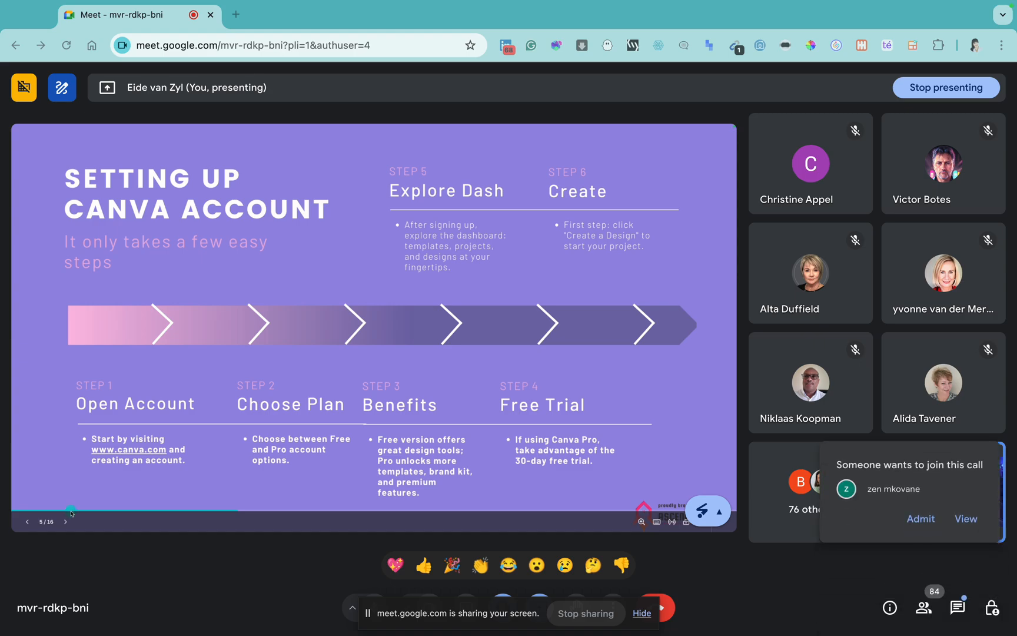
- Admit the two participants waiting to join the call and advance the presentation to the Navigating the Dashboard slide
click(920, 518)
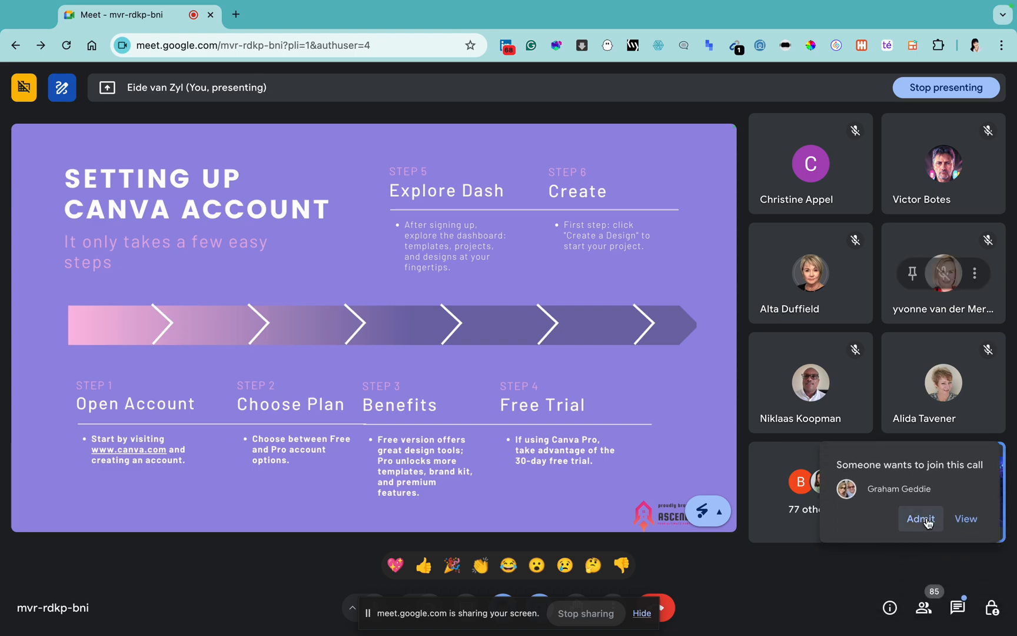
click(923, 520)
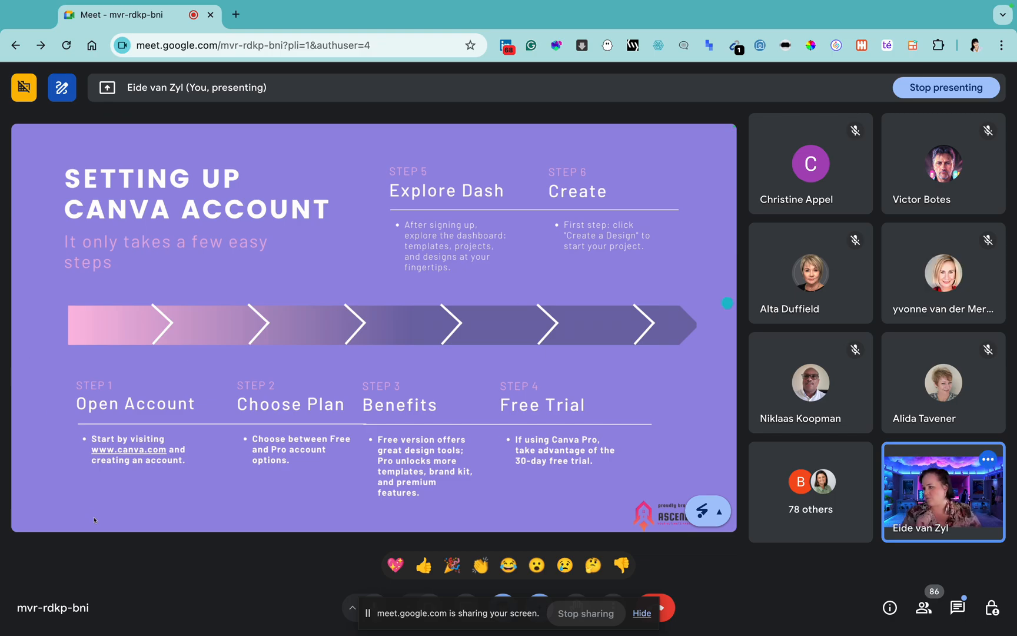
mouse_move(75, 520)
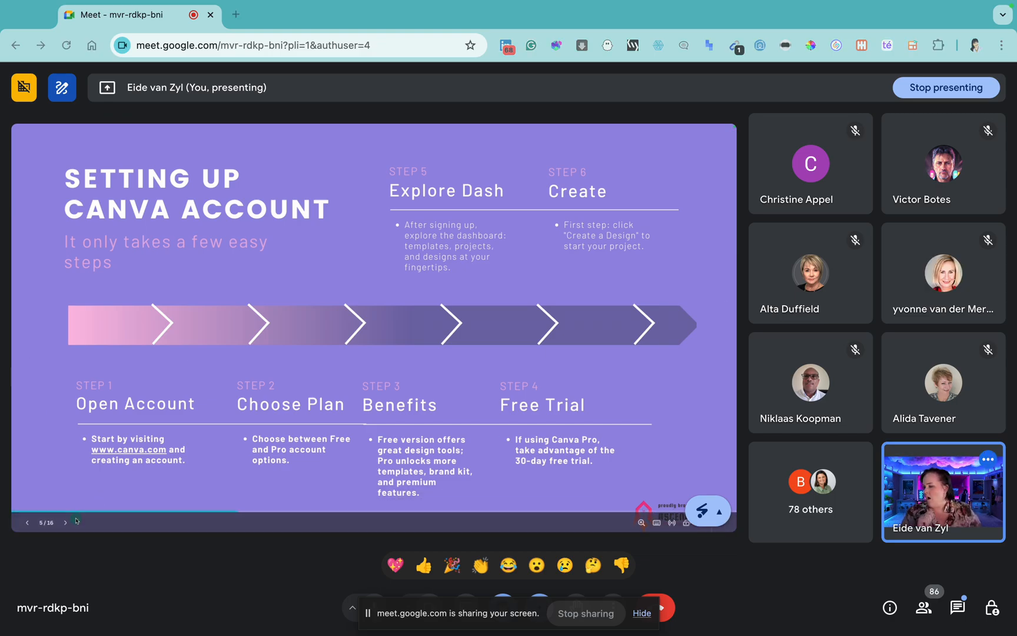
click(64, 521)
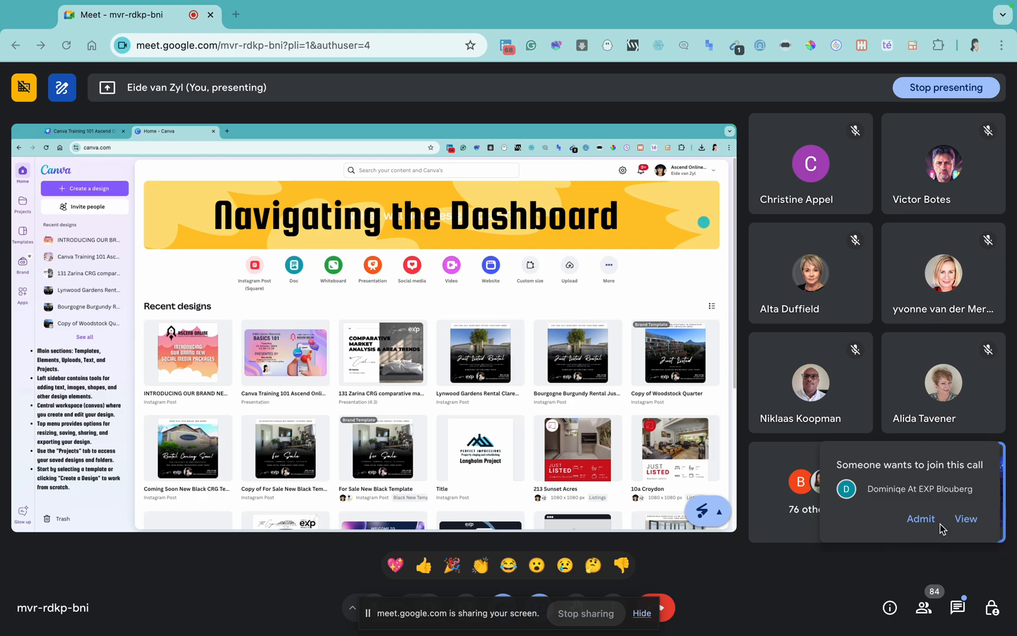
- View the join requests, admit the waiting participants, and close the participant list
click(965, 518)
click(961, 278)
click(615, 391)
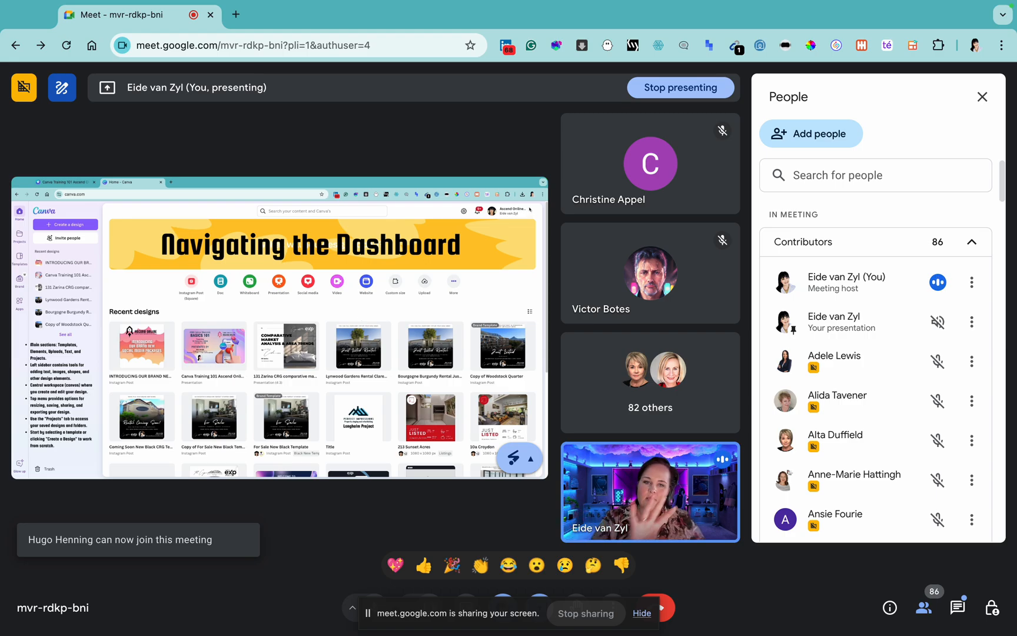
click(993, 99)
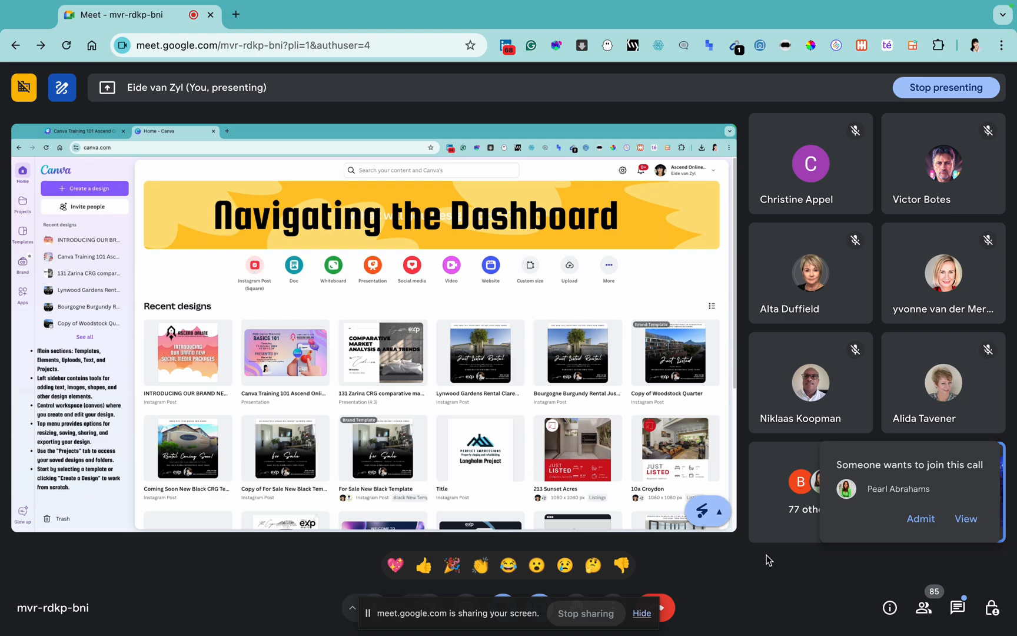
- Admit the two further join requests and advance the presentation to the Uploading & Editing Photos slide
click(920, 519)
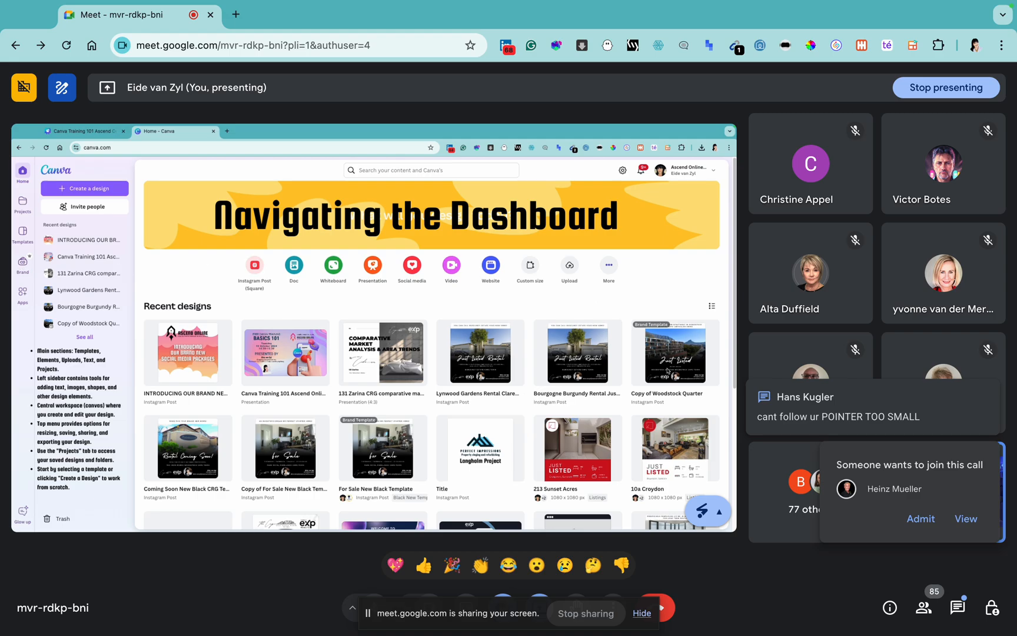
click(921, 519)
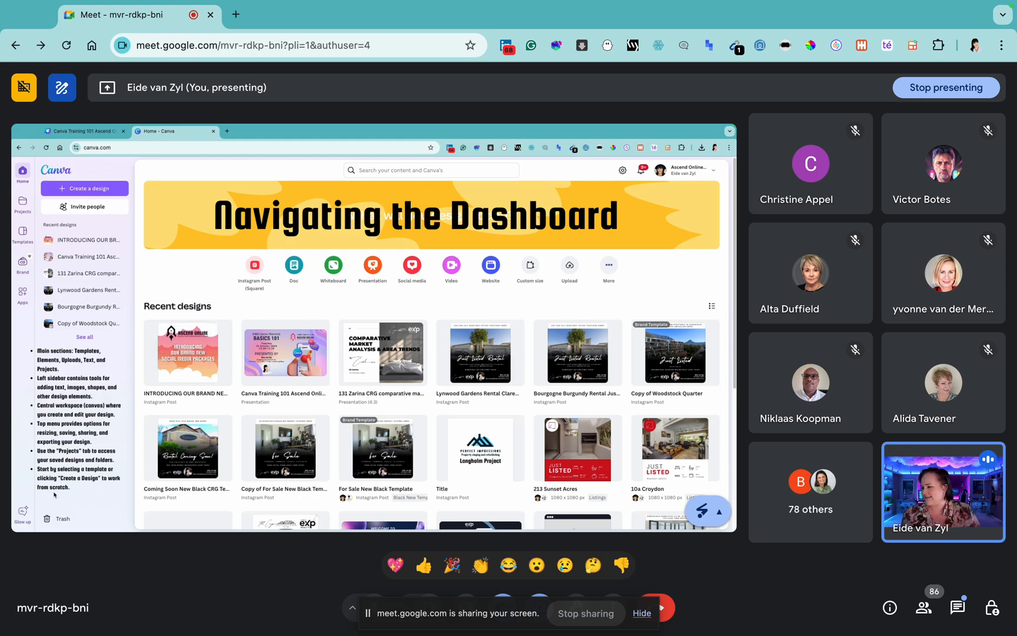
click(66, 521)
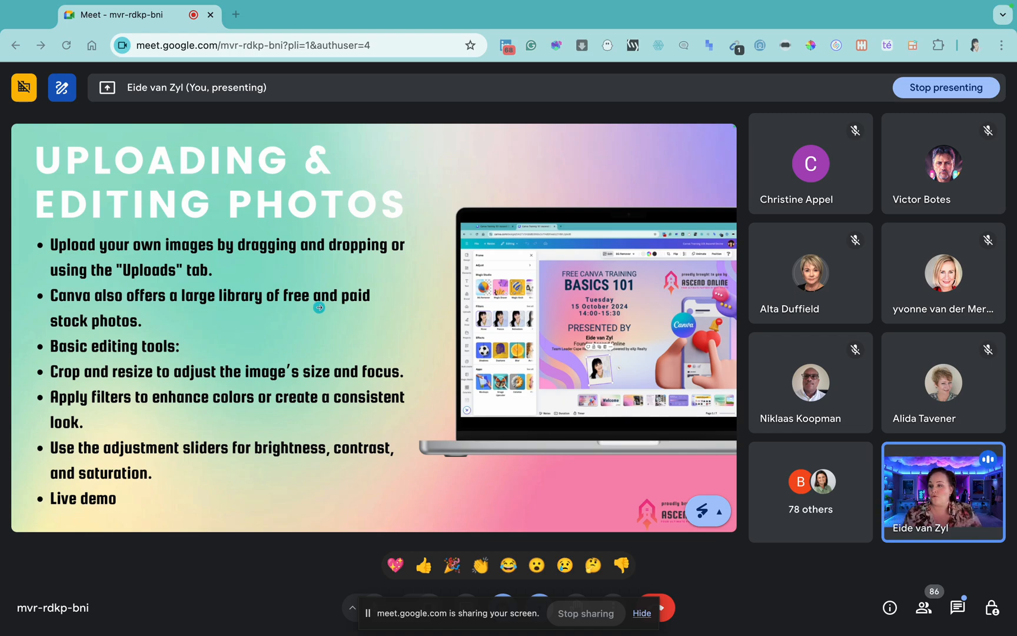
- Return to the Uploading & Editing Photos slide and exit the full-screen presentation
click(372, 381)
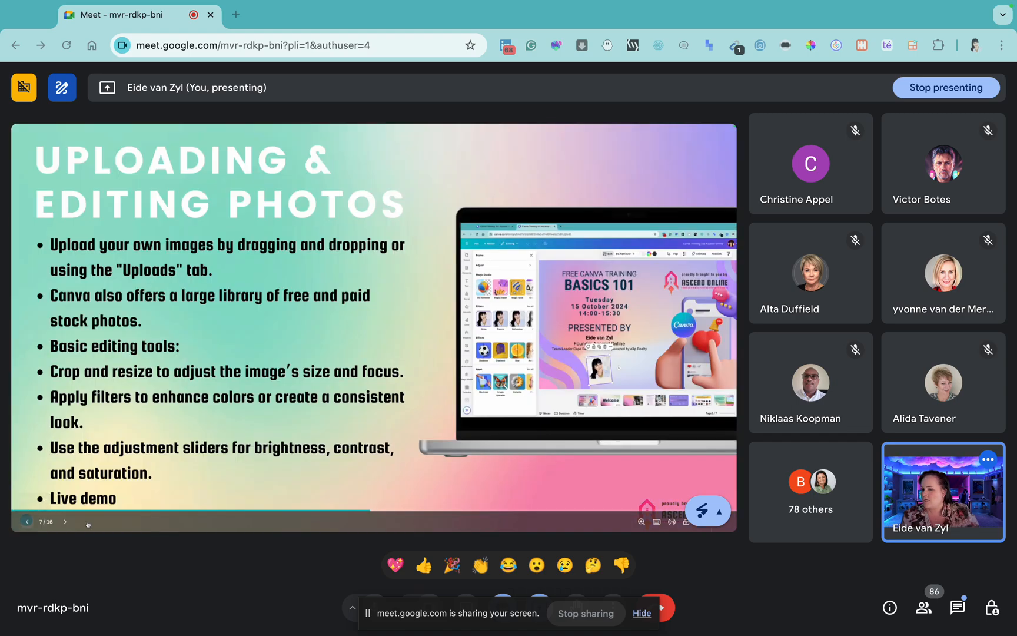
click(27, 527)
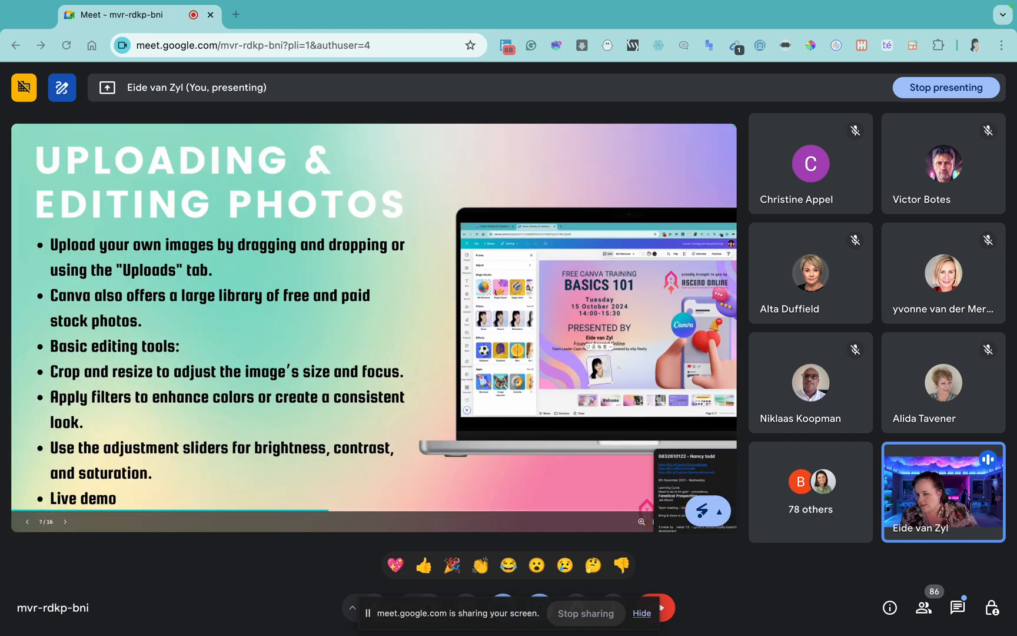
key(Escape)
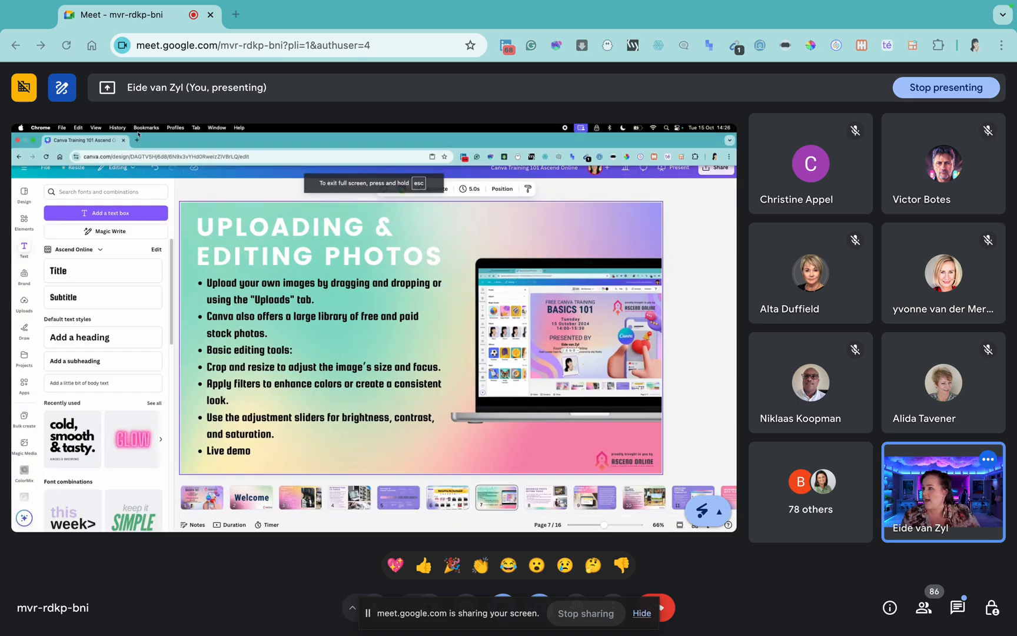
- Open Canva in a new browser tab and go to its home page
click(137, 141)
text(ca)
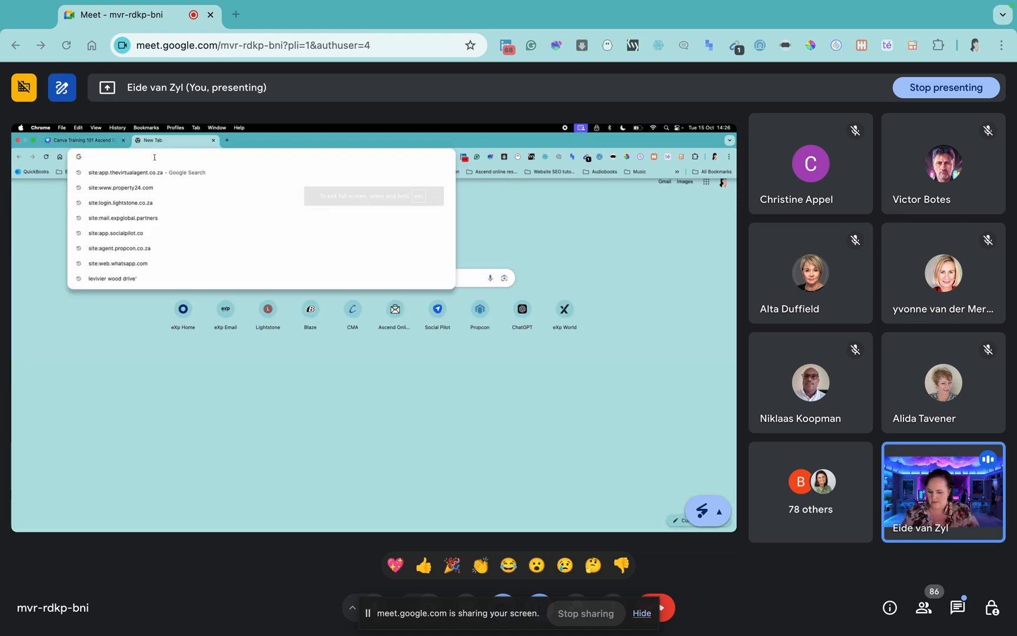
key(Return)
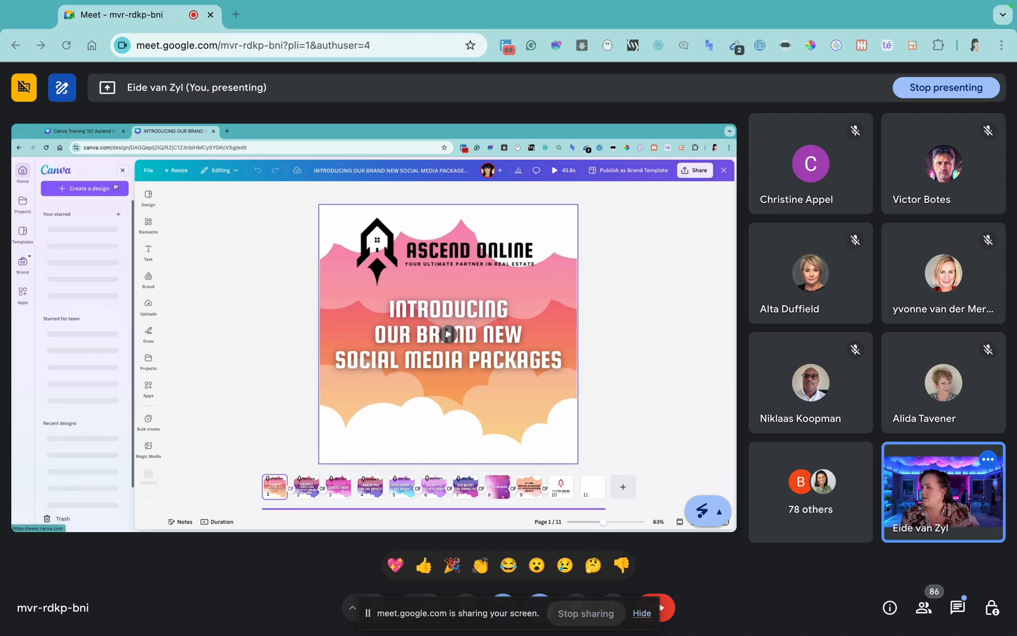
click(52, 173)
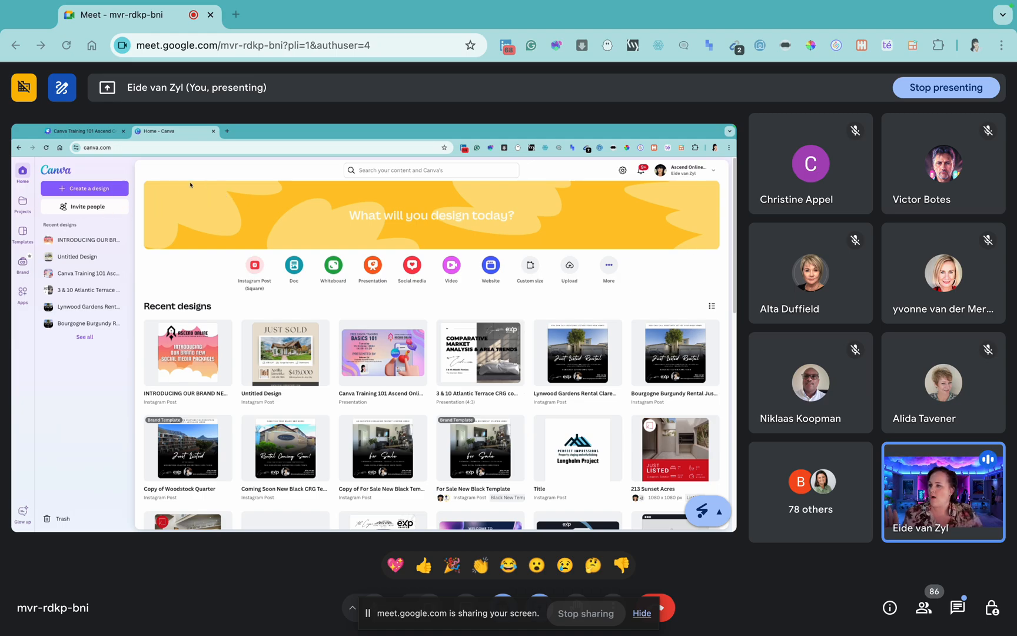
- Create a blank Instagram Post (Square) design and admit the participant waiting to join the call
click(100, 189)
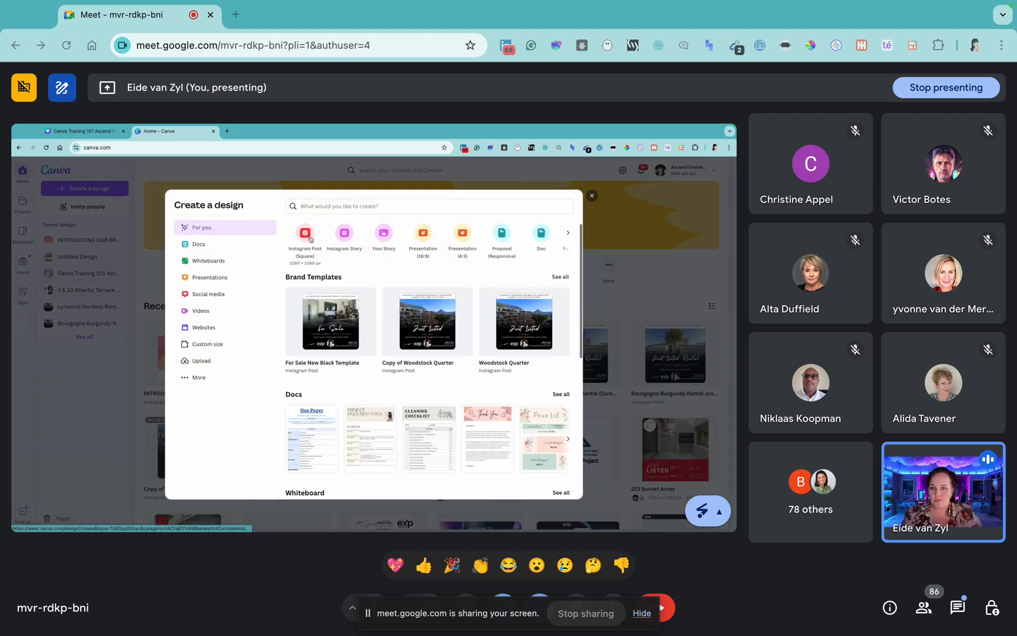
click(307, 236)
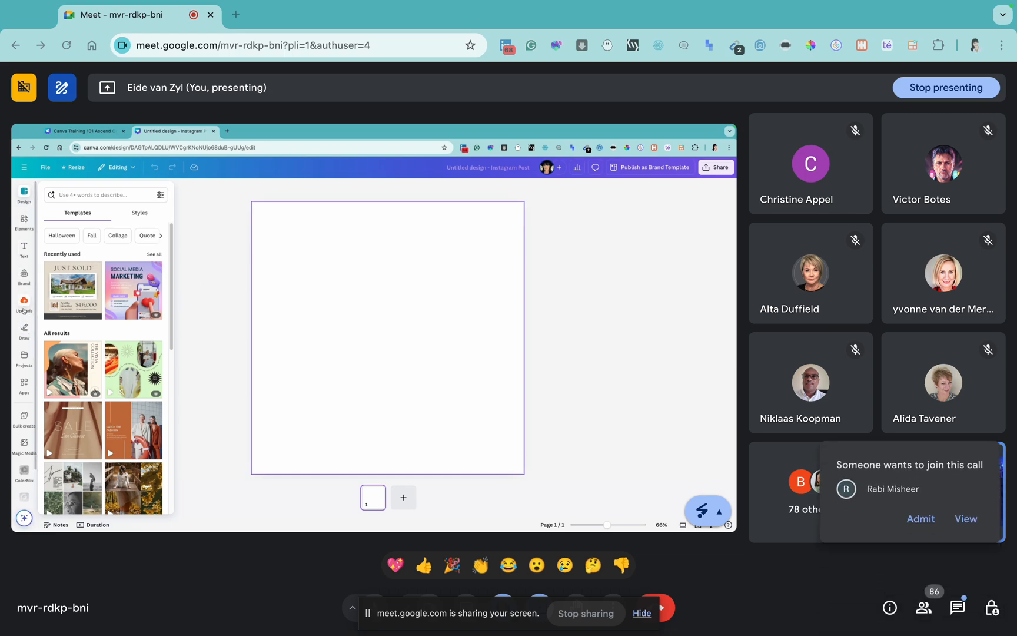
click(922, 520)
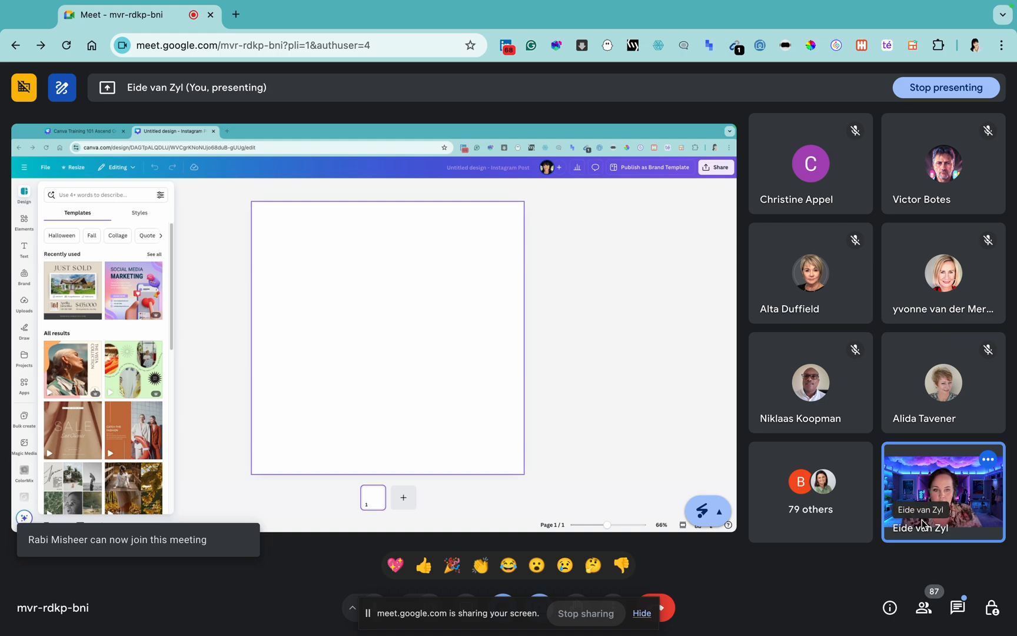
- Start a file upload and open the Downloads drive-download folder ending in 122848Z-001 to preview its first property photo
click(24, 301)
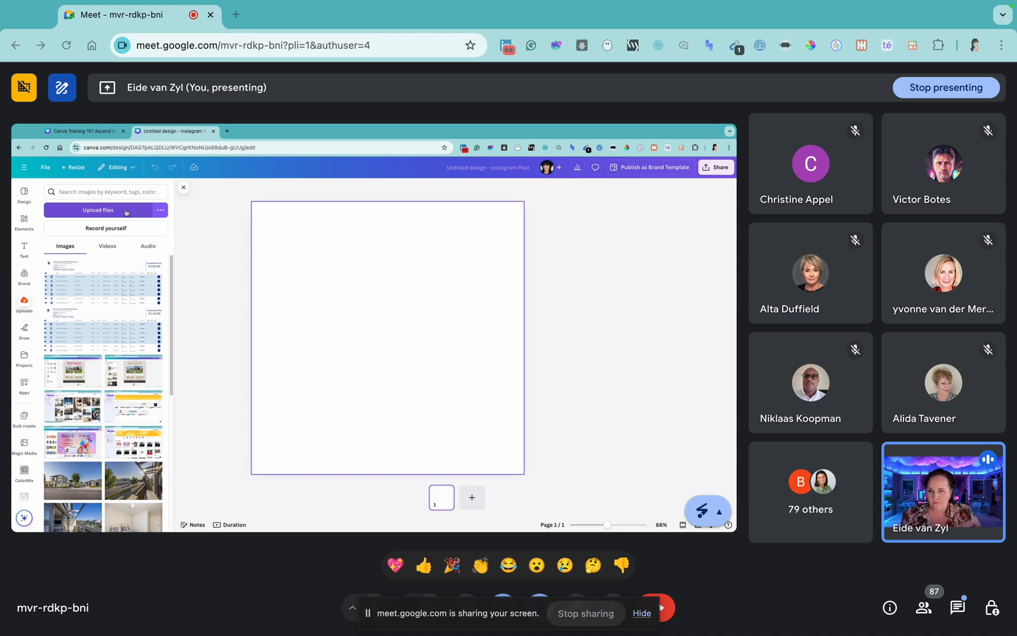
click(120, 210)
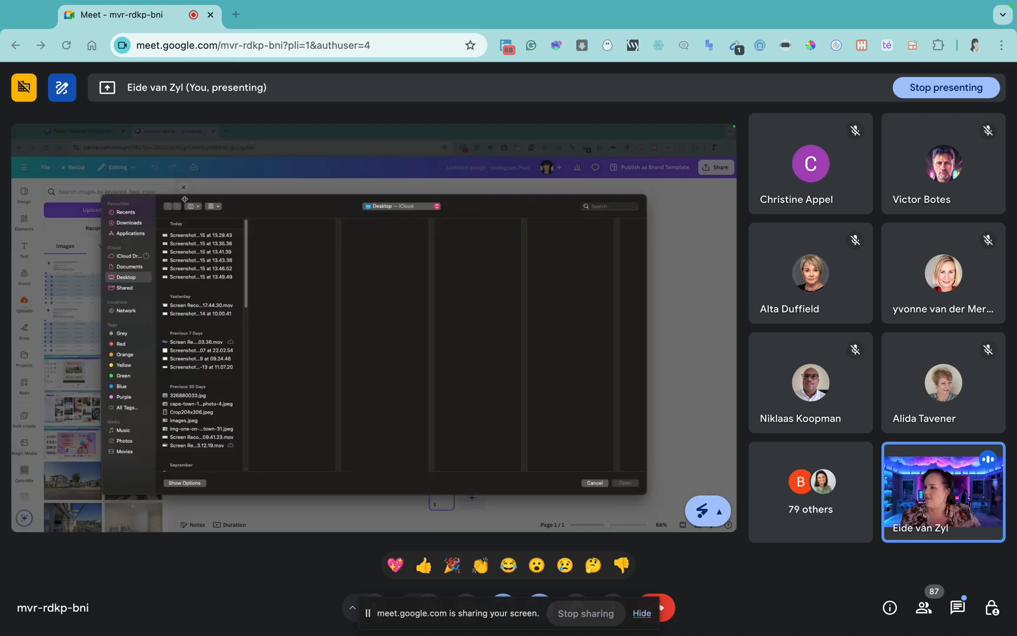
scroll(200, 353, down, 5)
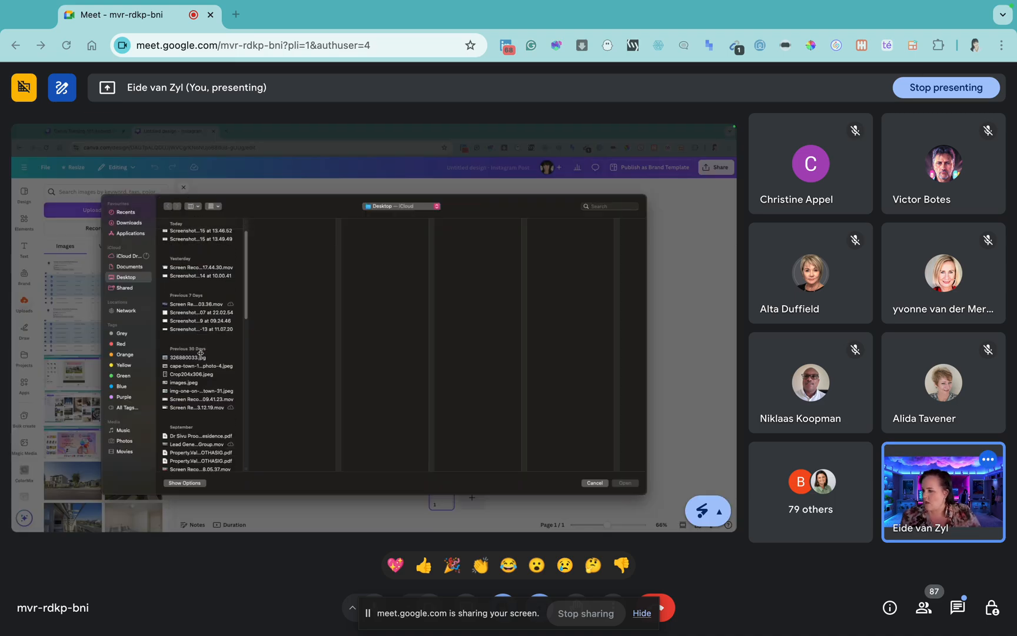
scroll(200, 352, down, 2)
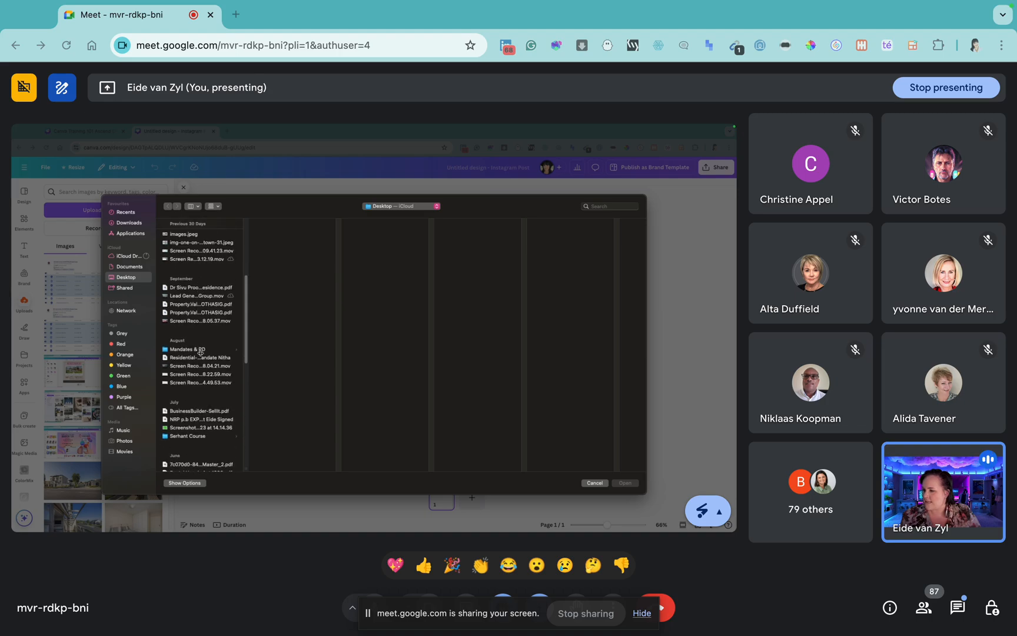
click(128, 224)
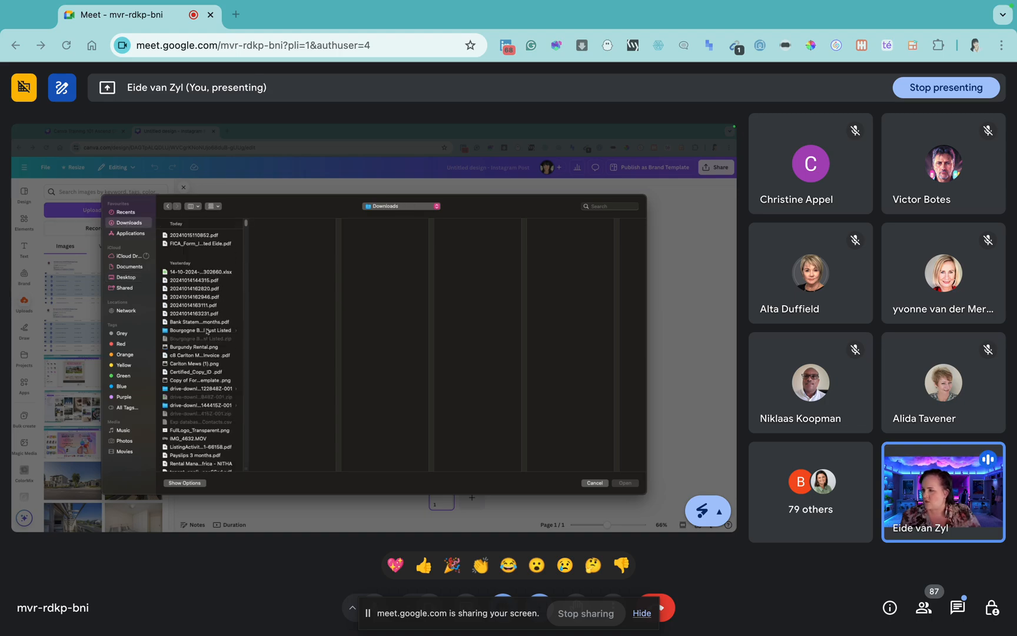
click(183, 390)
click(304, 237)
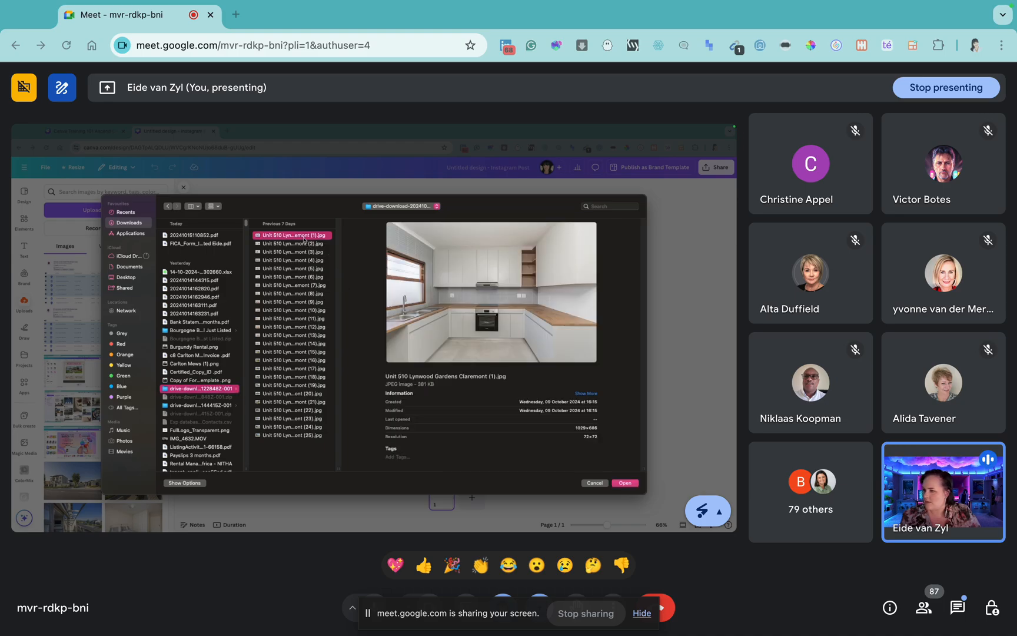
- Preview the folder's property photos and upload the one numbered (16), showing the apartment block and its garden
click(304, 245)
key(Down)
key(Down)
key(Down)
key(Down)
key(Down)
key(Down)
key(Down)
key(Down)
key(Down)
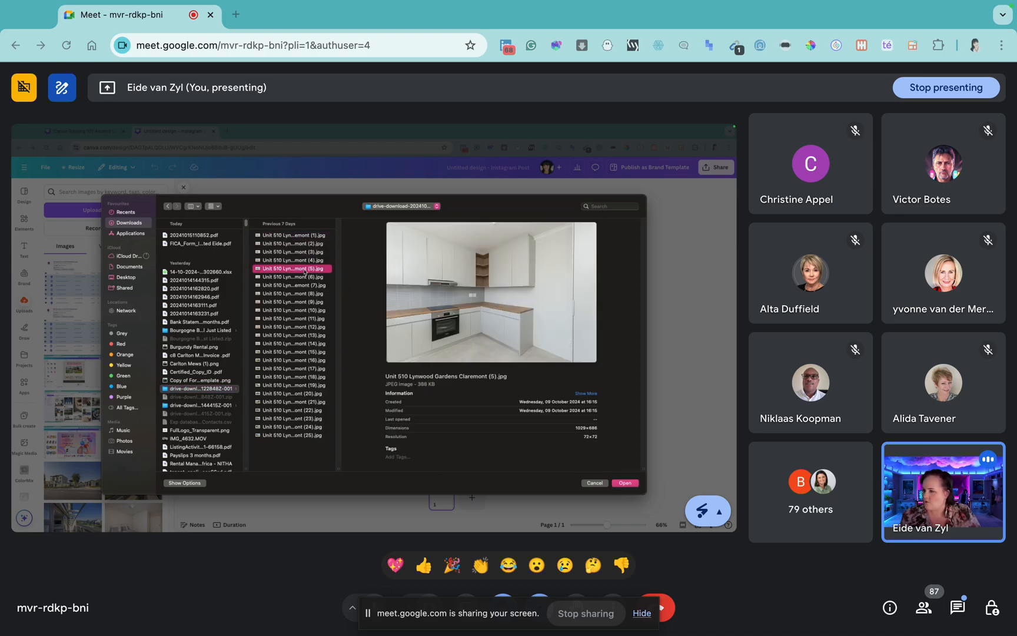
click(312, 344)
click(312, 360)
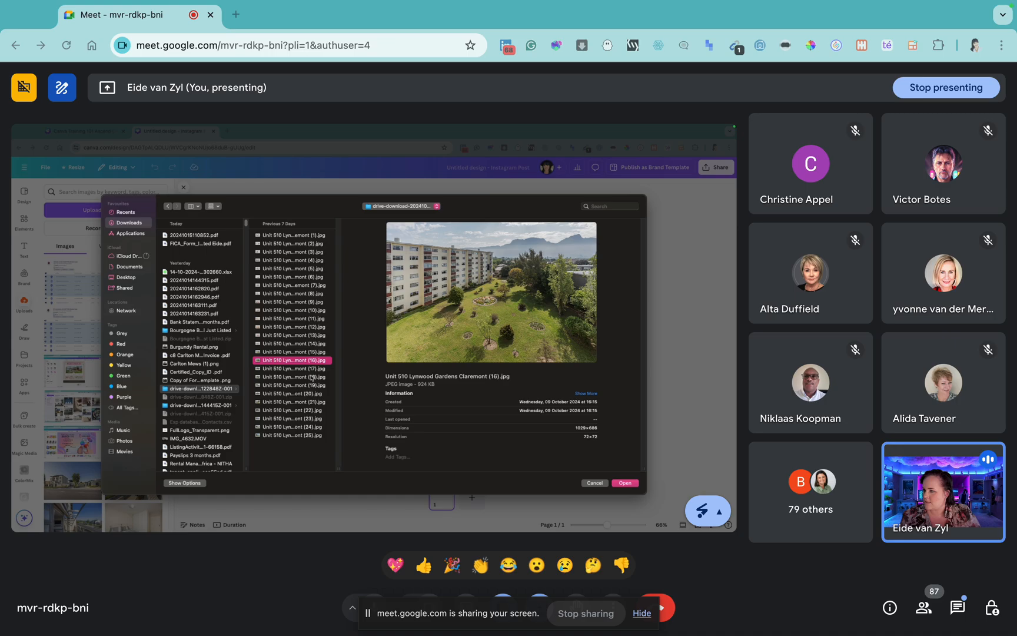
click(313, 377)
click(312, 360)
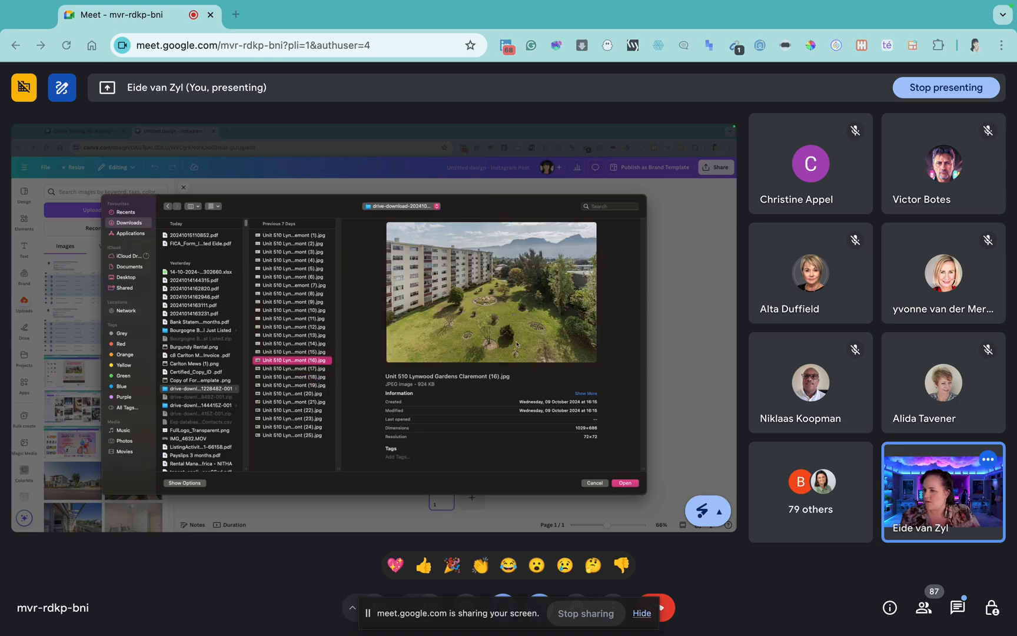
click(629, 482)
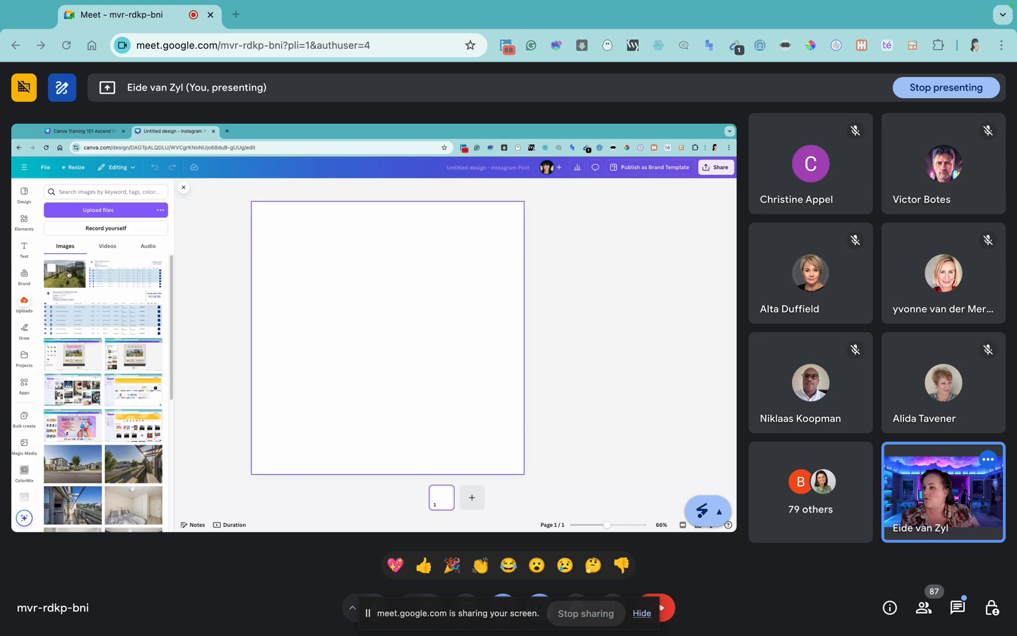
- Place the uploaded apartment garden photo on the blank page and enlarge it to cover the whole page
drag(68, 274, 323, 272)
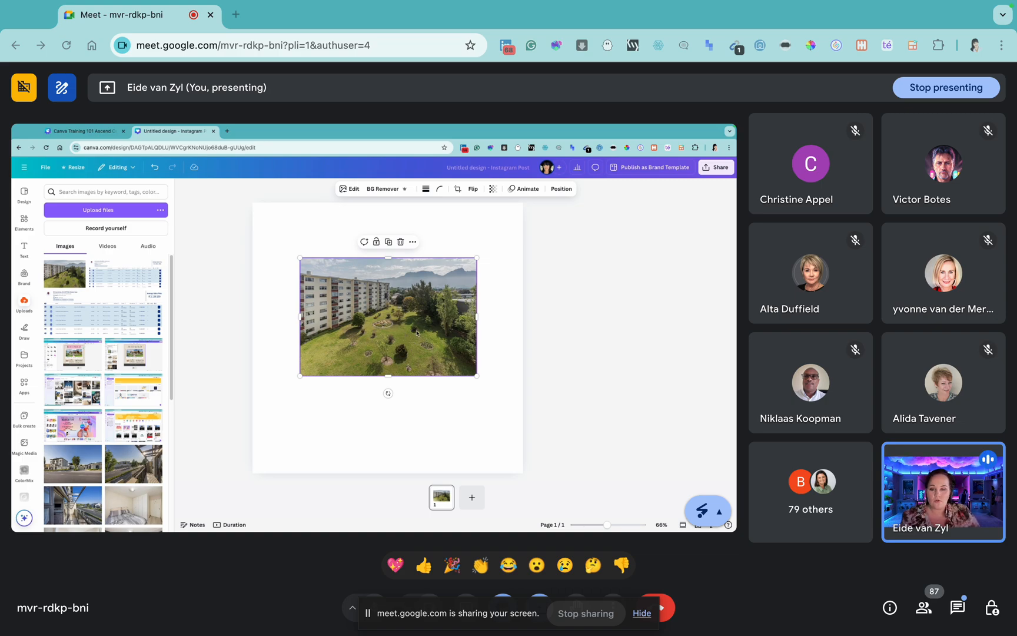
drag(415, 330, 369, 275)
drag(429, 322, 629, 512)
drag(465, 396, 412, 393)
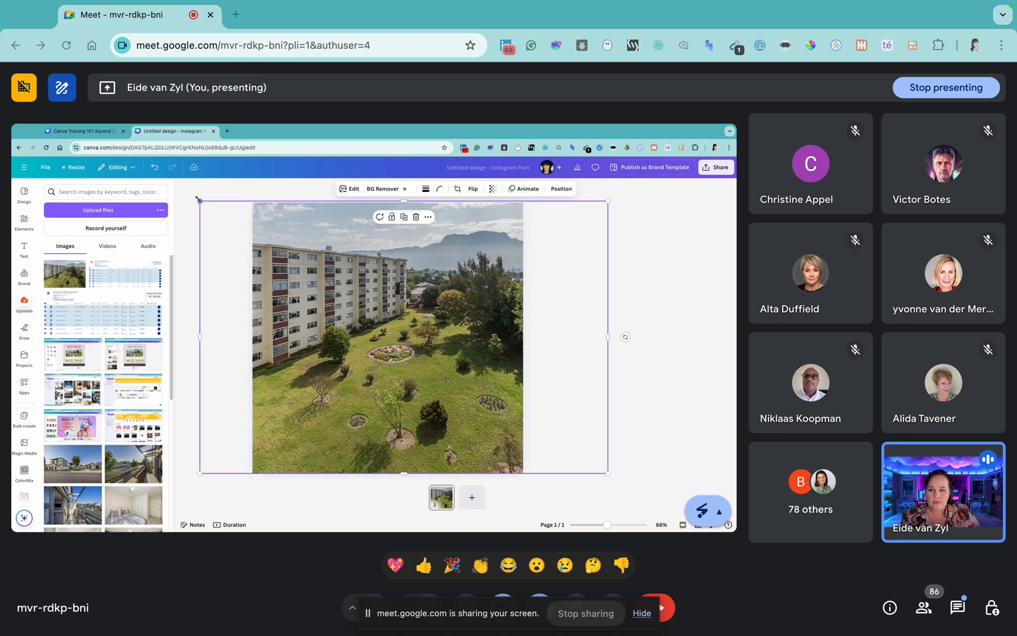
- Resize the photo from its upper-left corner to 1,620 × 1,080, matching the page height
mouse_move(198, 200)
mouse_down()
mouse_move(257, 238)
mouse_move(304, 299)
mouse_move(209, 193)
mouse_up()
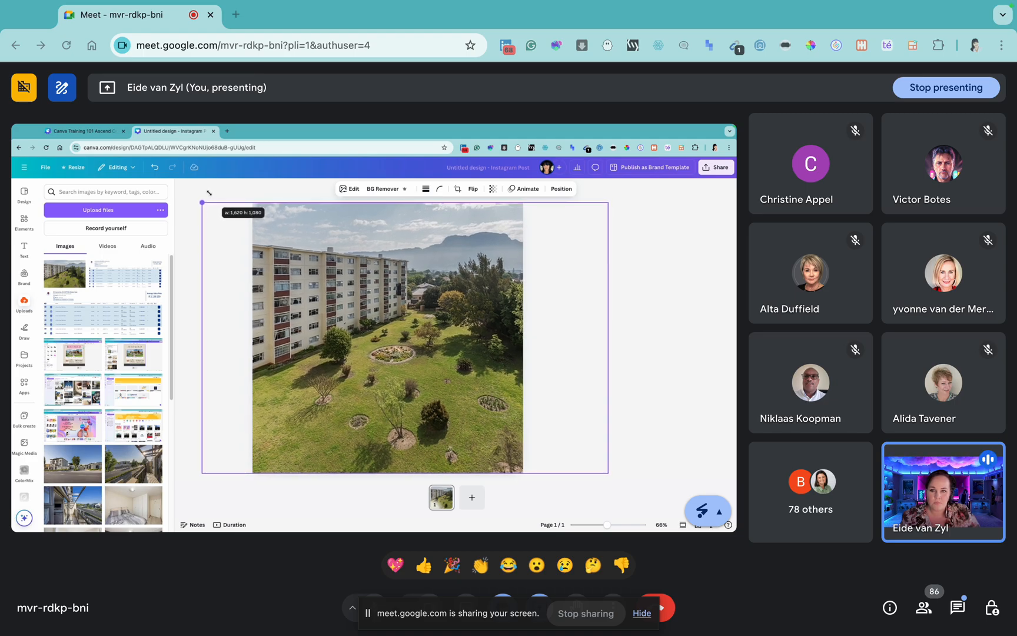
drag(209, 193, 209, 193)
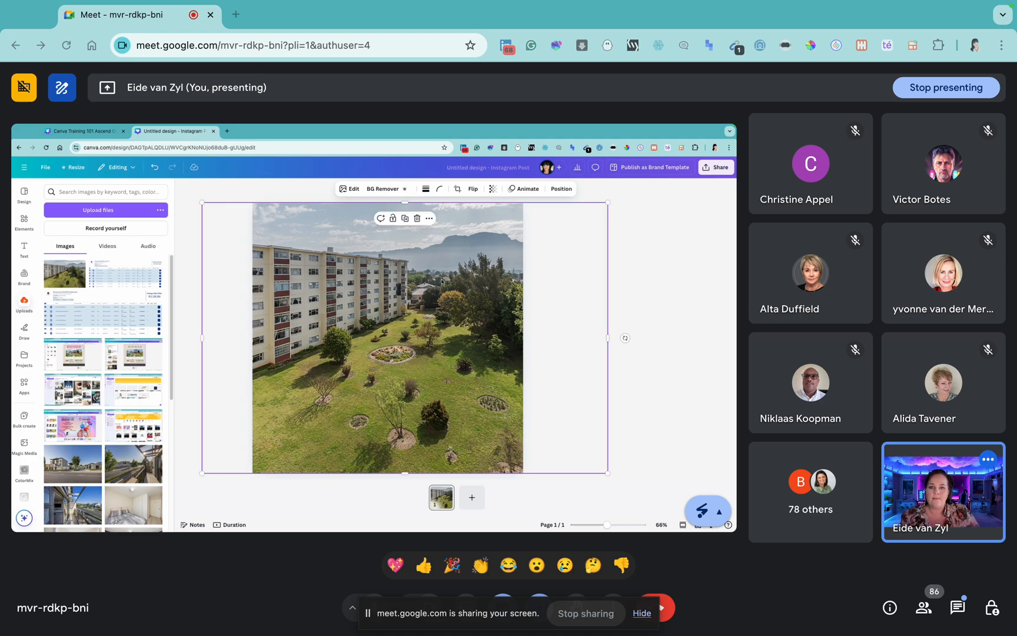
click(616, 237)
click(473, 301)
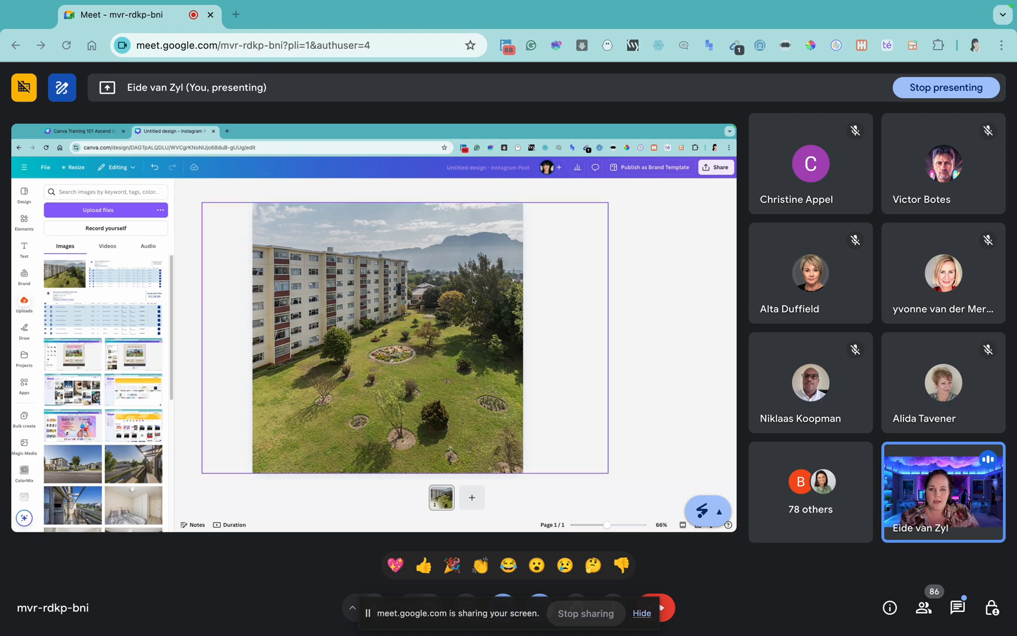
- Crop the photo's right side inward, adjusting the crop so the photo extends just past the page's right edge
drag(607, 338, 424, 307)
drag(429, 203, 470, 235)
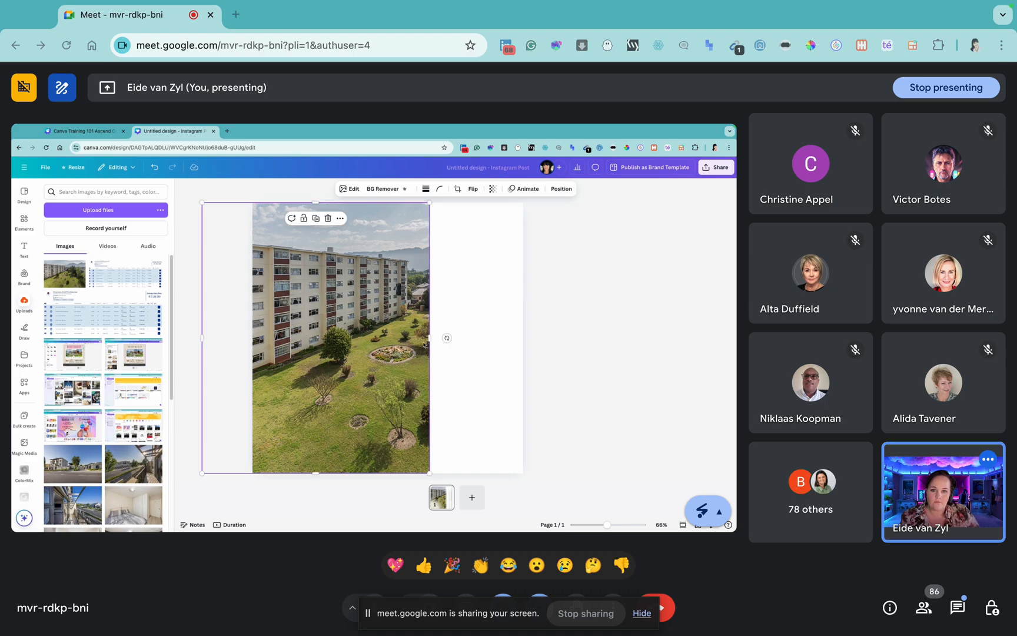
drag(429, 337, 538, 339)
click(610, 297)
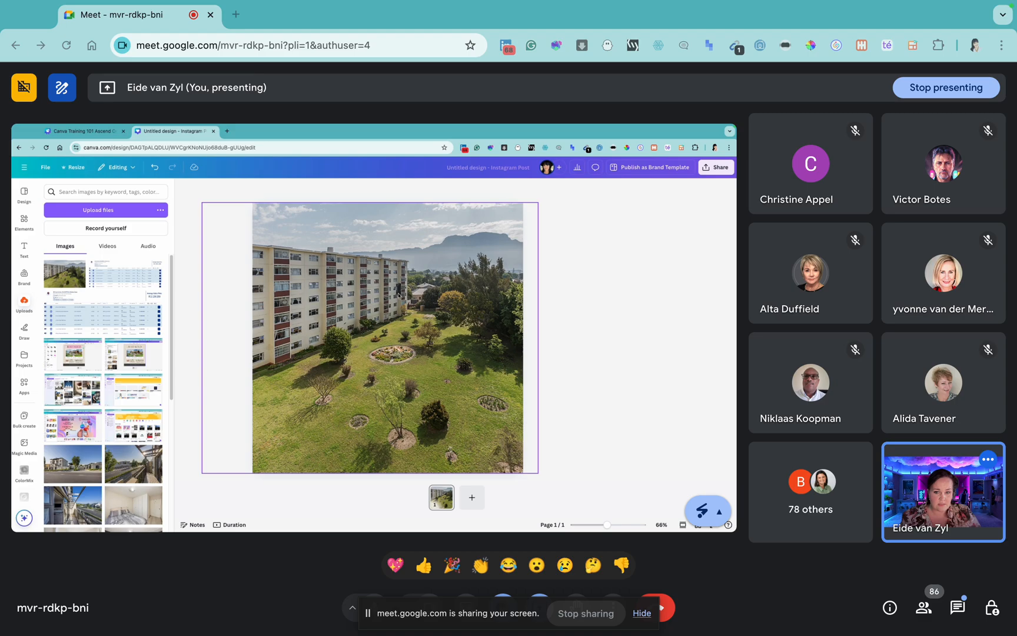
- Open the adjustments for the apartment garden photo and limit them to its Background area
click(406, 275)
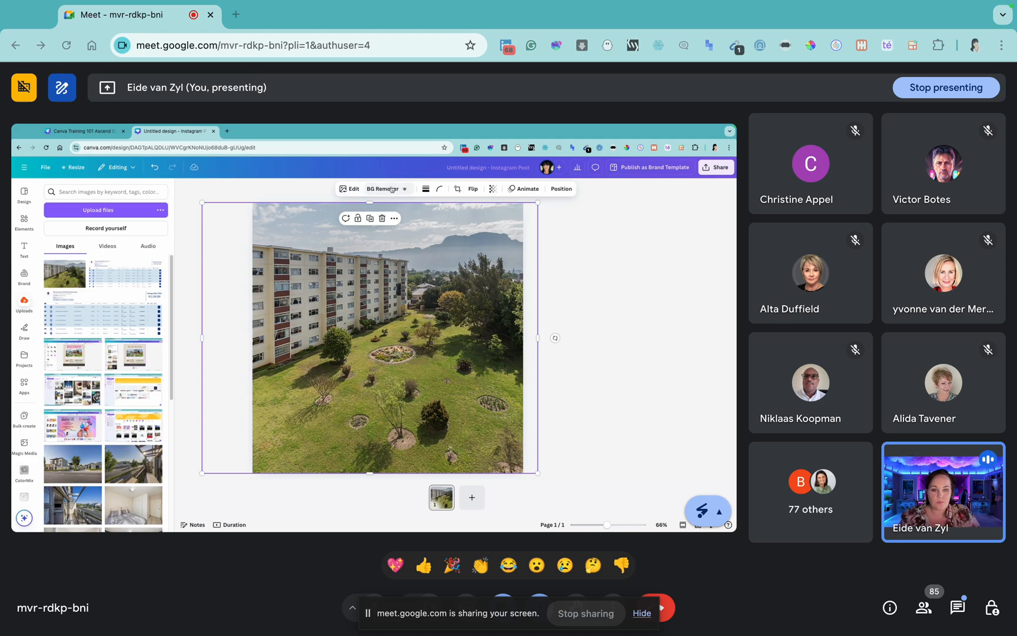
click(348, 190)
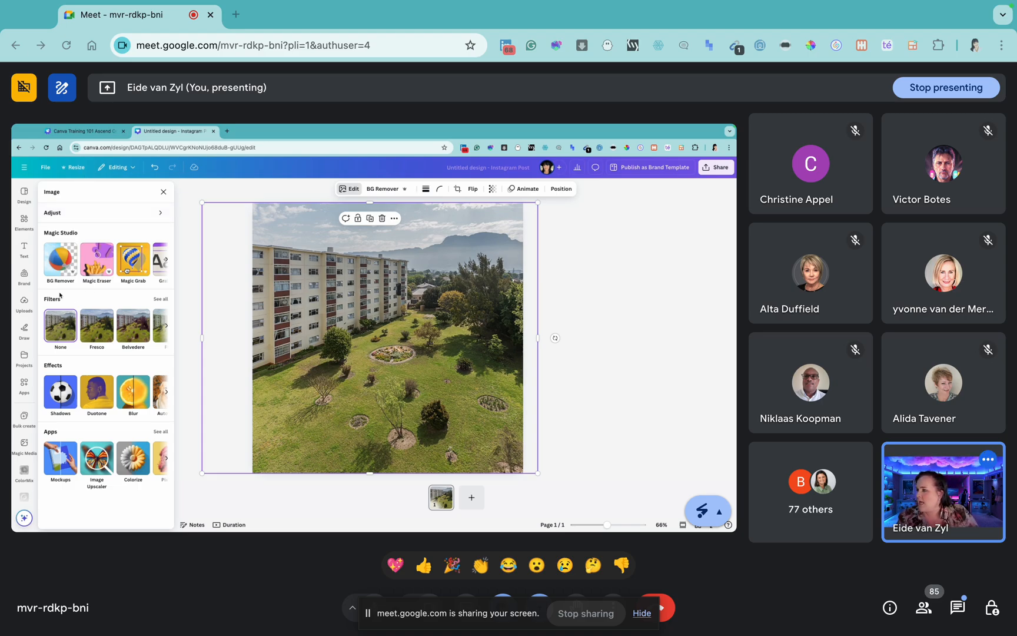
click(100, 214)
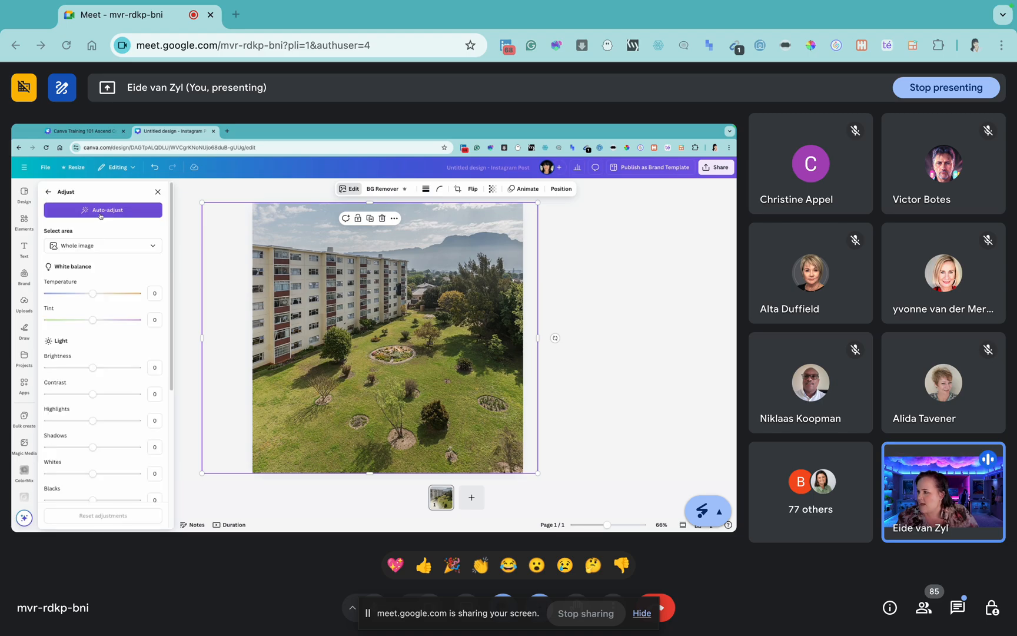
click(150, 247)
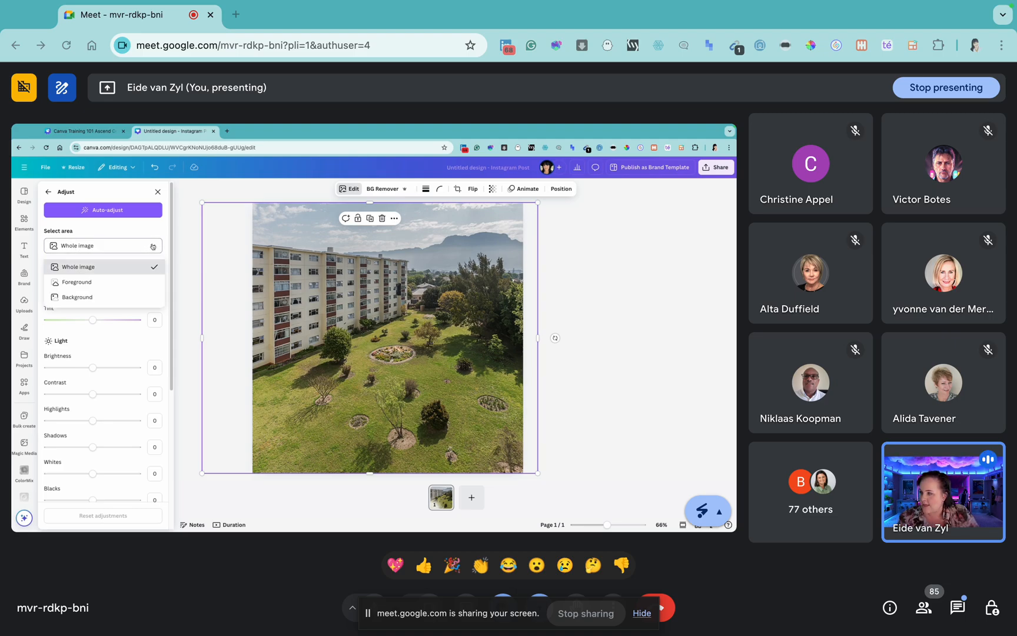
click(110, 300)
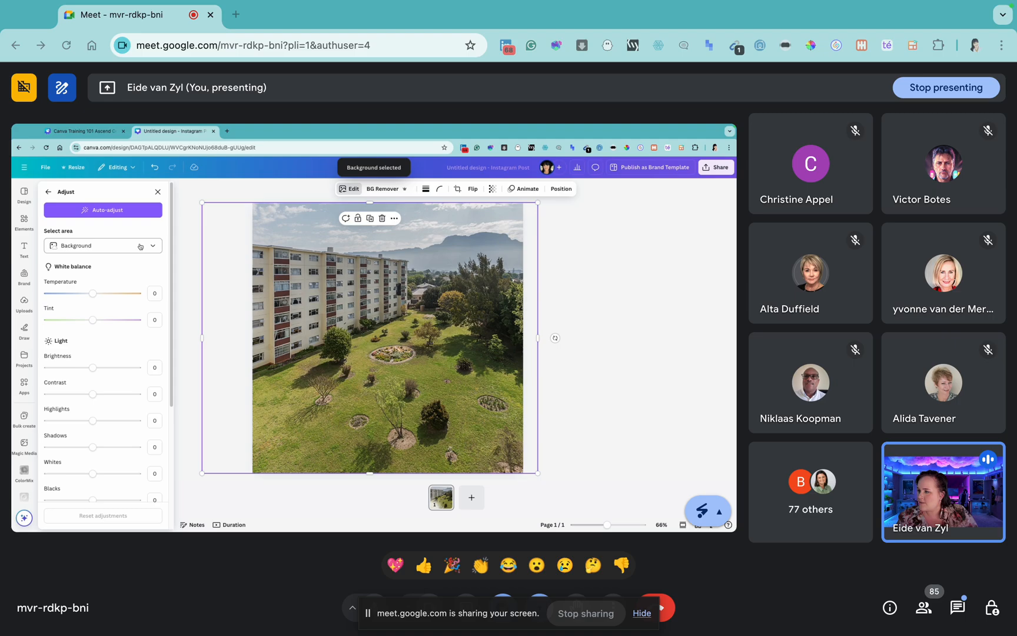
- Try warmer and cooler white balance on the photo's background, settling on a temperature of -70 and a tint of -9
drag(92, 293, 123, 290)
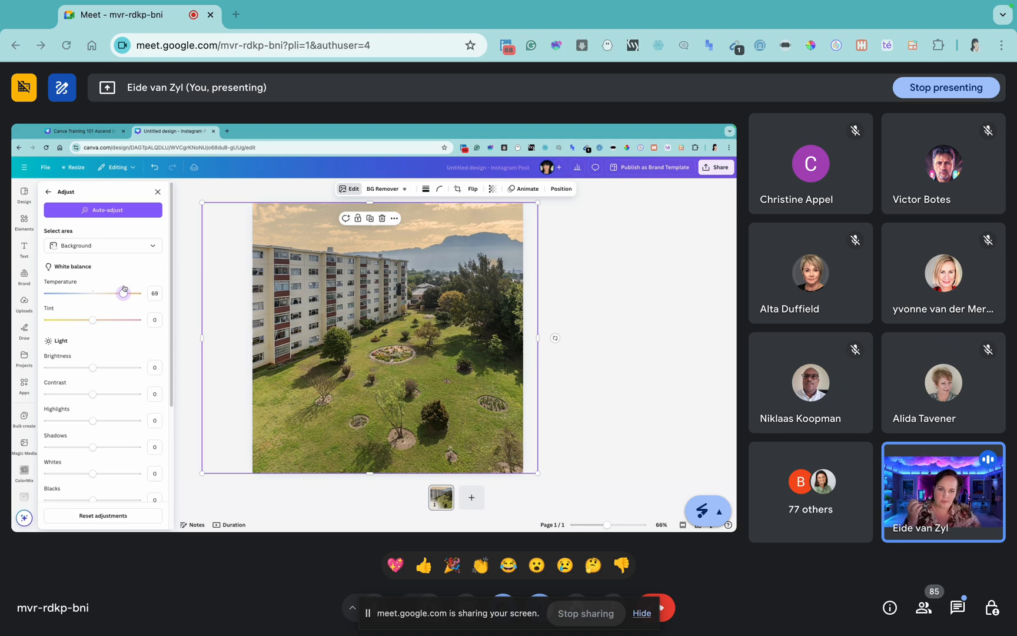
drag(124, 290, 54, 293)
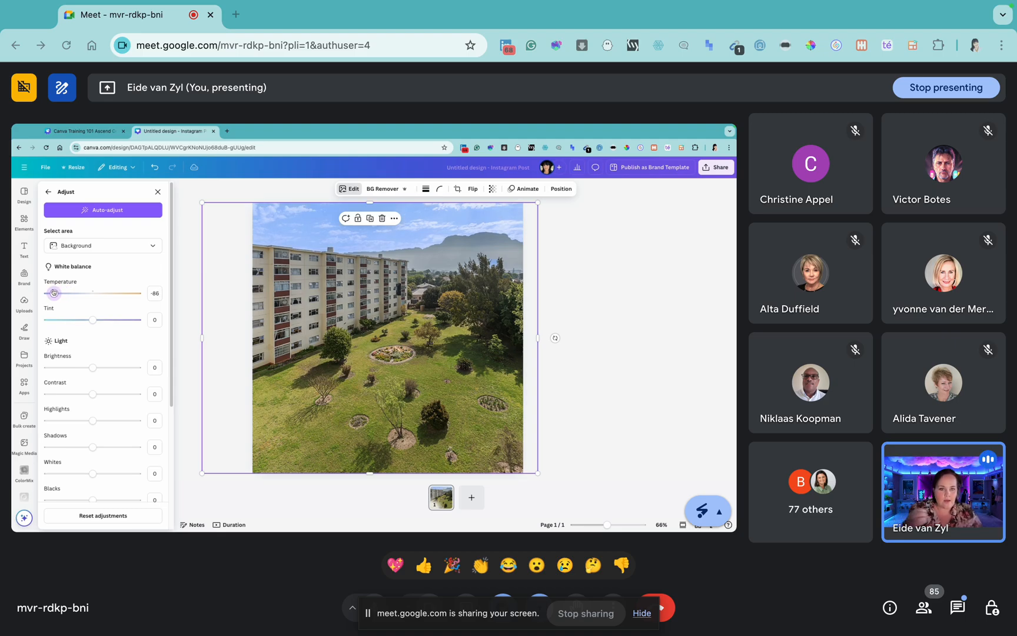
drag(54, 292, 92, 293)
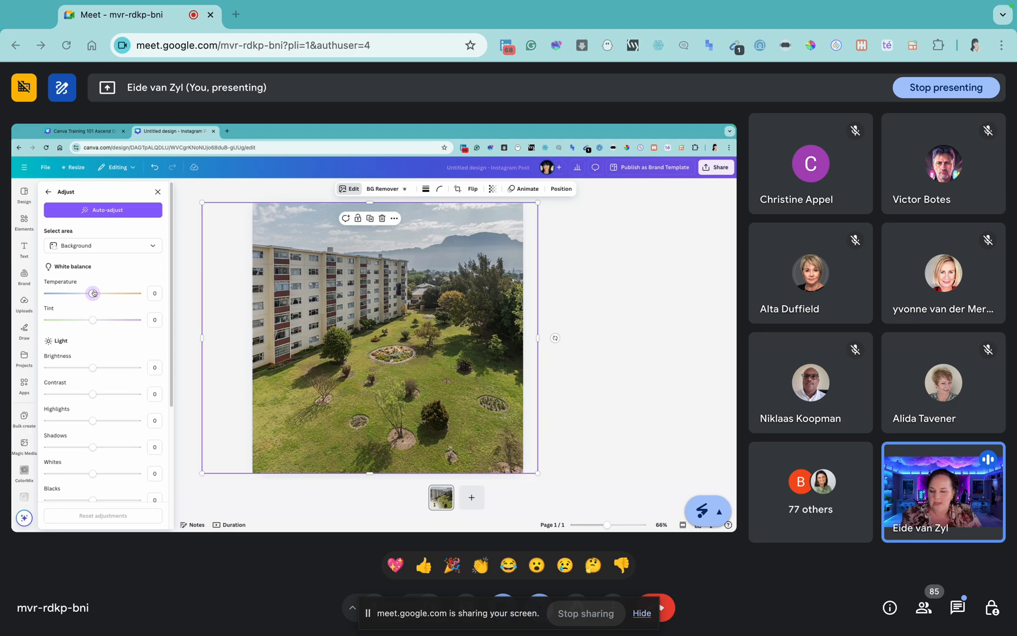
drag(93, 293, 51, 293)
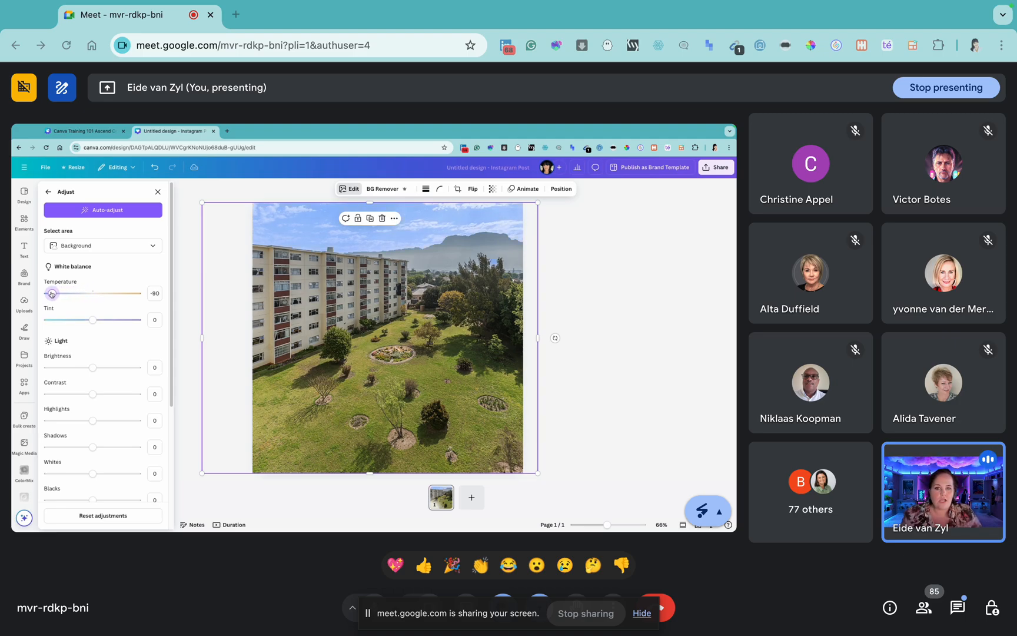
drag(51, 293, 39, 300)
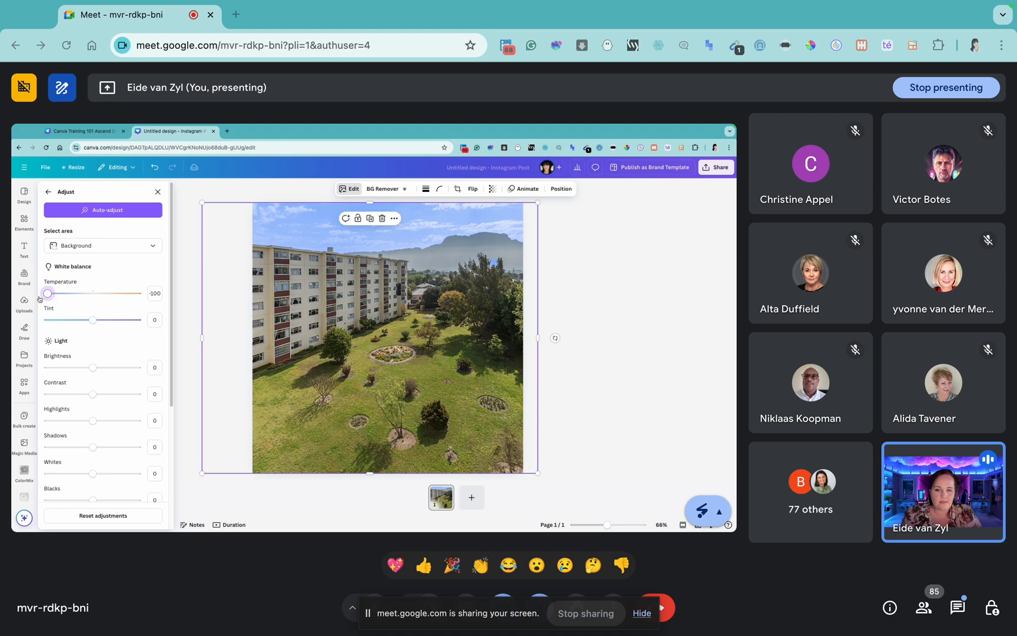
drag(41, 299, 97, 324)
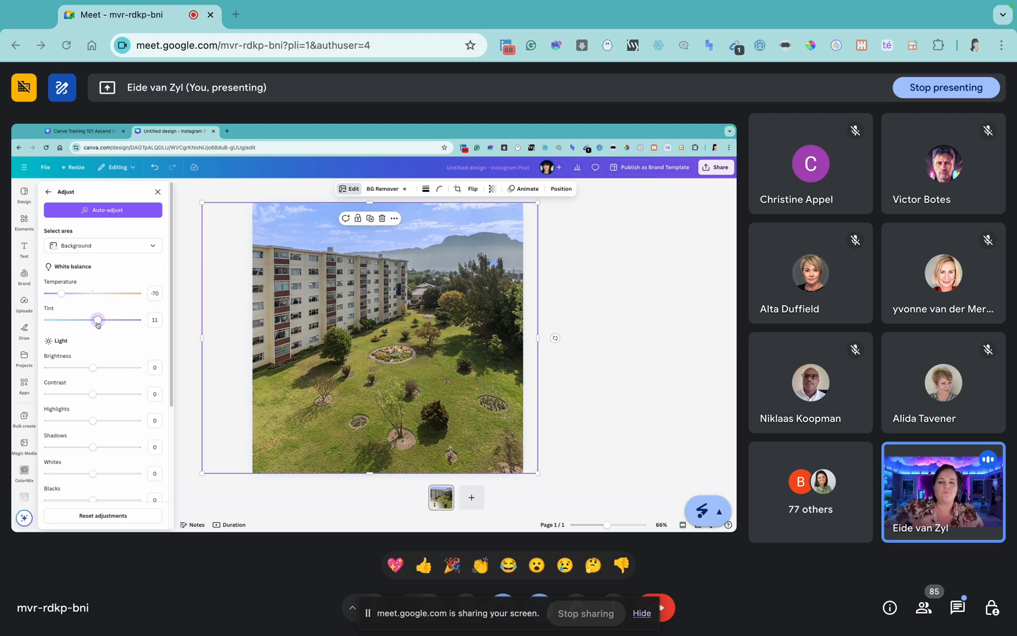
drag(98, 323, 70, 320)
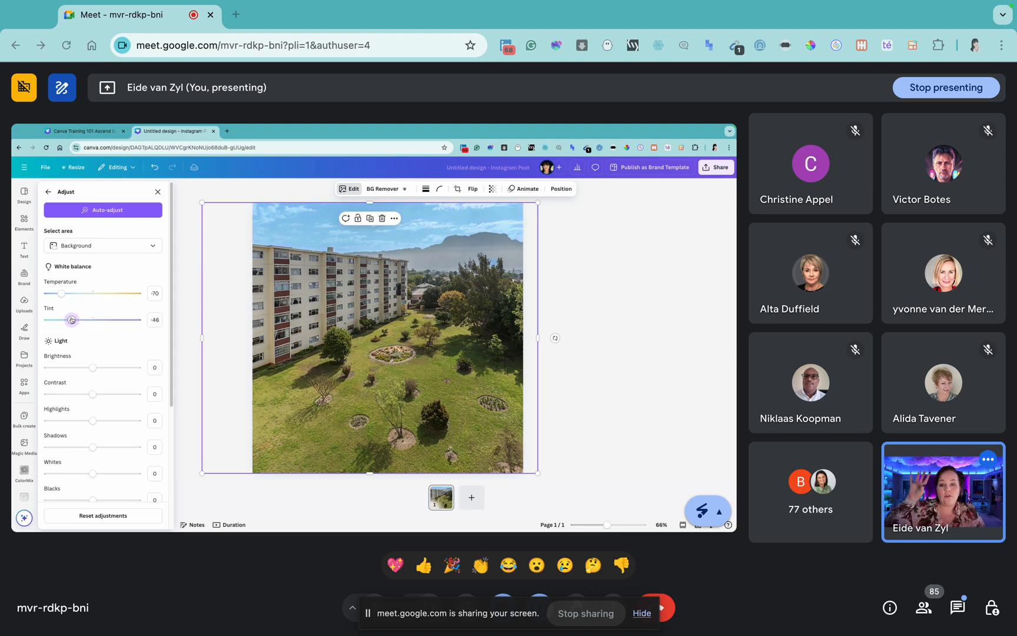
mouse_move(72, 320)
mouse_down()
mouse_move(121, 320)
mouse_move(57, 320)
mouse_move(88, 320)
mouse_up()
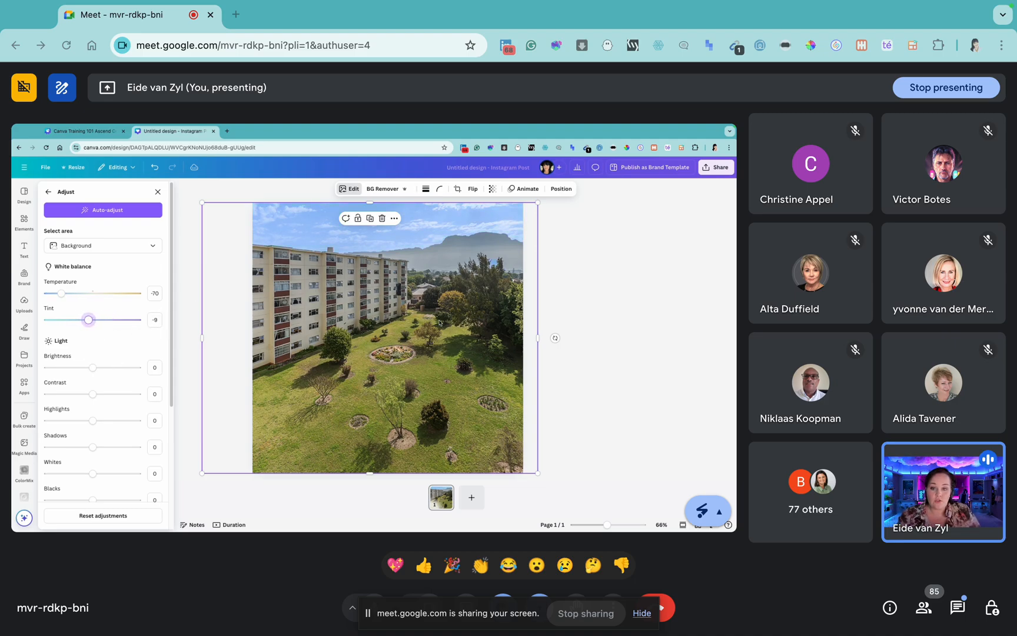
- Set the background's brightness to 2 and switch the adjustment area back to Whole image
scroll(82, 299, down, 3)
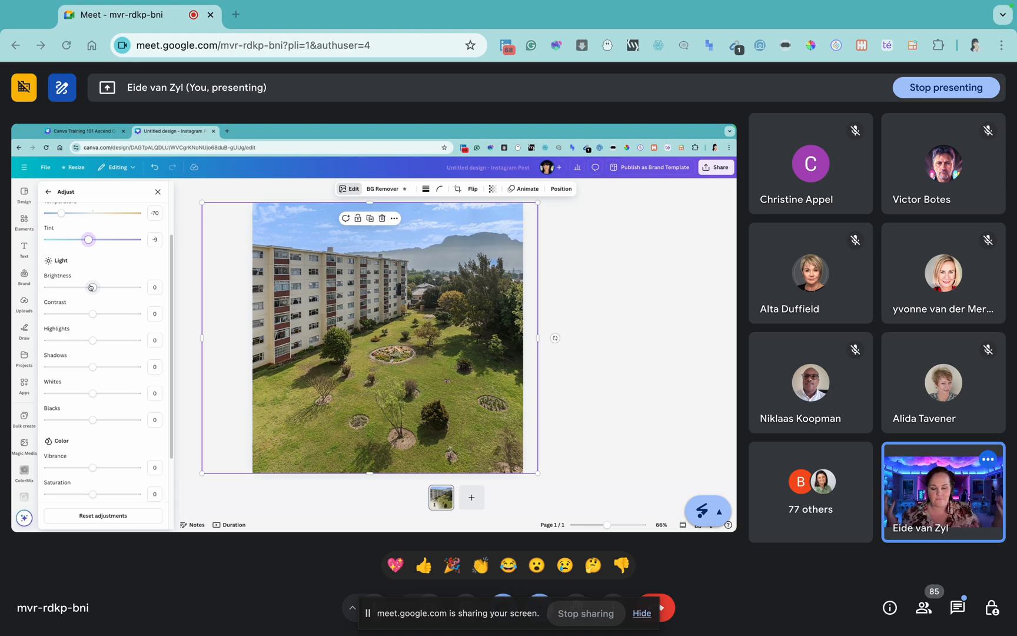
mouse_move(92, 290)
mouse_down()
mouse_move(128, 292)
mouse_move(93, 288)
mouse_up()
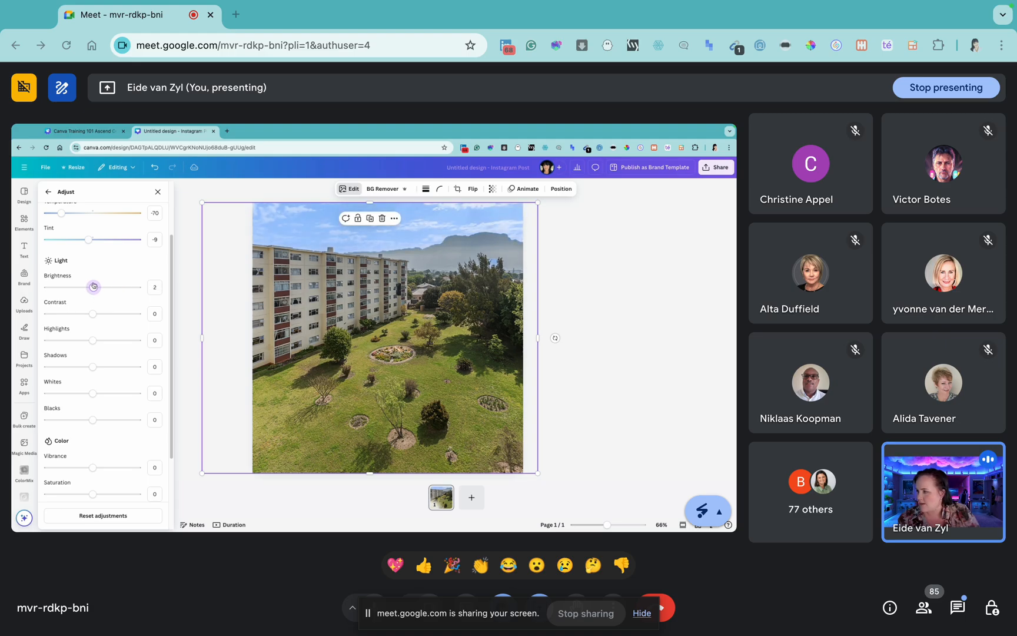
scroll(115, 289, up, 2)
click(110, 245)
click(73, 269)
scroll(137, 338, down, 1)
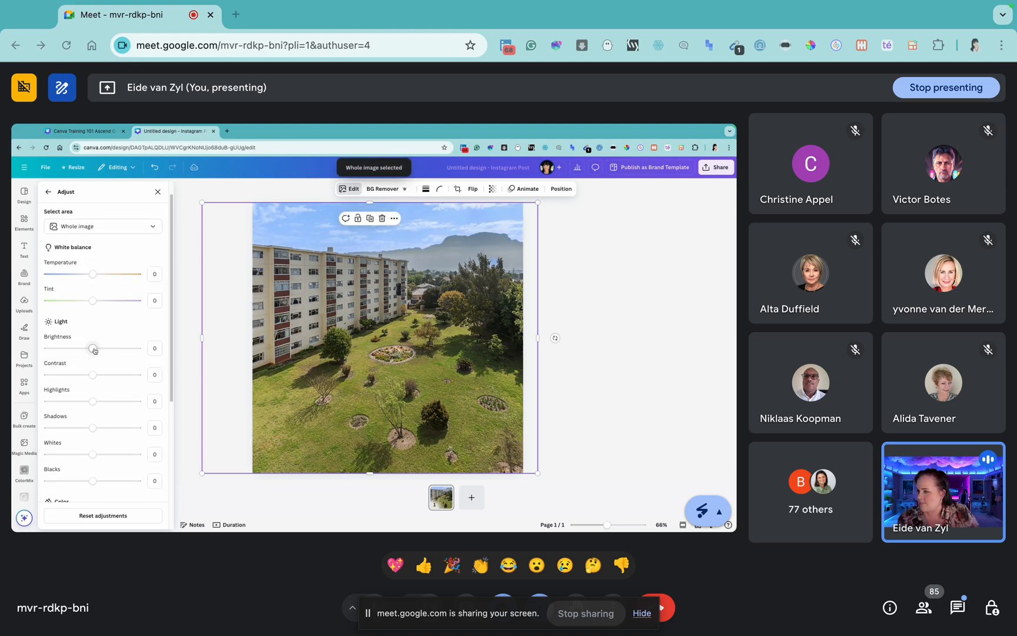
- Try a brightness of 66 on the whole image and return it to 0
scroll(97, 348, up, 1)
drag(93, 367, 123, 377)
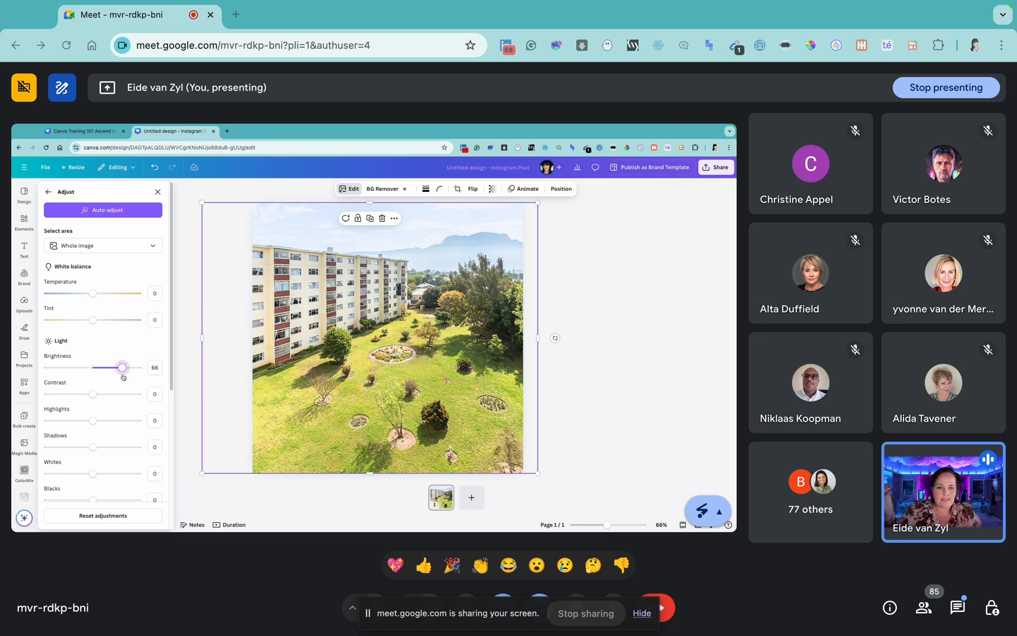
drag(123, 377, 93, 381)
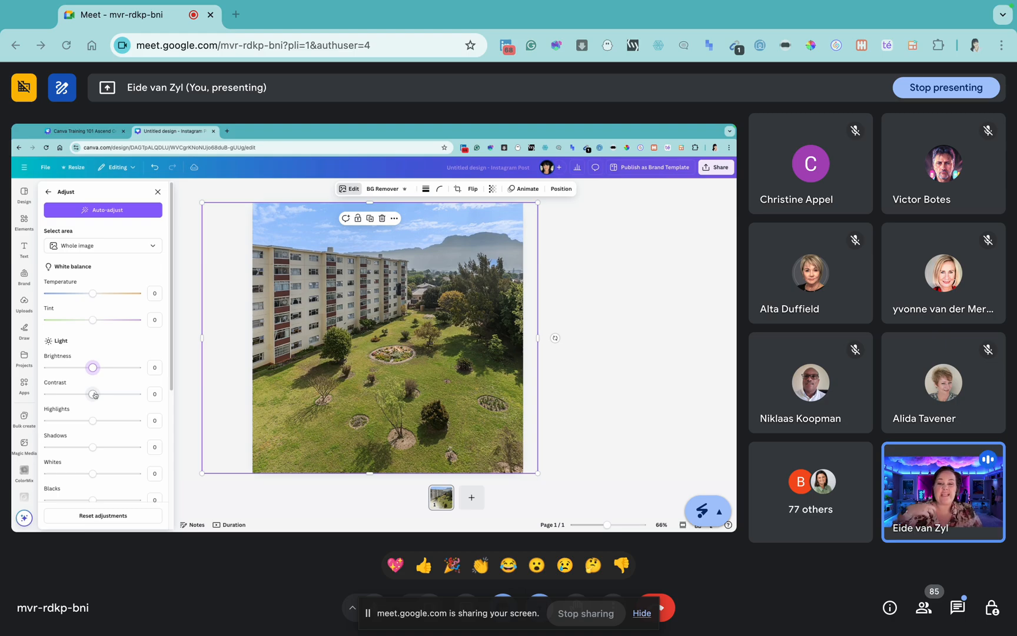
- Try the whole image's contrast at 86 and -21, settling on -1
drag(92, 395, 130, 394)
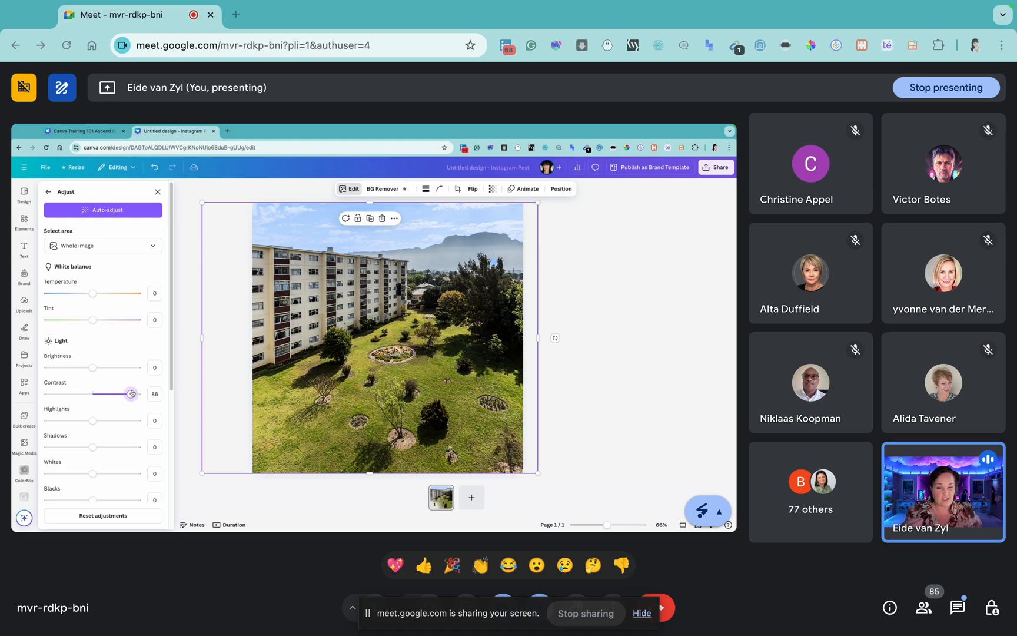
drag(132, 394, 83, 394)
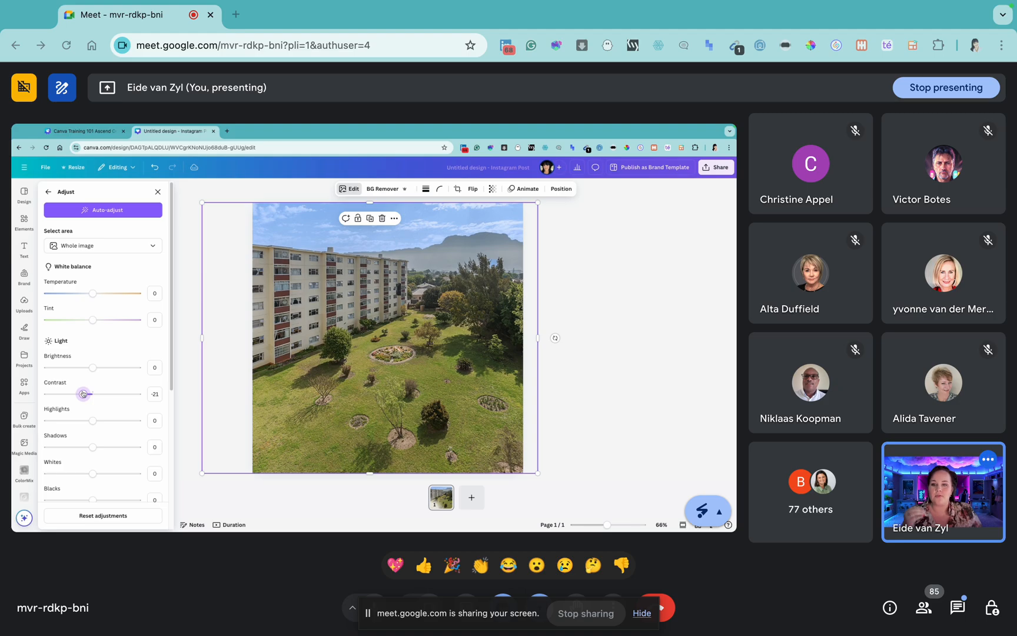
drag(83, 393, 92, 394)
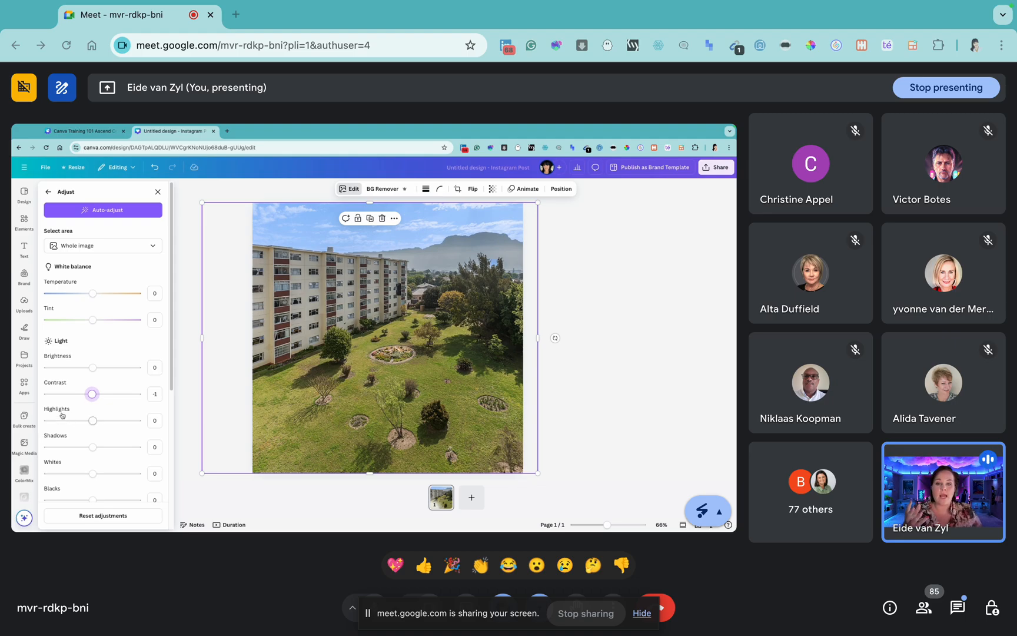
- Set the photo's highlights to 7, try shadows at -100 and 71 before resetting them to 0, and admit the waiting participant to the call
drag(92, 421, 43, 450)
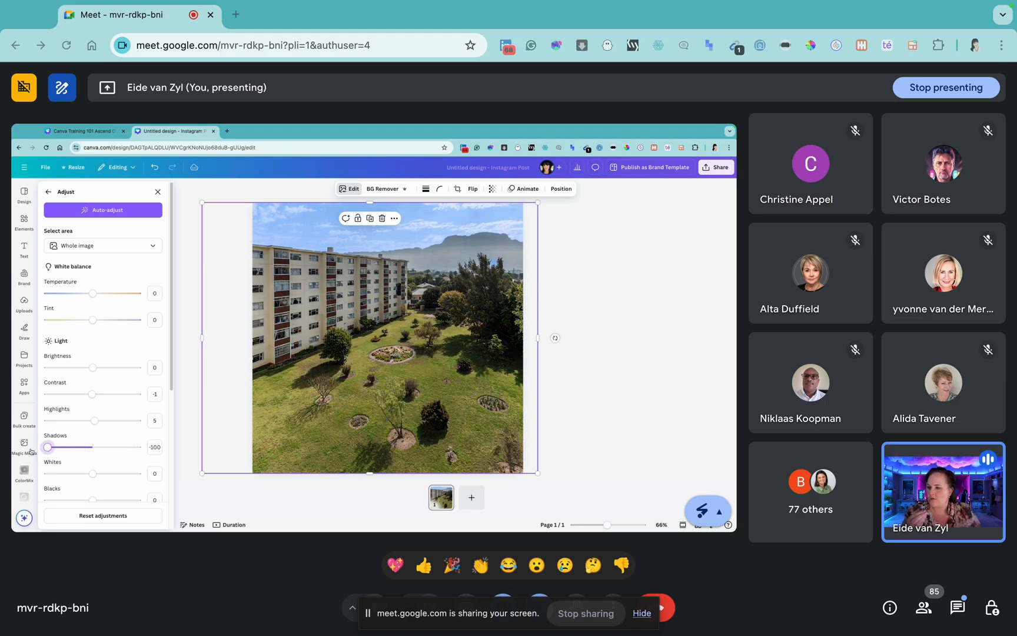
drag(47, 448, 125, 450)
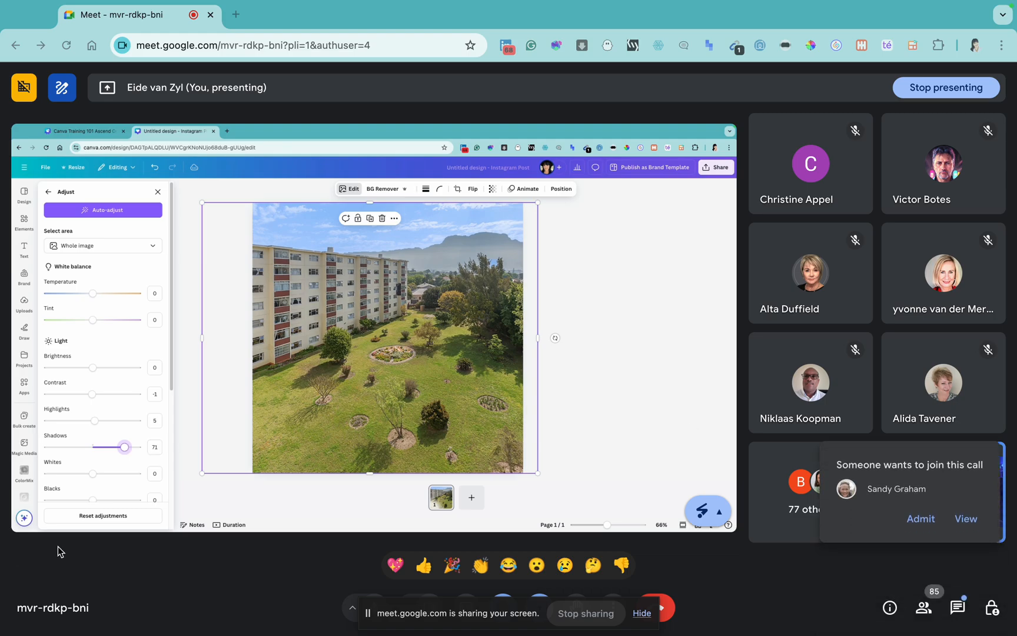
click(929, 519)
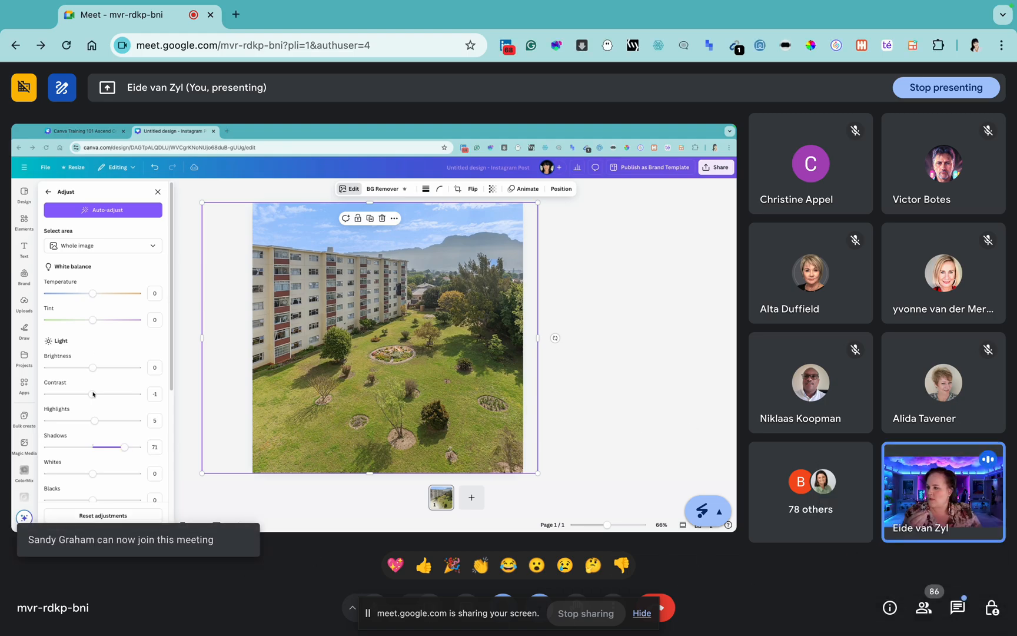
drag(93, 420, 93, 447)
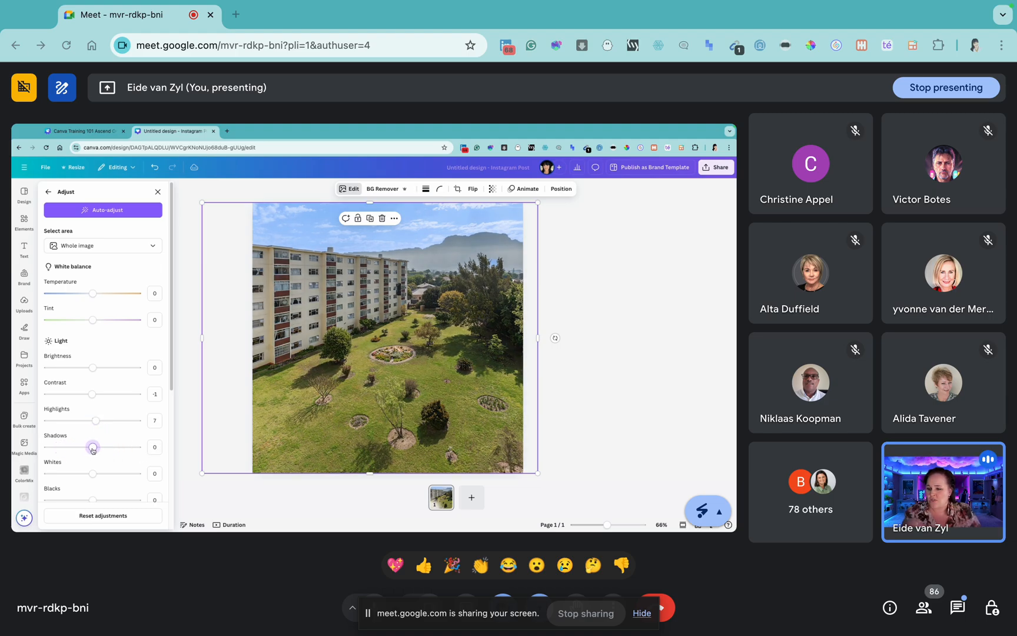
- Set the photo's whites to 1 and its blacks to 7
scroll(110, 344, down, 2)
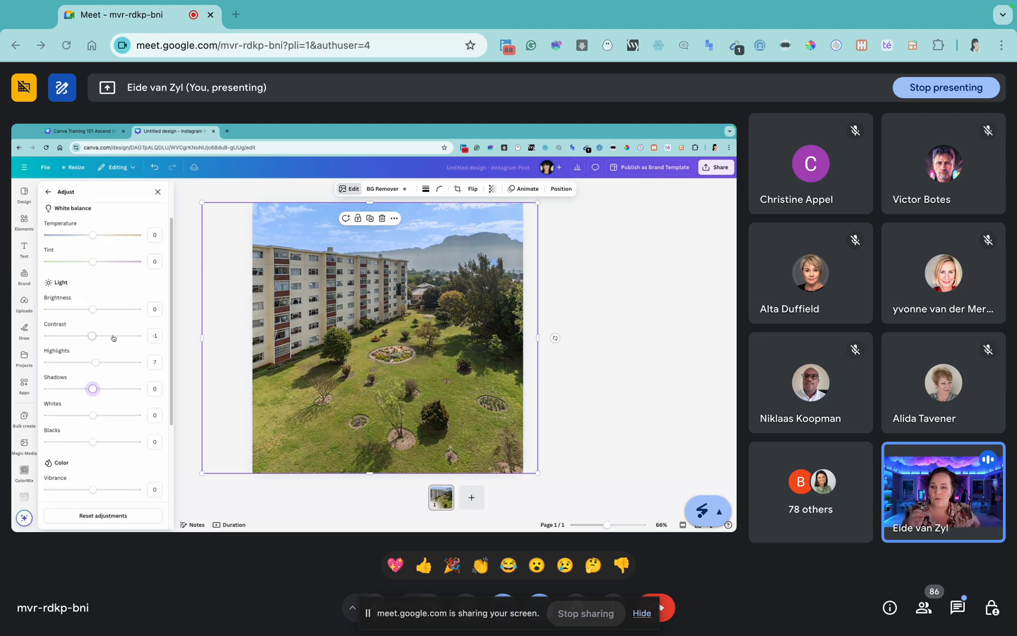
scroll(114, 343, down, 2)
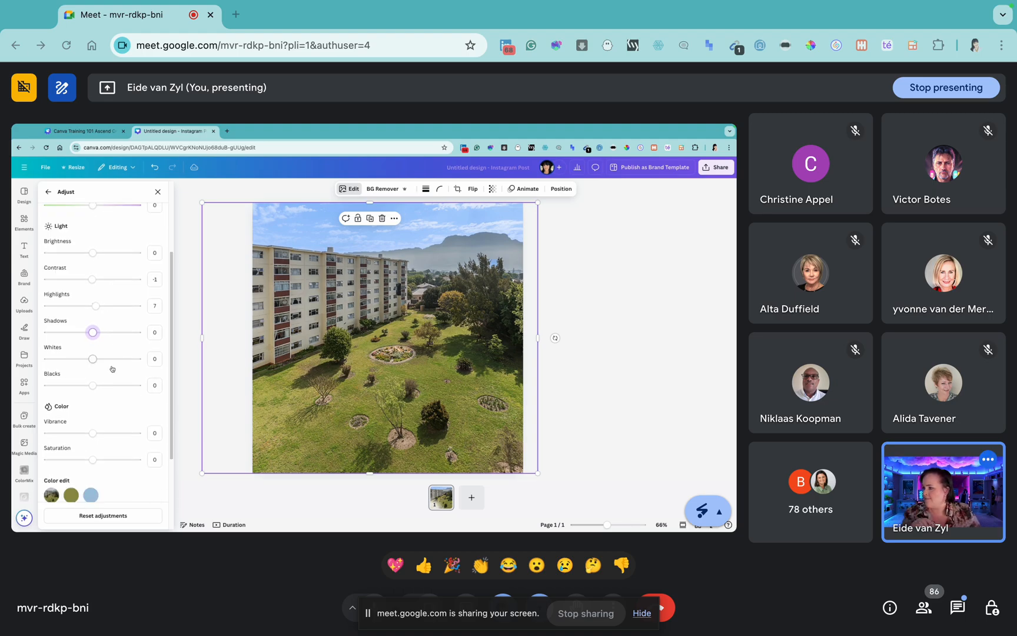
mouse_move(92, 358)
mouse_down()
mouse_move(135, 359)
mouse_move(94, 359)
mouse_move(146, 393)
mouse_move(95, 393)
mouse_move(93, 359)
mouse_up()
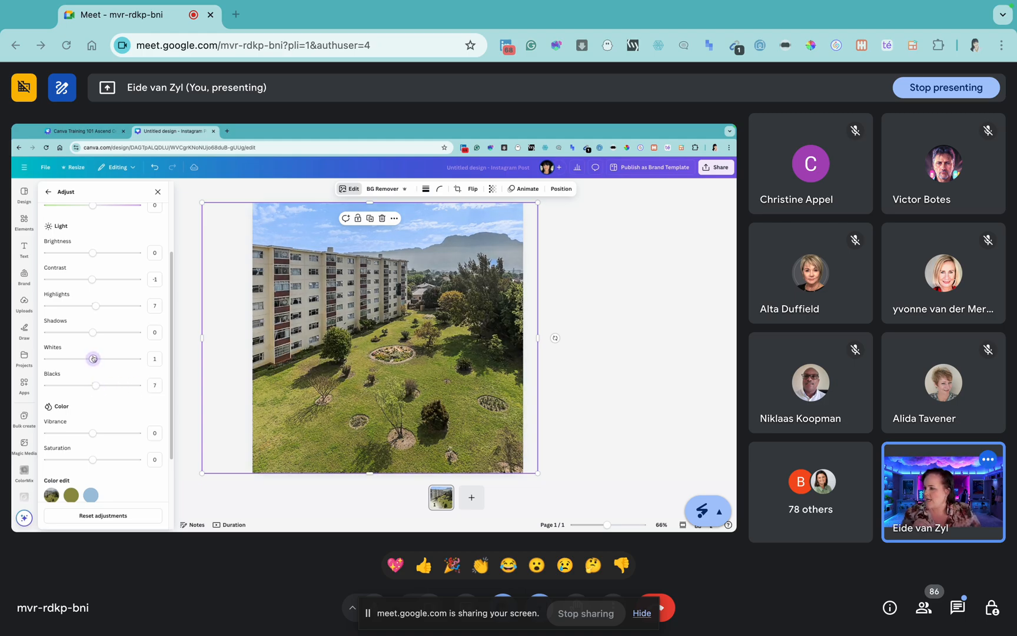
- Try the photo's vibrance at 63 and -100, settling on 60
scroll(94, 394, down, 3)
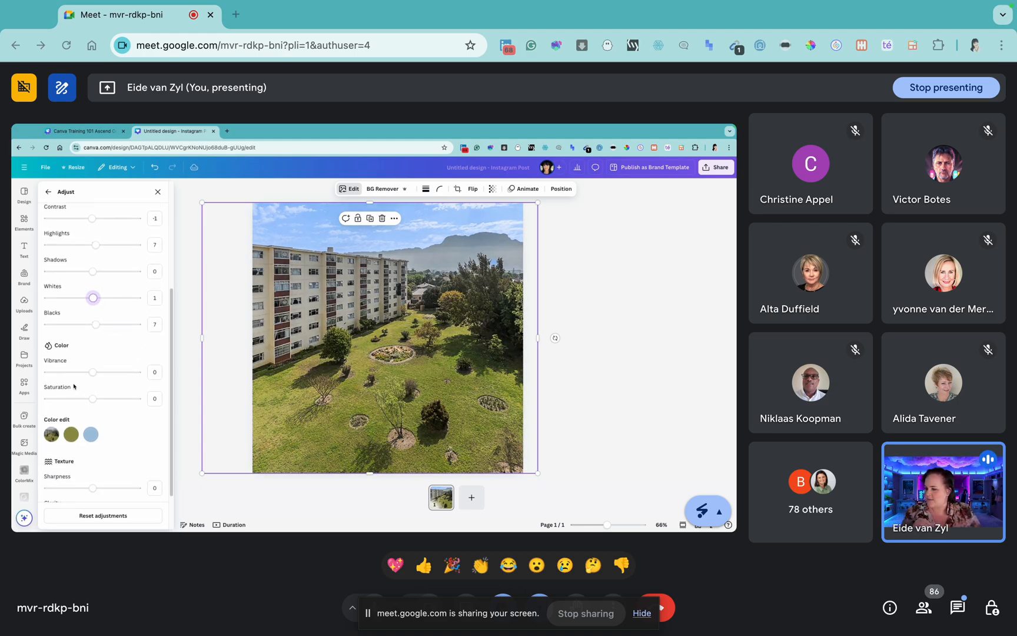
drag(92, 358, 122, 363)
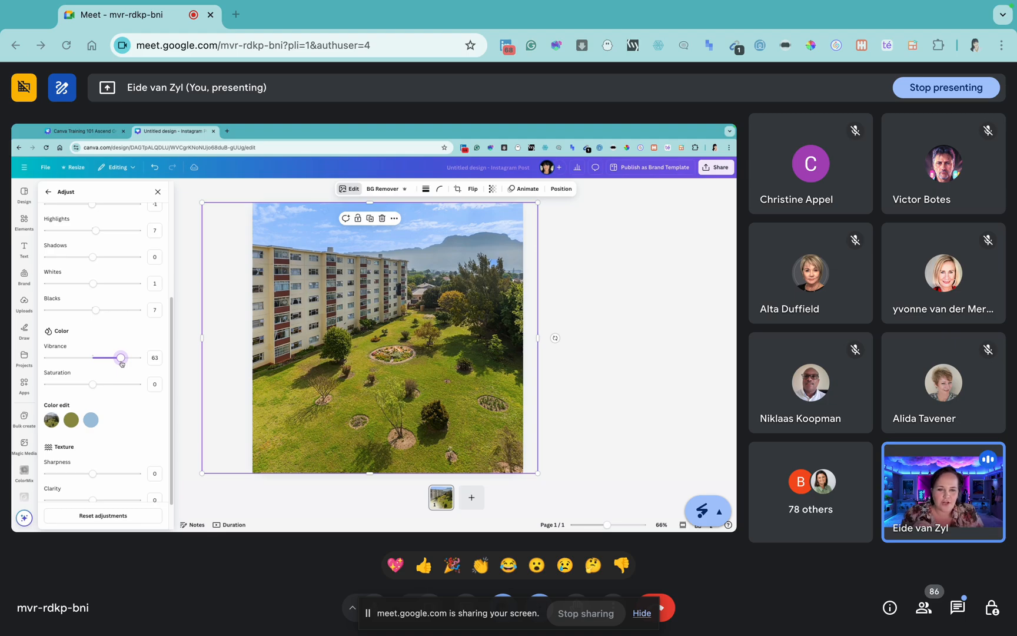
drag(121, 365, 40, 367)
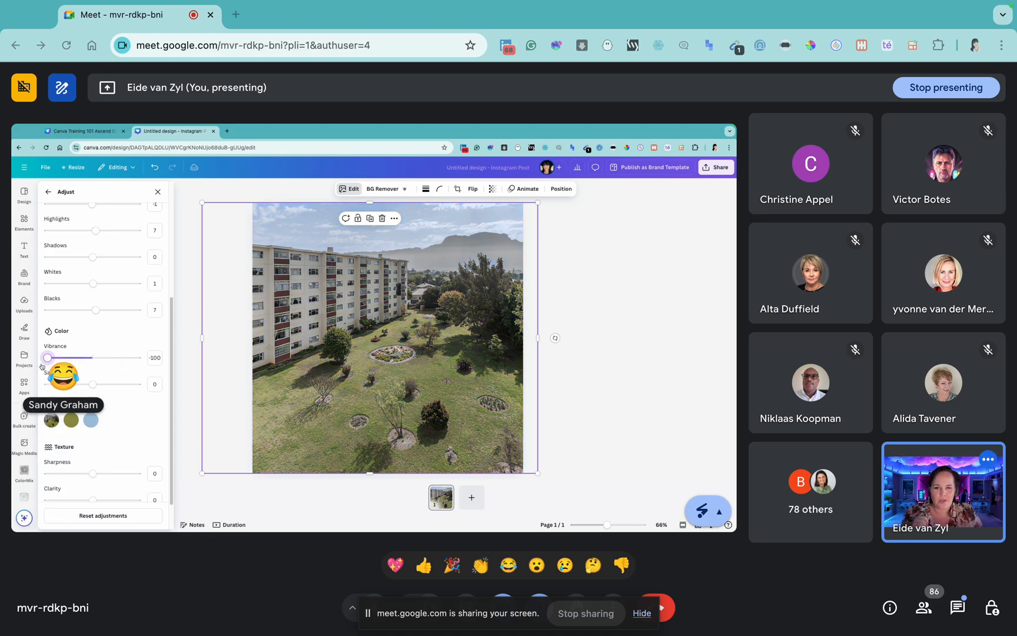
drag(46, 359, 120, 366)
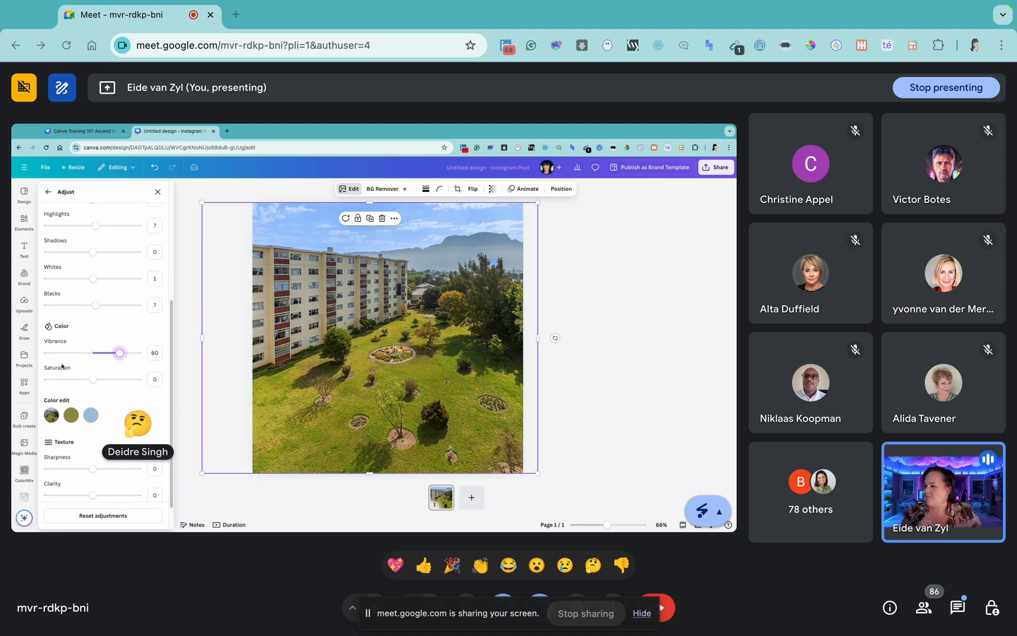
- Raise the photo's saturation to 55 and ease it back to 47
scroll(77, 362, down, 2)
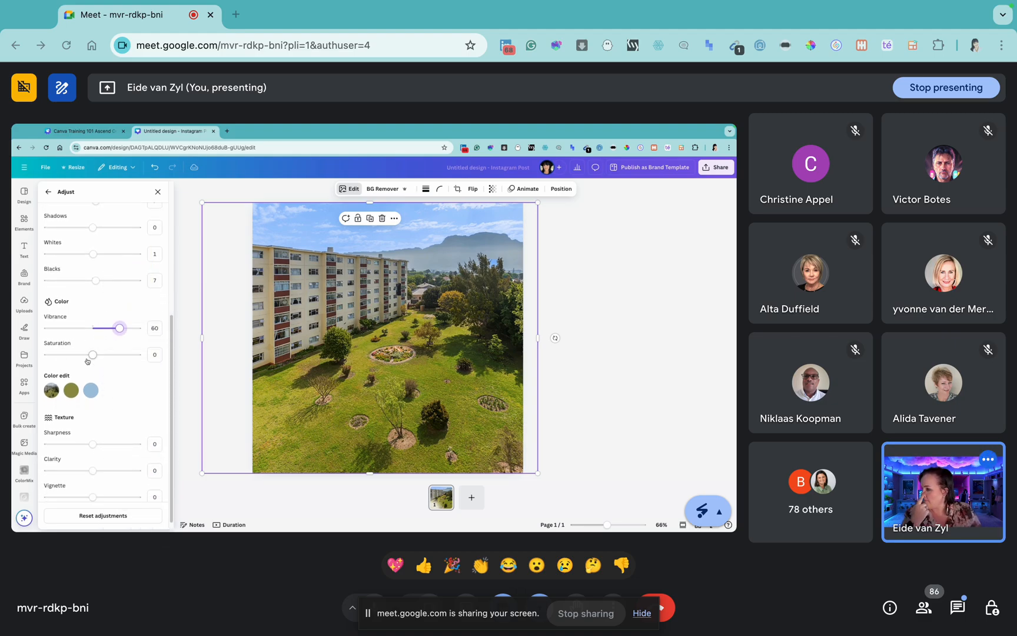
drag(93, 355, 118, 359)
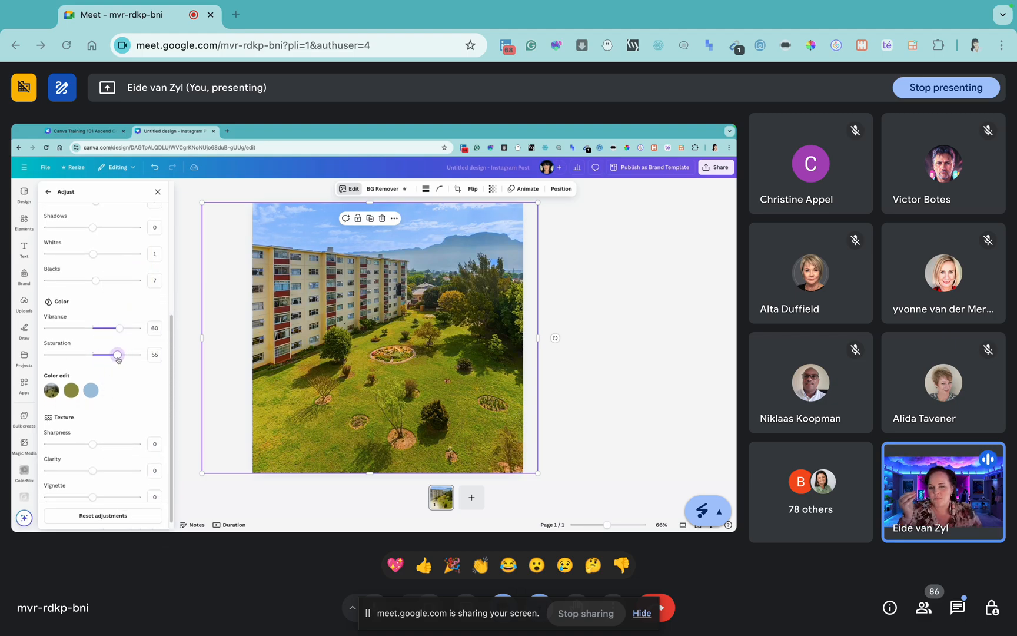
mouse_move(117, 360)
mouse_down()
mouse_move(52, 359)
mouse_move(114, 366)
mouse_up()
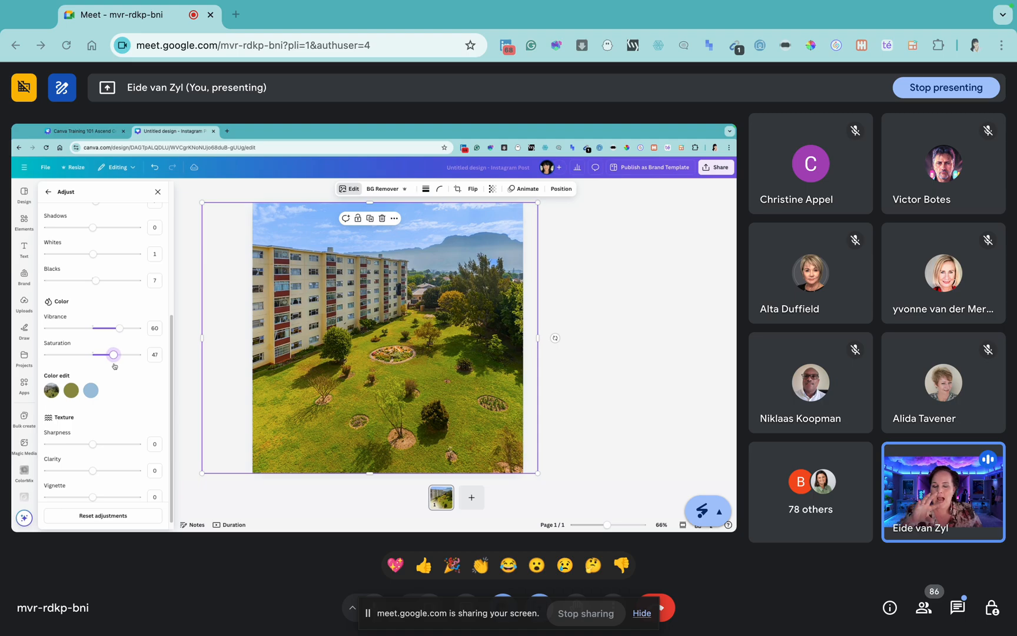
- Set the photo's saturation to 10 and its clarity to 67, and admit the waiting participant to the call
drag(114, 366, 97, 366)
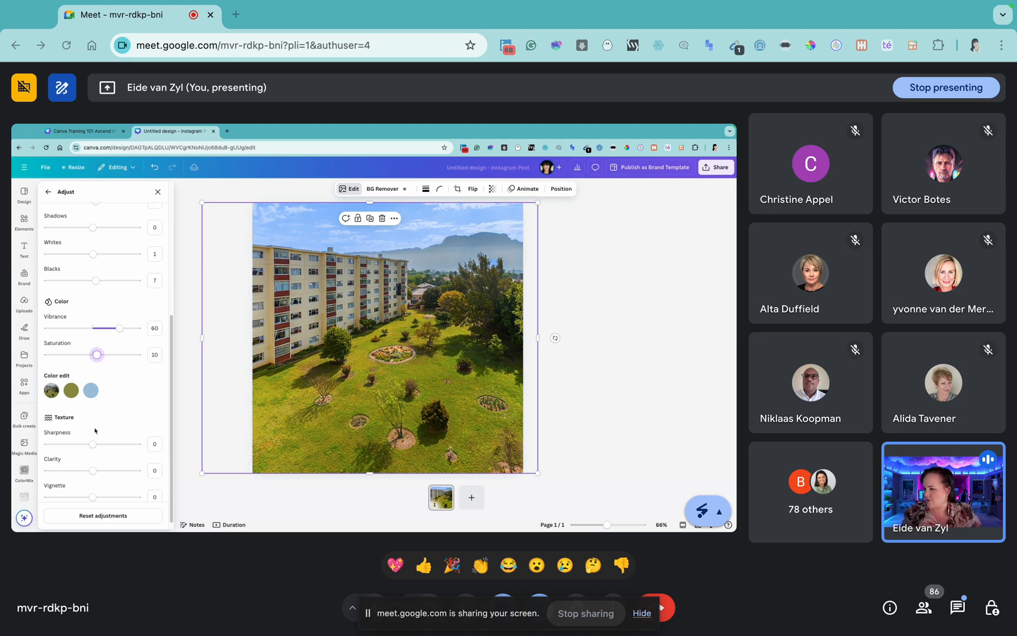
scroll(95, 430, down, 1)
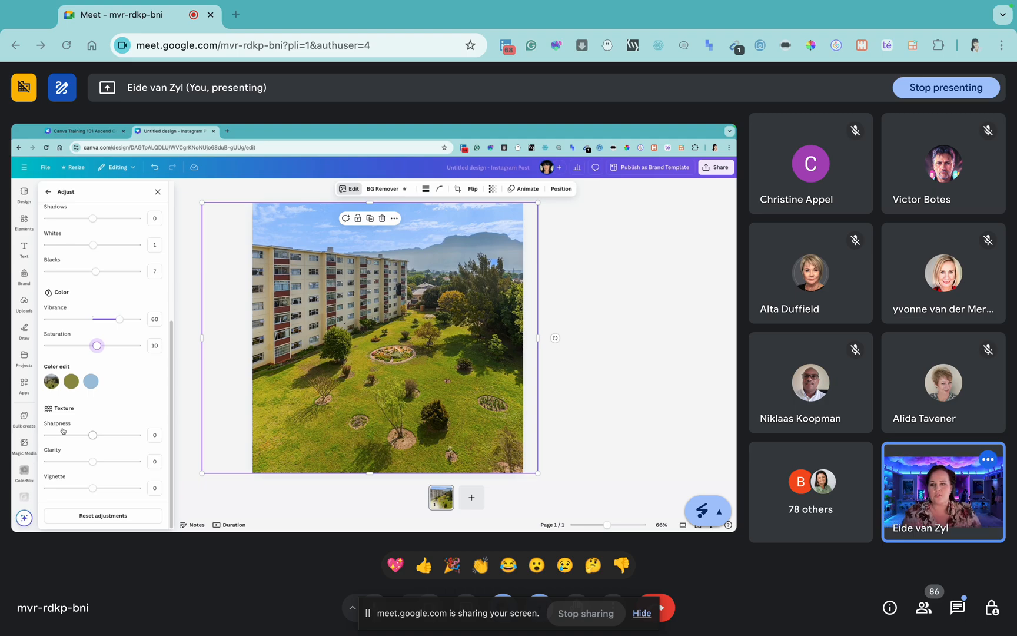
drag(93, 461, 122, 472)
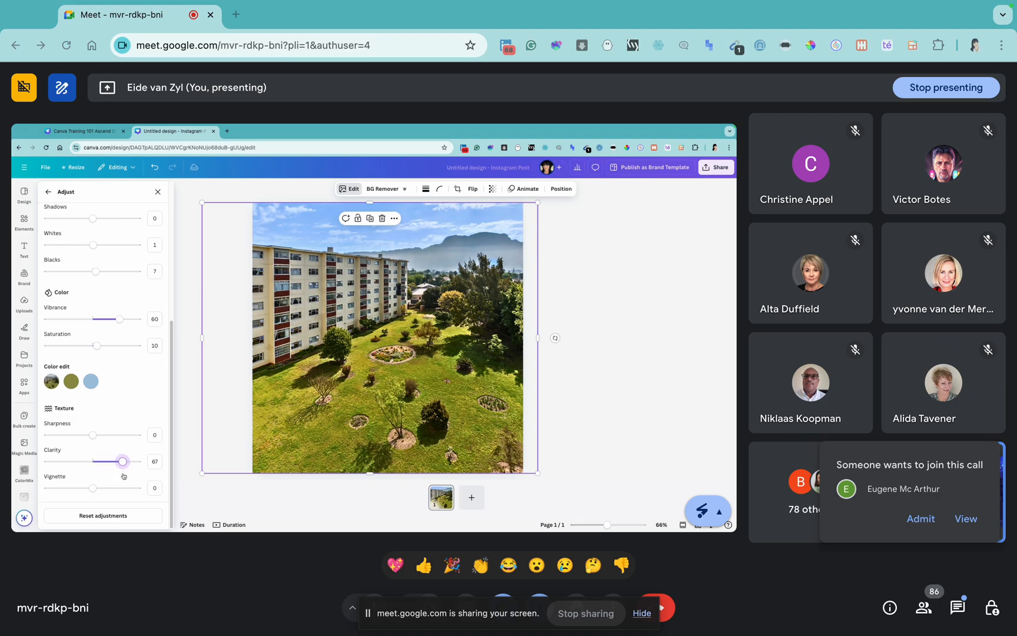
click(920, 519)
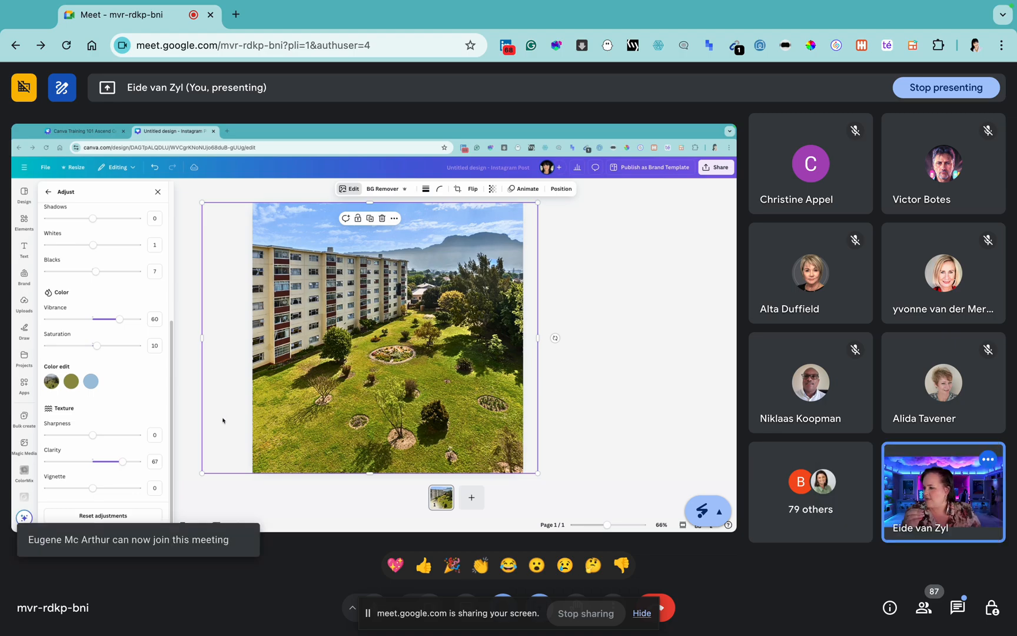
- Try the photo's vignette at 100 and reset all of the photo's adjustments
drag(87, 491, 154, 490)
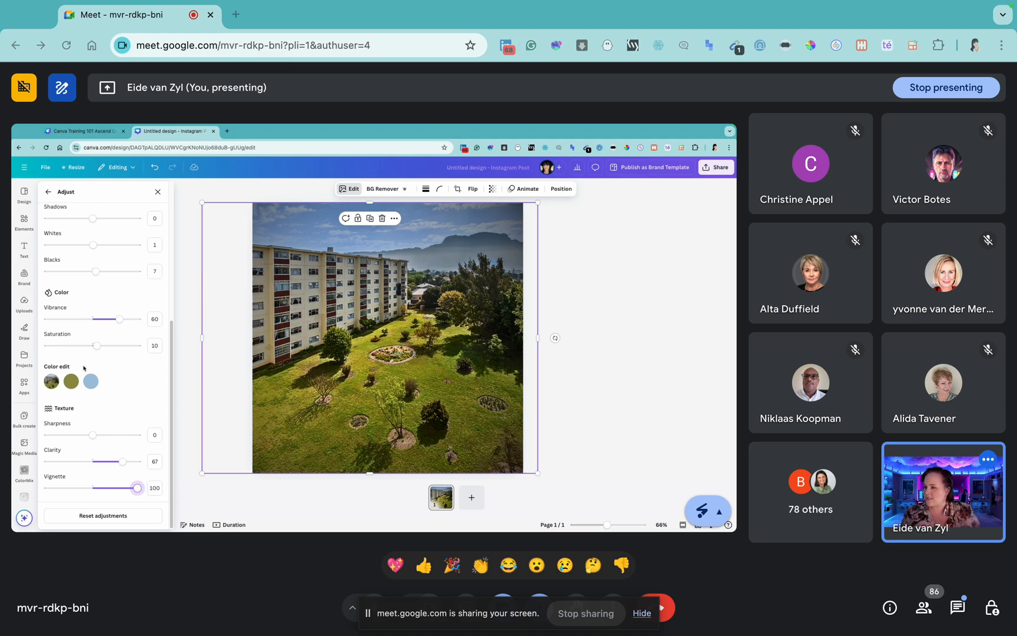
scroll(91, 338, up, 5)
scroll(92, 335, down, 6)
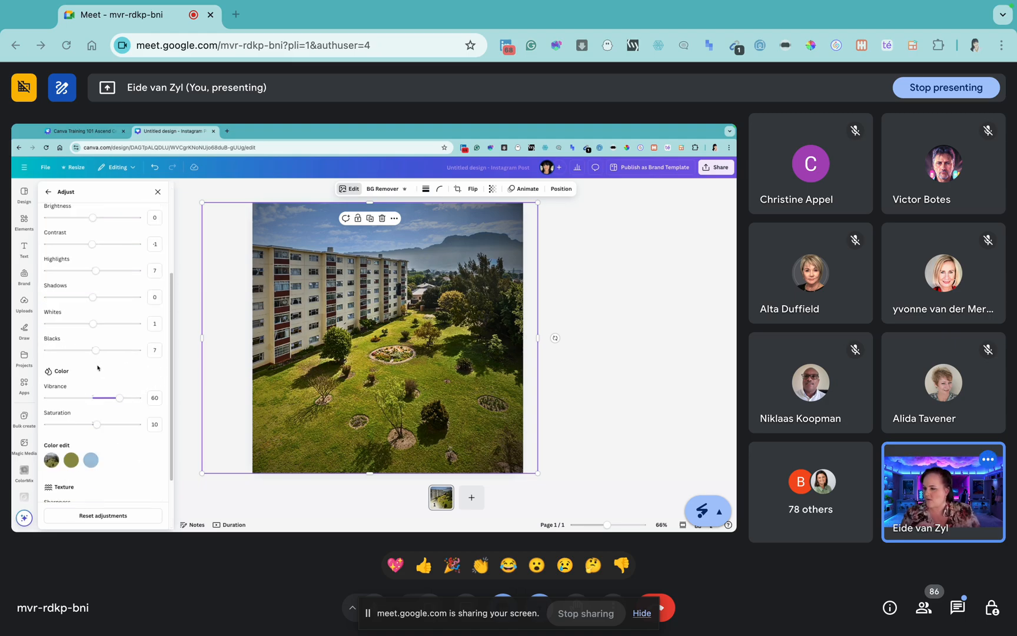
click(103, 516)
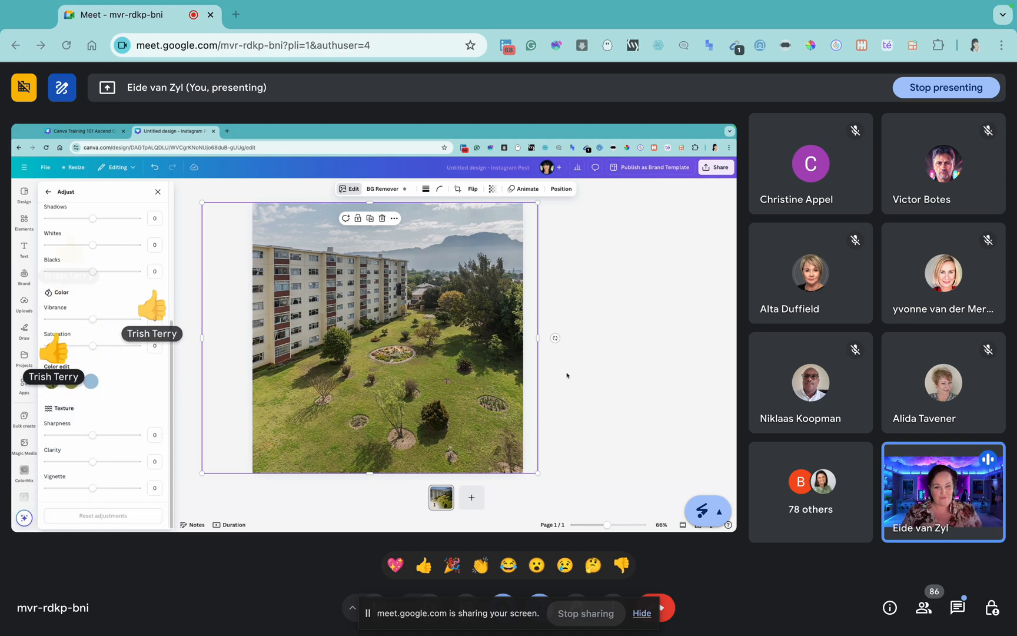
- Add a blank second page to the design and open the in-call messages to read the participants' image ideas
click(472, 502)
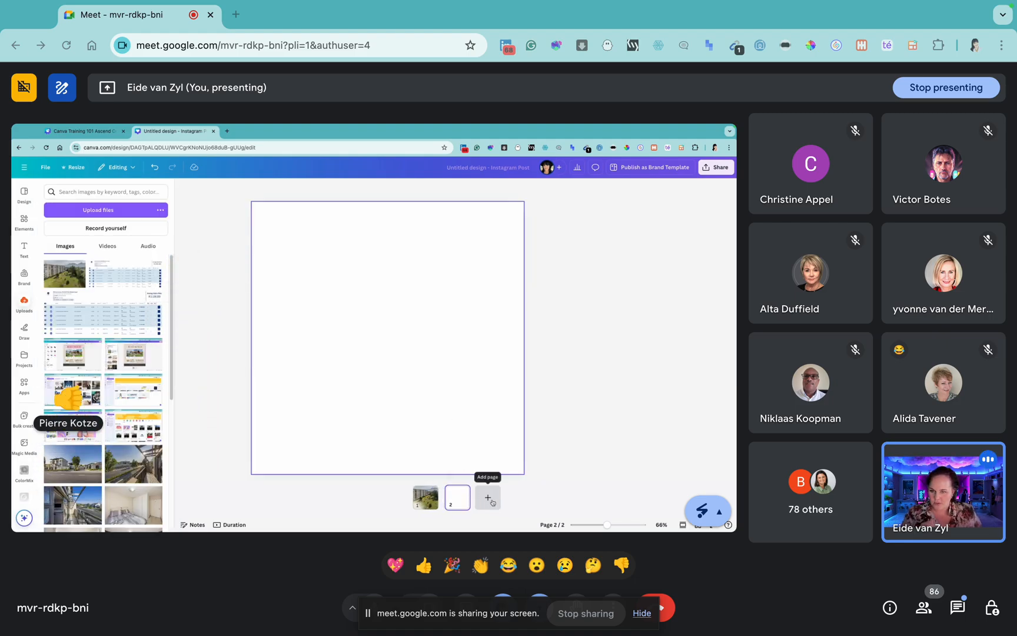
click(22, 219)
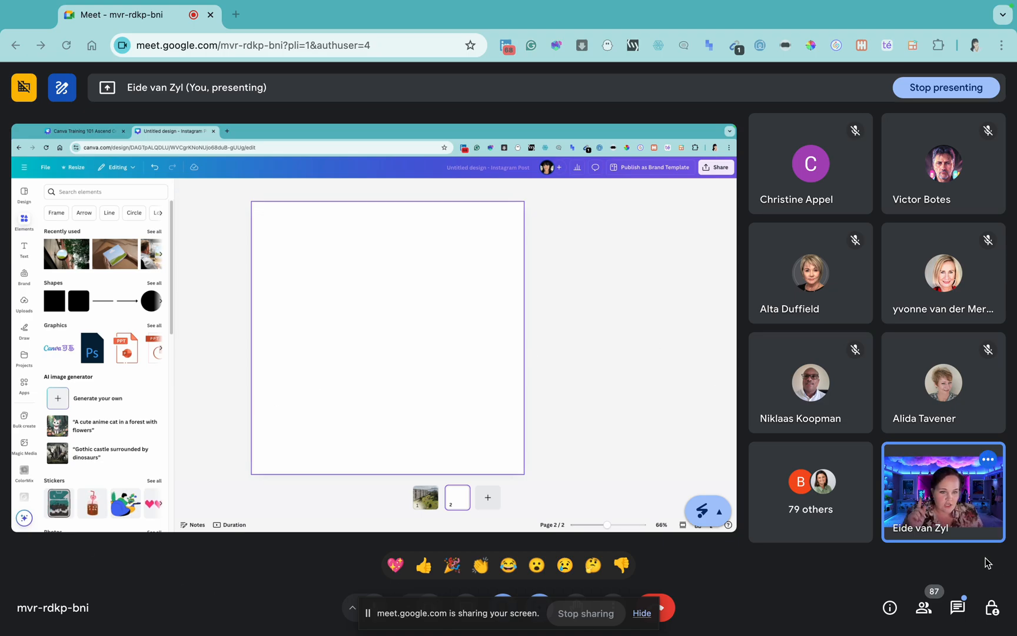
click(959, 607)
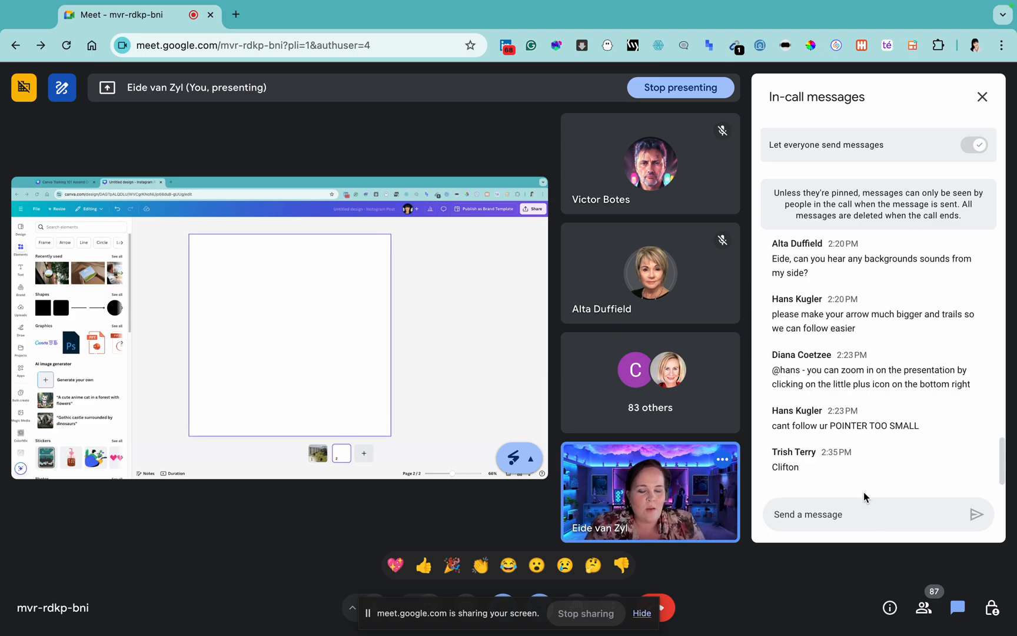
click(890, 518)
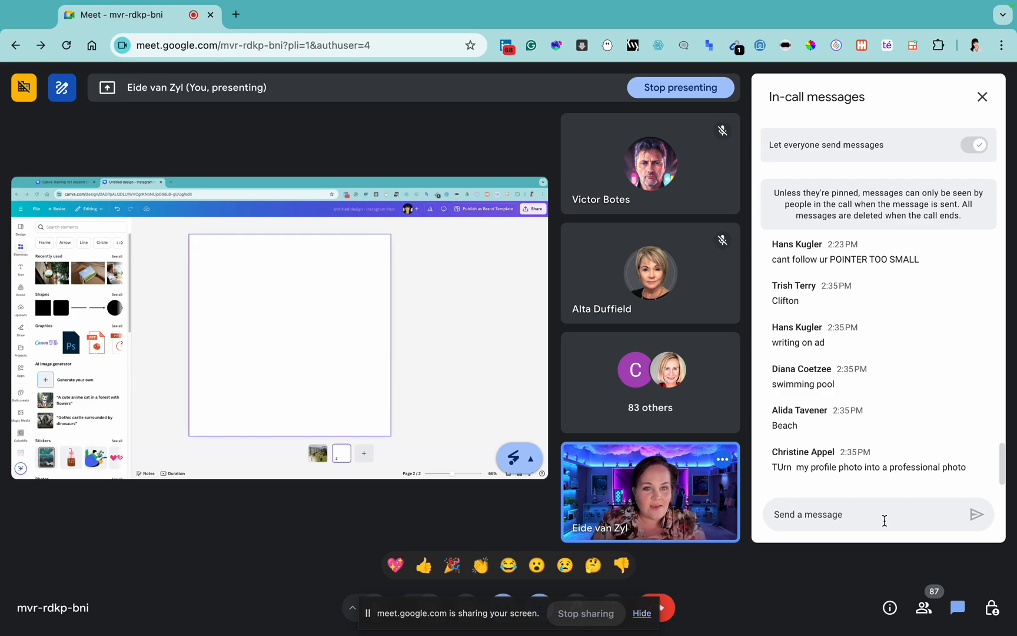
click(885, 521)
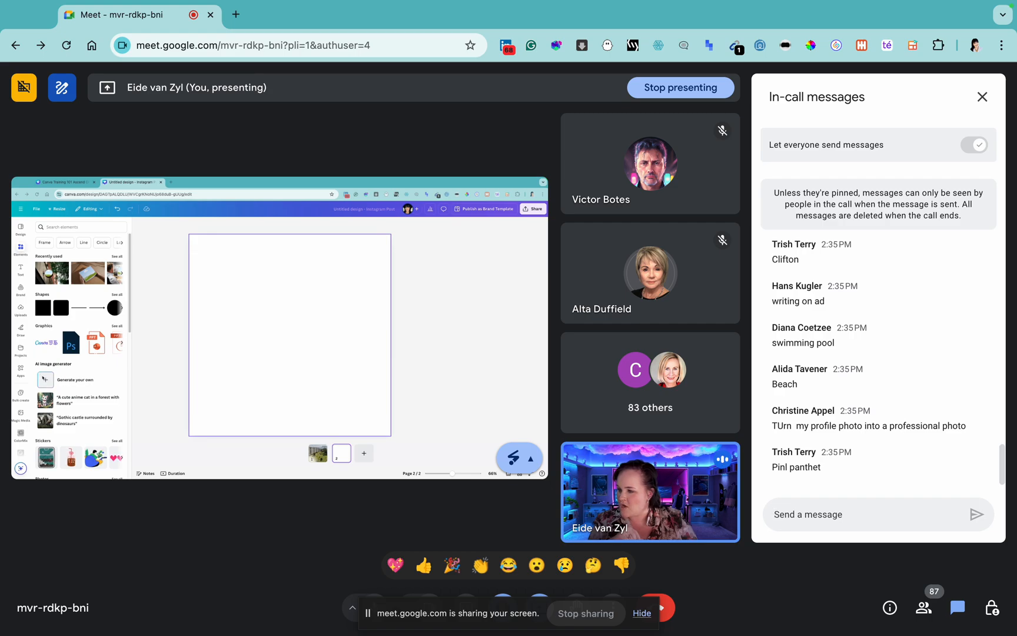
- Try to generate a Magic Media image from the prompt "A pink panther in a hot air balloon", and admit the waiting participant
click(44, 380)
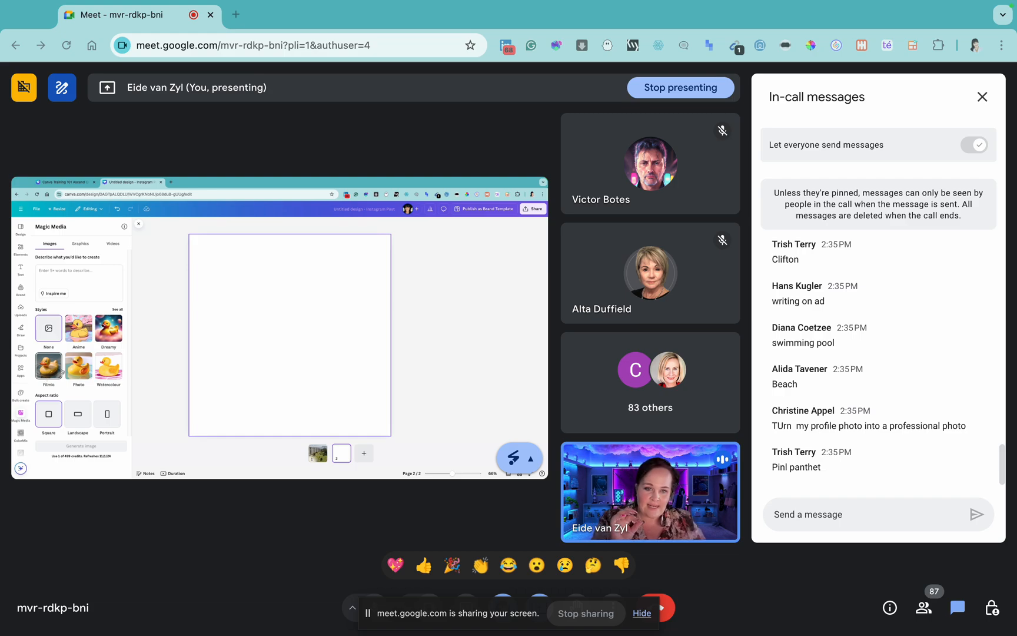
click(59, 275)
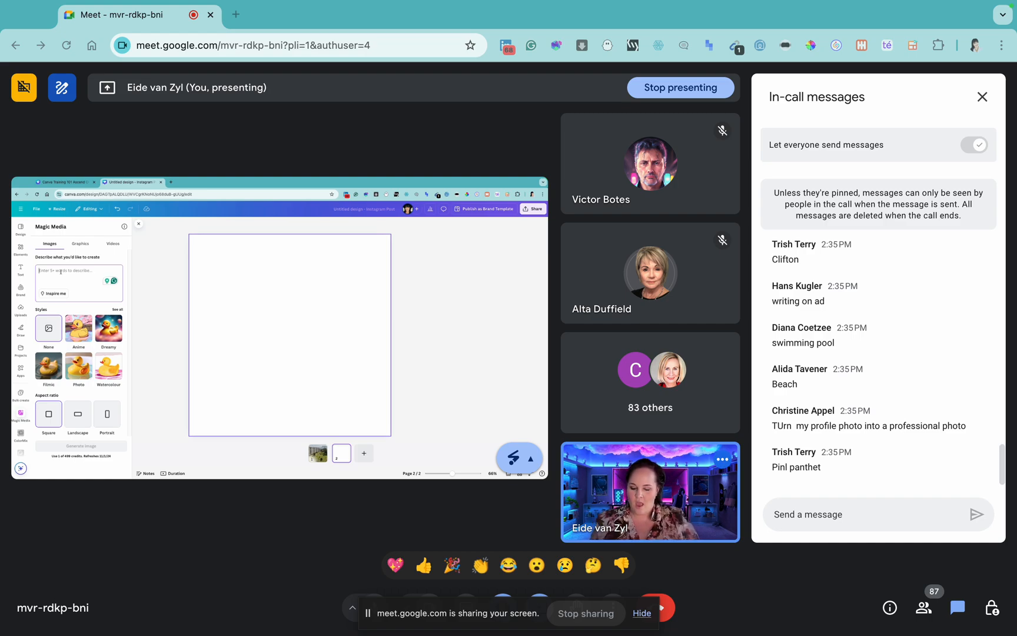
text(A pink panther)
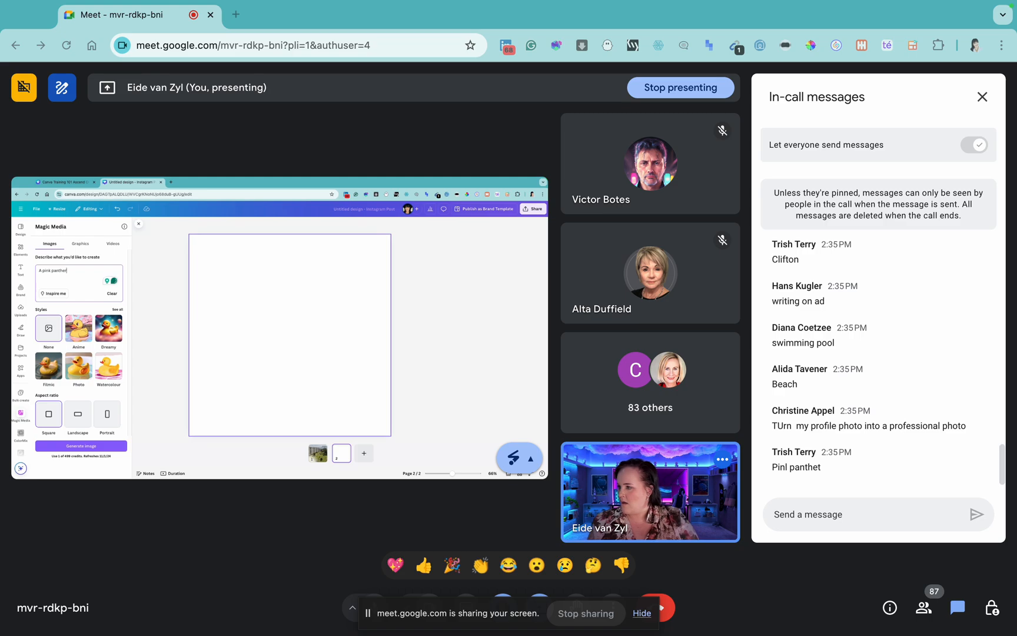
text( n a hot air baloon)
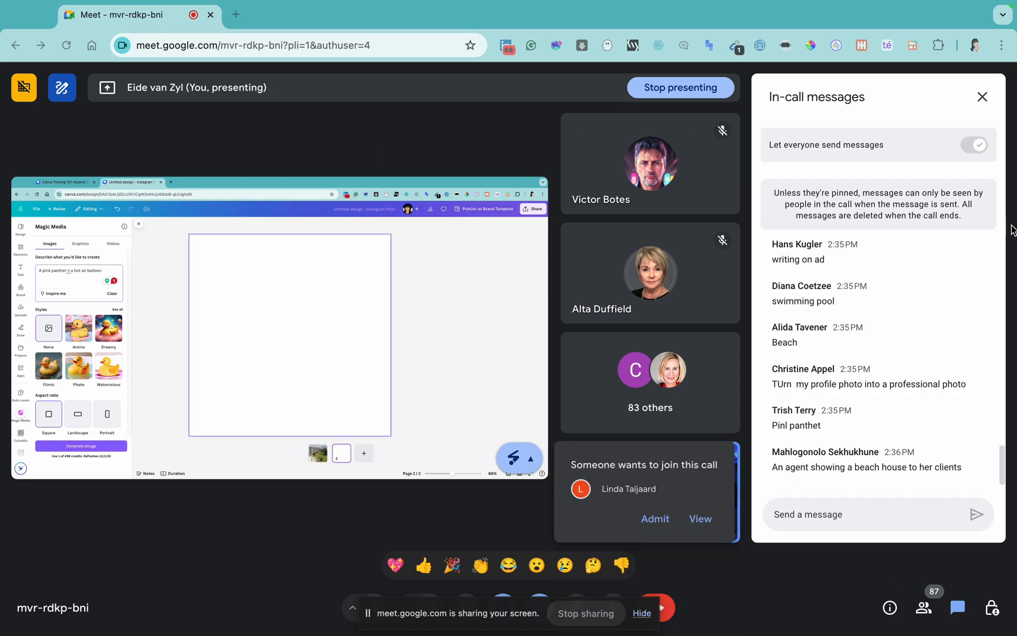
click(656, 519)
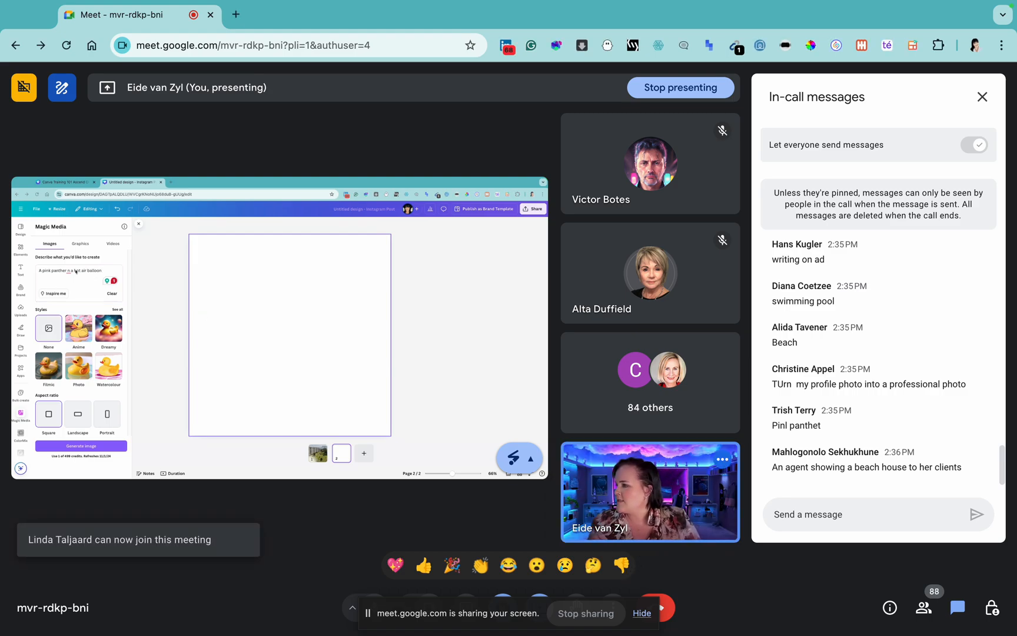
click(69, 271)
click(70, 288)
click(82, 446)
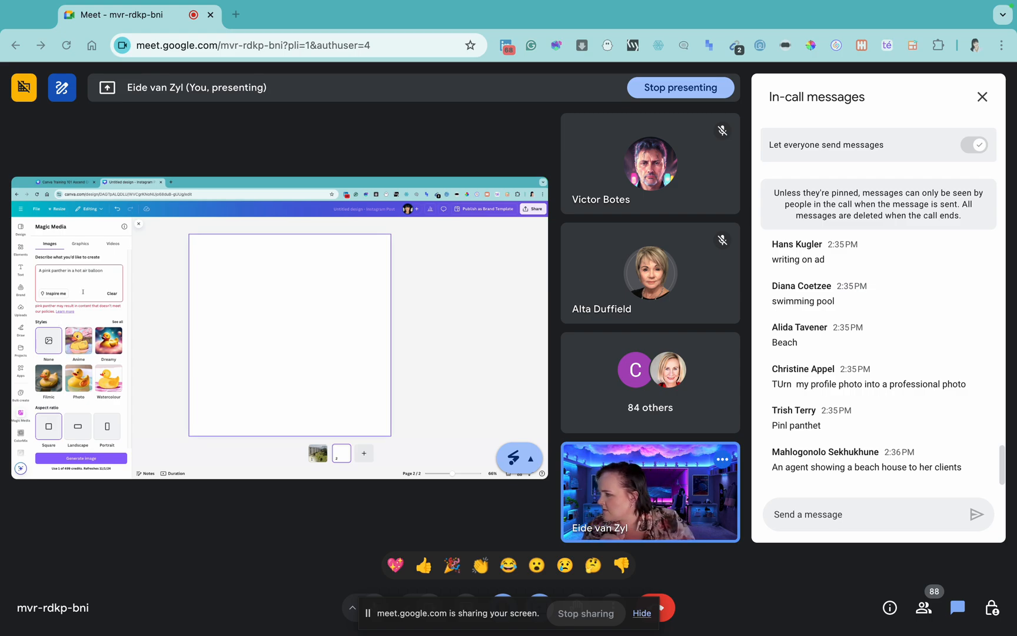
- Try generating the image again with the prompt changed to "A pink panther cat in a hot air balloon"
click(108, 271)
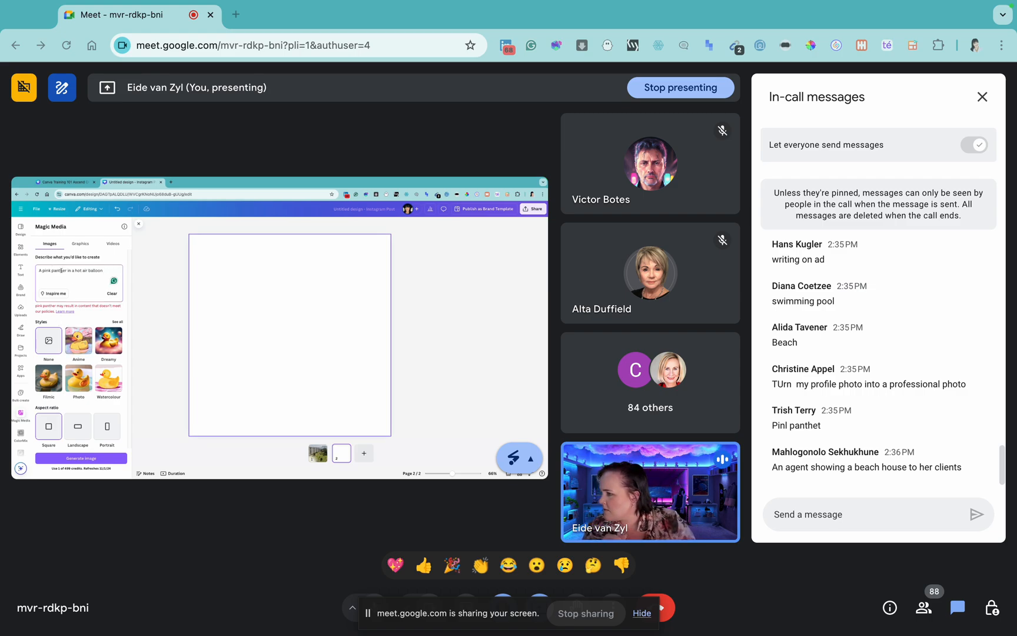
text(cat)
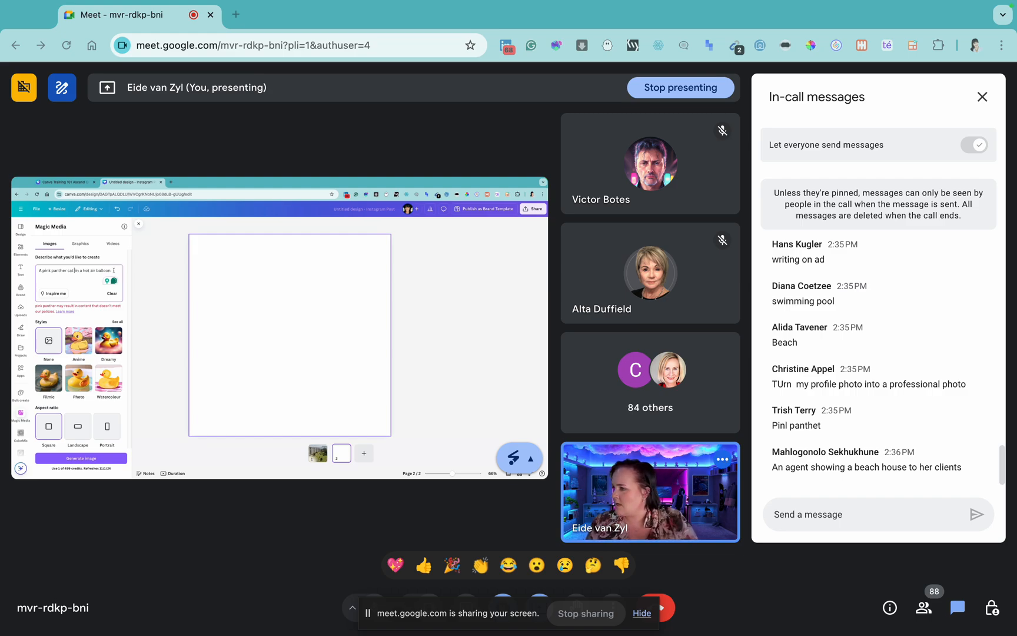
click(81, 458)
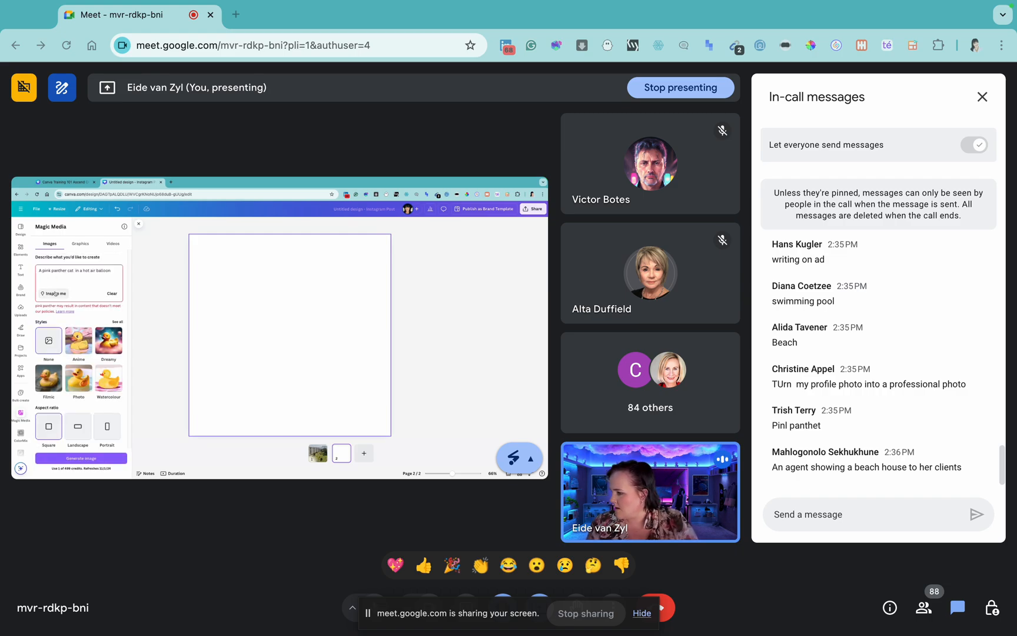
- Try a generated image for the suggested prompt "A racing car with neon lights" at full page size, and delete it
click(55, 293)
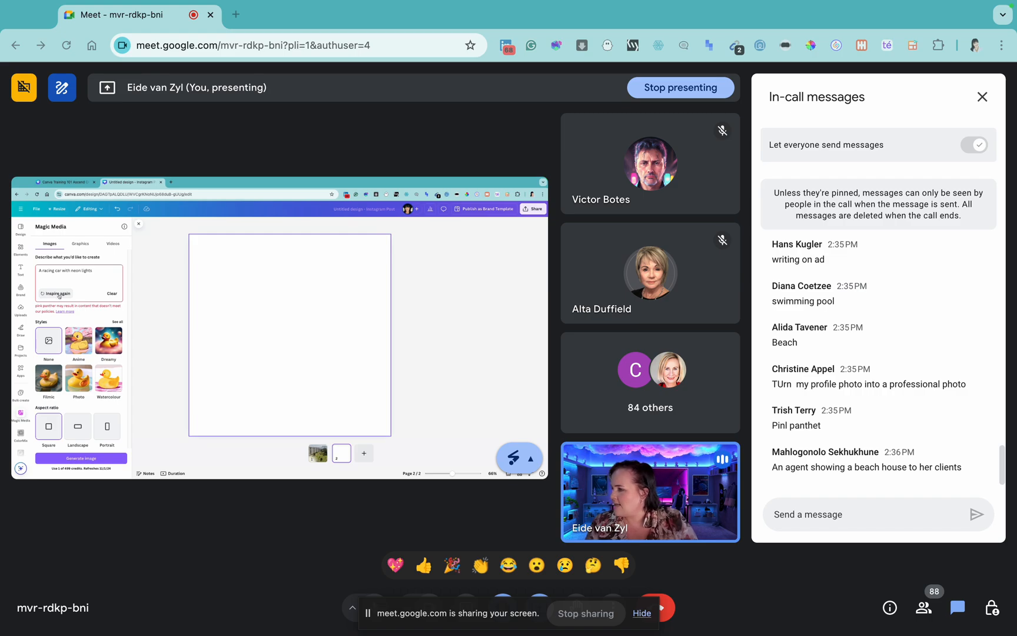
click(84, 459)
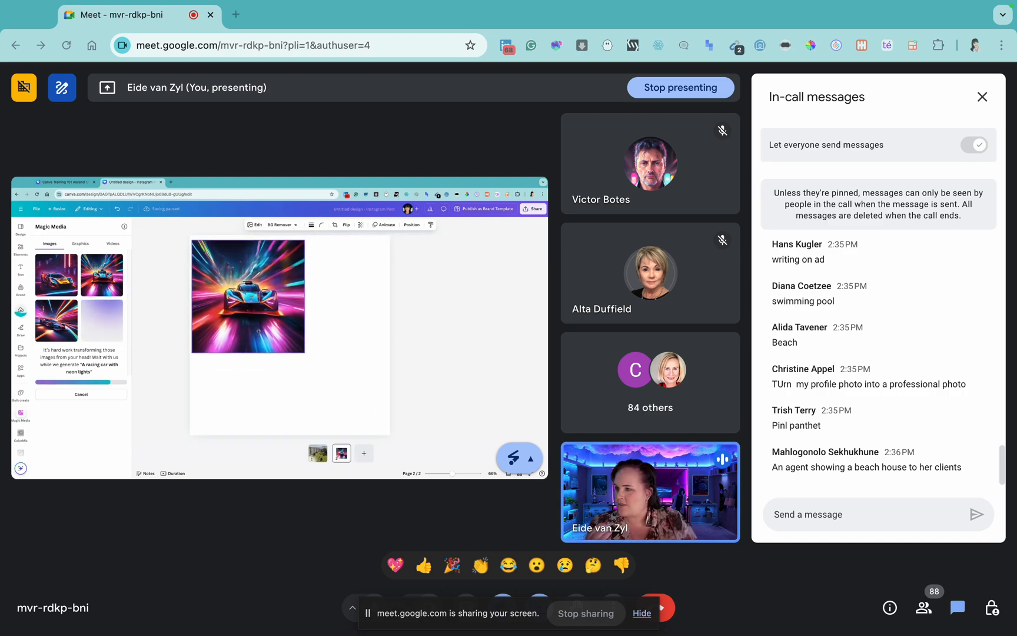
drag(305, 352, 391, 436)
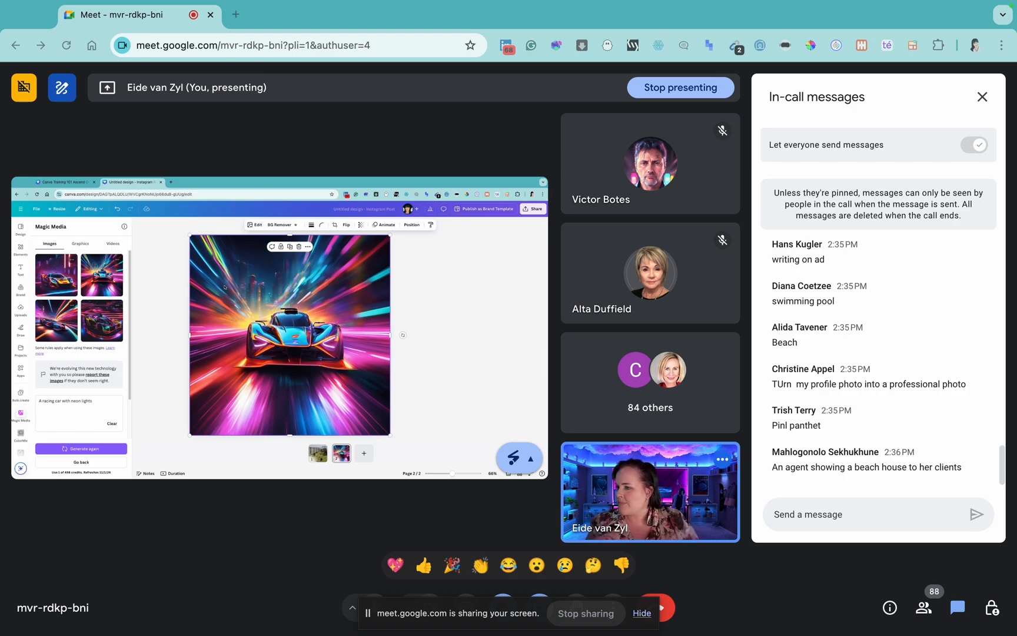
key(Delete)
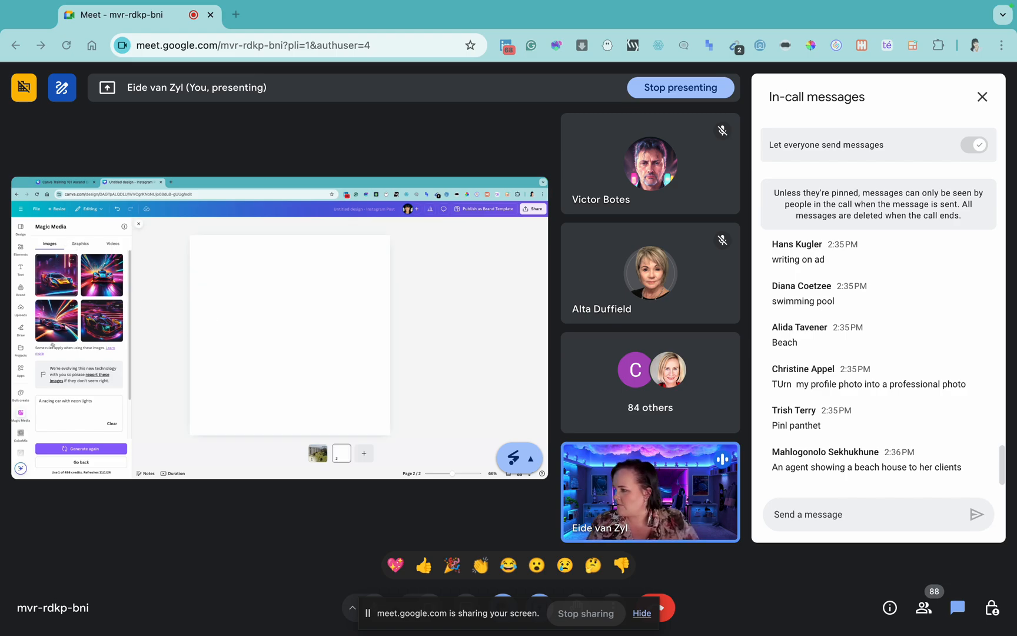
- Generate new images from the prompt "A real estate agent showing her clients a beach house in cape town"
double_click(104, 401)
triple_click(104, 400)
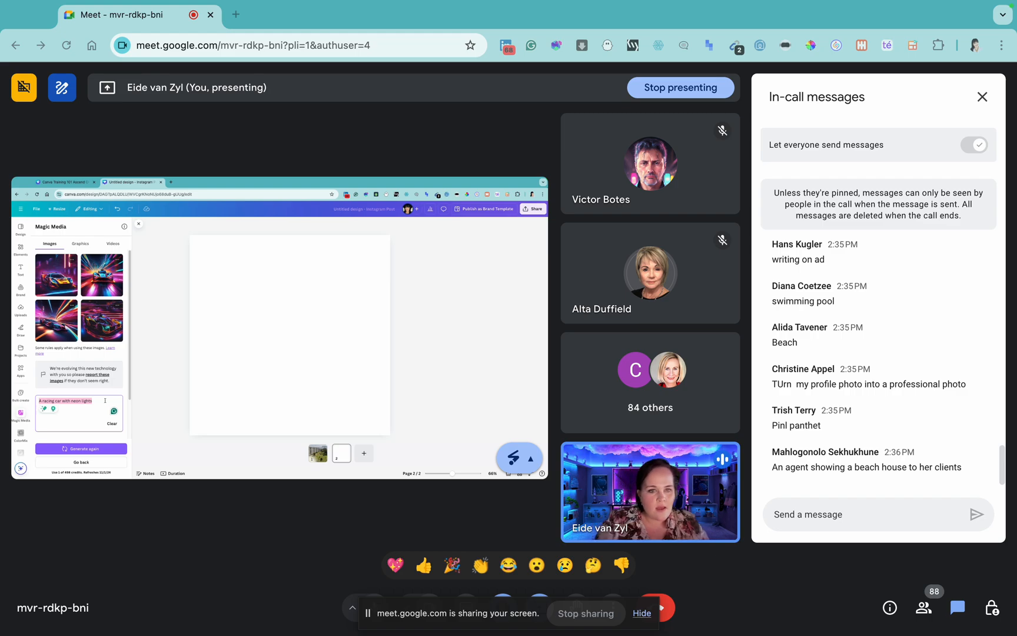
key(BackSpace)
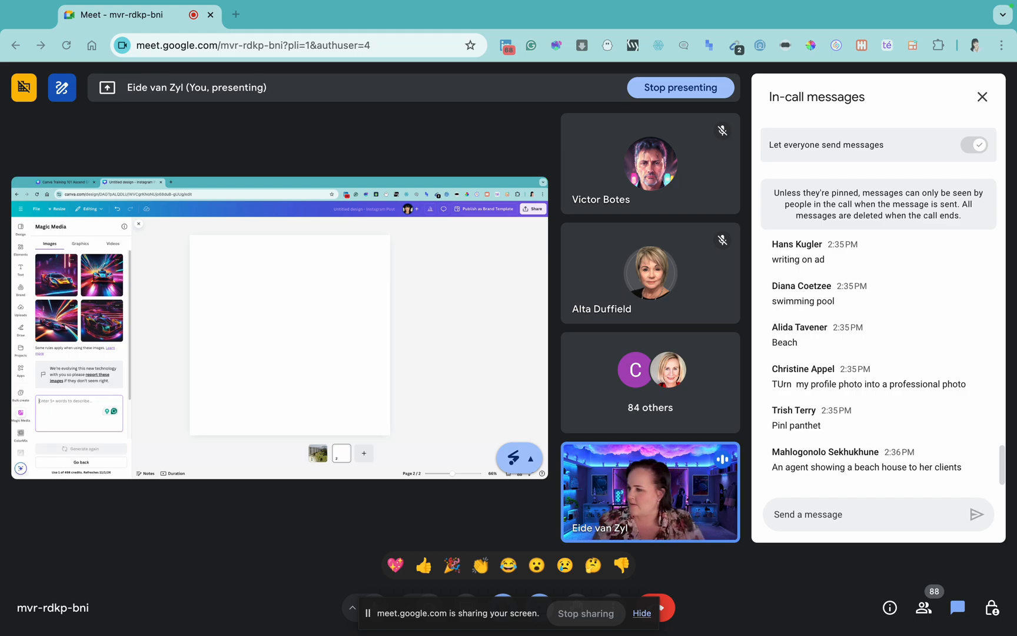
text(A real estate agent)
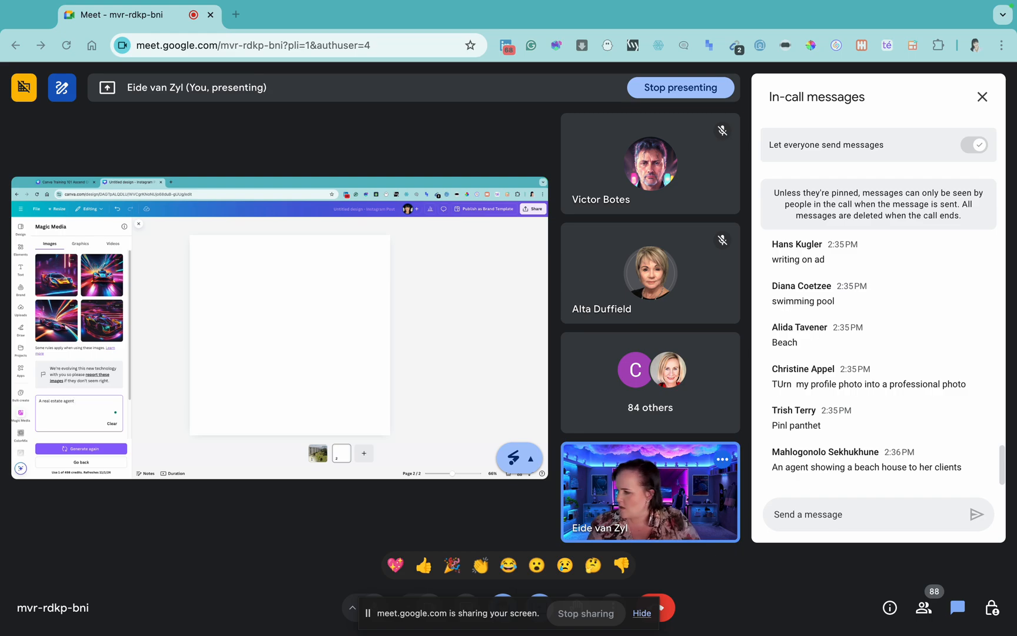
text( showing her clients a beach house in cape tow)
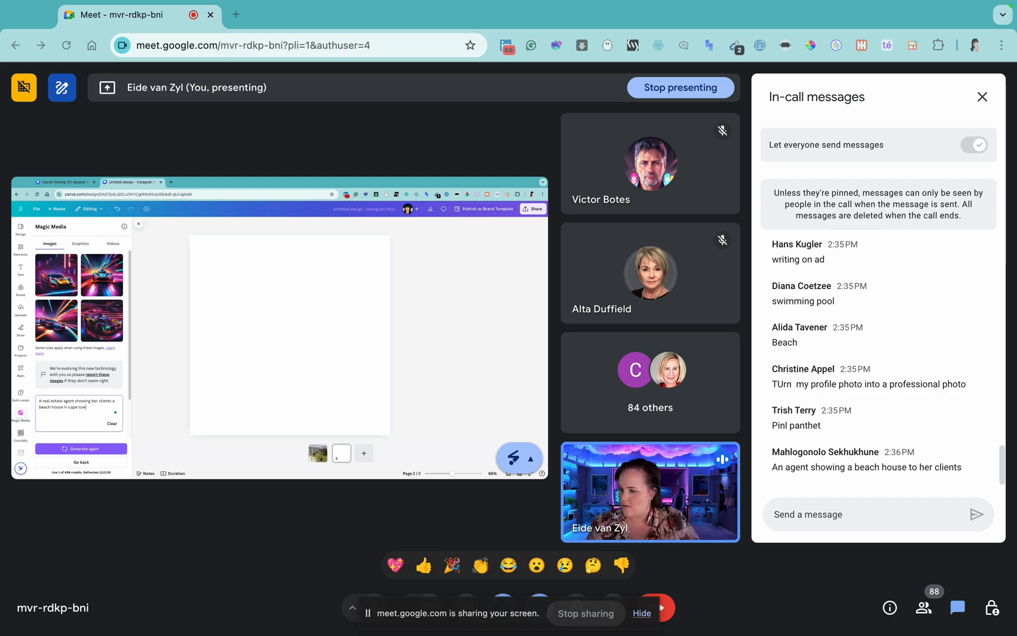
key(Return)
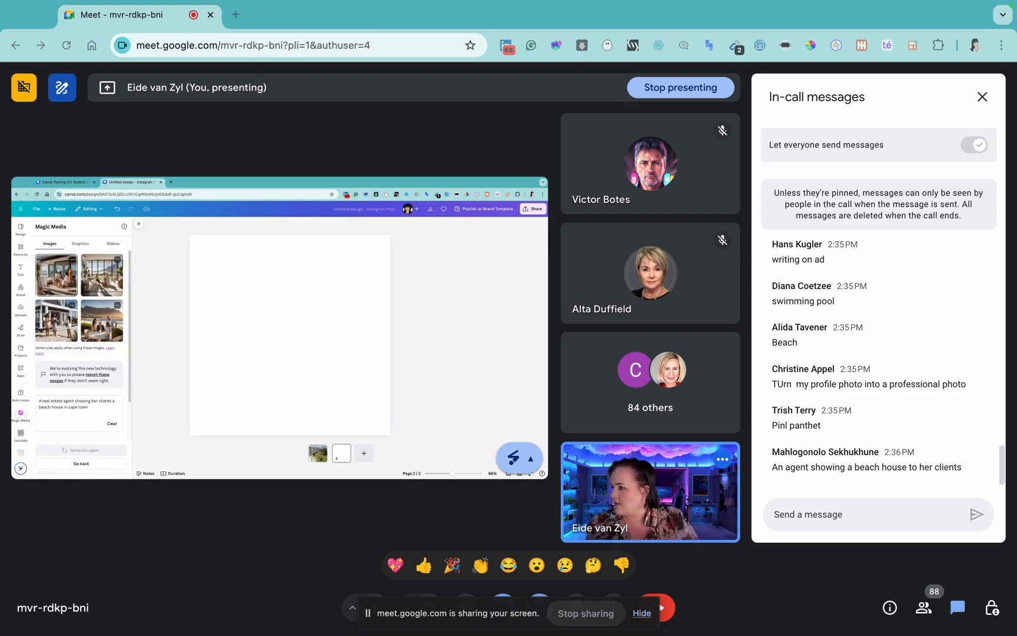
- Add the generated image of four people at a table below the mountain and enlarge it to fill page 2
click(103, 310)
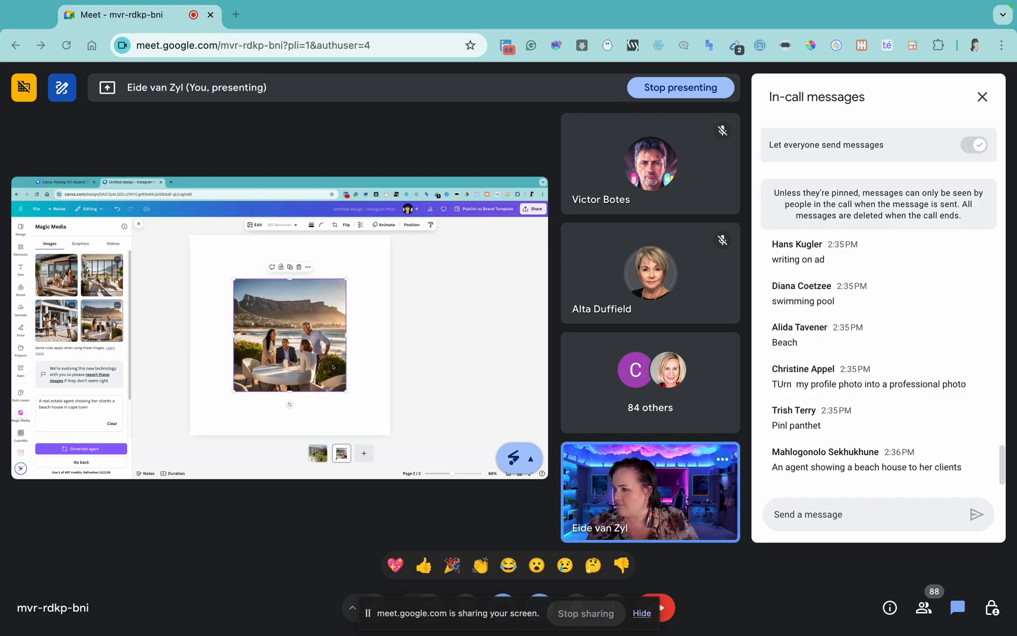
drag(306, 360, 391, 436)
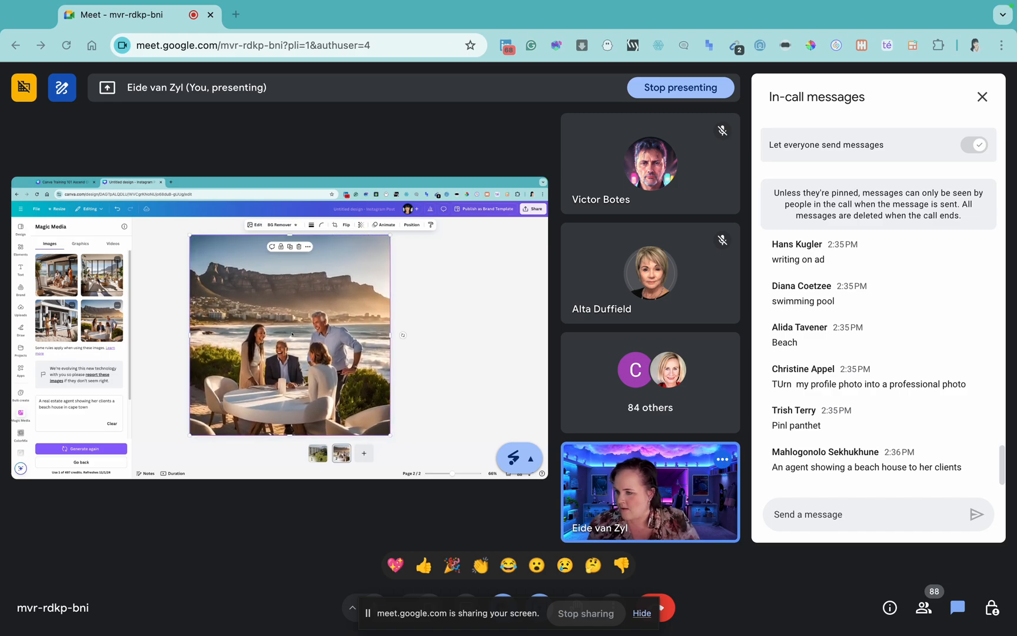
- Add a third page and fill it with the generated image of three women on the beach house terrace
click(366, 453)
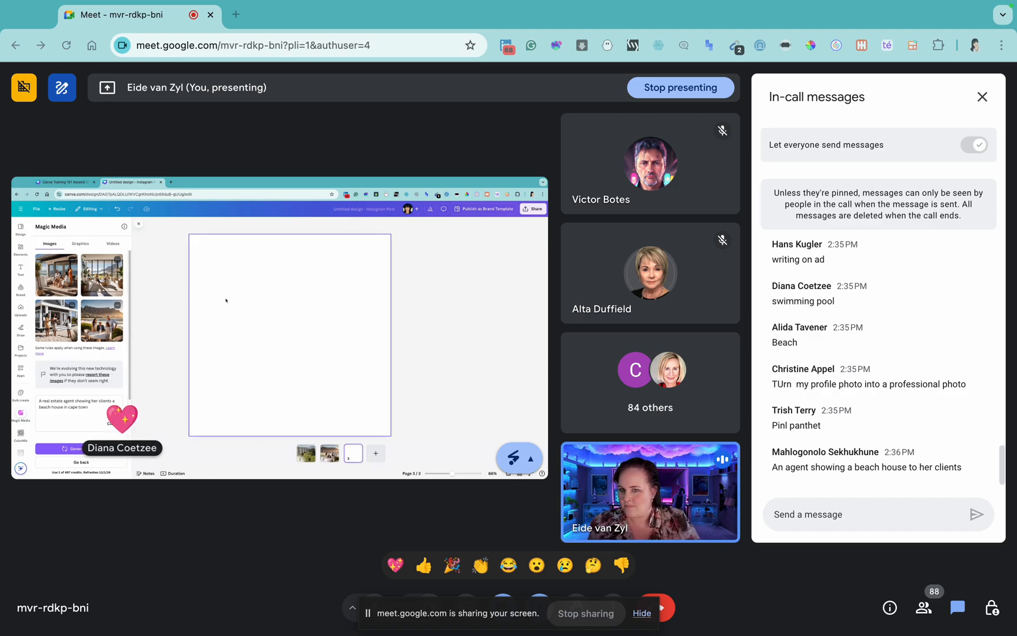
drag(56, 274, 263, 300)
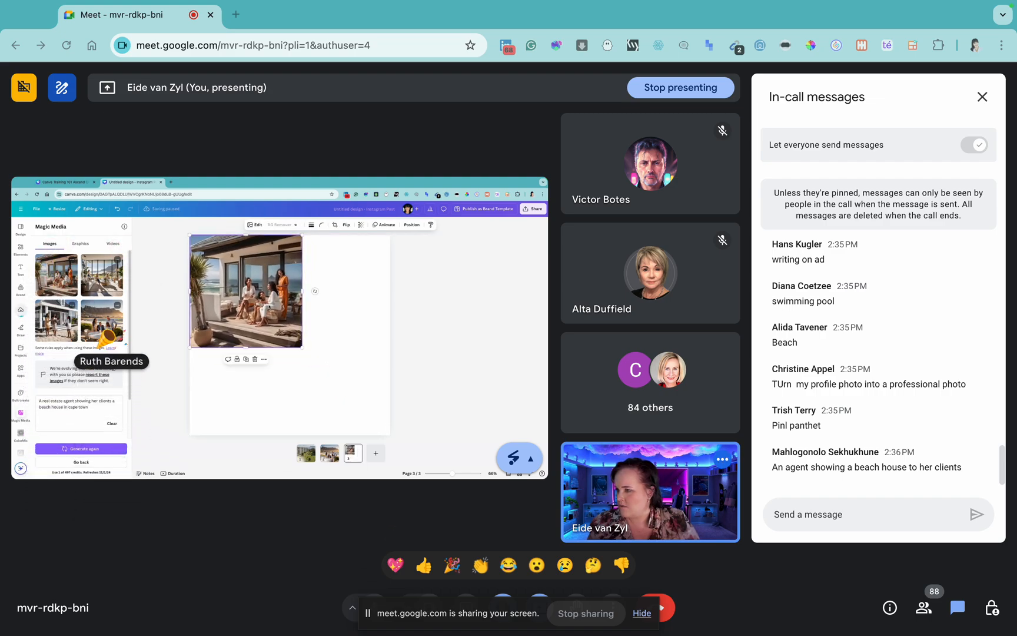
drag(302, 348, 390, 435)
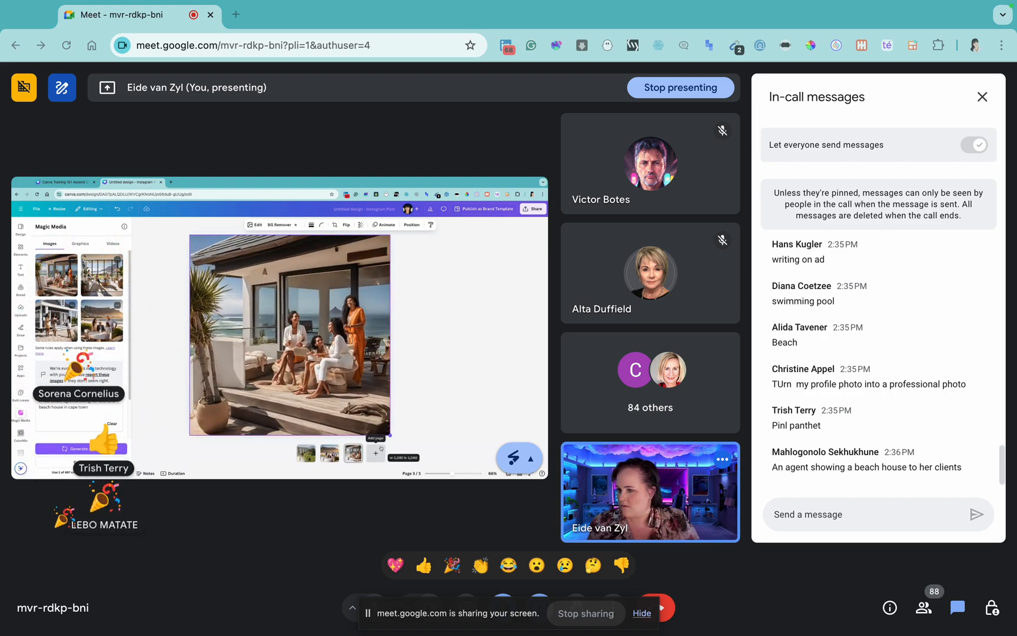
- Add a fourth page and fill it with the generated image of women in a living room facing the mountain
click(376, 453)
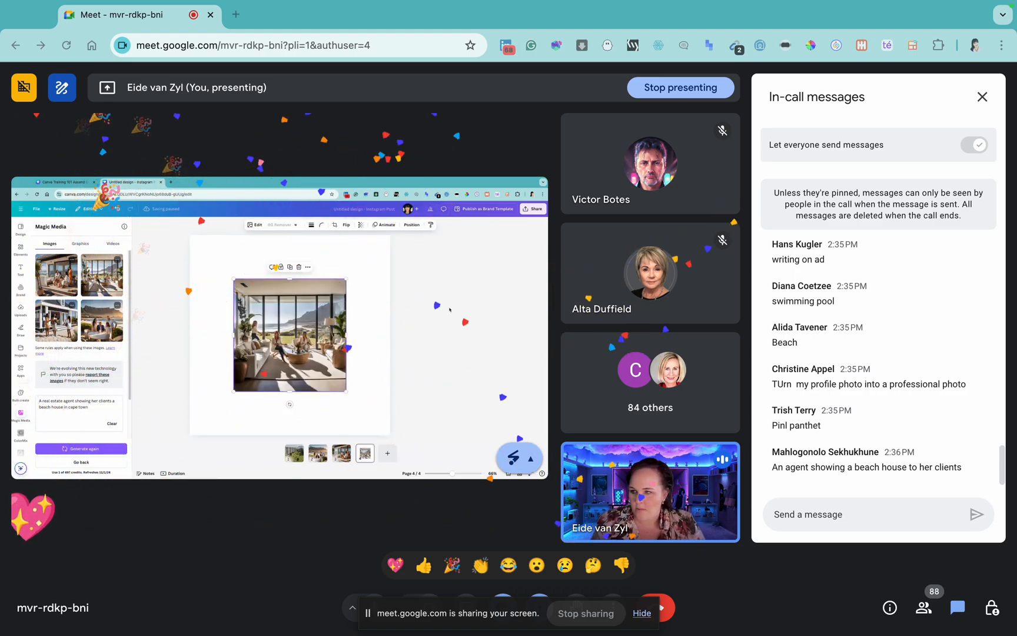
drag(290, 334, 247, 291)
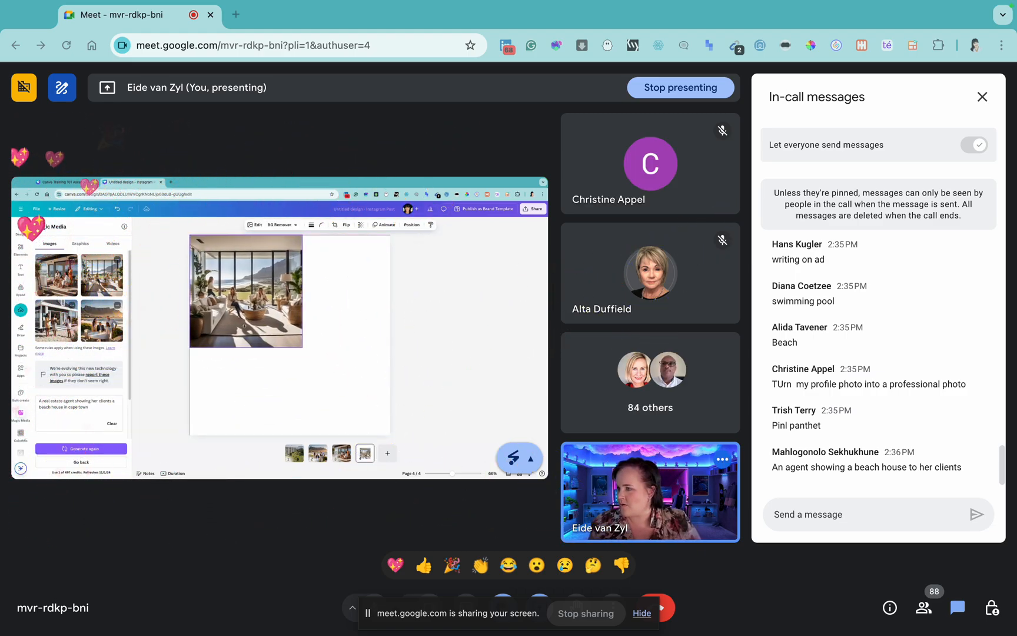
drag(306, 348, 383, 447)
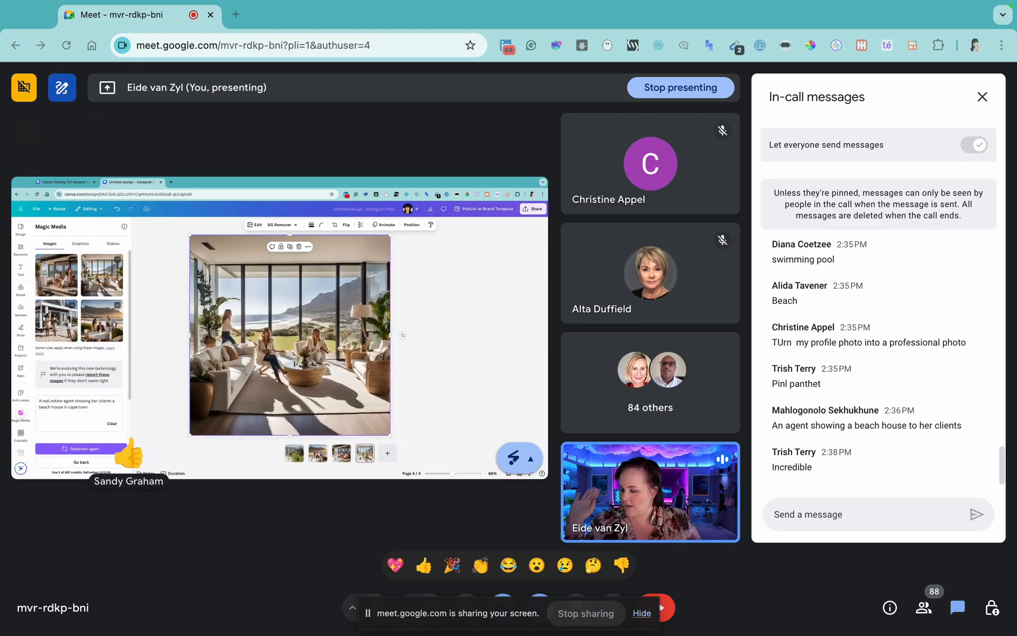
- Add a fifth page and fill it with the generated image of three women standing on the sand outside the beach house
click(389, 455)
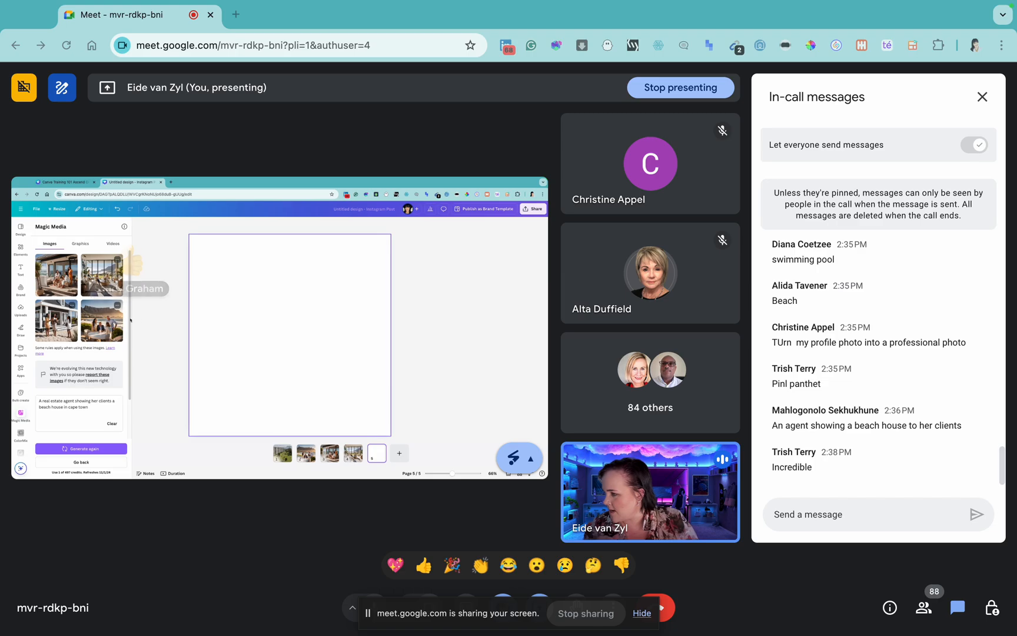
click(56, 319)
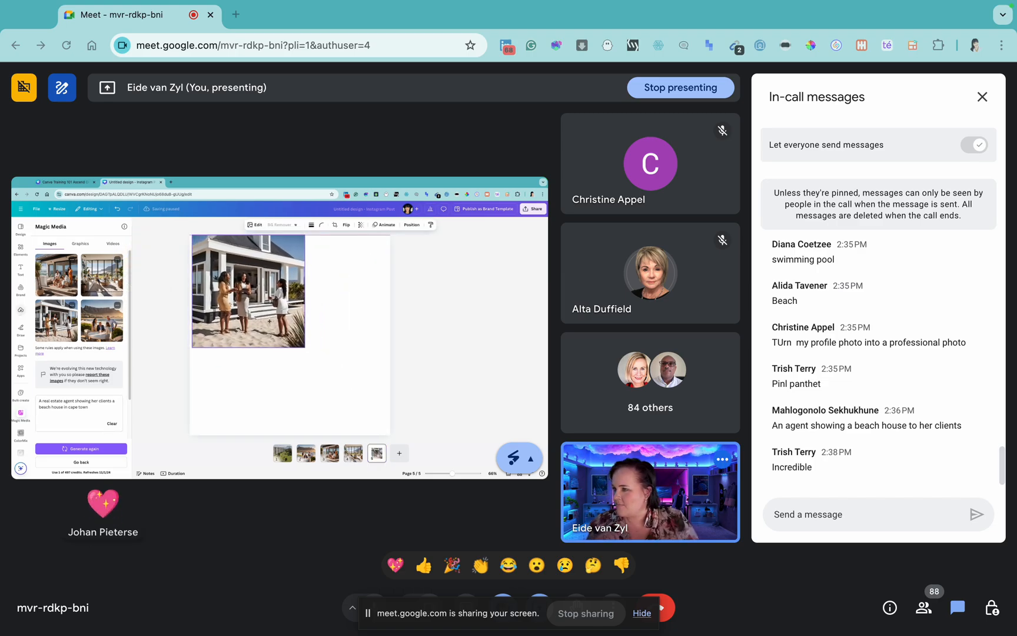
drag(302, 347, 391, 436)
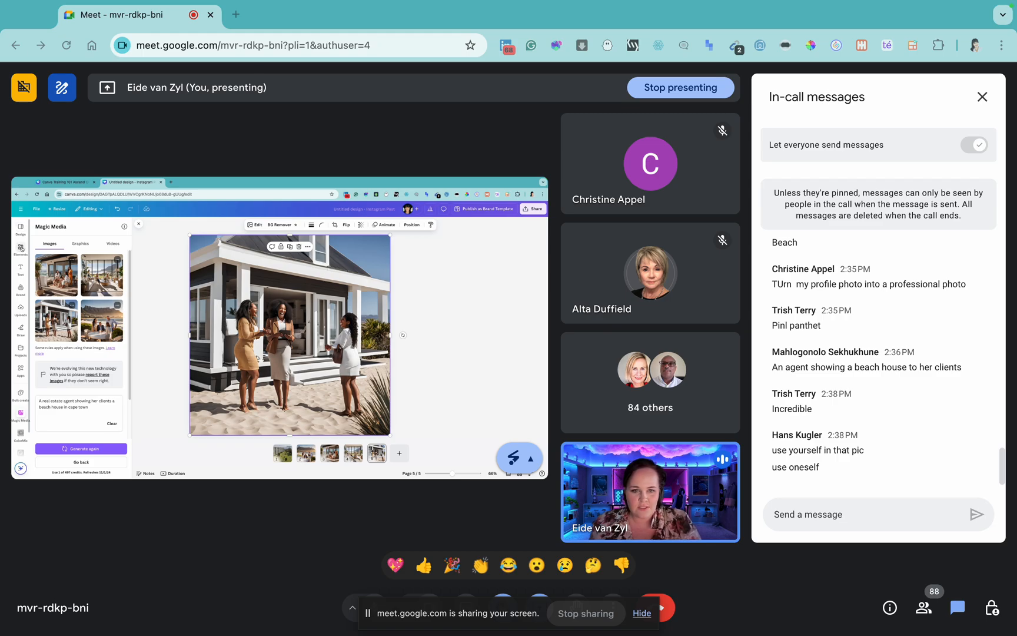
- Search the elements for "Real estate agent" photos and add the one of a couple shaking hands with an agent to page 5
click(21, 248)
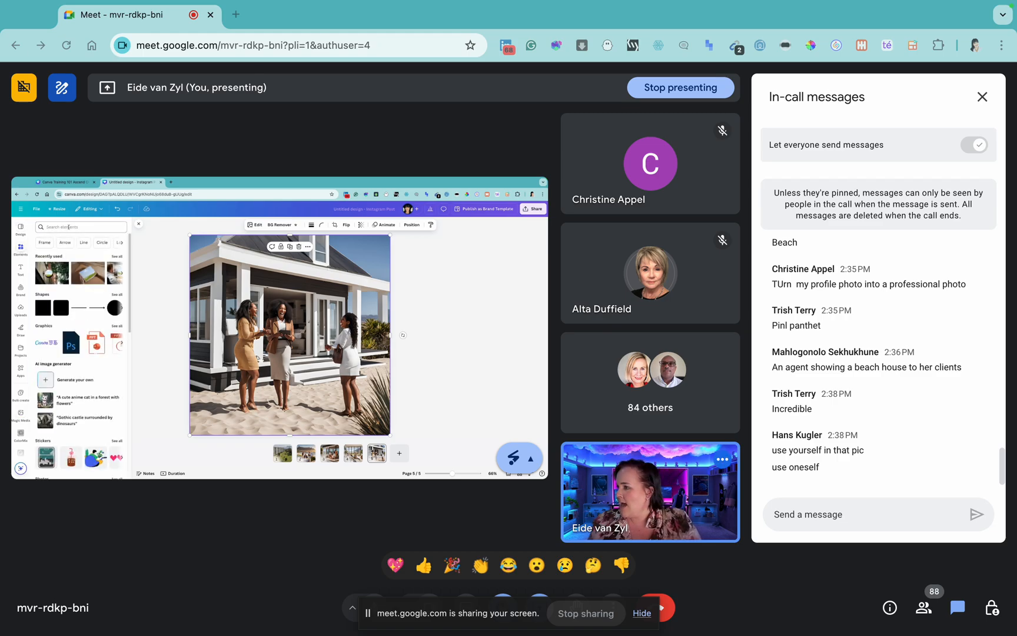
click(64, 227)
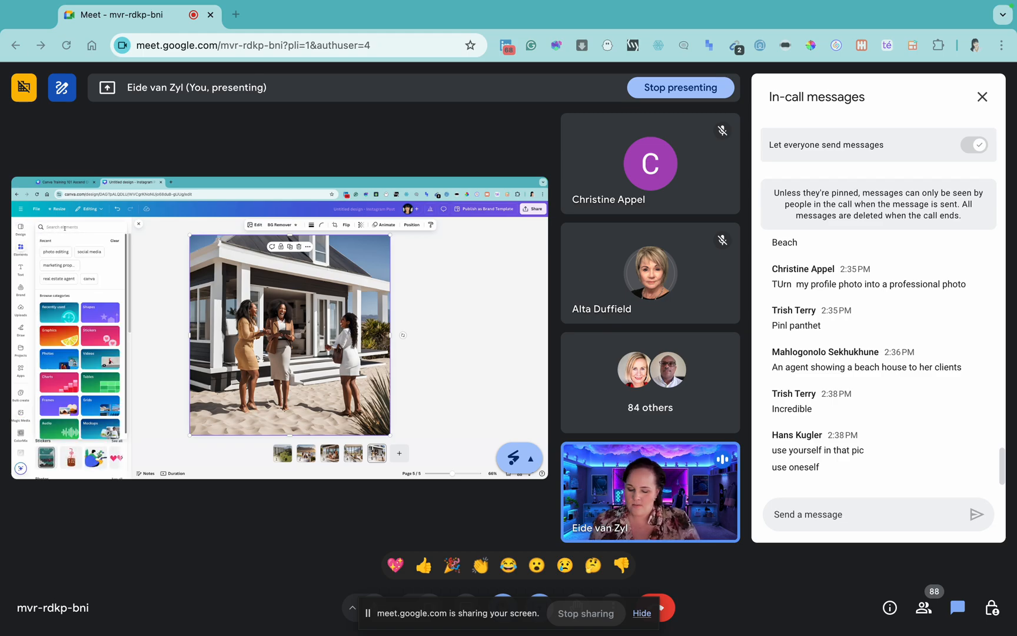
text(Real estate)
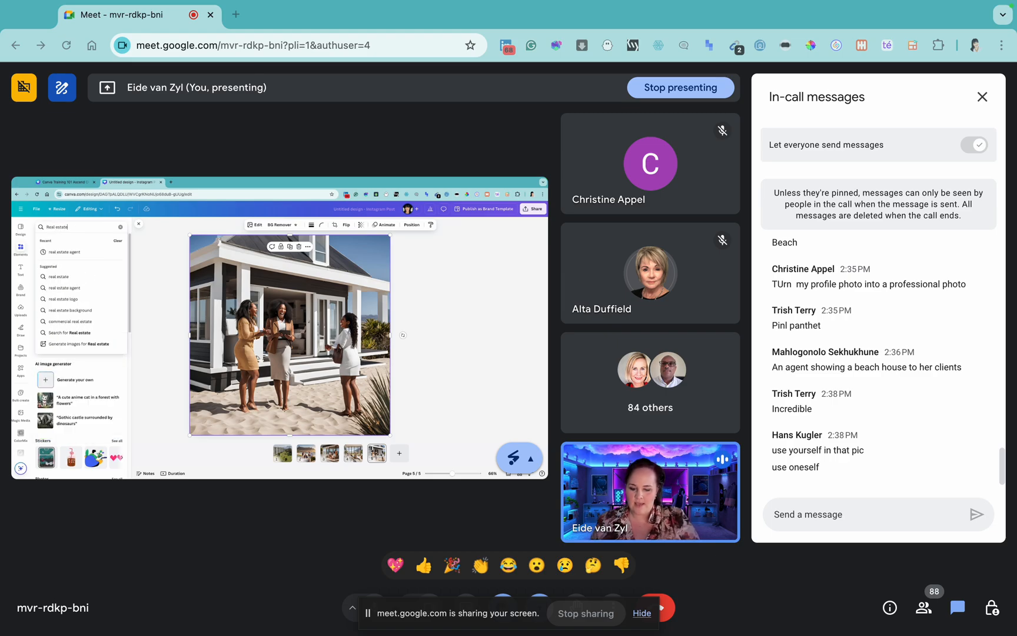
text( agent)
key(Return)
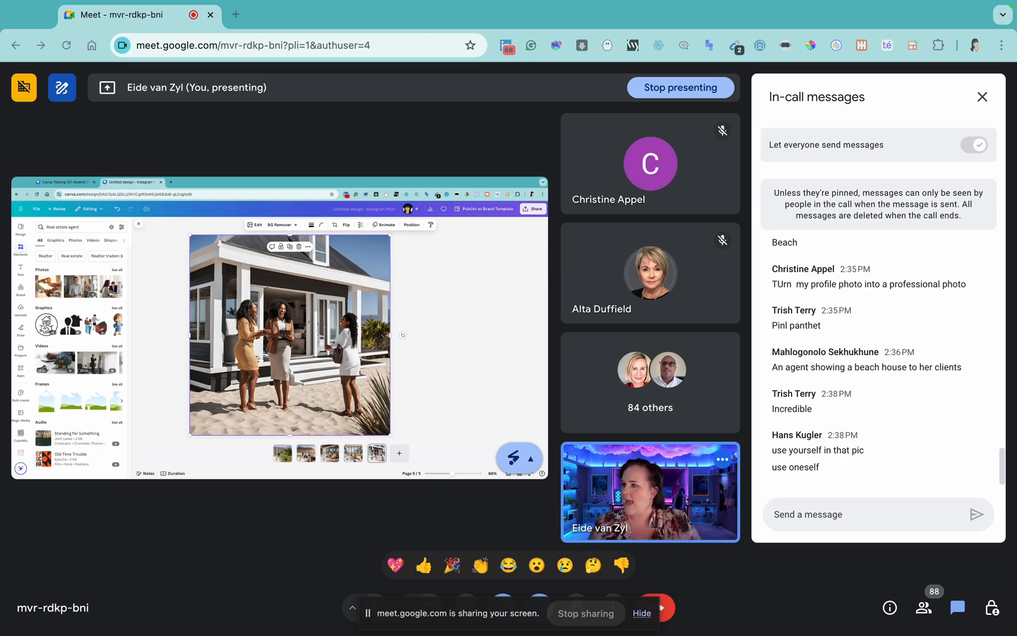
click(75, 240)
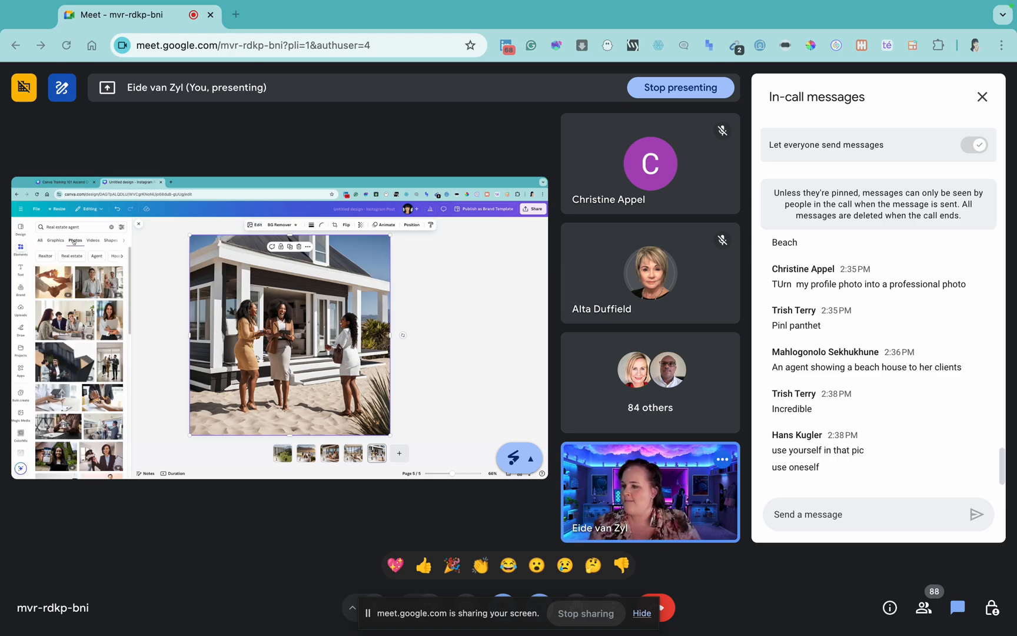
scroll(64, 370, down, 2)
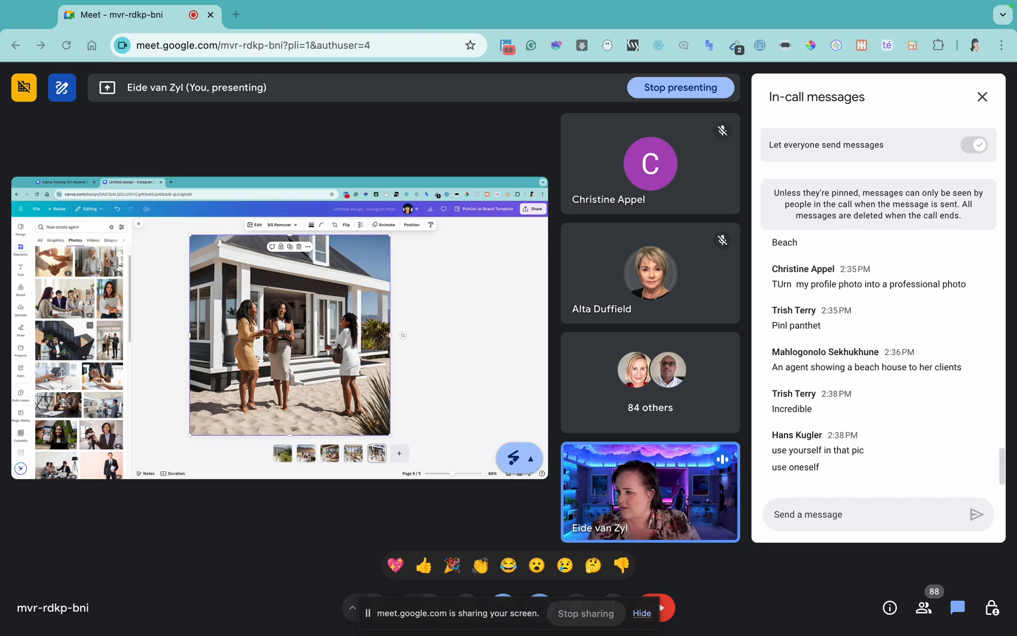
scroll(59, 356, down, 5)
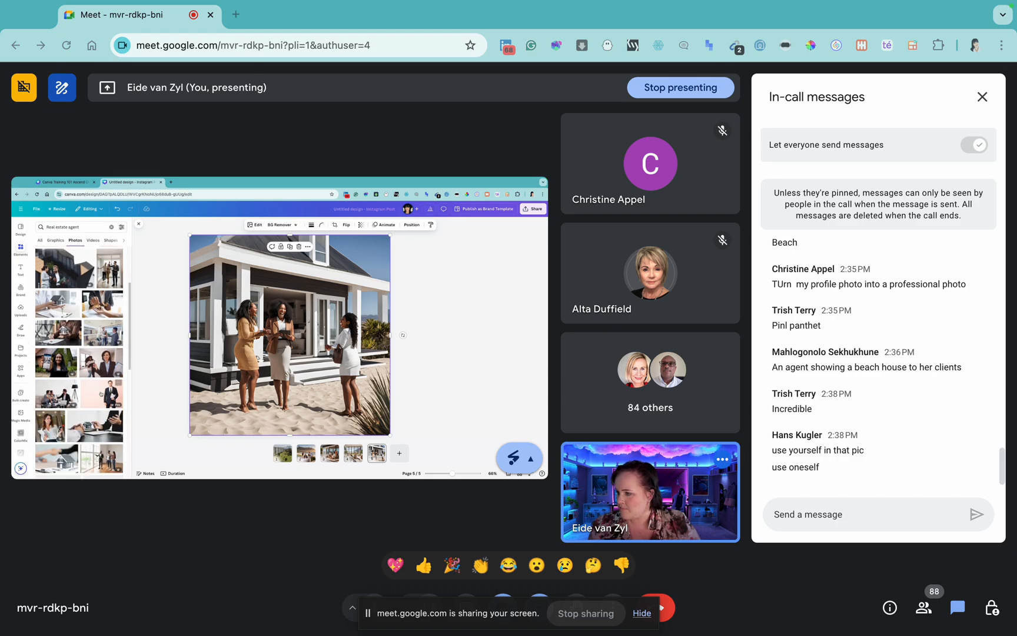
click(72, 365)
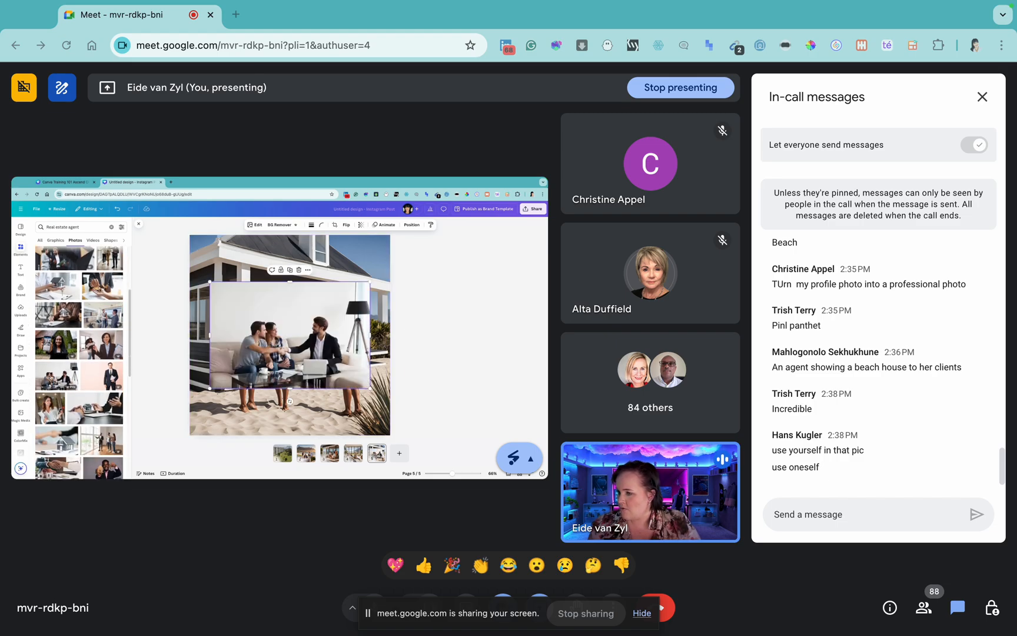
- Add a sixth page and fill it with the photo of the man in a dark suit, shifted so he stands within the page
click(400, 454)
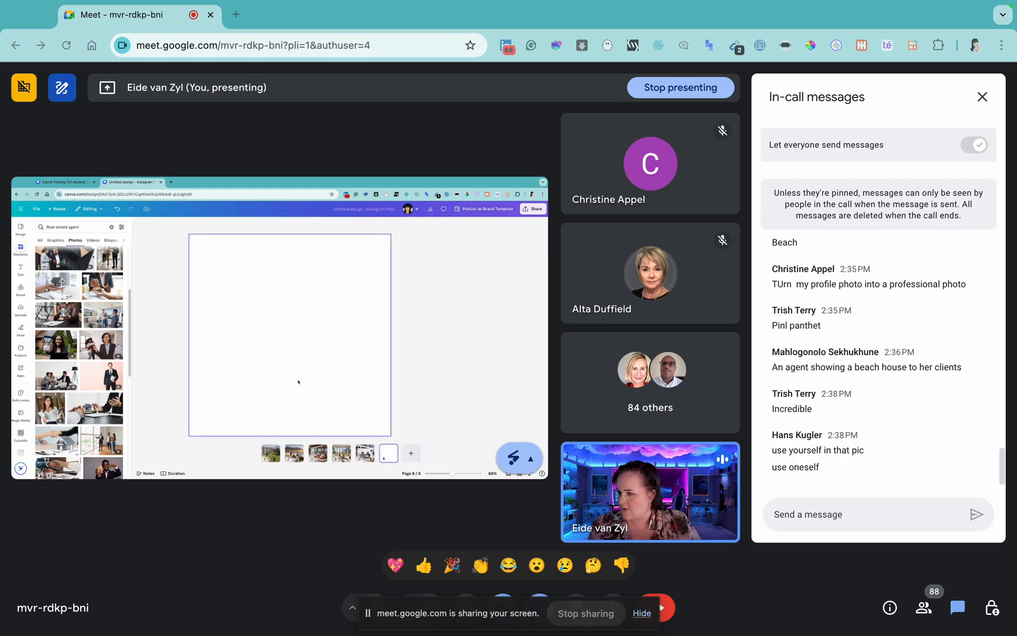
click(110, 377)
drag(288, 336, 256, 287)
drag(335, 342, 477, 435)
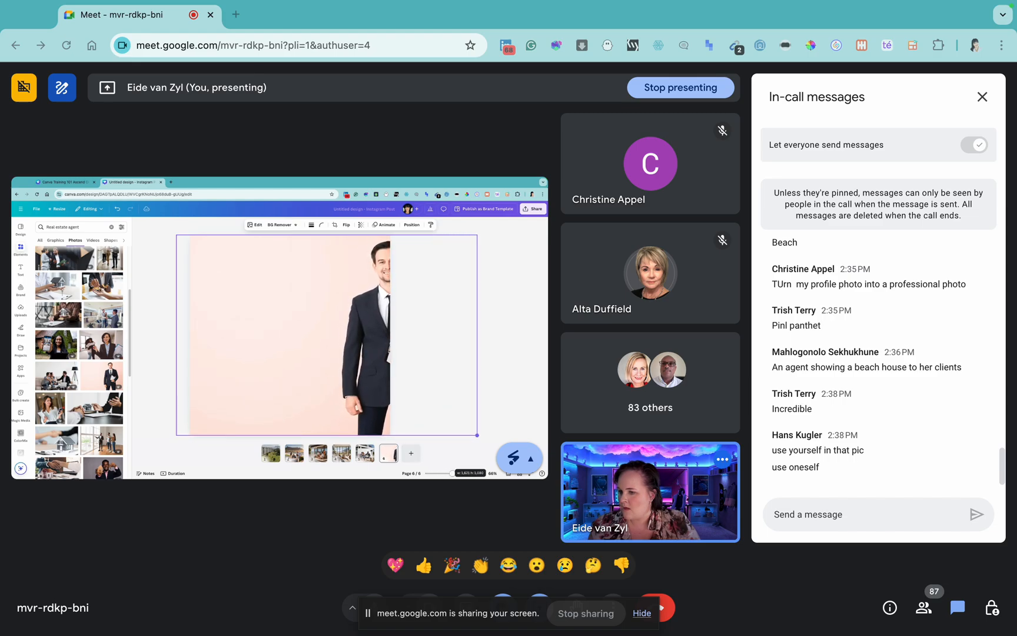
drag(340, 350, 295, 349)
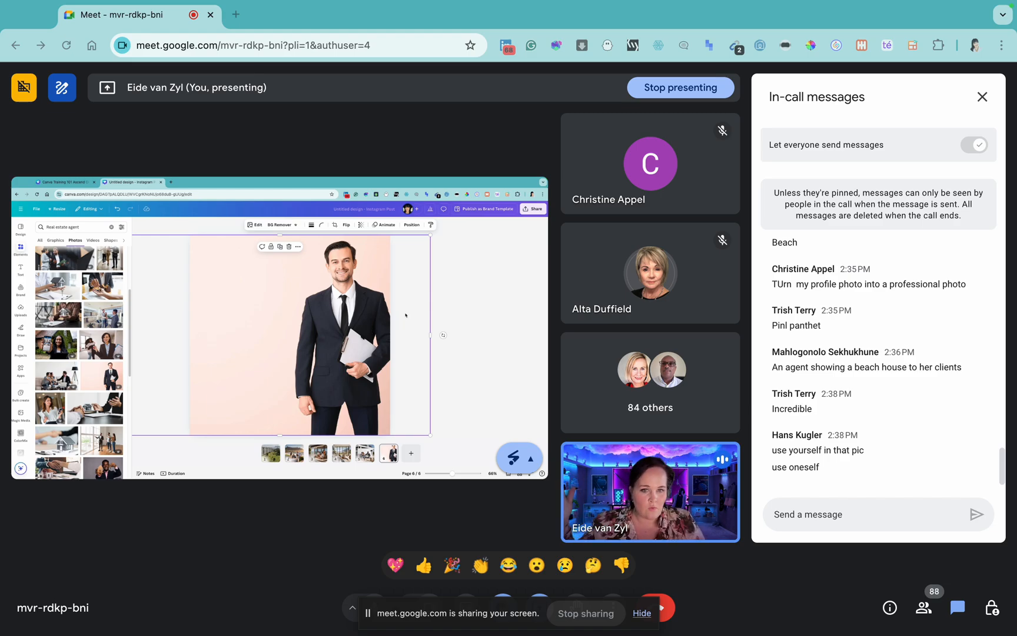
- Search the photos for "cape town" and fill a new seventh page with the photo of the street with colourful houses
click(83, 228)
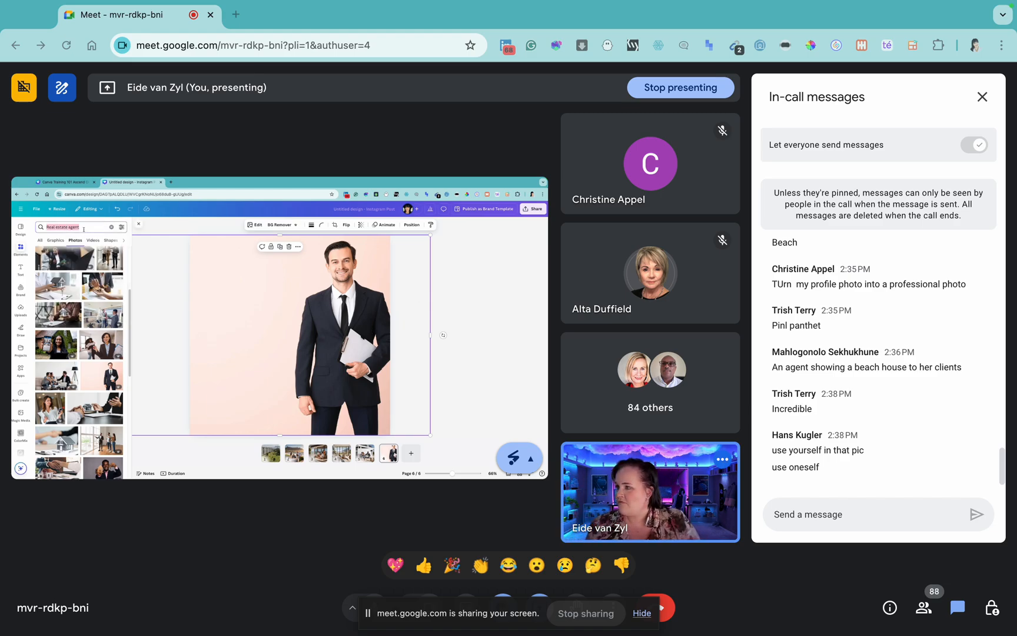
text(cape town)
key(Return)
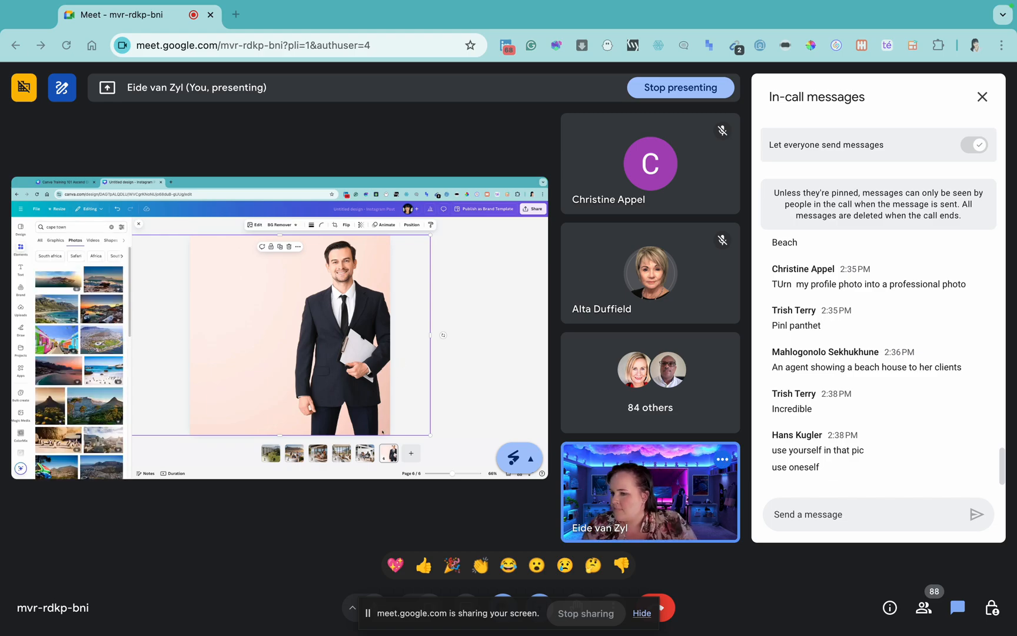
click(411, 452)
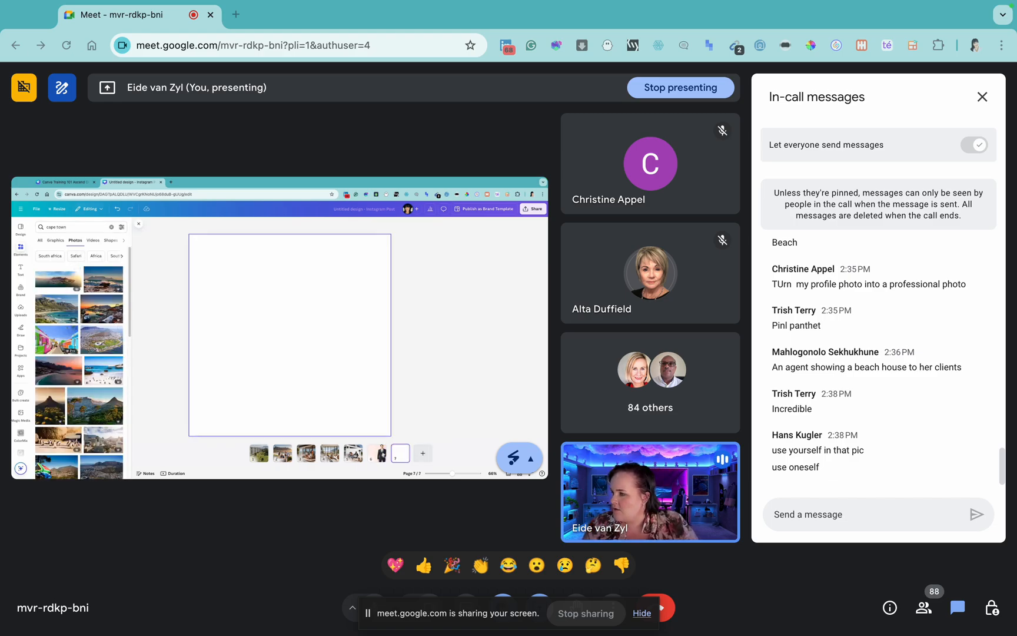
click(56, 339)
drag(288, 329, 270, 288)
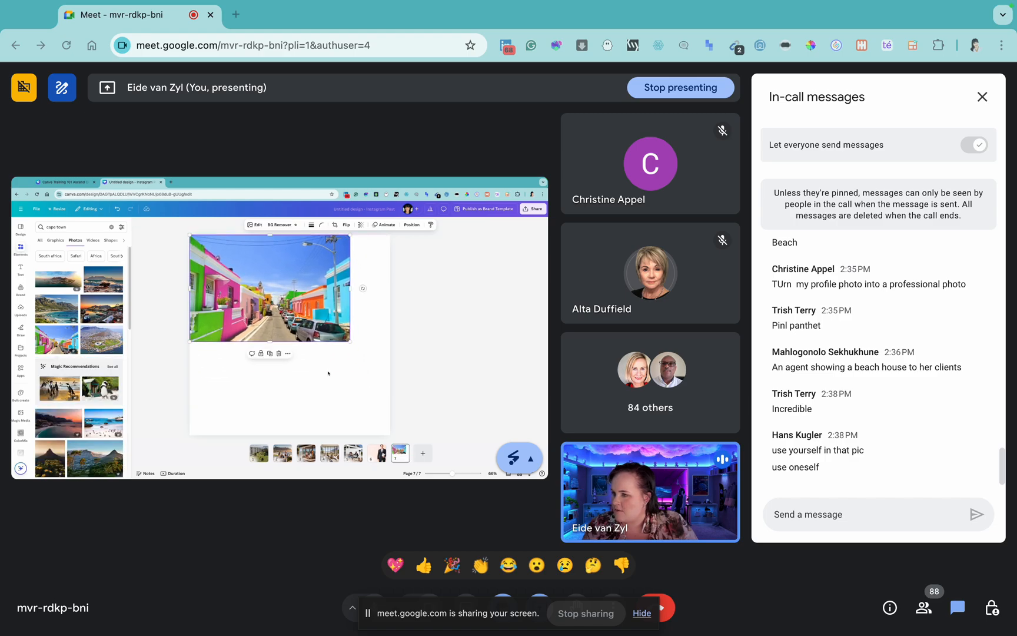
drag(350, 352, 407, 412)
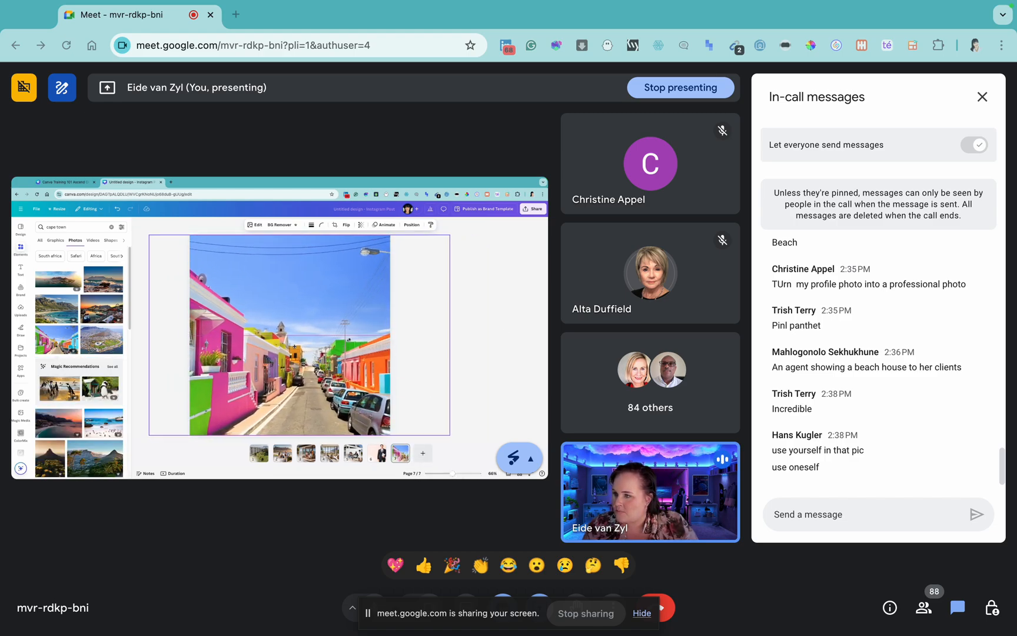
- Add an eighth page and place the "CAPE TOWN" graffiti lettering graphic on it
click(423, 452)
click(407, 454)
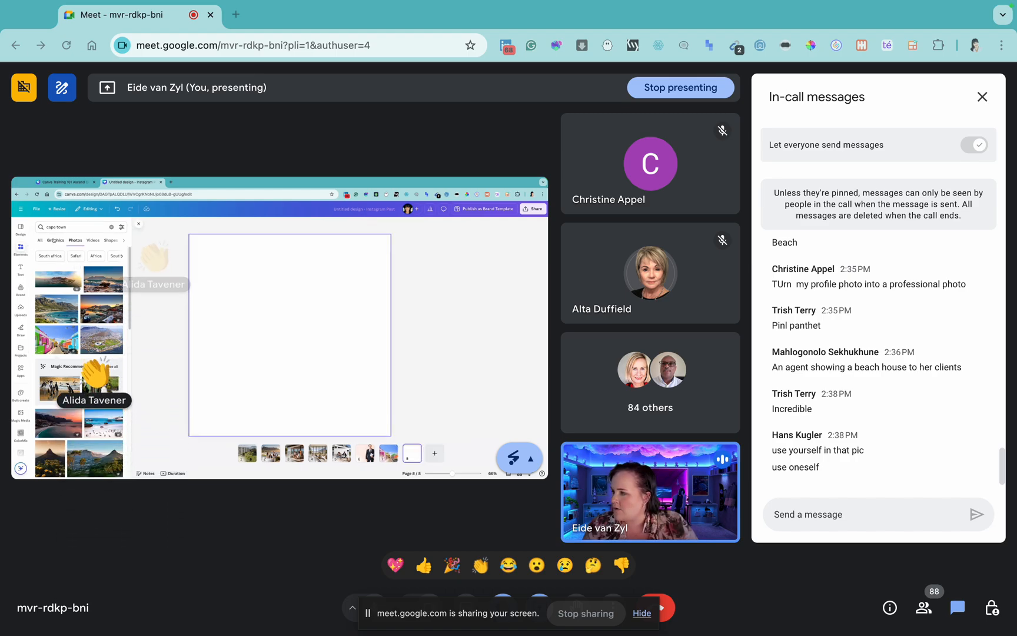
click(55, 241)
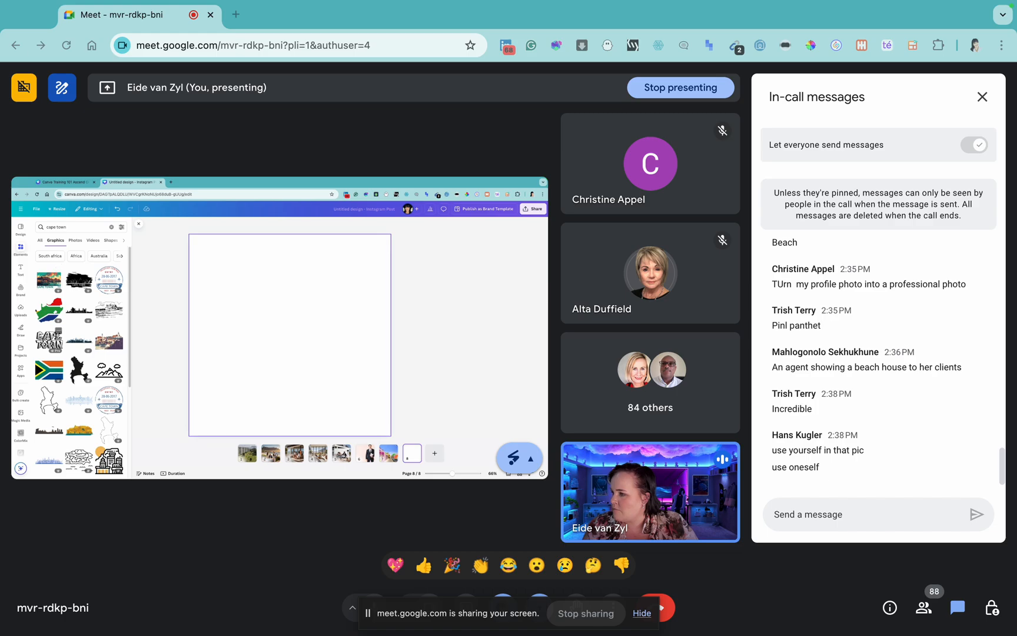
click(49, 340)
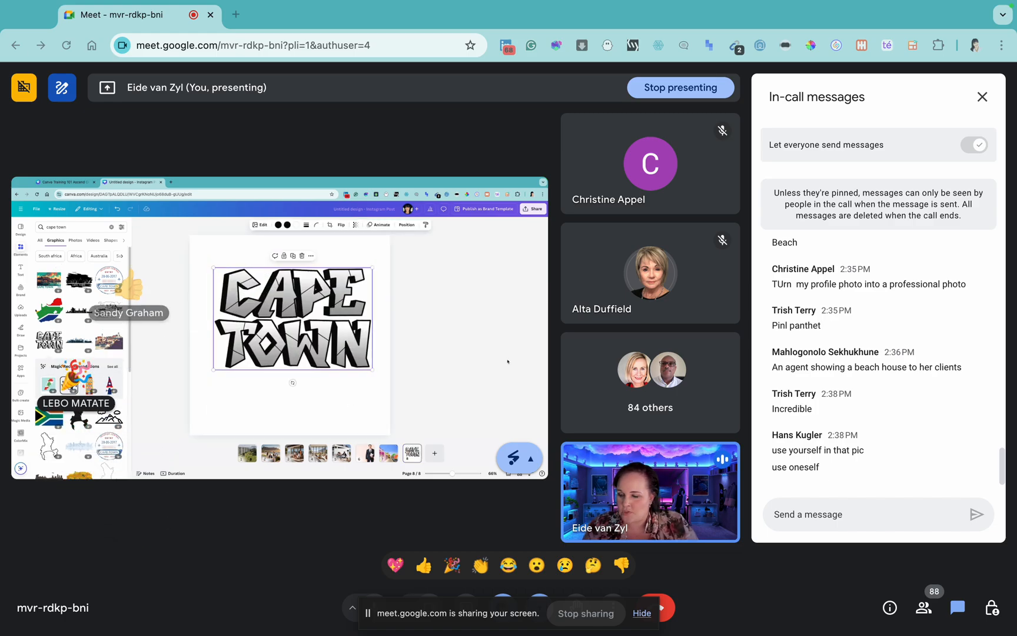
- Add a ninth page and fill it with the Cape Town video of the city below the mountain
click(434, 454)
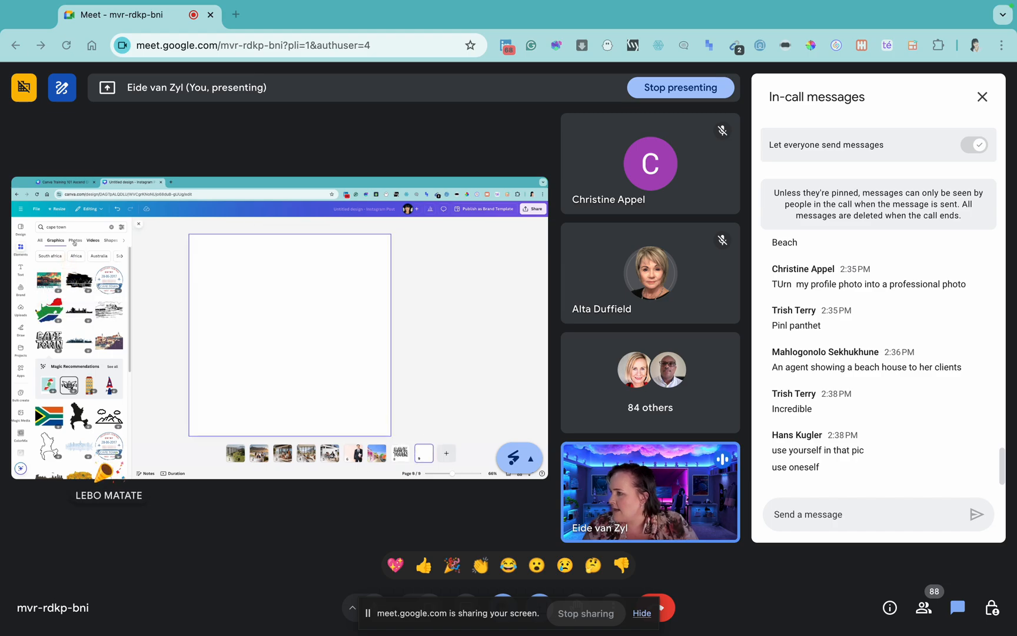
click(93, 241)
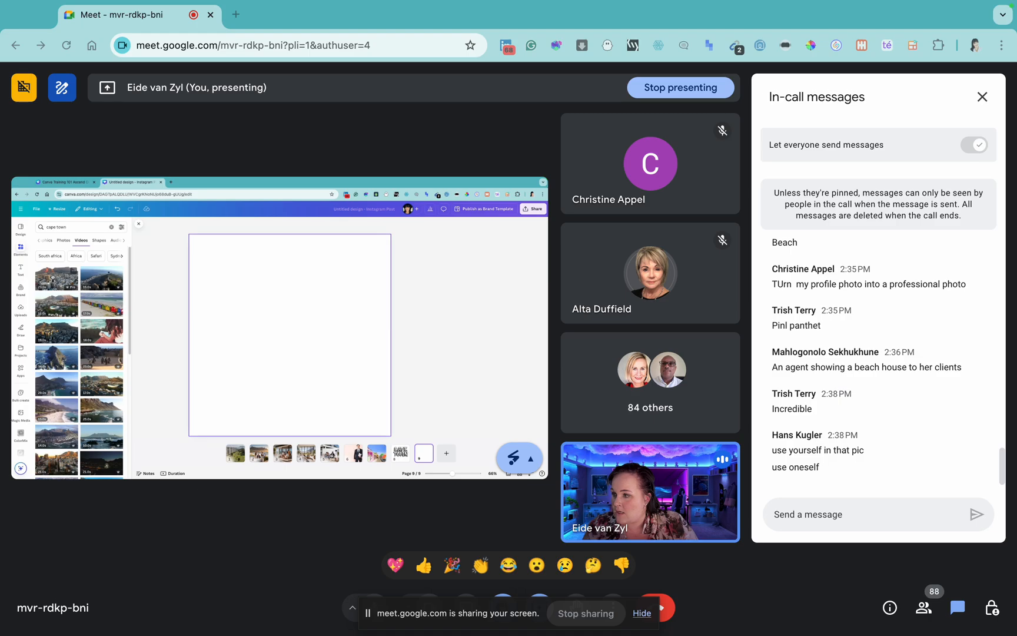
drag(52, 276, 538, 437)
drag(326, 348, 293, 347)
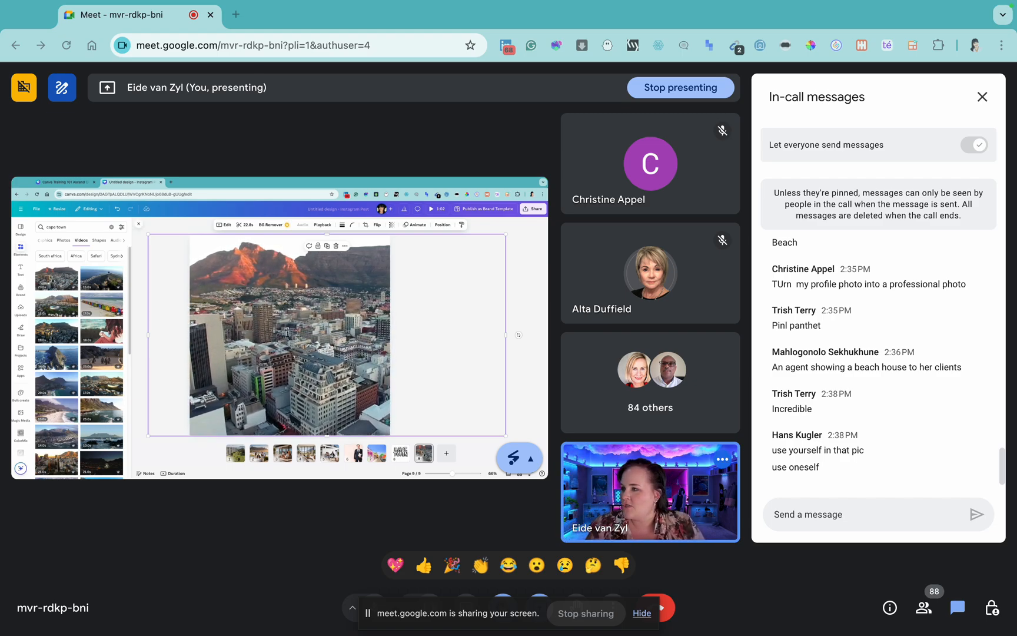
- Browse the "South africa" videos, graphics, frames and audio, and preview the tracks "Lions Dance" and "Chilling in Cape Town"
click(50, 257)
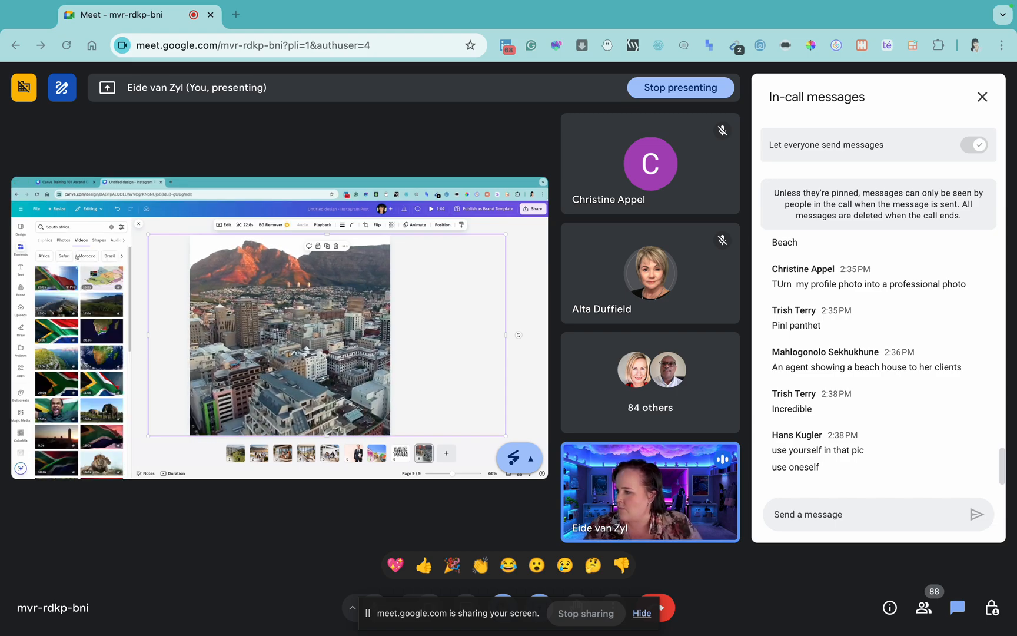
click(49, 241)
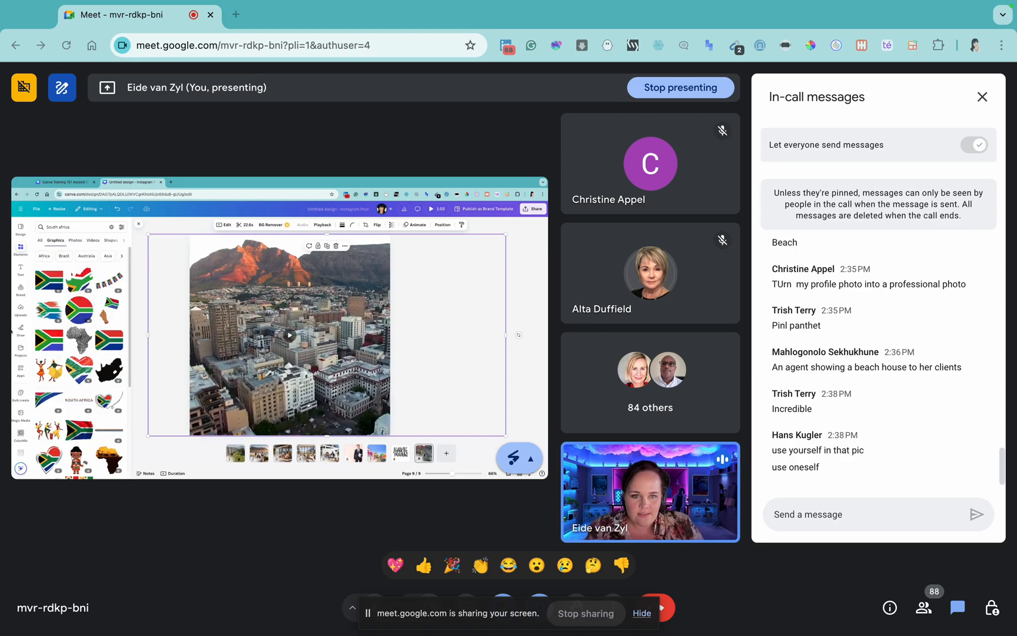
click(123, 241)
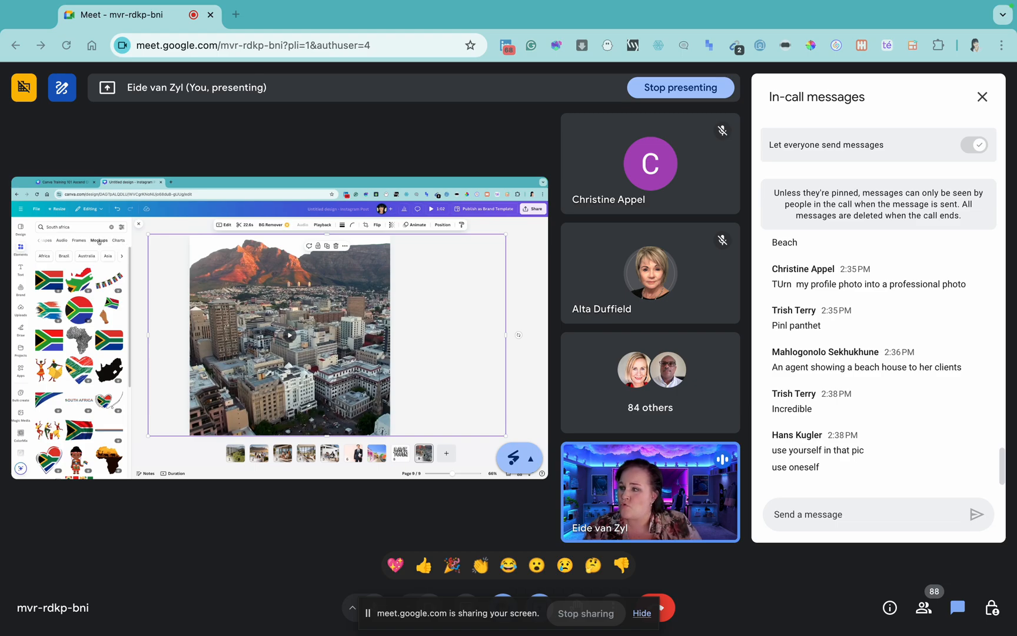
click(78, 241)
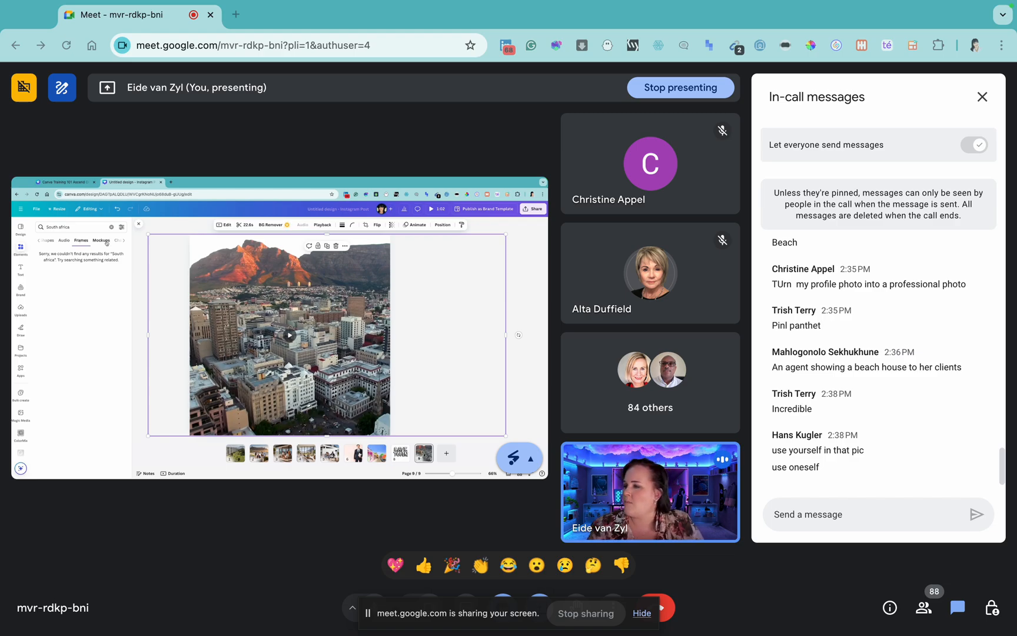
click(64, 240)
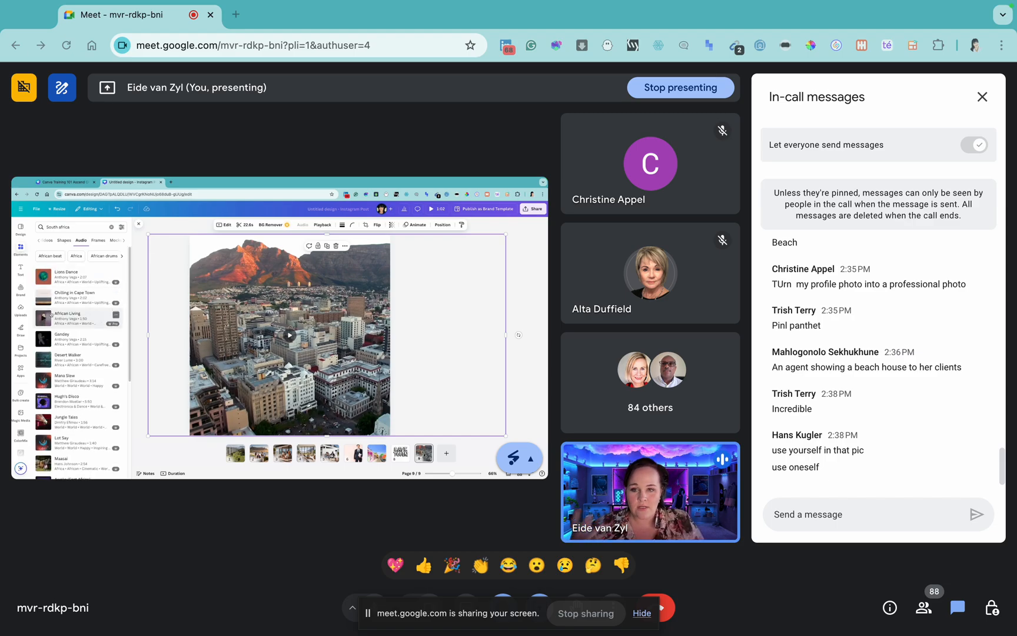
click(43, 276)
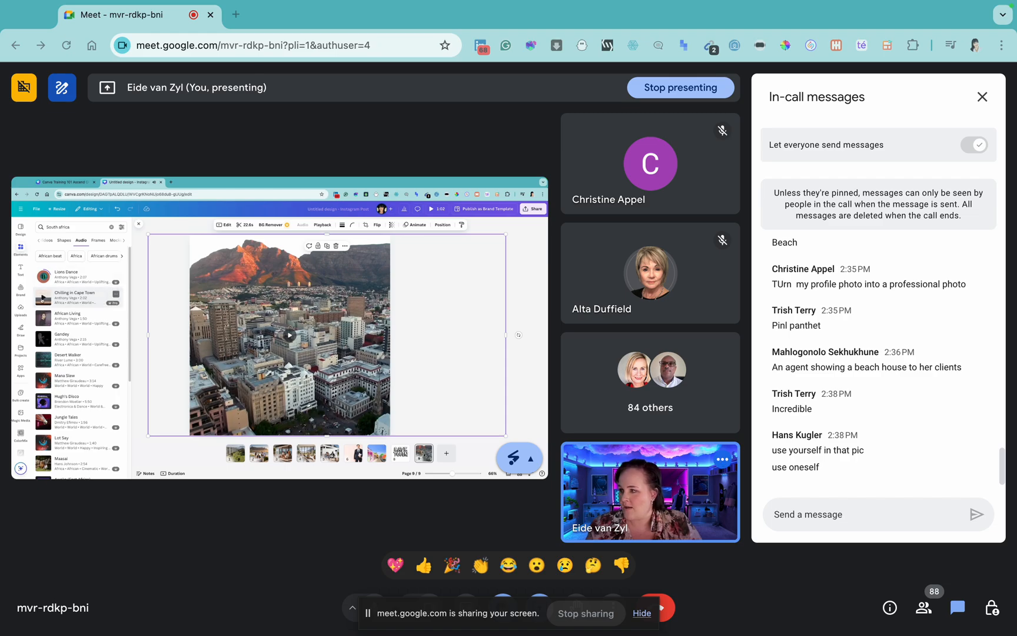
click(42, 298)
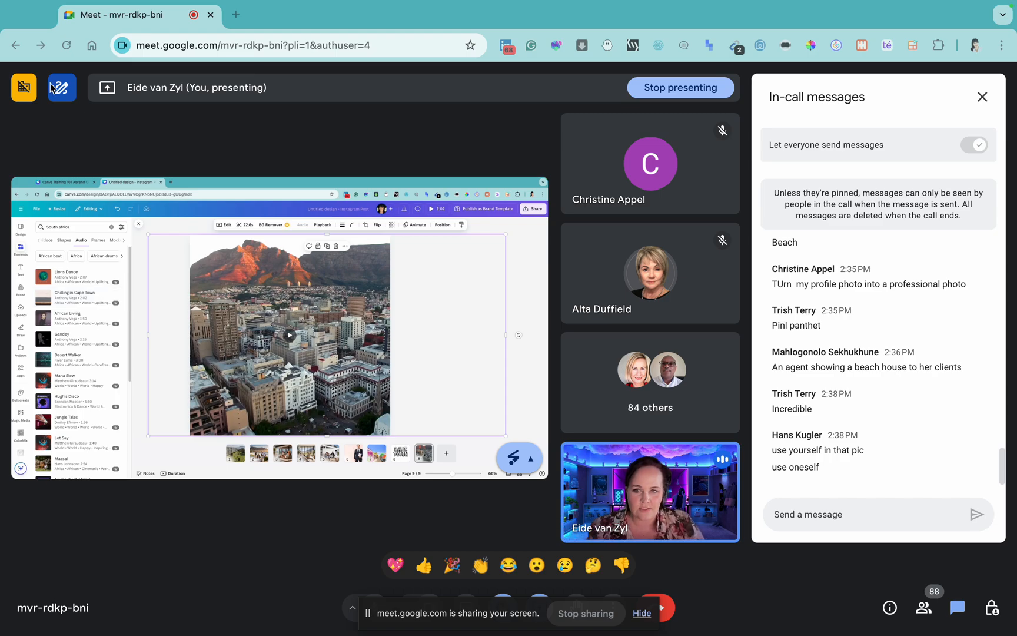
- Switch to the training deck and present the "Advanced Photo Editing Tools" and "Setting Up Your Brand Kit" slides full screen
click(63, 182)
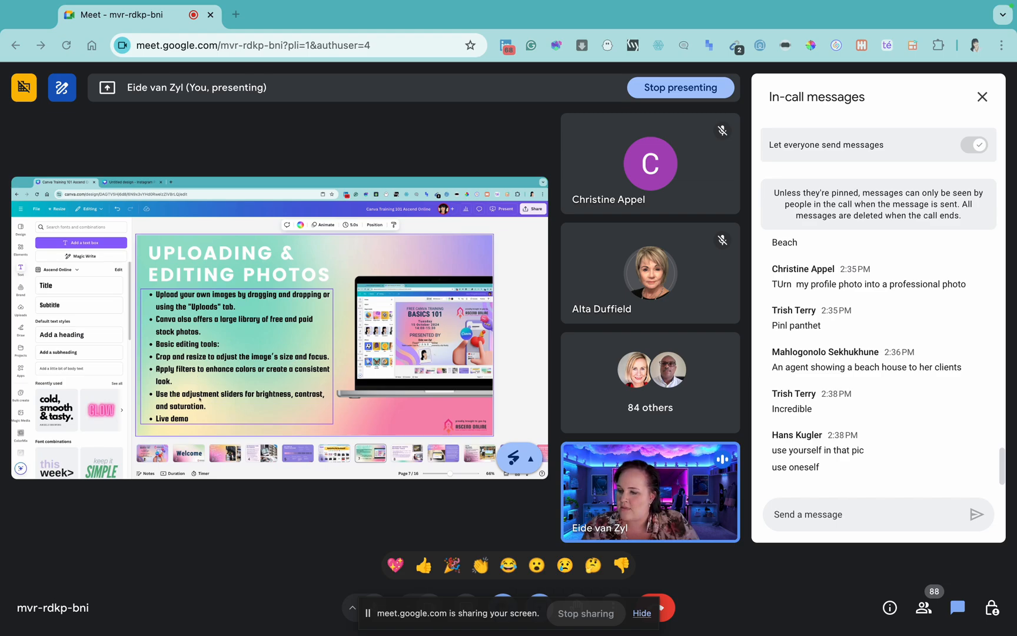
key(Down)
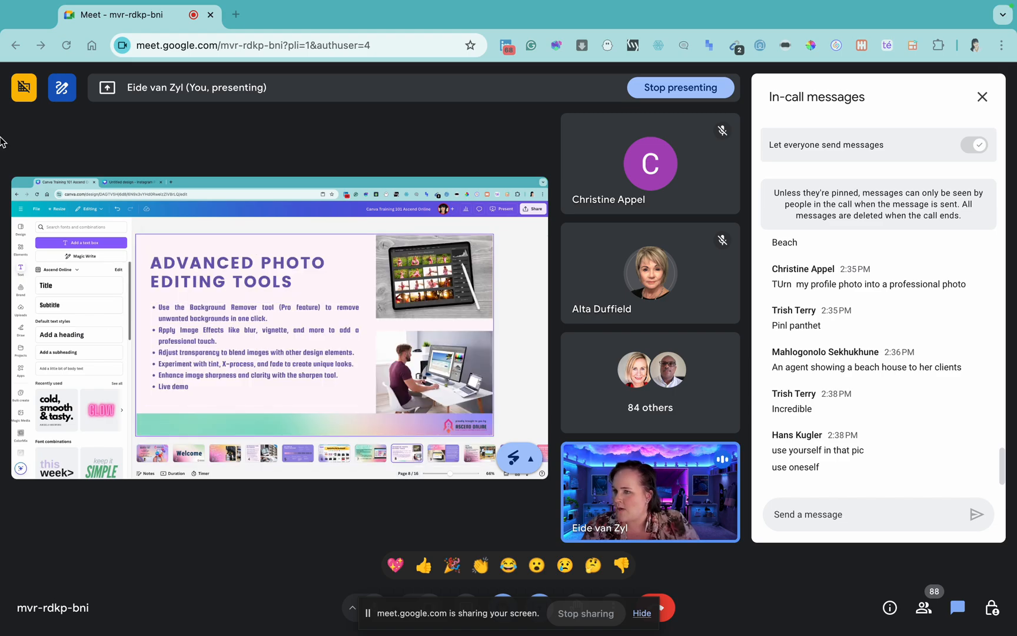
click(504, 209)
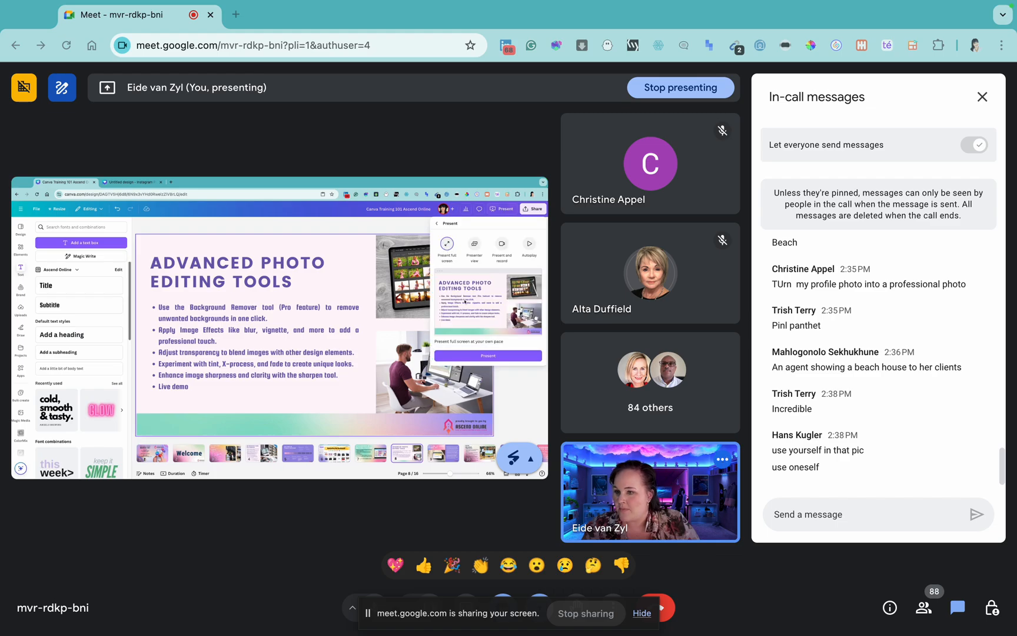
click(488, 356)
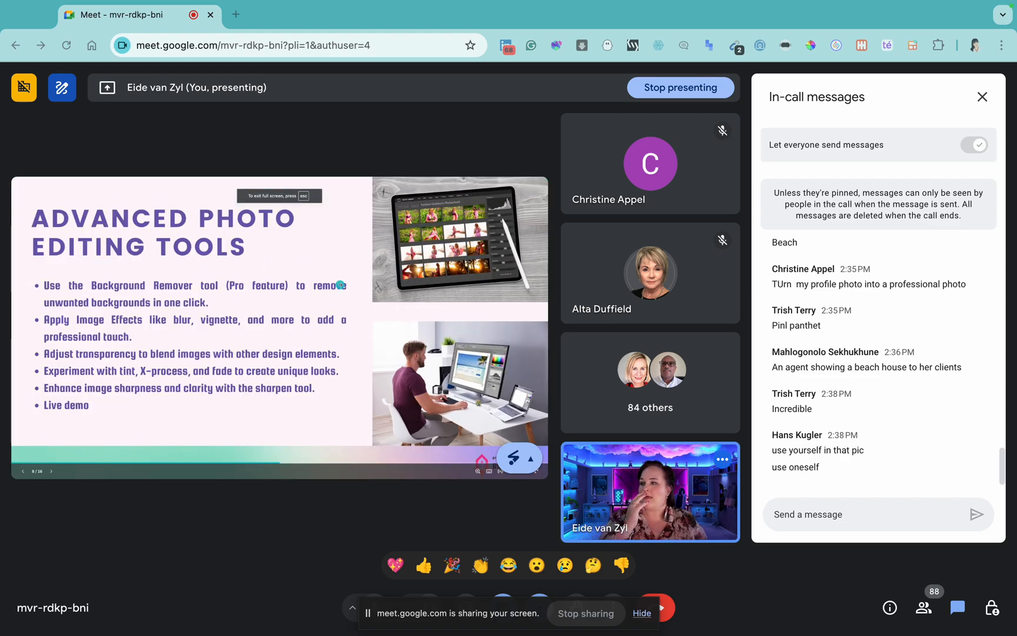
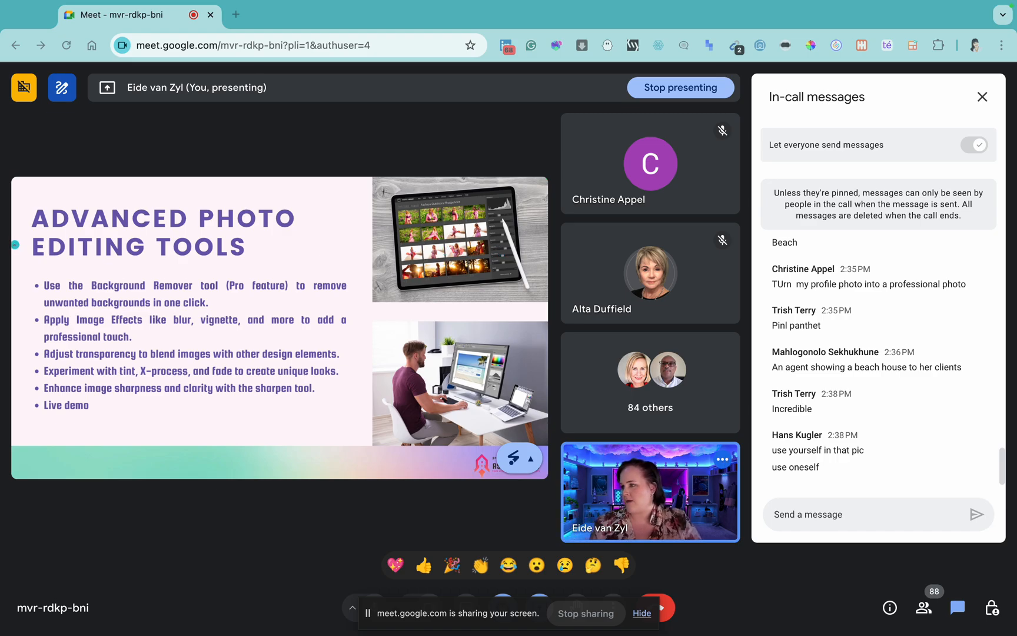
key(Right)
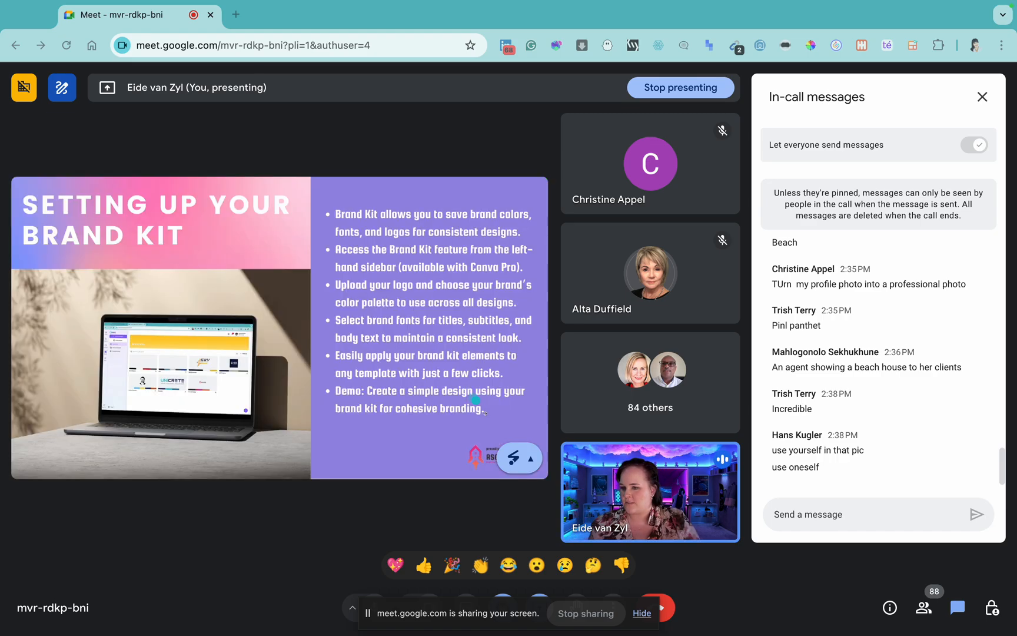
key(Escape)
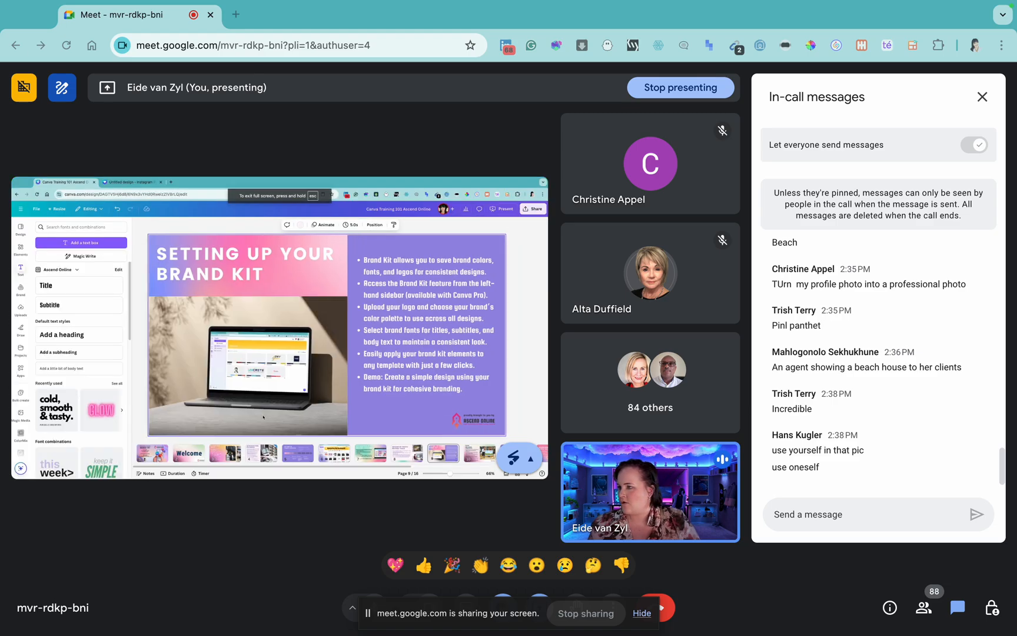
- Add a tenth page to the Instagram design and place the "real estate agent" photo of the smiling woman holding a laptop
click(130, 186)
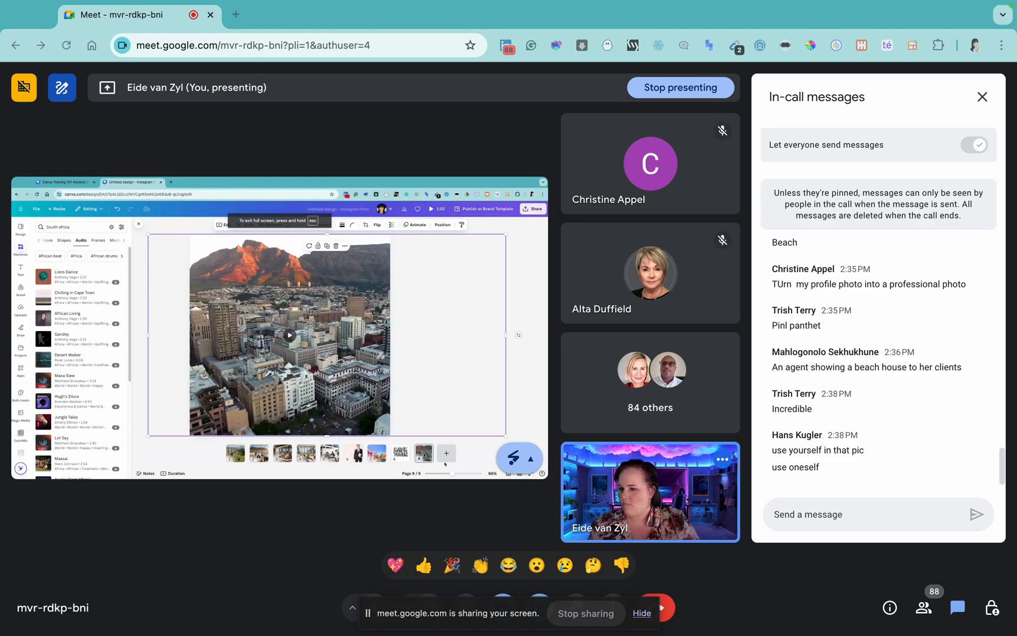
click(453, 453)
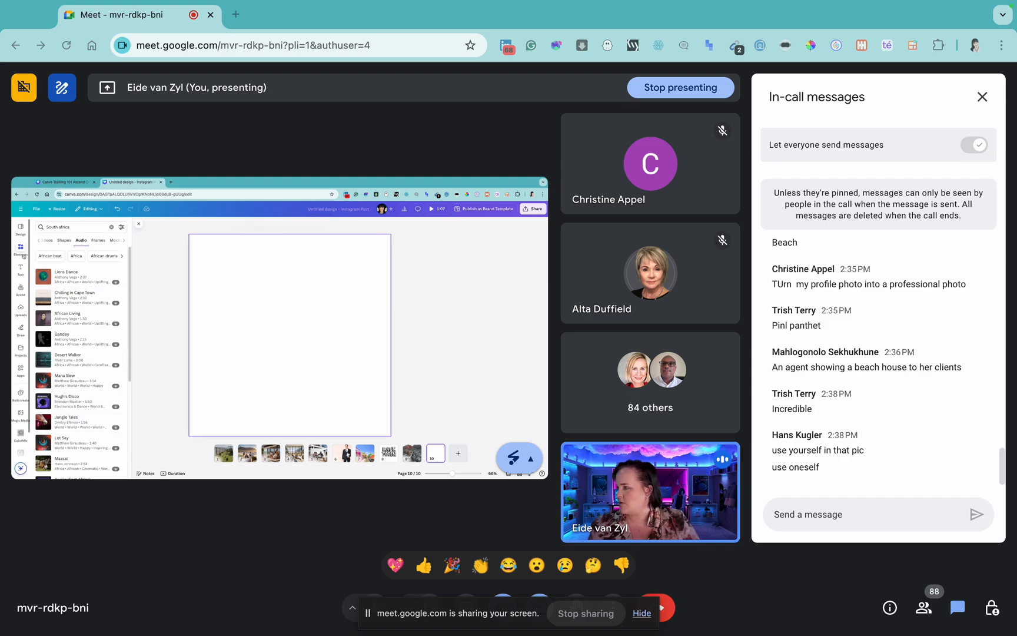
triple_click(76, 225)
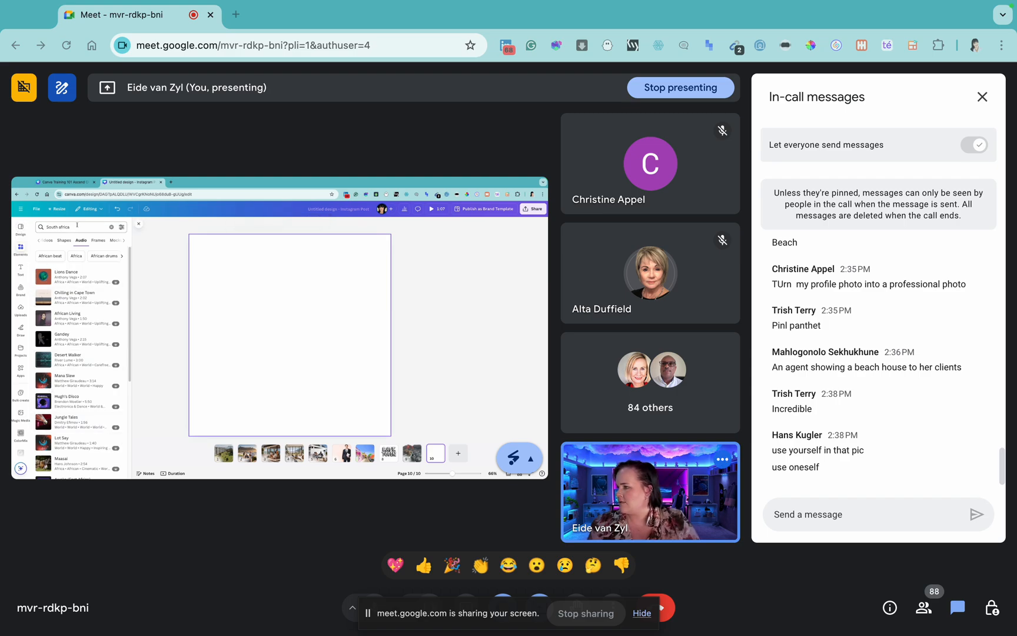
text(real es)
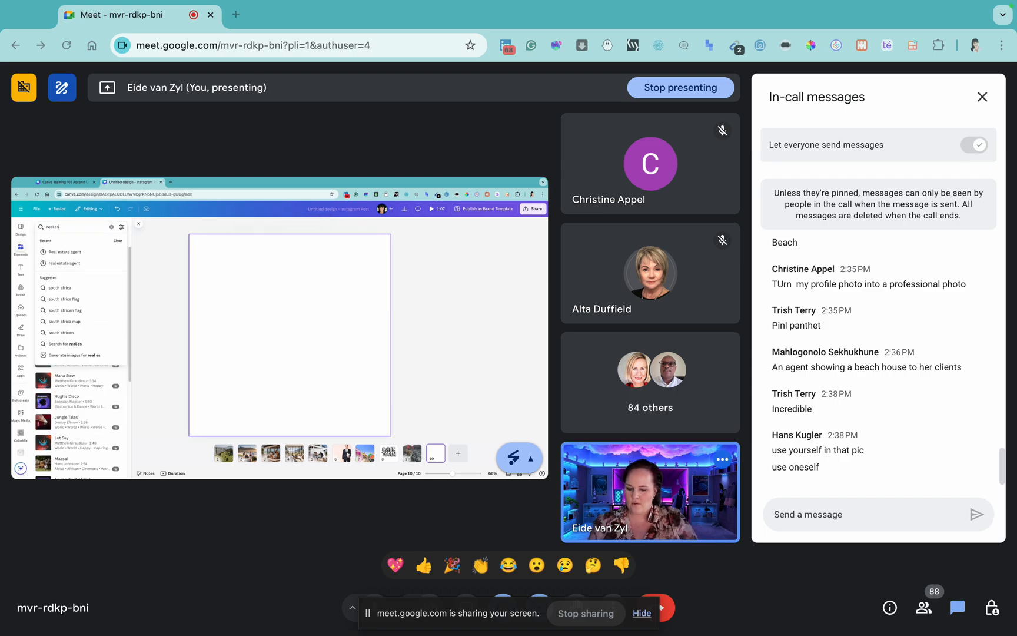
text(tate agent)
key(Return)
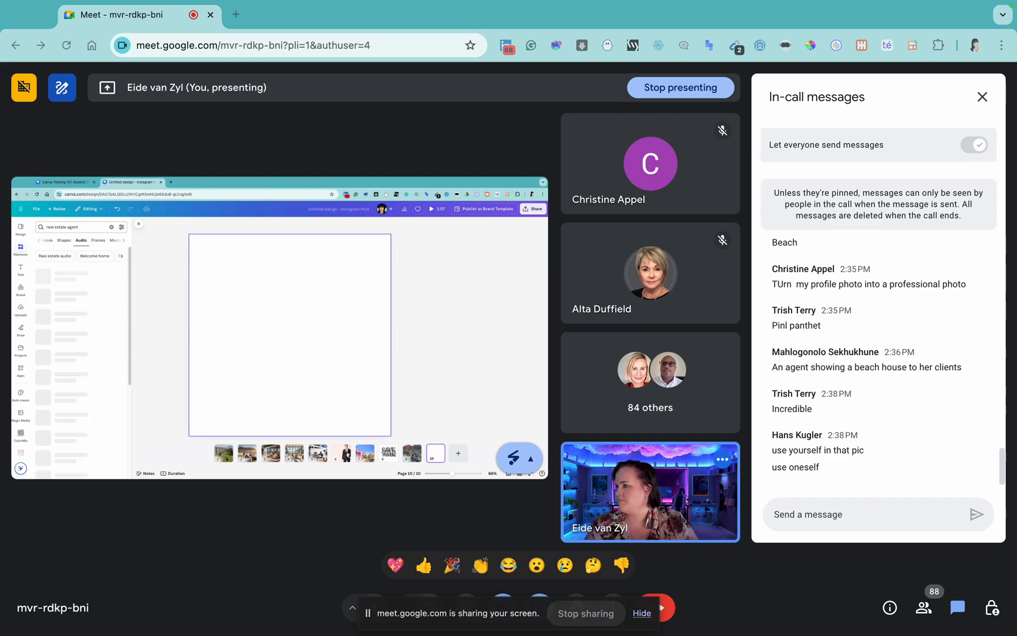
click(47, 241)
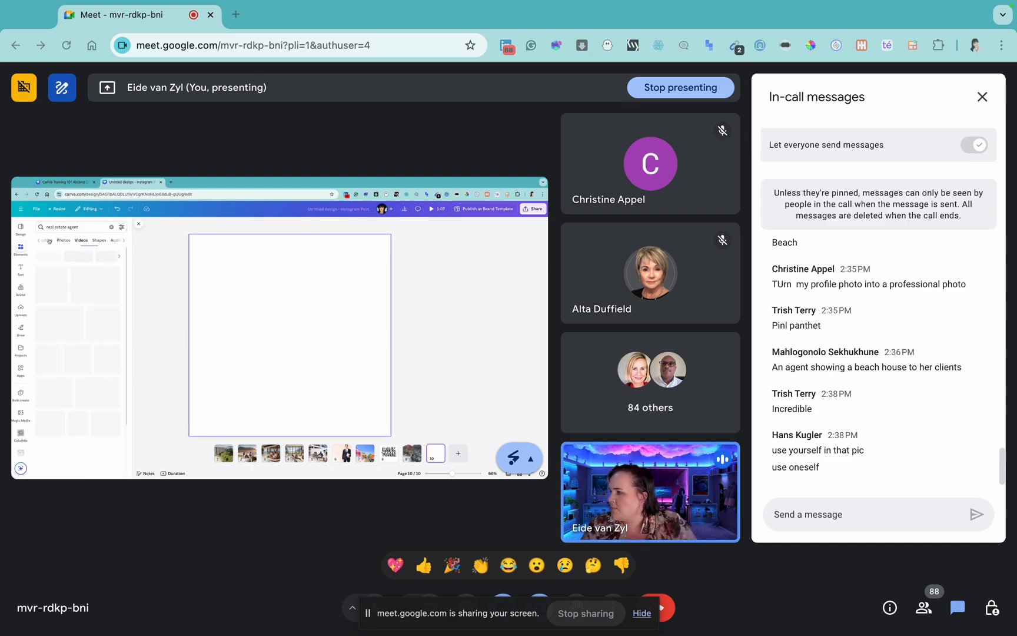
click(63, 241)
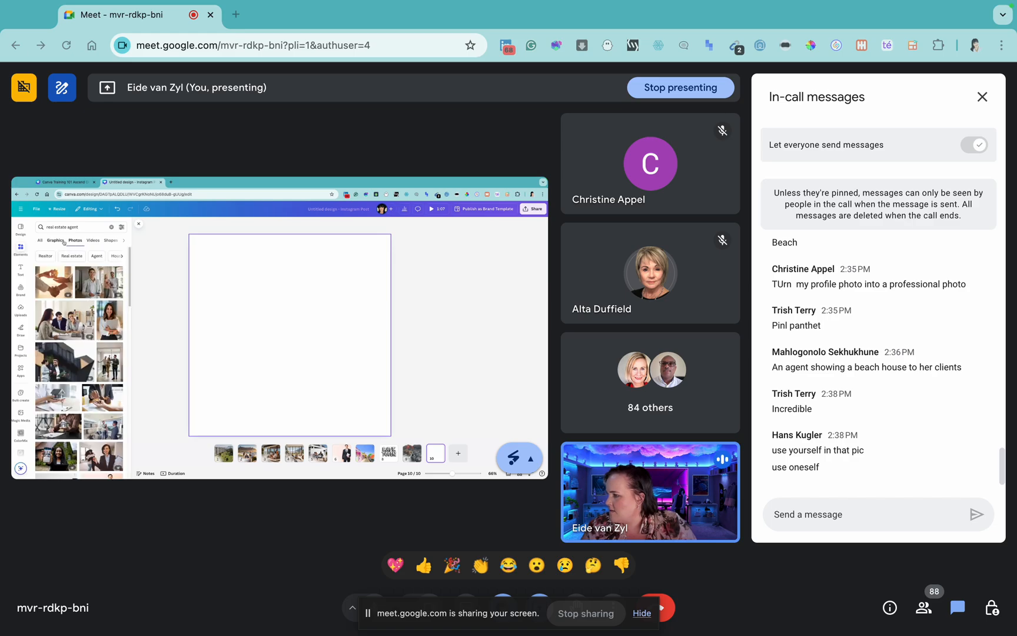
click(110, 321)
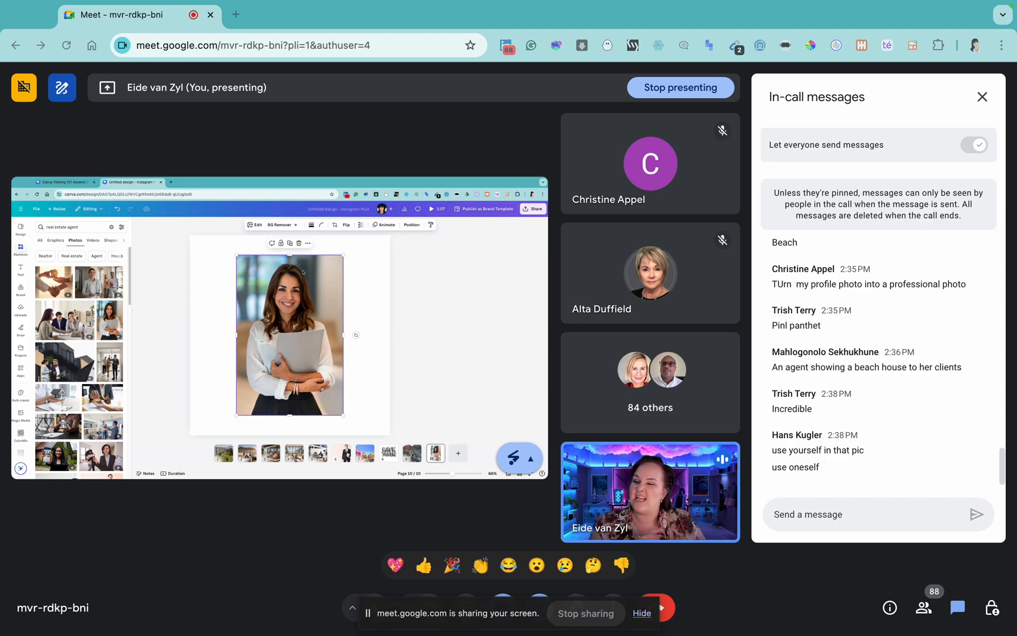
- Enlarge the woman's photo to nearly the full page height, centre it horizontally, and remove its background
drag(309, 311, 287, 293)
drag(320, 399, 345, 435)
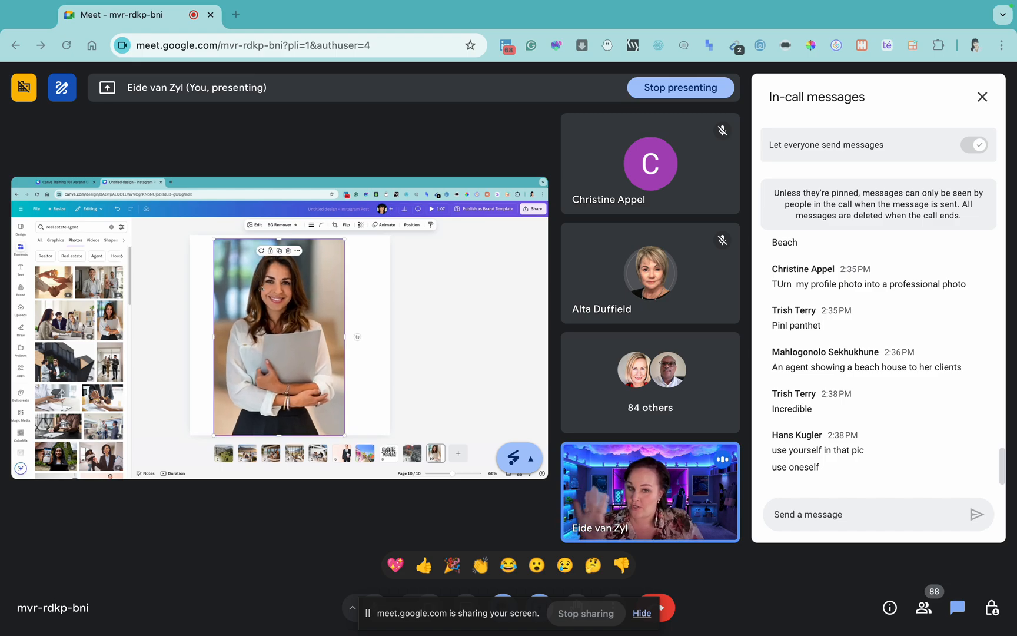
drag(292, 316, 308, 316)
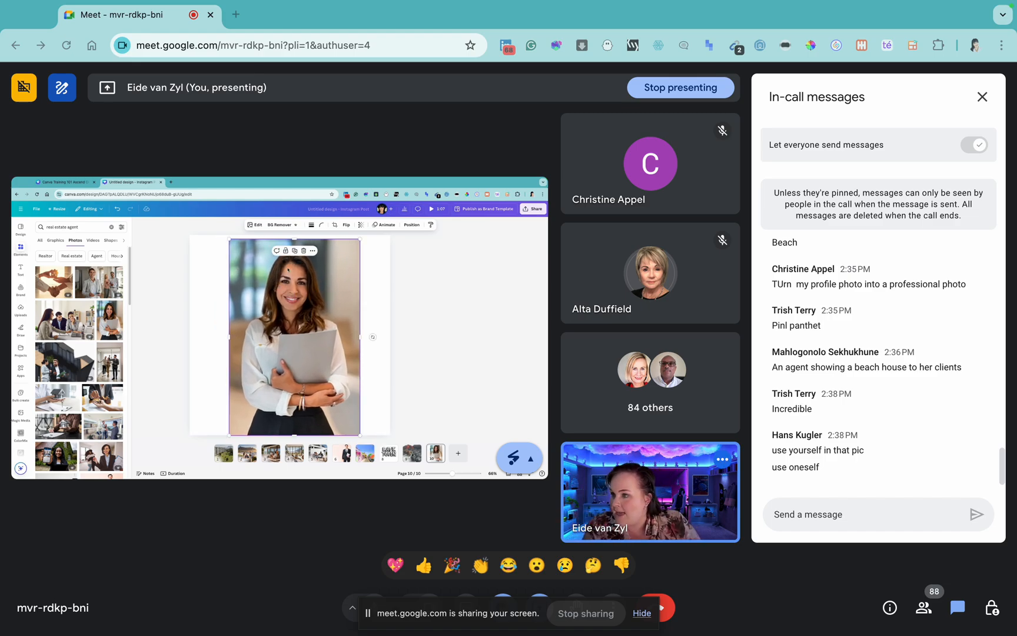
click(286, 225)
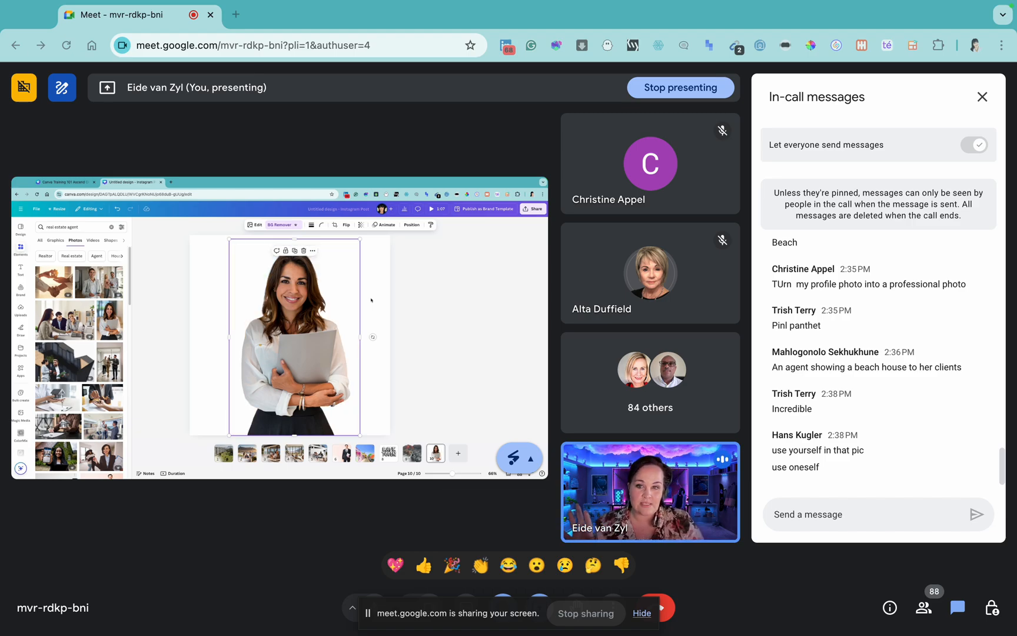
- Search the photos for "cape town" and place the photo of the flat-topped mountain behind crashing waves on the page
triple_click(81, 226)
text(cape)
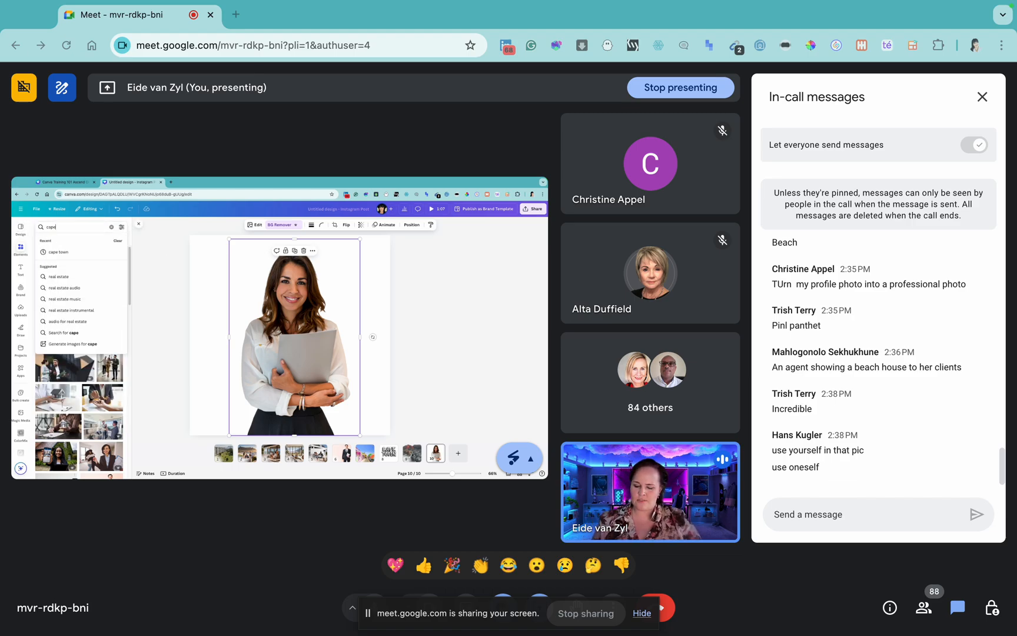
text( town)
key(Return)
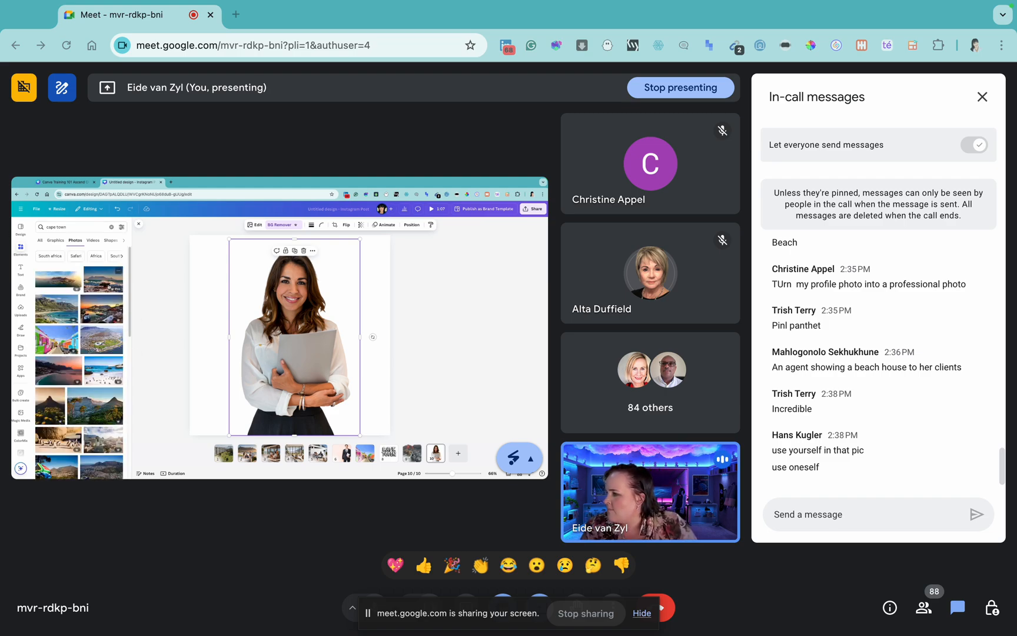
drag(100, 280, 225, 301)
right_click(225, 302)
click(358, 299)
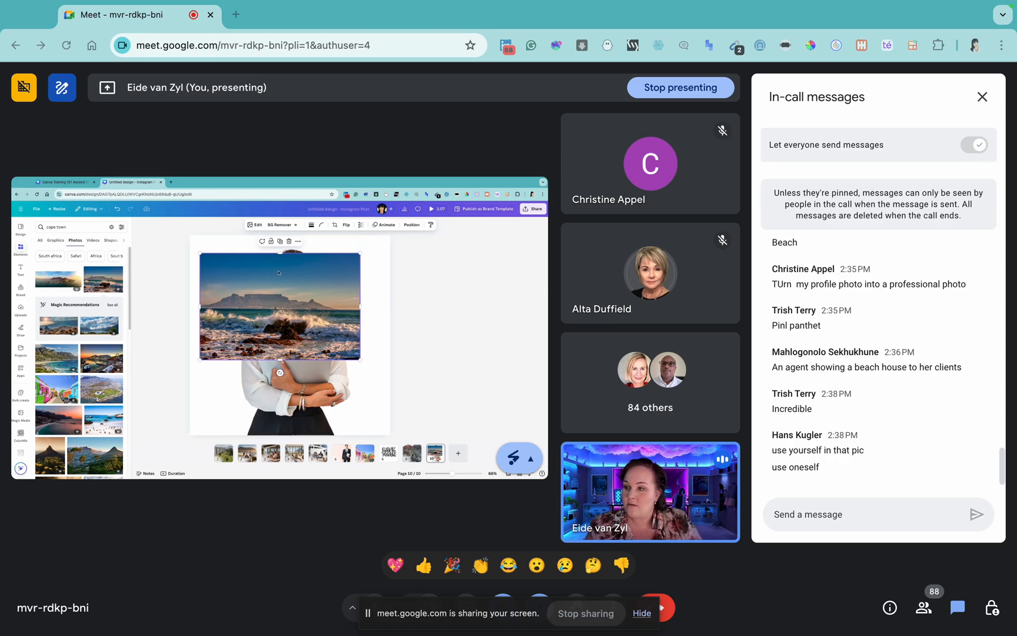
- Send the mountain photo to the back, behind the woman, and enlarge it to fill the page
right_click(297, 271)
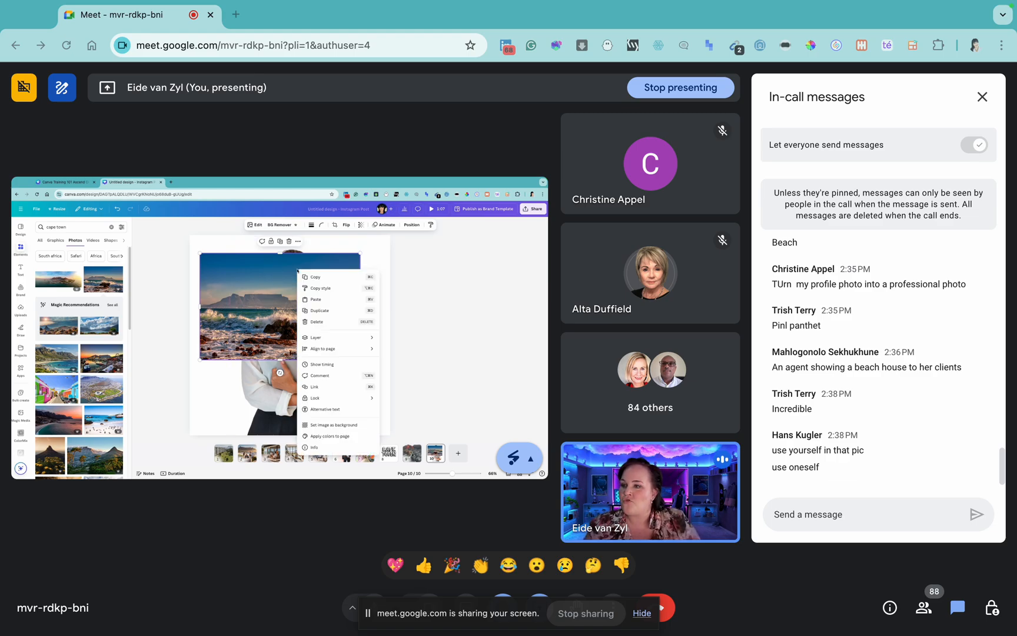
mouse_move(365, 340)
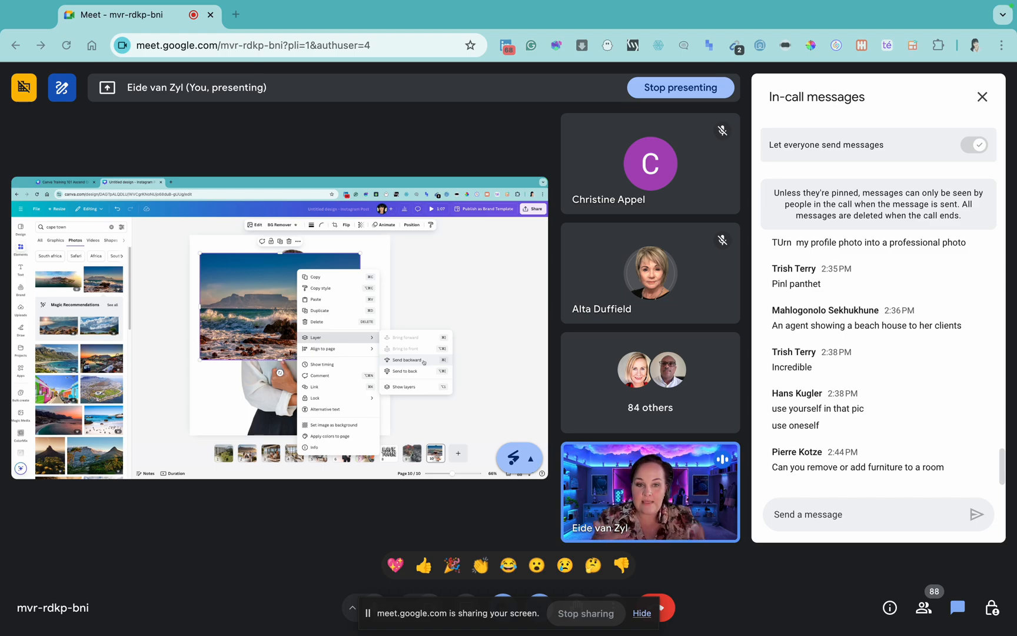
click(299, 255)
right_click(316, 263)
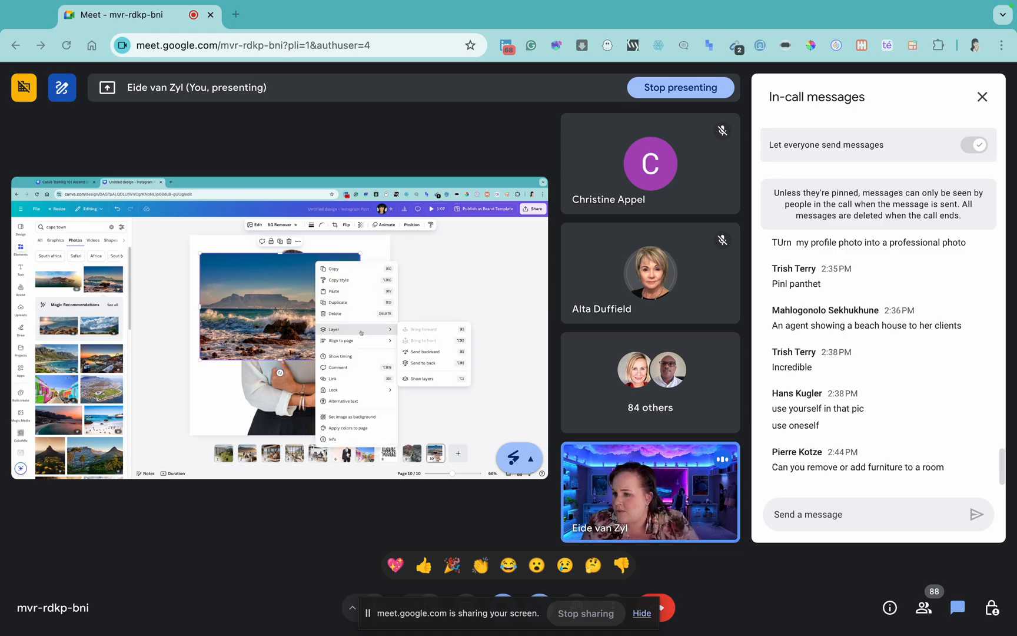
click(423, 363)
drag(349, 292, 339, 273)
drag(350, 340, 491, 435)
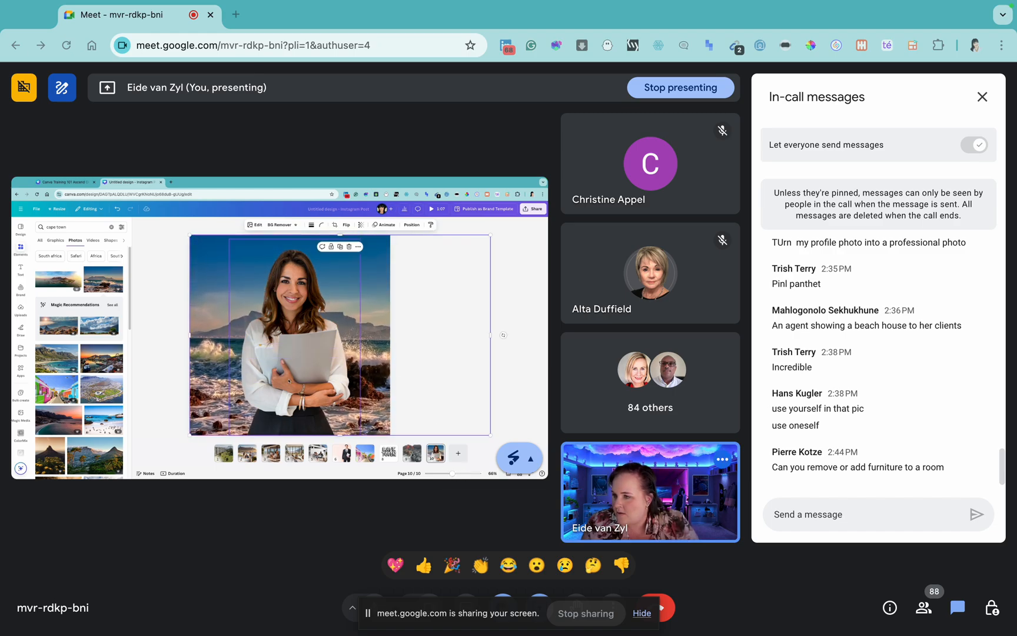
- Shrink the cut-out woman and position her in the lower-right corner of the page
click(288, 382)
drag(229, 238, 280, 328)
drag(318, 365, 338, 366)
click(456, 287)
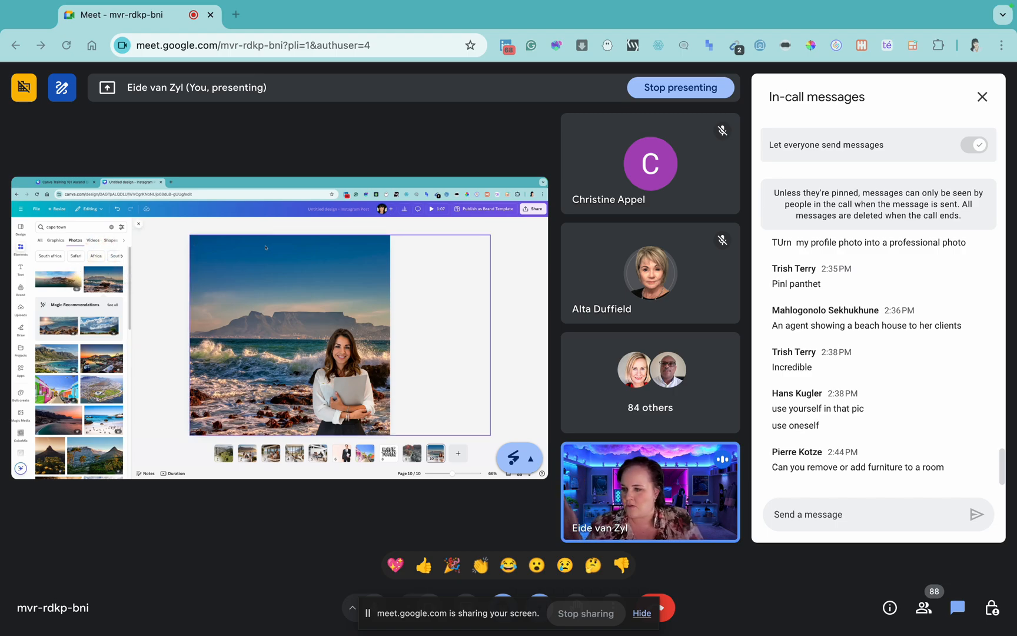
- Replace the mountain background with the photo of the colourful street, sent backward behind the woman and enlarged to fill the page
click(273, 299)
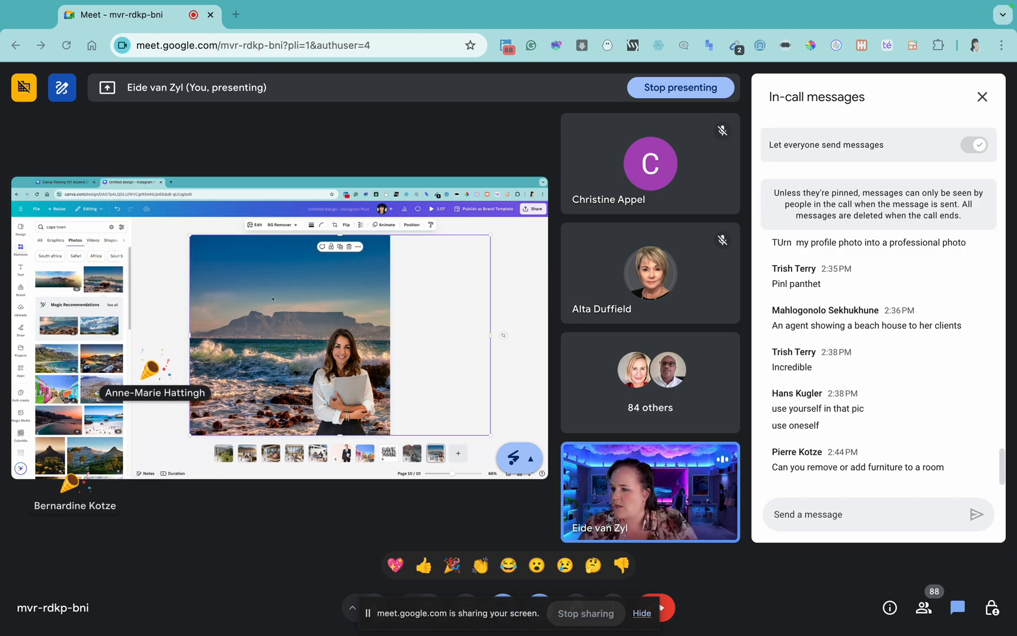
key(Delete)
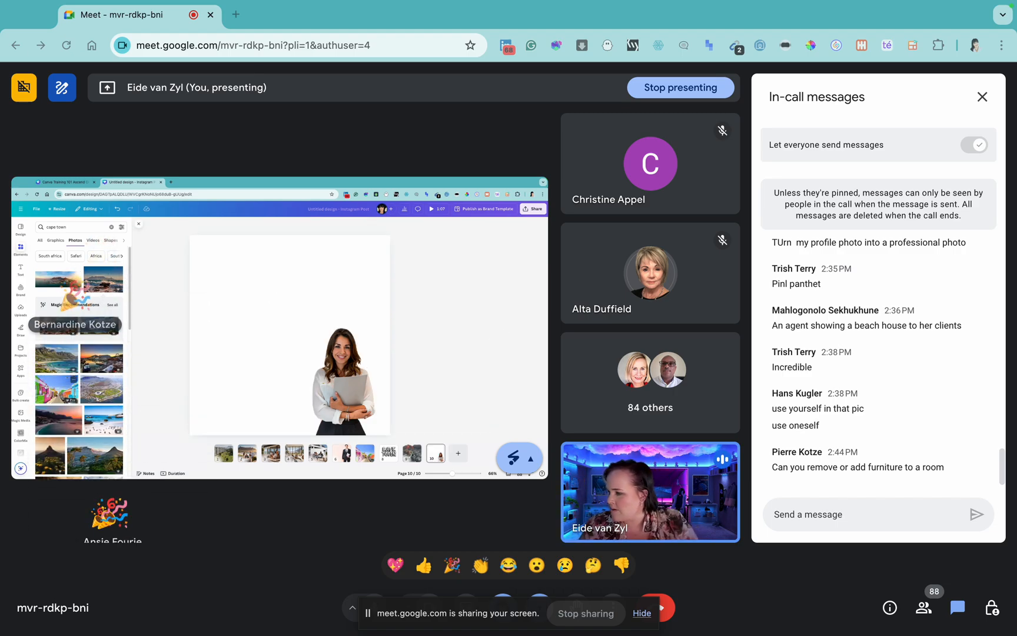
key(super+z)
right_click(265, 293)
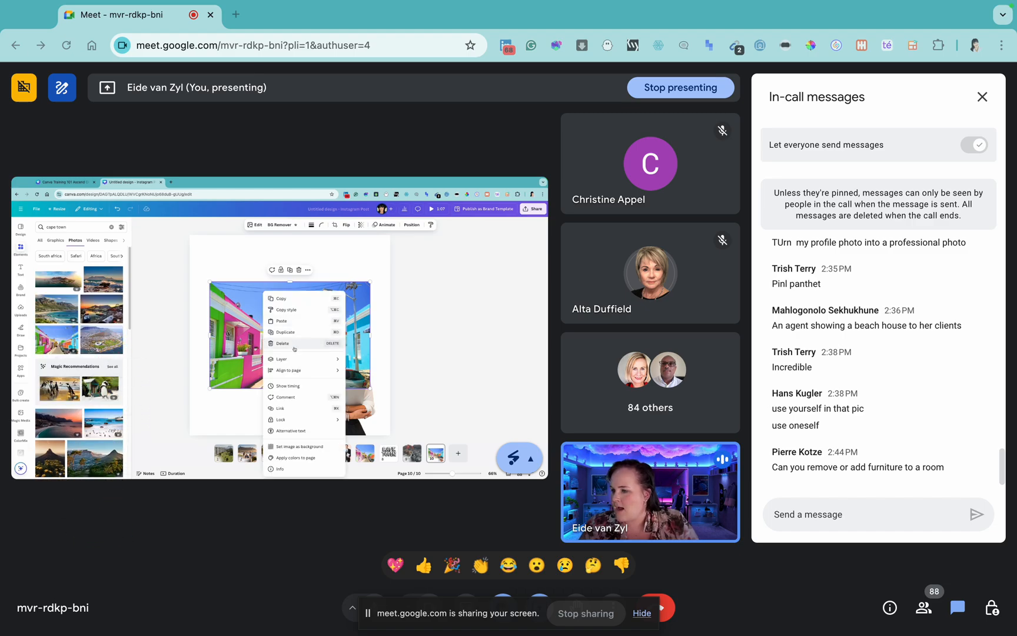
mouse_move(303, 359)
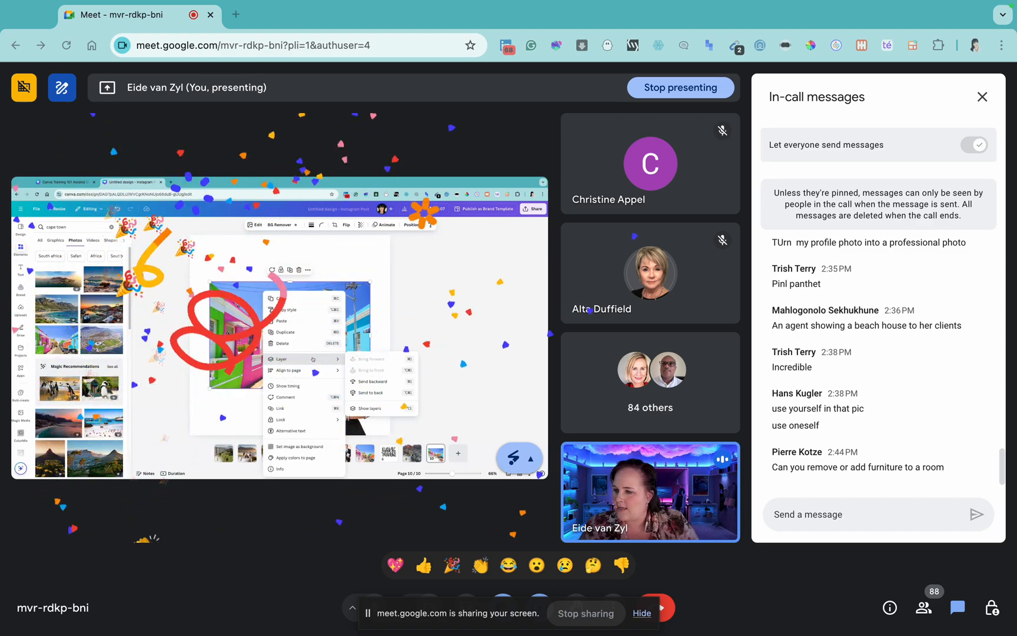
click(387, 381)
drag(282, 318, 256, 272)
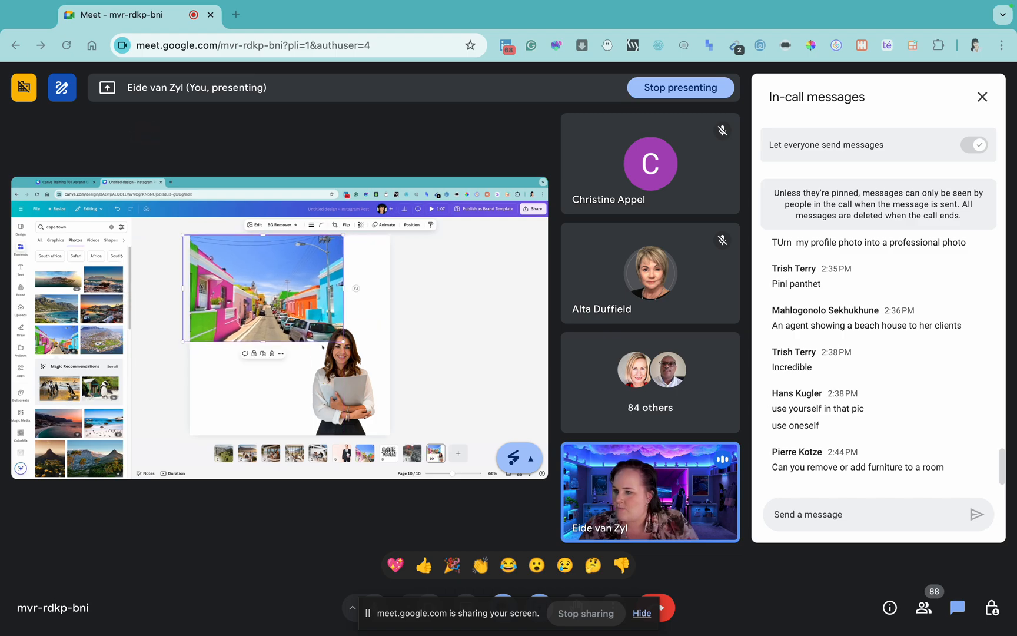
drag(344, 342, 432, 470)
click(442, 304)
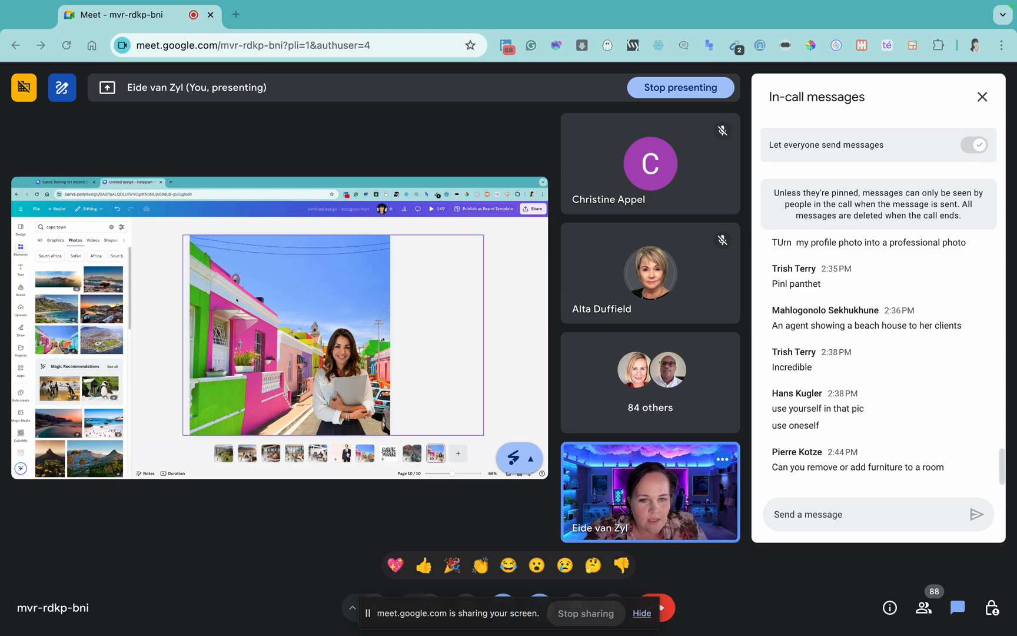
- Delete the colourful street photo and the cut-out woman from the tenth page
click(261, 283)
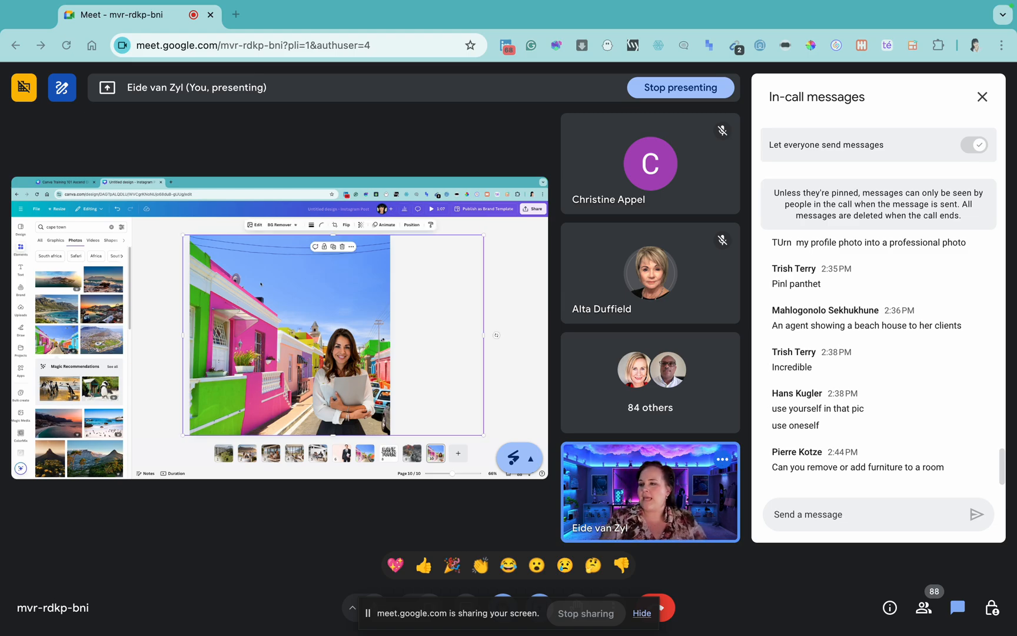
key(Delete)
click(352, 382)
key(Delete)
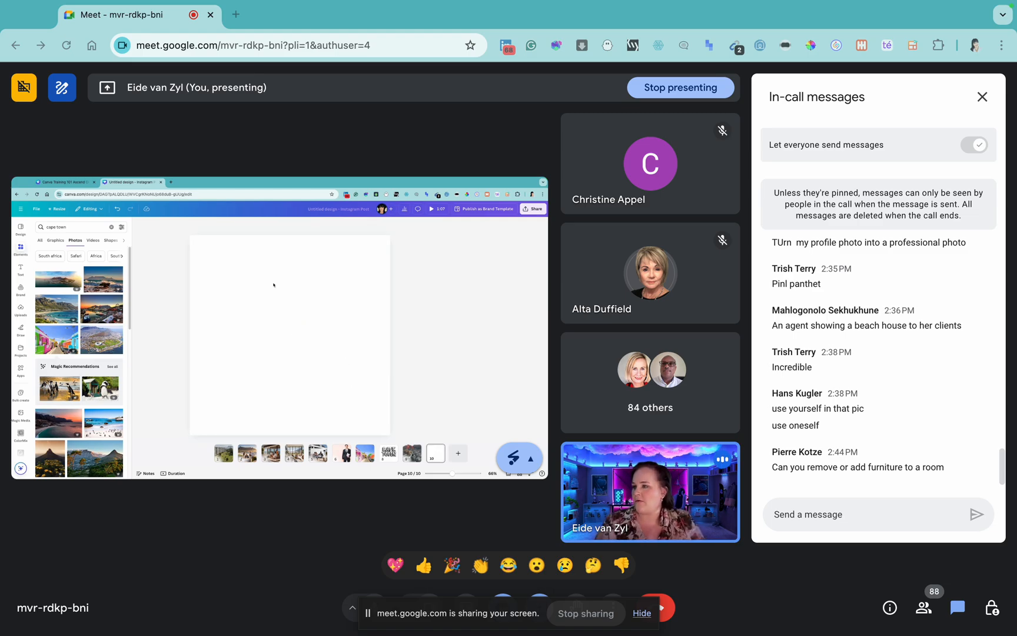
- Place the uploaded photo of the bathroom with bathtub and toilet on the empty tenth page
click(21, 309)
scroll(83, 385, down, 2)
scroll(83, 385, down, 2)
click(53, 369)
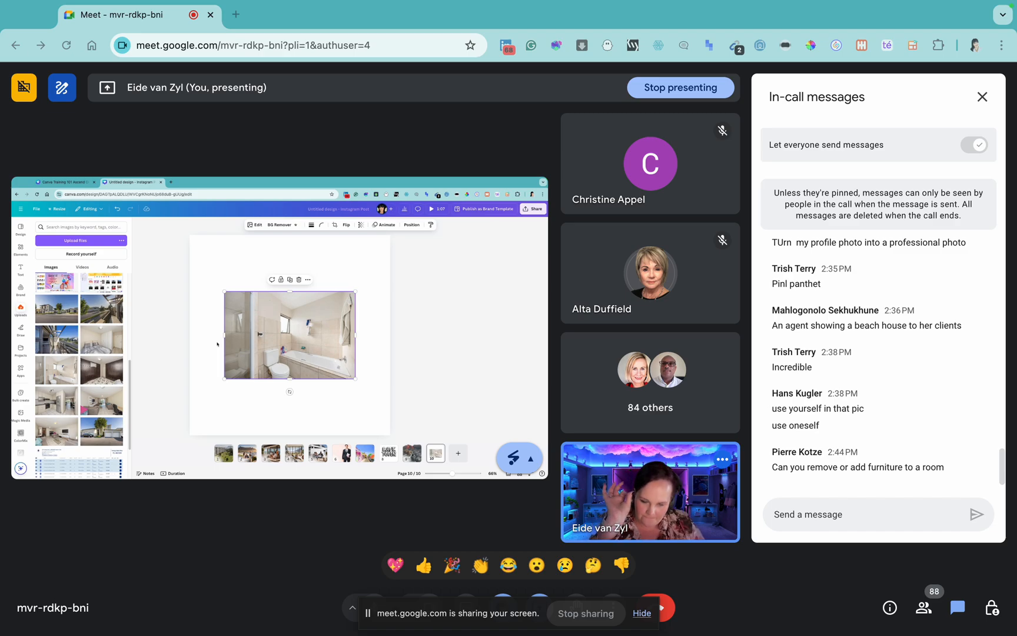
- Enlarge the bathroom photo and shift it to fill the square page, and admit the waiting participant to the call
drag(307, 355, 467, 458)
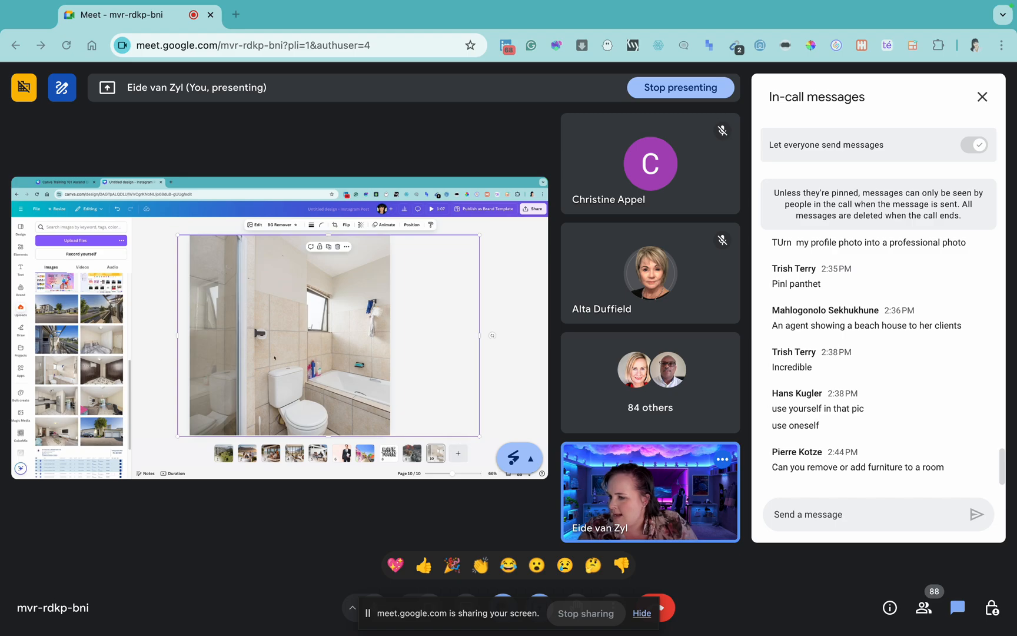
drag(343, 356, 325, 357)
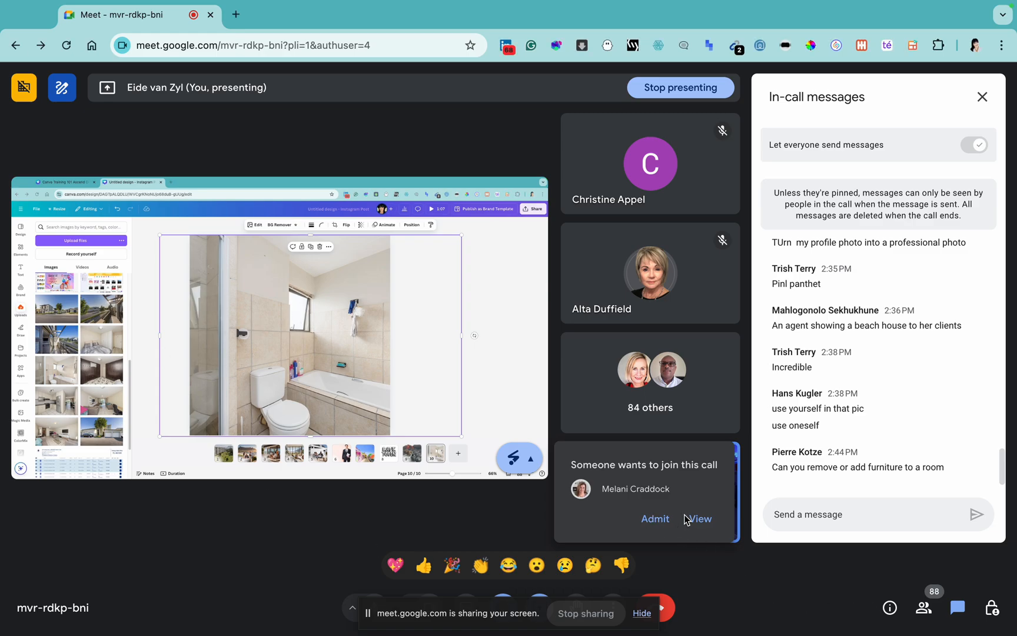
click(656, 519)
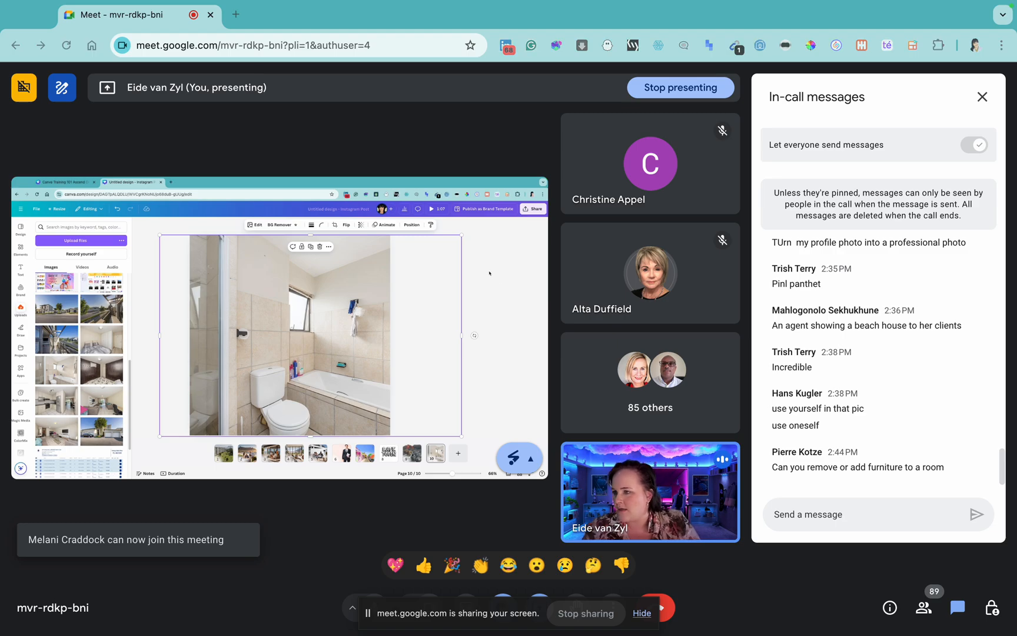
click(466, 267)
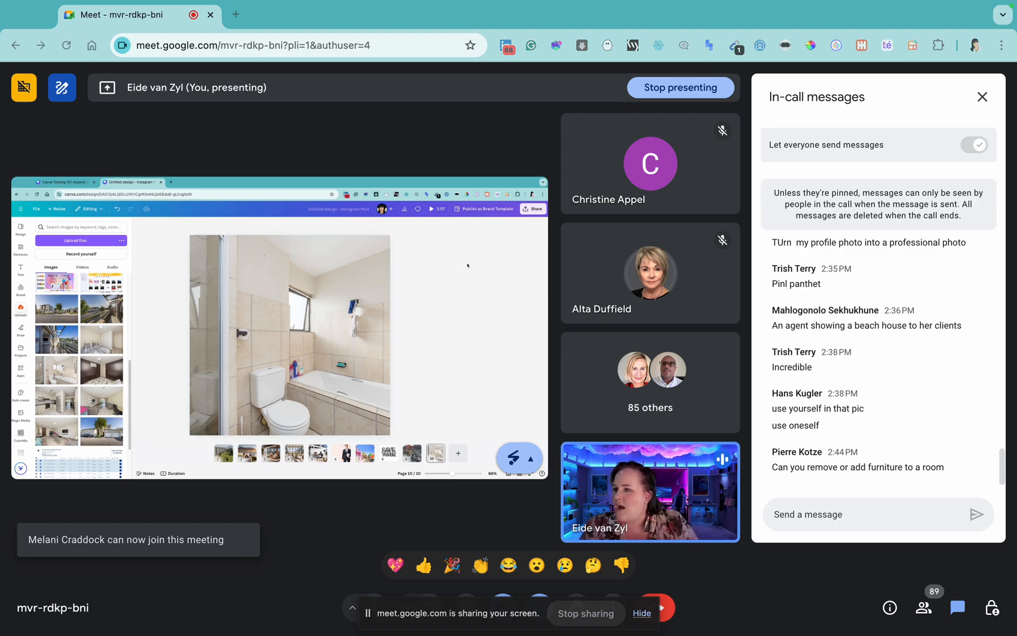
- Erase the item hanging on the tiled bathroom wall with the Magic Eraser brush, and undo the erase
click(312, 282)
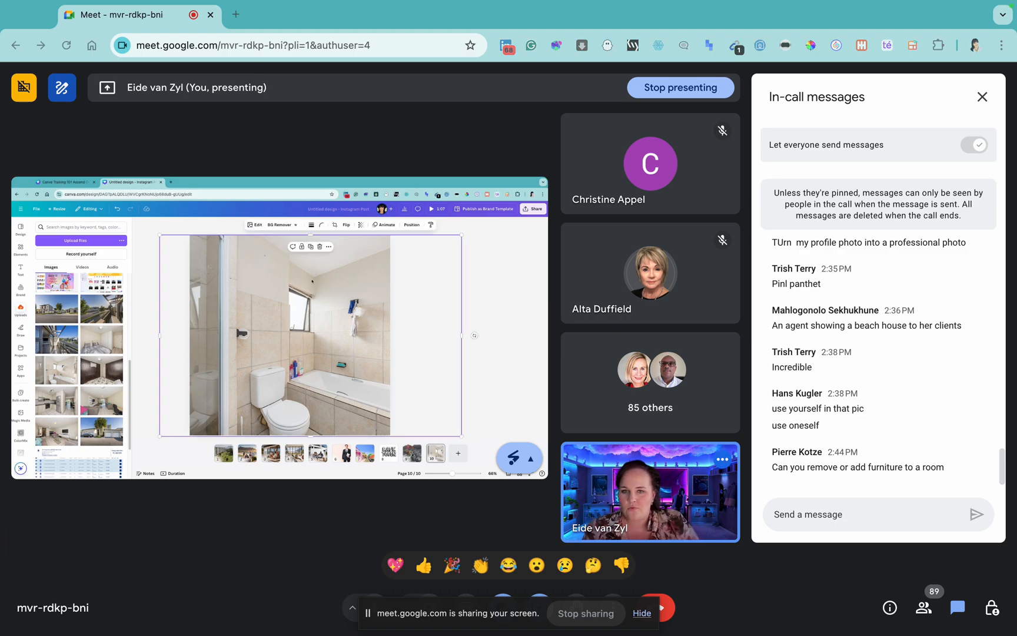
click(255, 225)
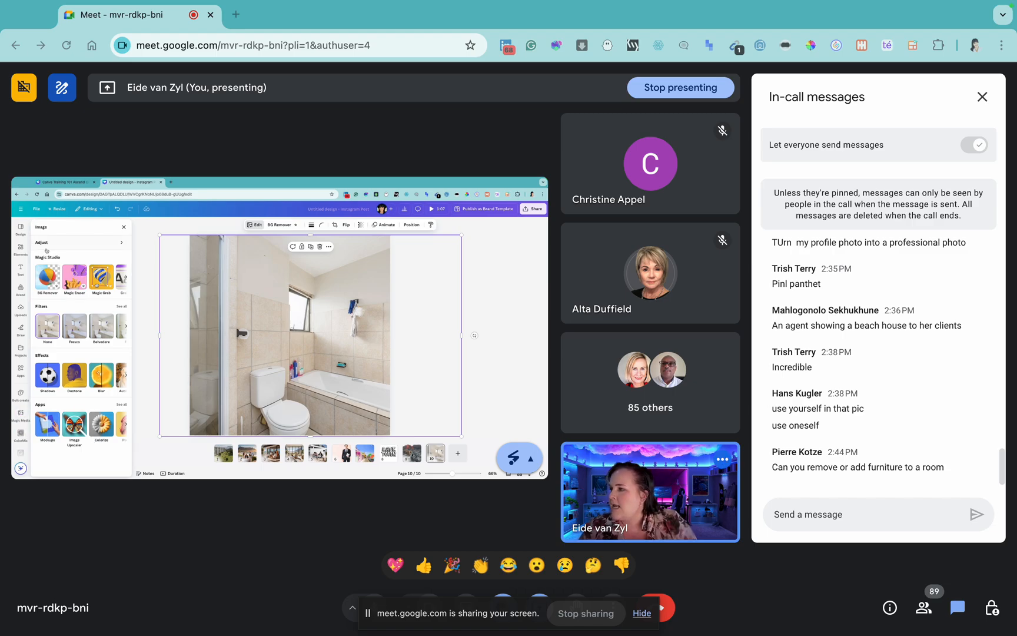
click(125, 278)
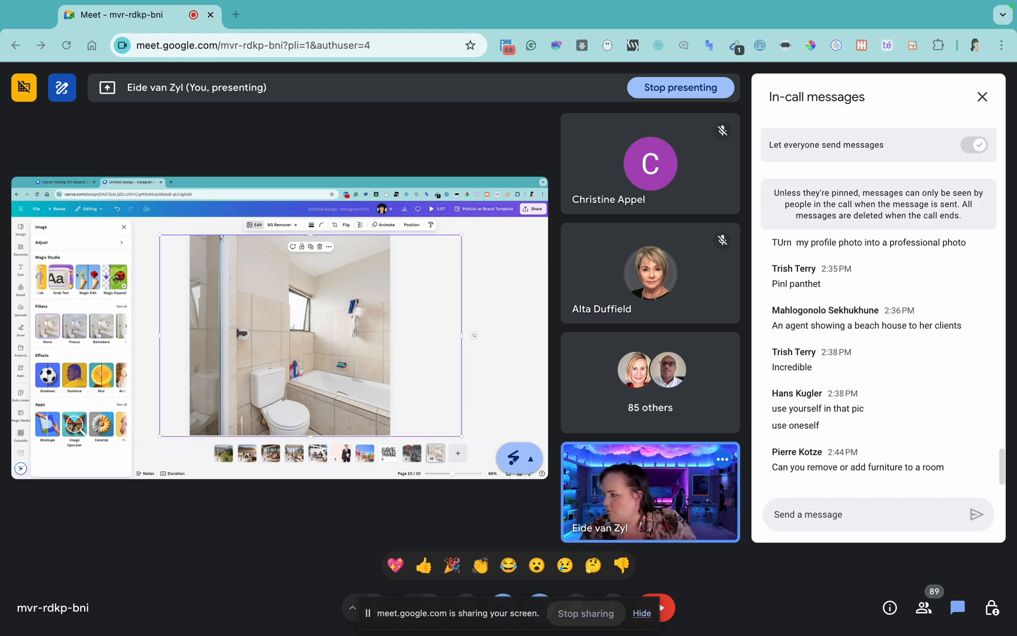
click(34, 278)
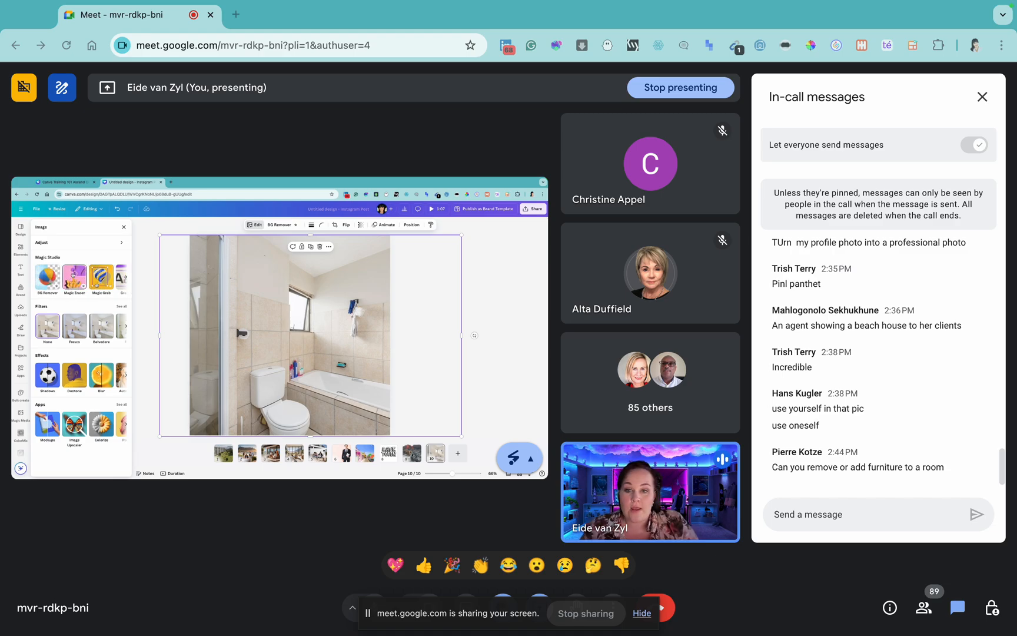
click(73, 275)
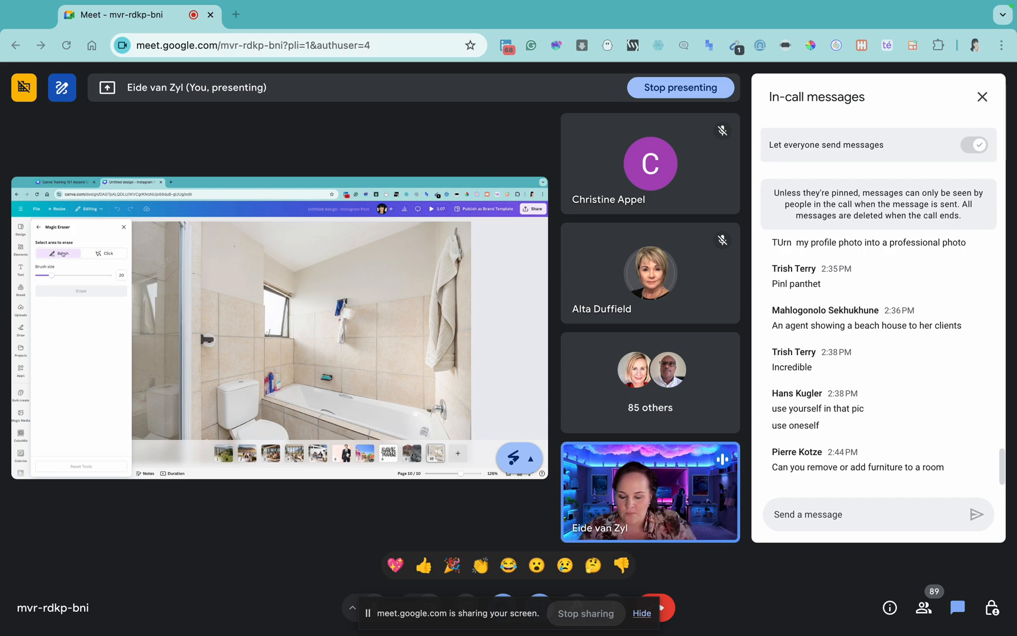
mouse_move(343, 305)
mouse_down()
mouse_move(339, 335)
mouse_move(333, 321)
mouse_move(346, 309)
mouse_up()
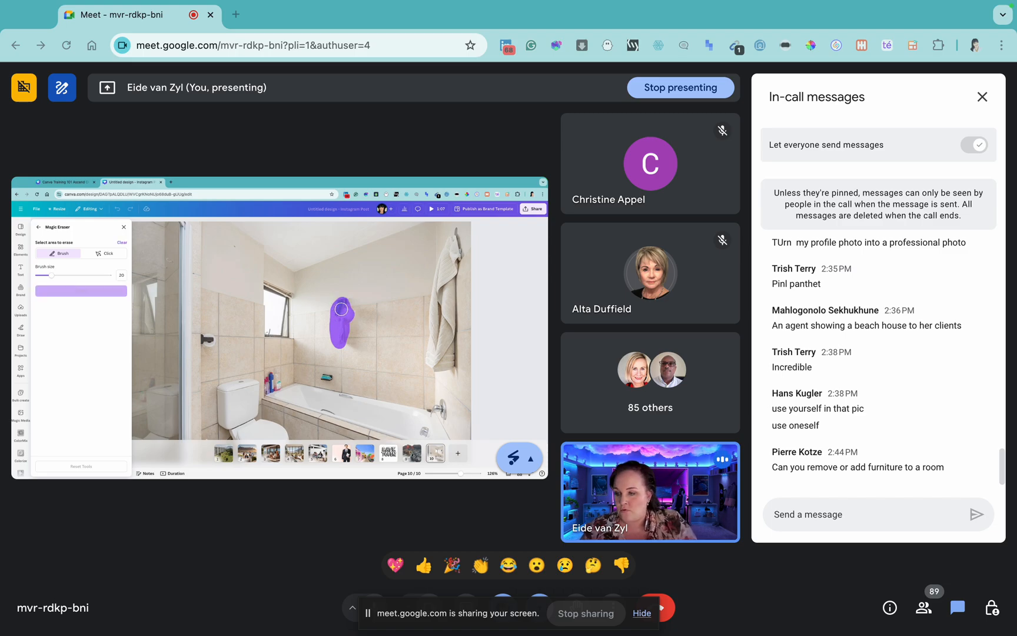
click(76, 291)
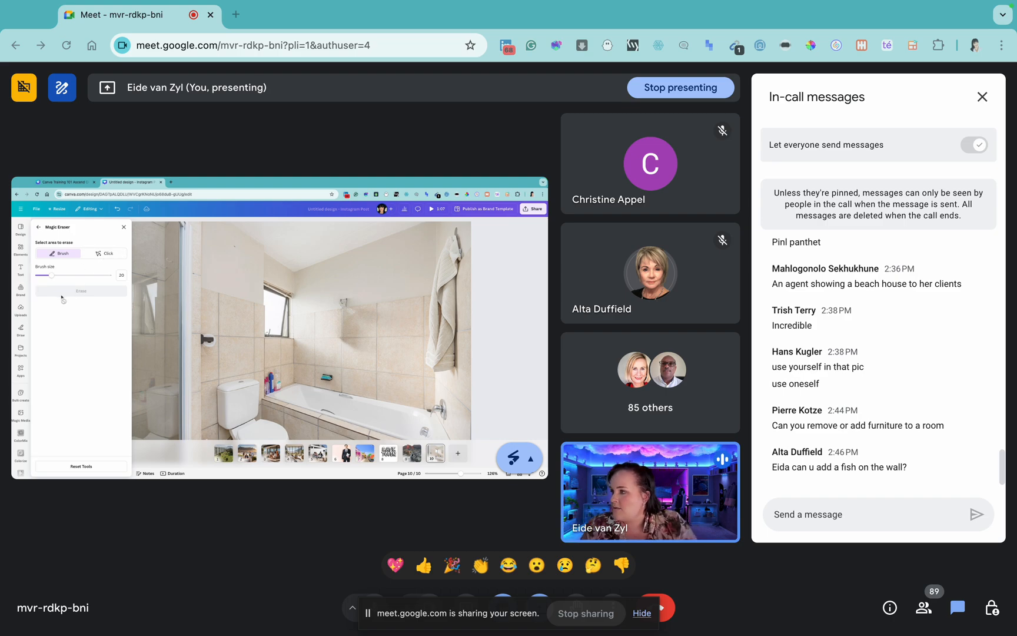
click(118, 208)
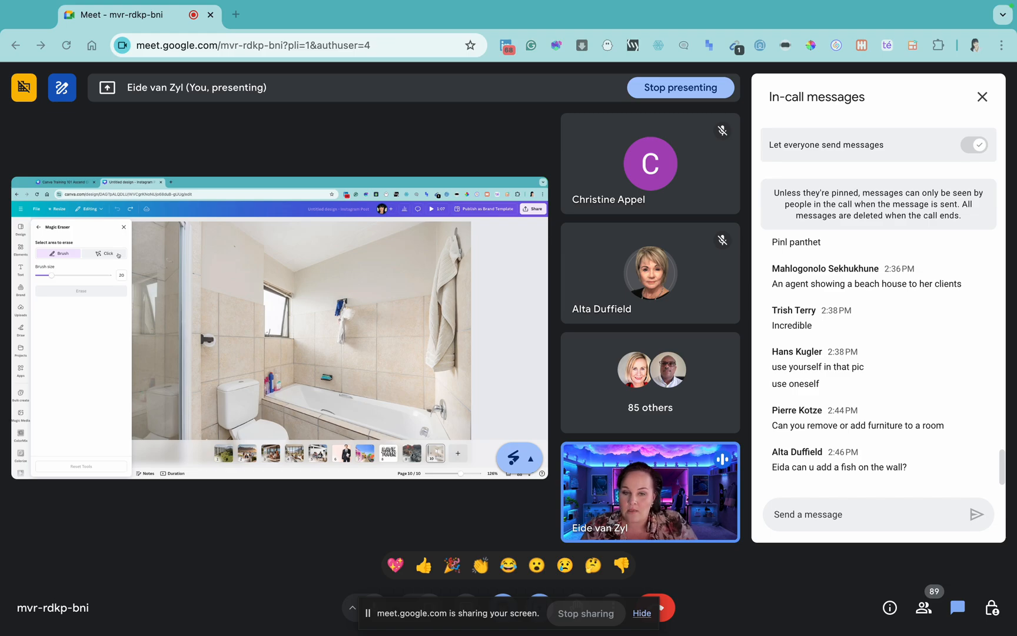
- Erase the toilet and its reflection in the shower glass using Magic Eraser's Click selection
click(118, 255)
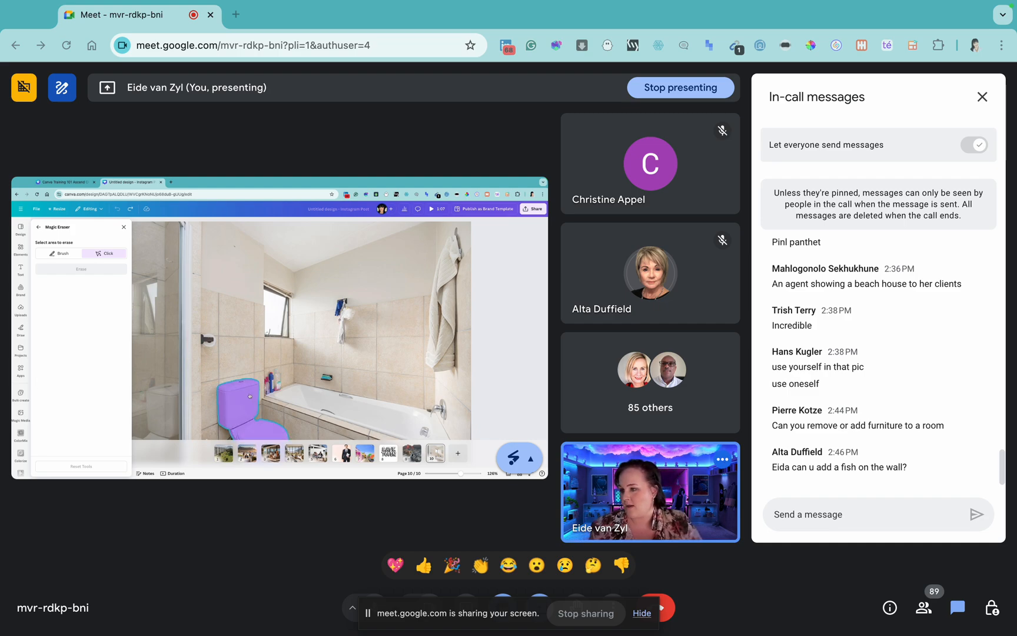
click(250, 397)
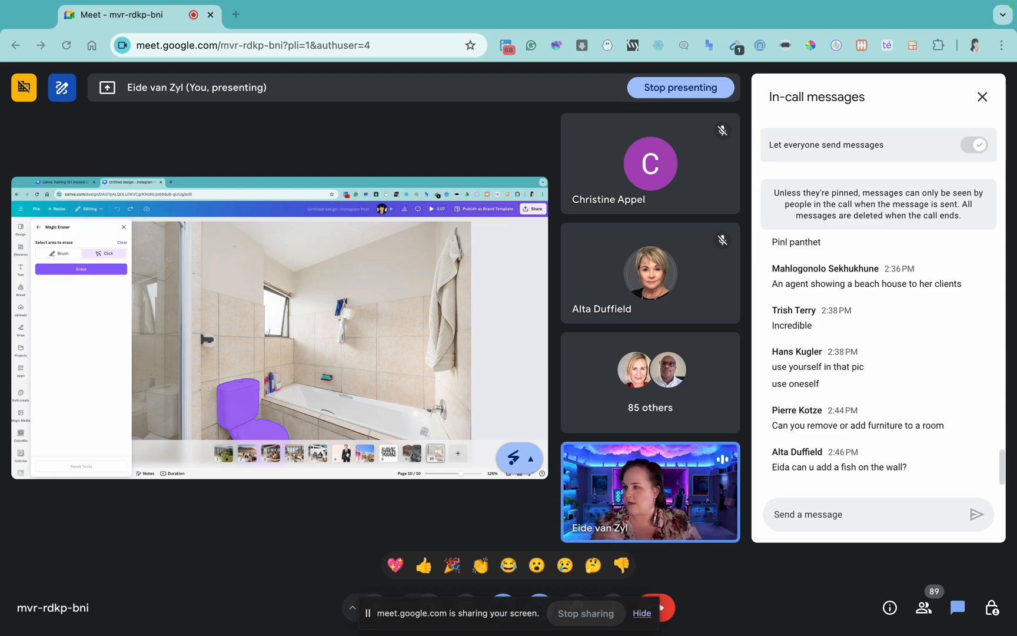
click(88, 269)
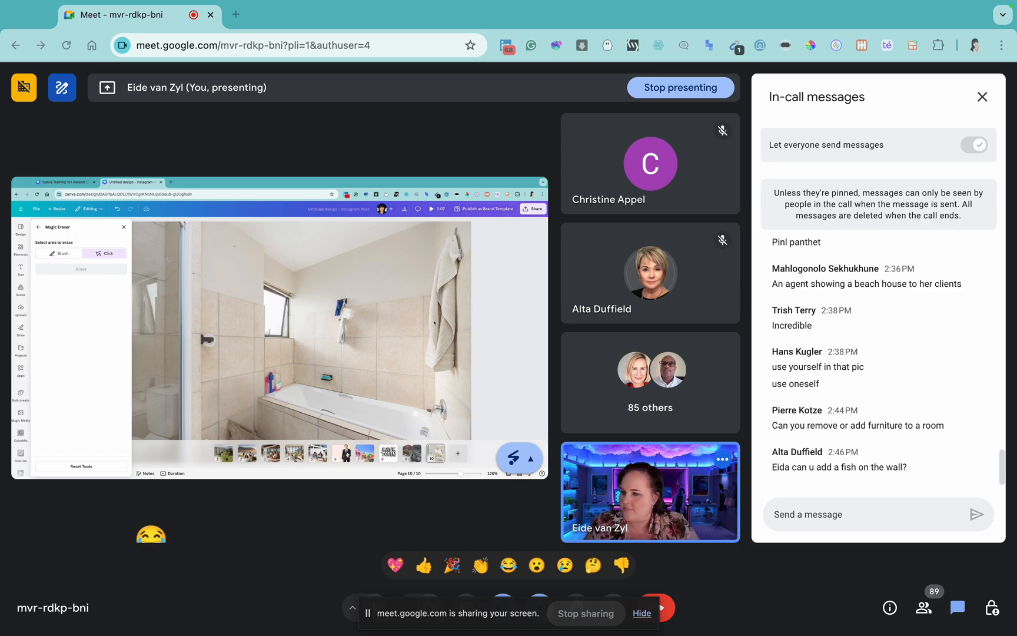
click(164, 401)
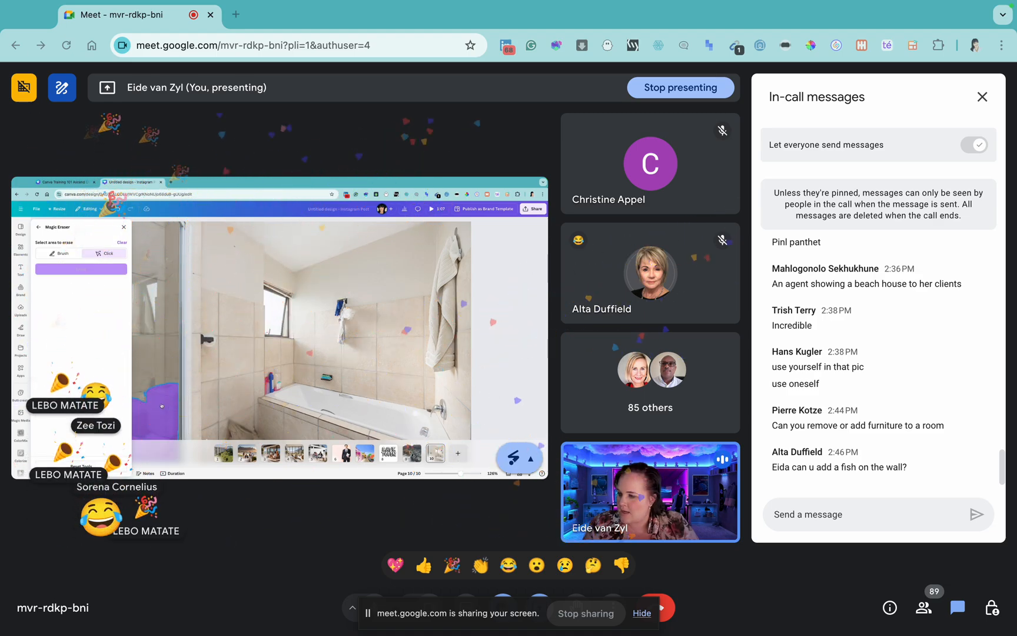
click(81, 269)
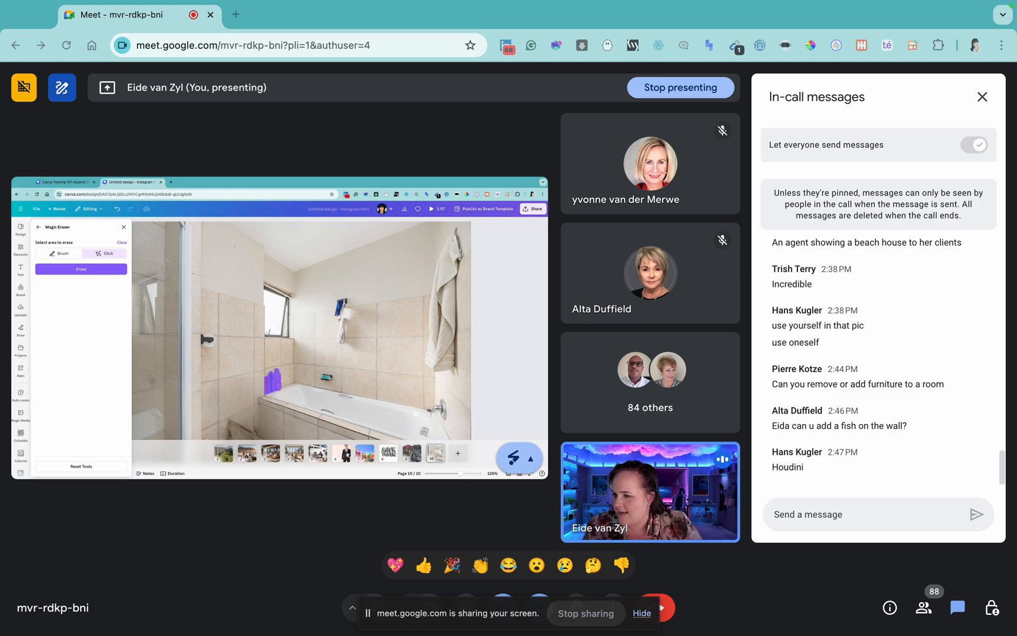
- Erase the bottles, soap, towel and hanging wall item together with Magic Eraser, and admit the waiting participant to the call
click(331, 388)
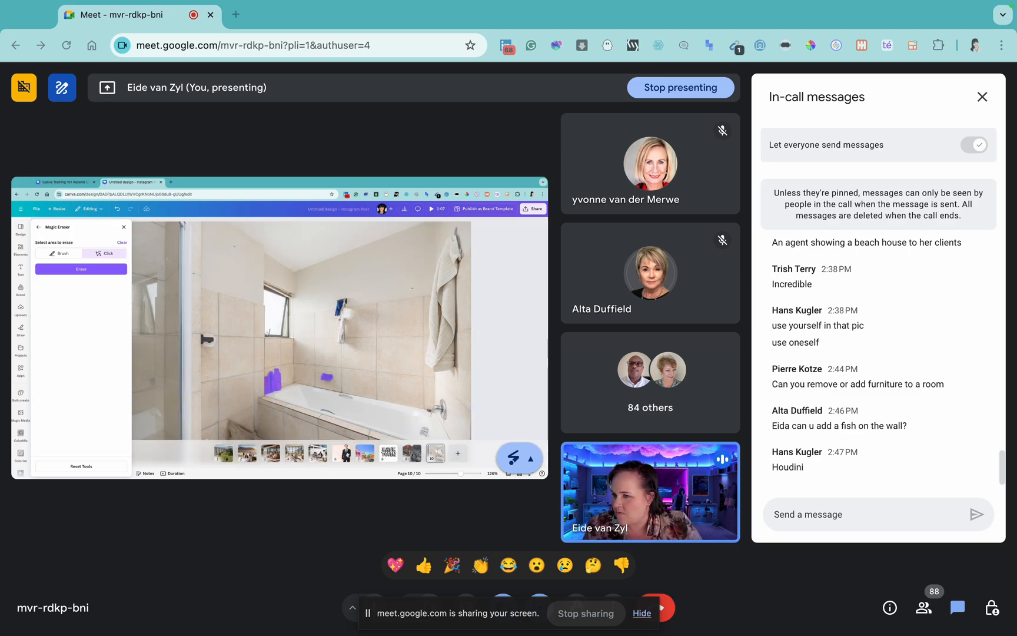
click(446, 266)
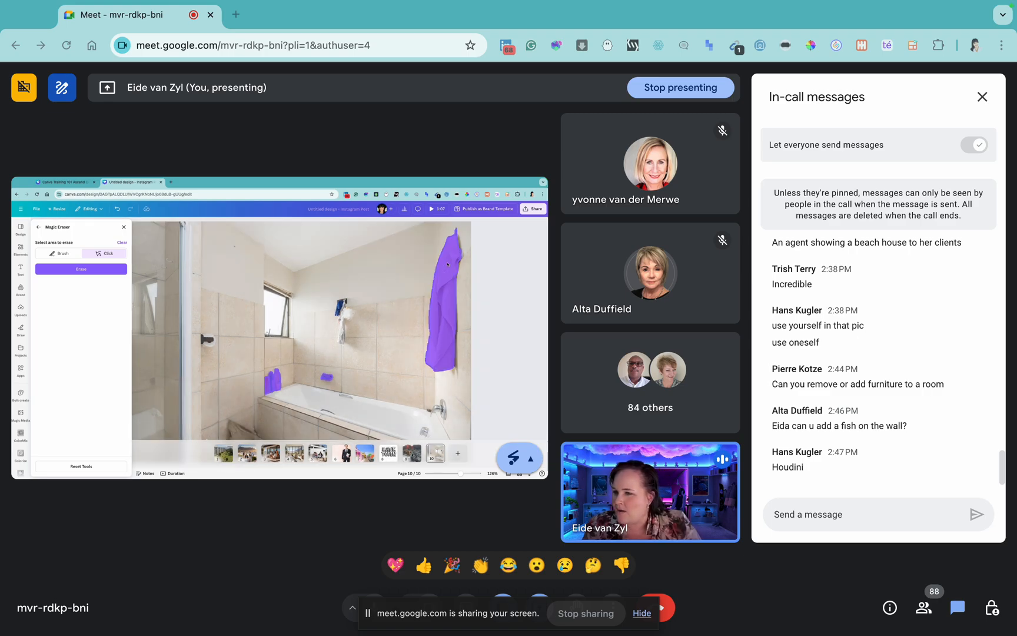
click(346, 313)
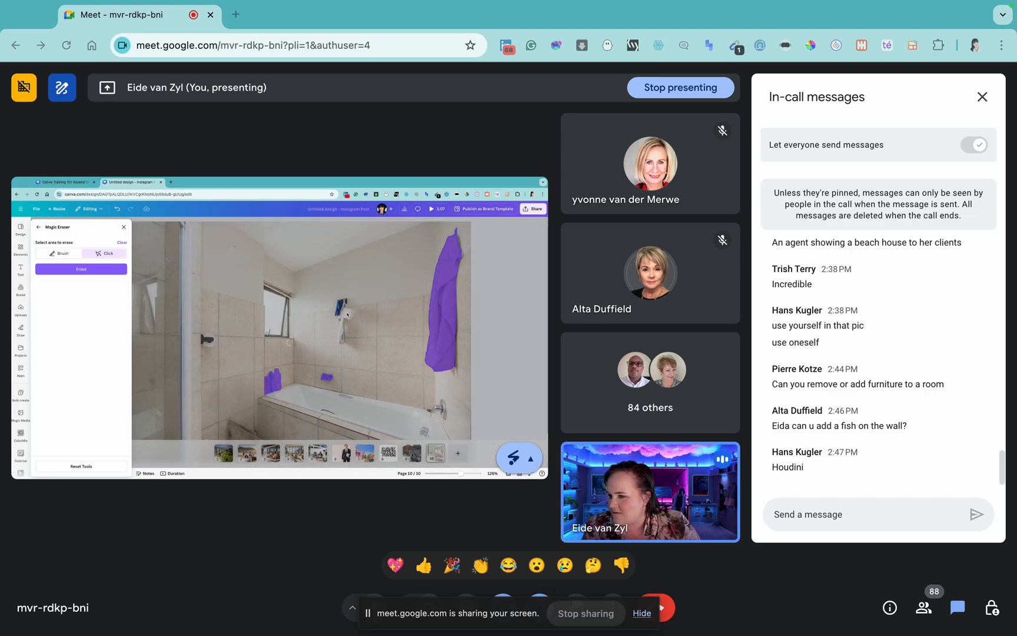
click(288, 342)
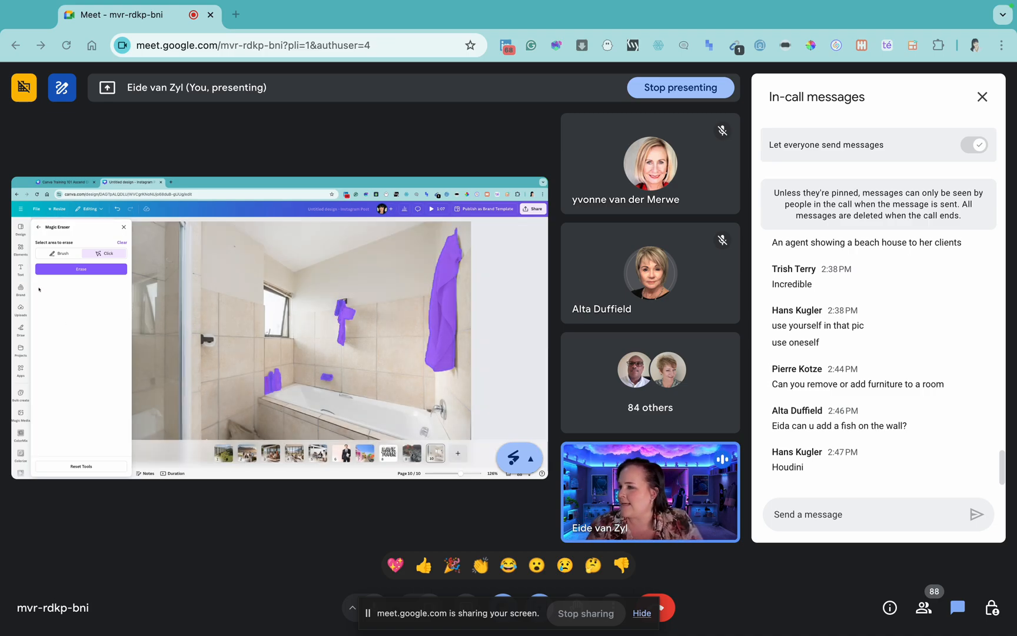
click(82, 269)
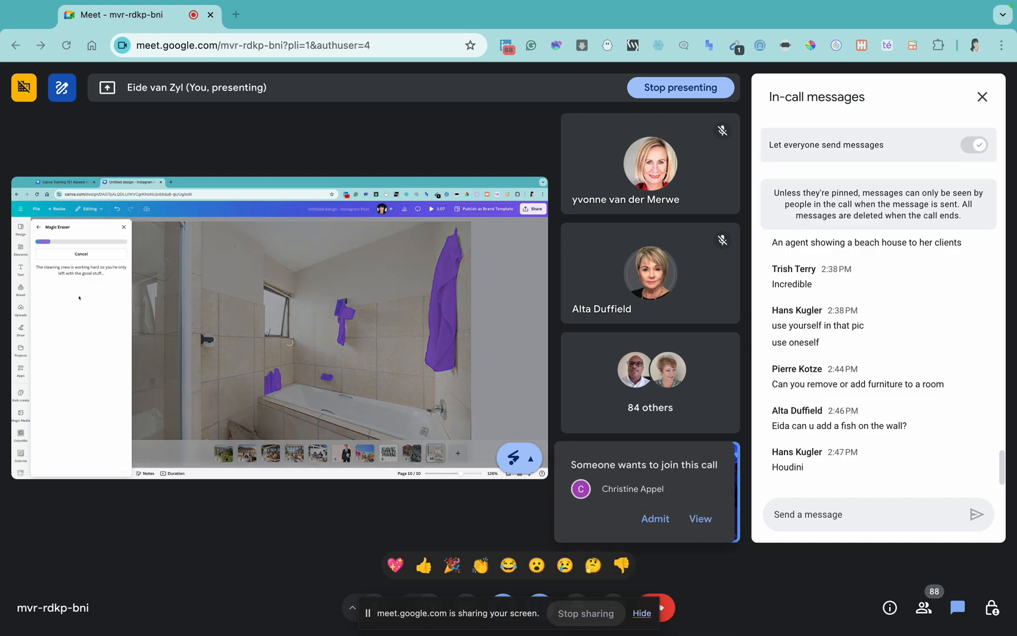
click(655, 519)
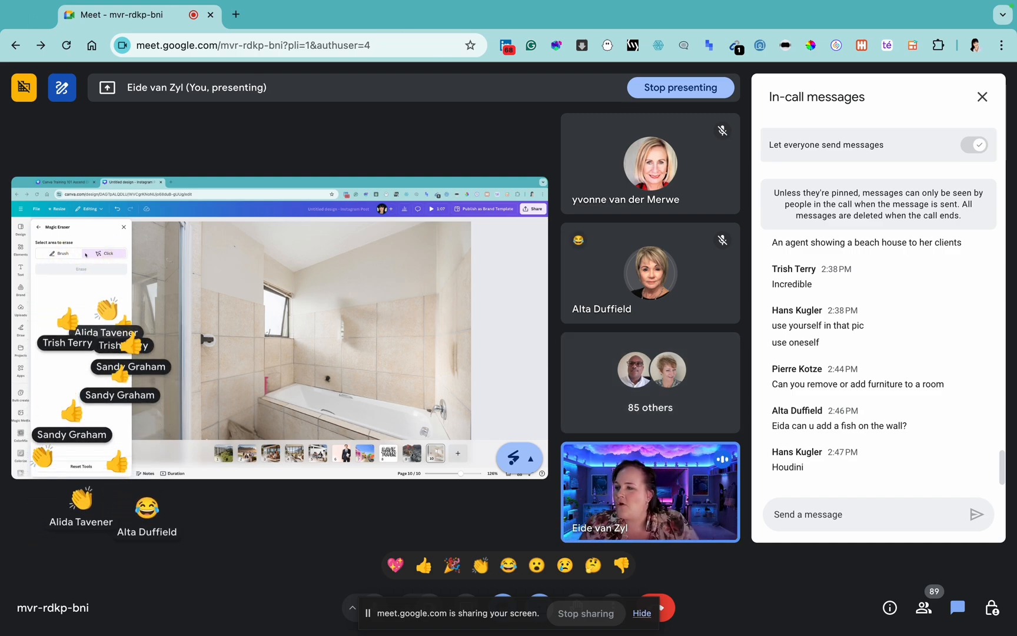
- Discard the erasures and separate the toilet from the bathroom photo with Magic Grab, placing it beside the bathtub slightly above its original spot
click(37, 227)
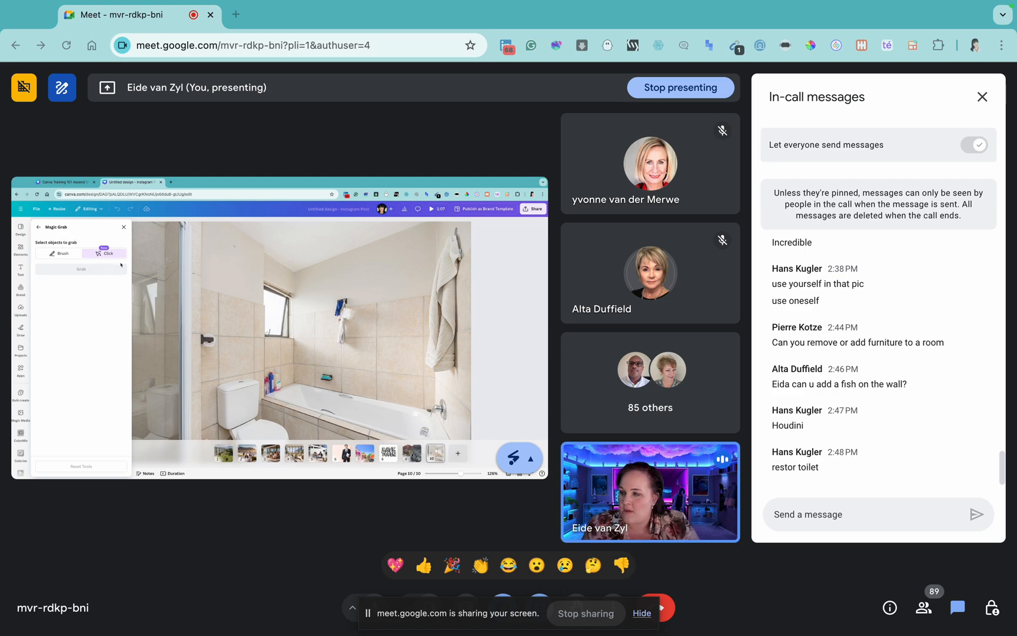
click(244, 399)
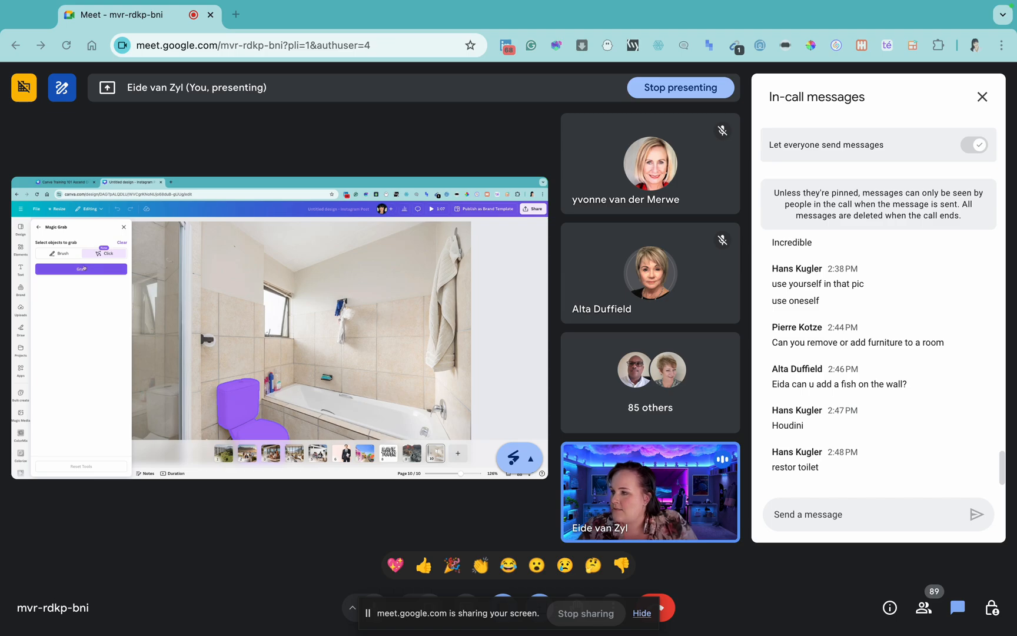
click(82, 269)
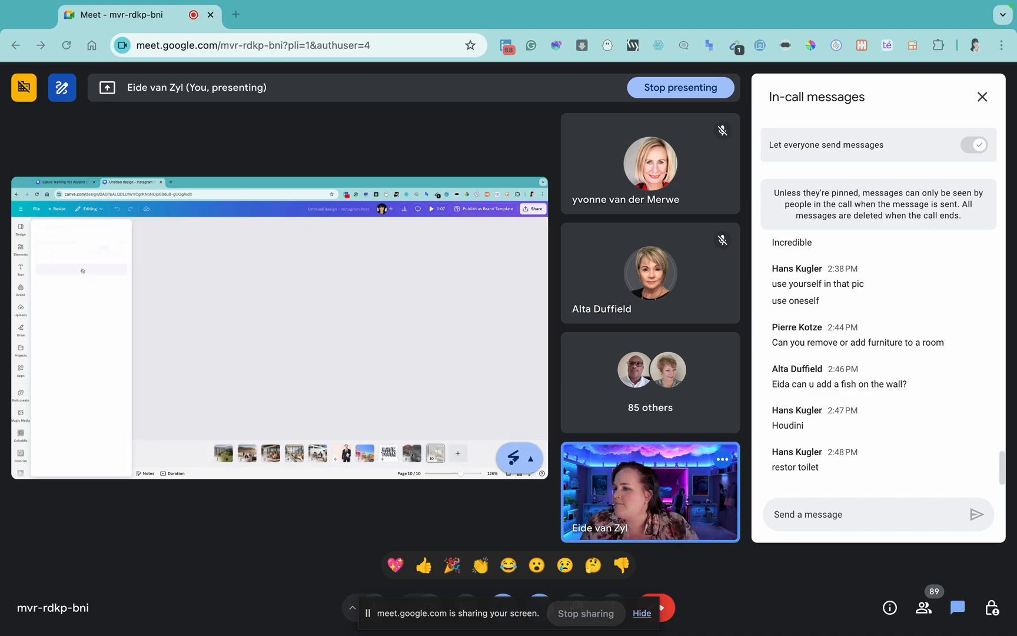
drag(303, 423, 294, 333)
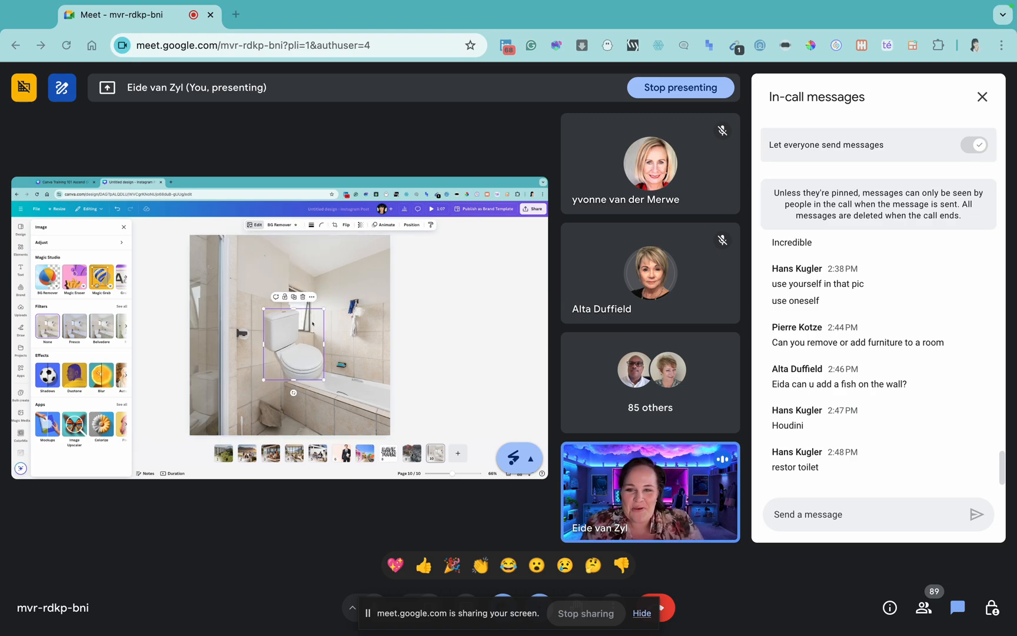
drag(289, 325, 295, 363)
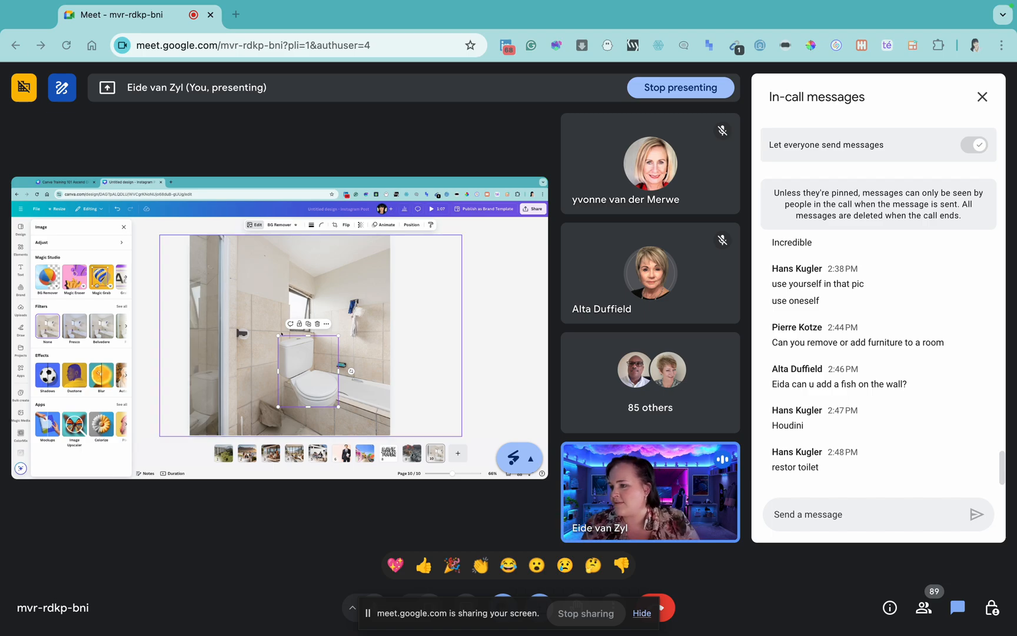
drag(302, 358, 274, 367)
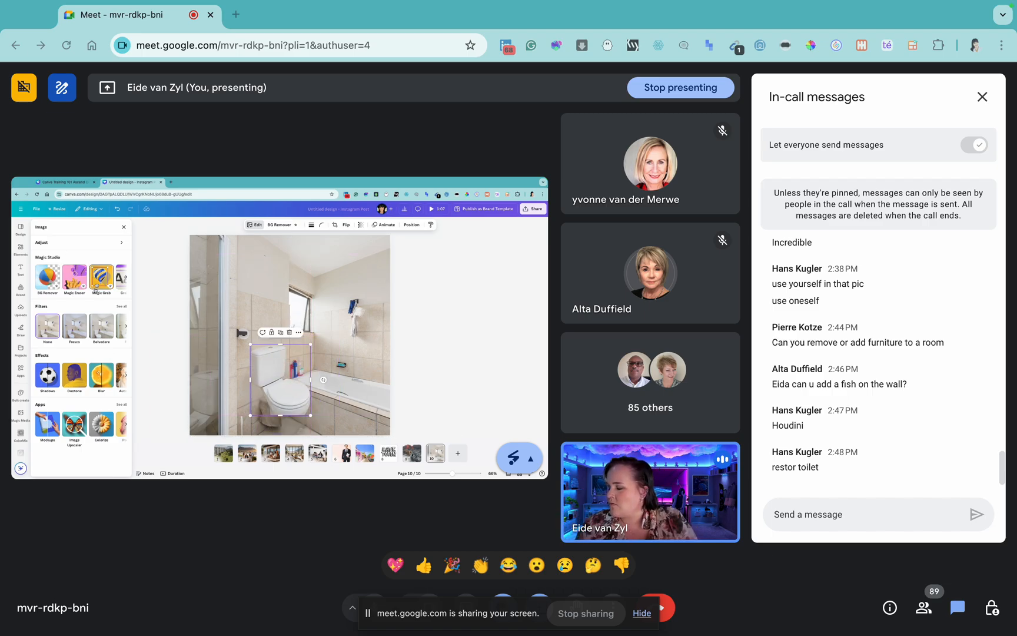
click(126, 277)
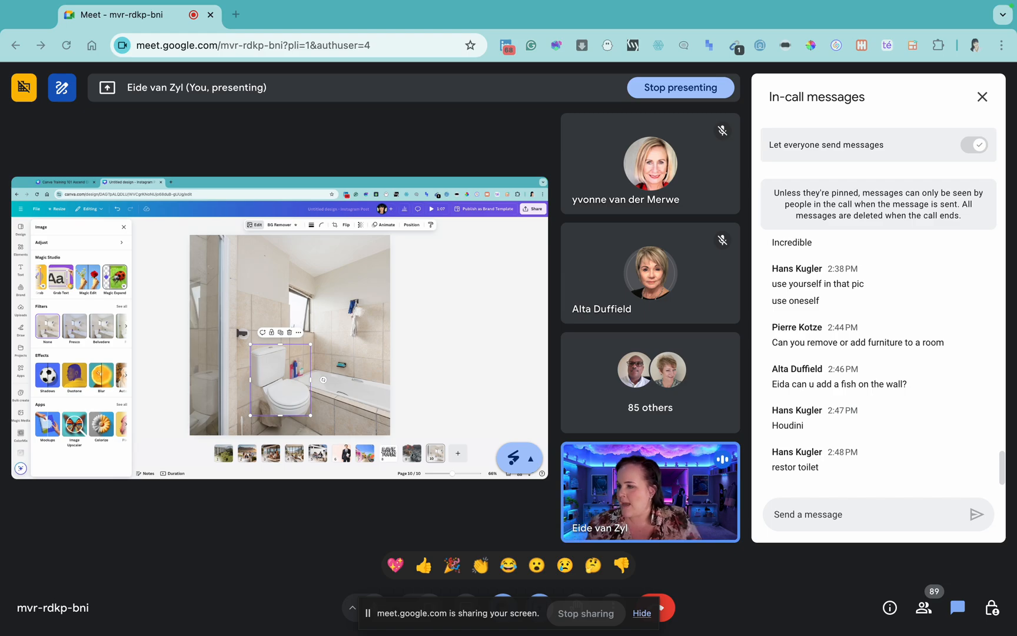
click(115, 277)
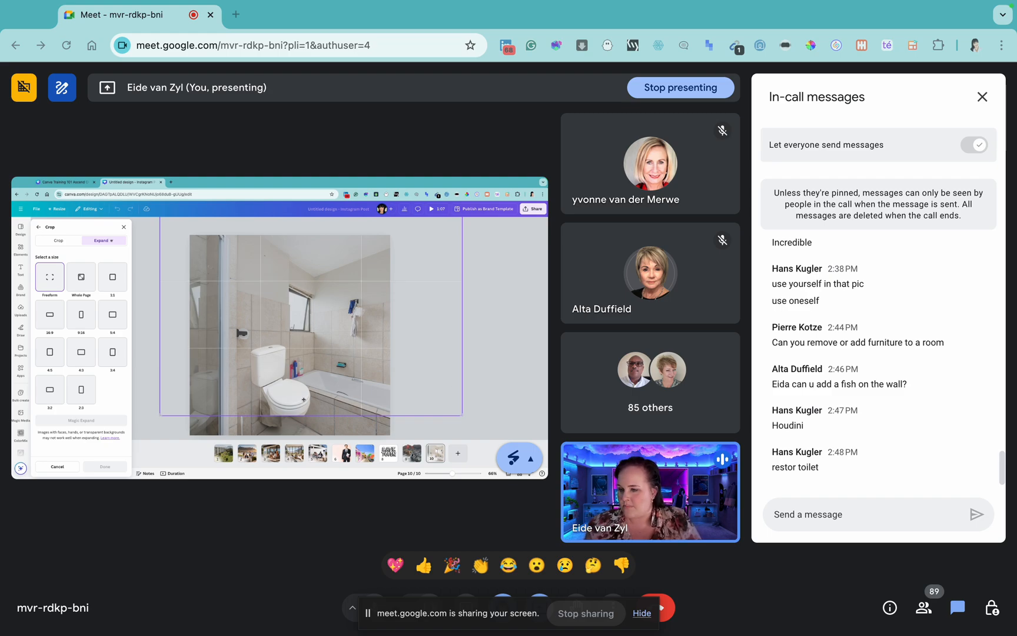
drag(461, 415, 448, 395)
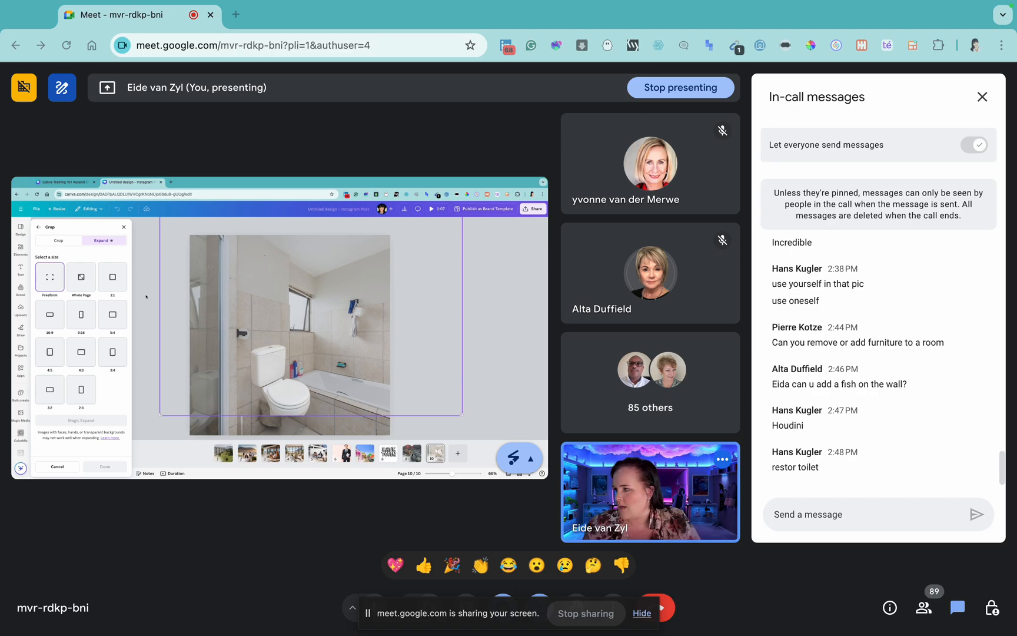
click(39, 227)
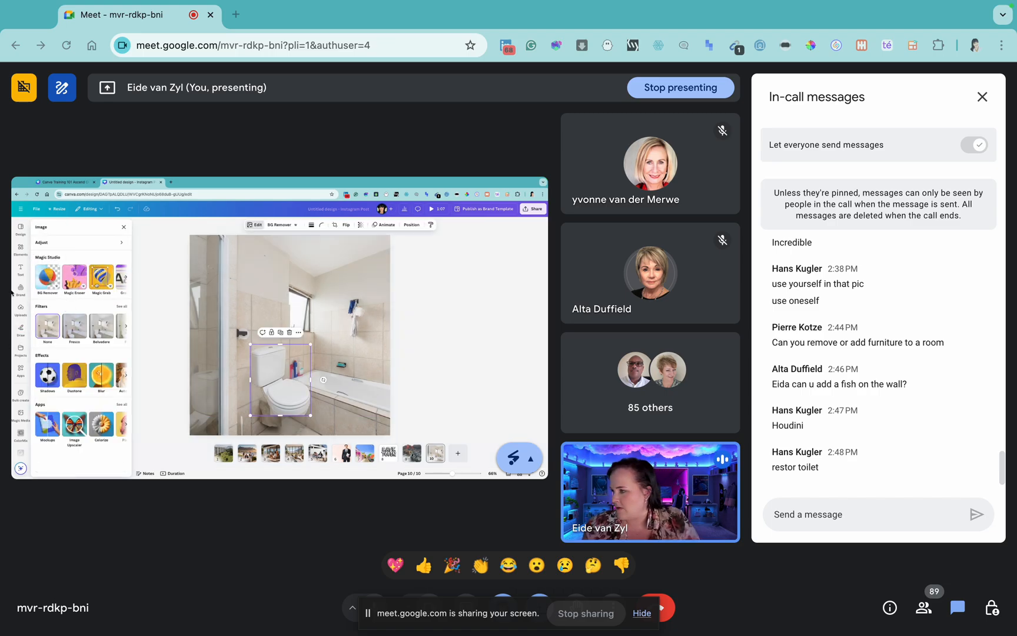
- Apply the Fresco filter from the Natural group to the grabbed toilet
click(119, 307)
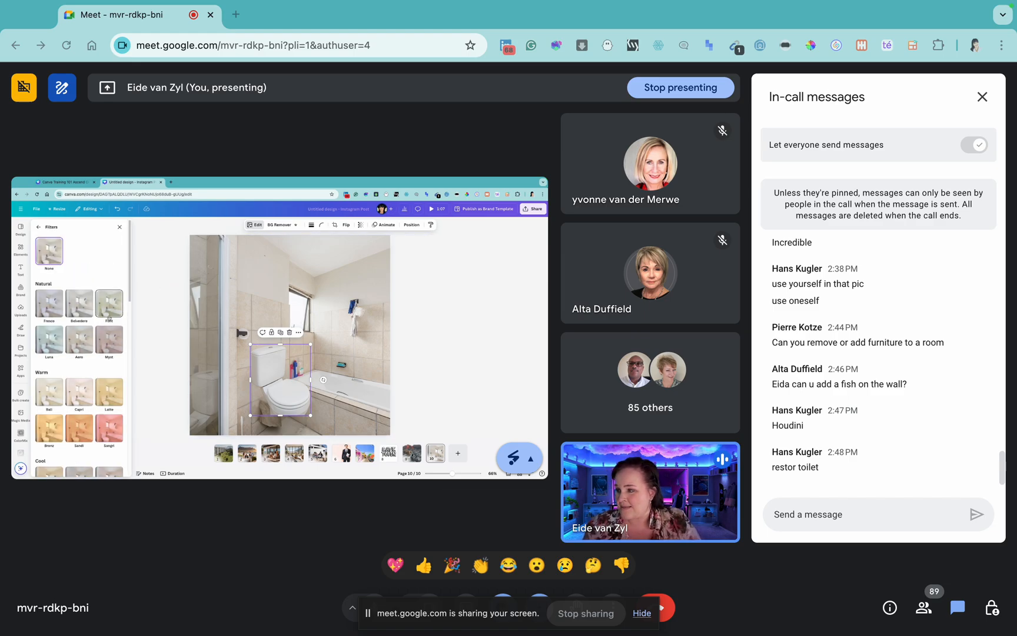
click(79, 340)
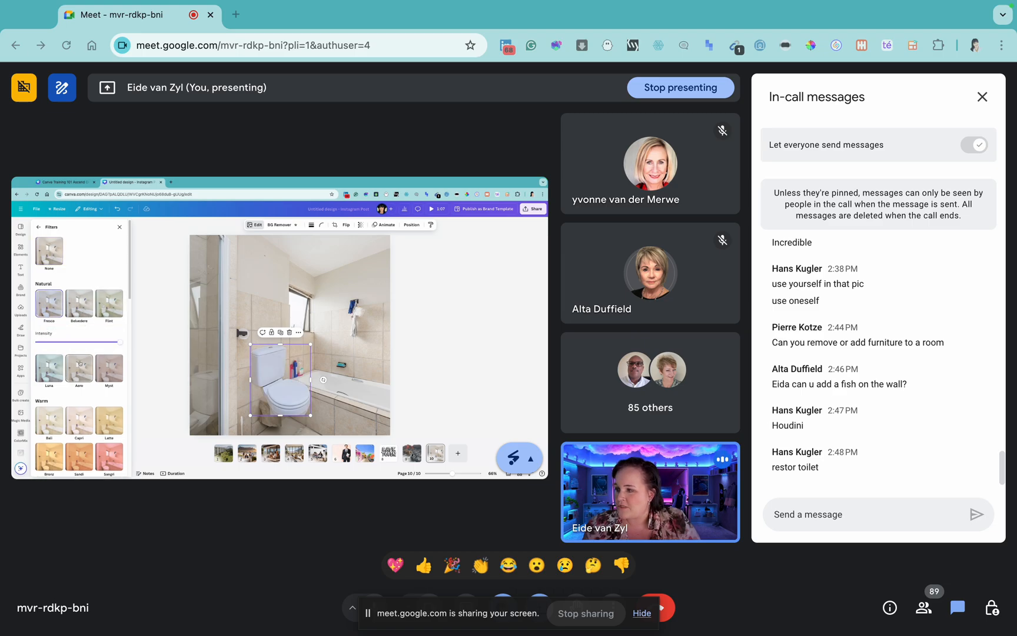
- Apply the Myst and Latte filters to the grabbed toilet, and apply the Latte filter to the bathroom background photo
click(104, 343)
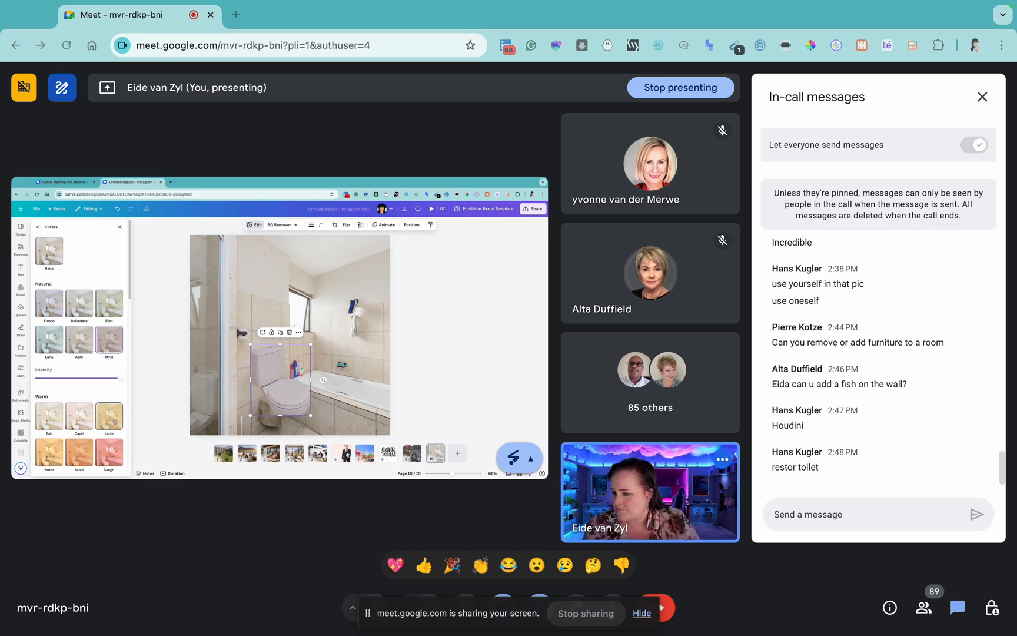
click(112, 356)
click(345, 280)
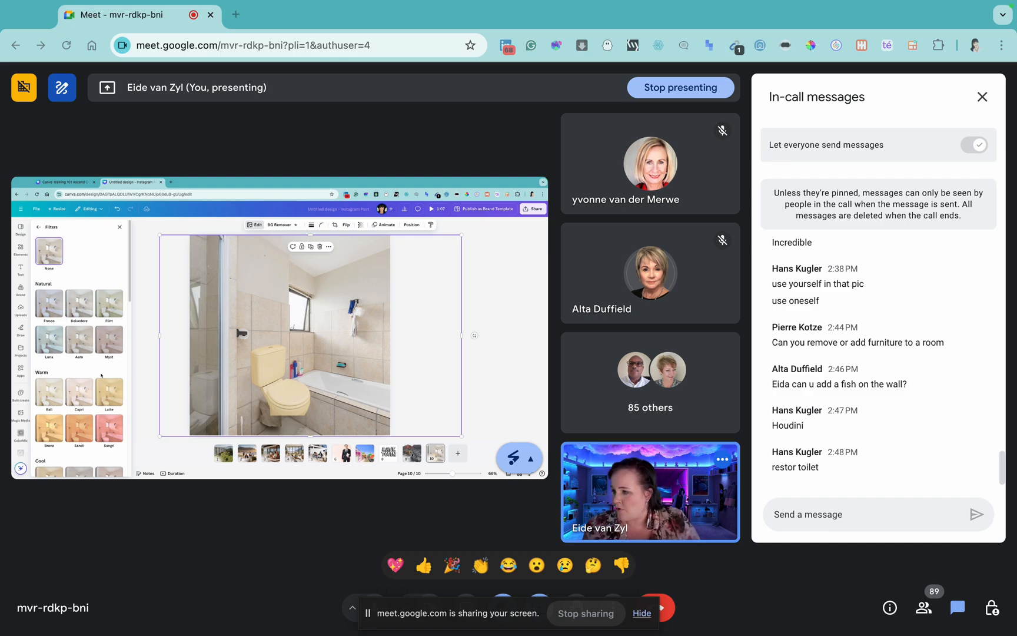
click(120, 404)
- Try the Sangri and Brenz filters from the Warm group on the grabbed toilet
click(268, 351)
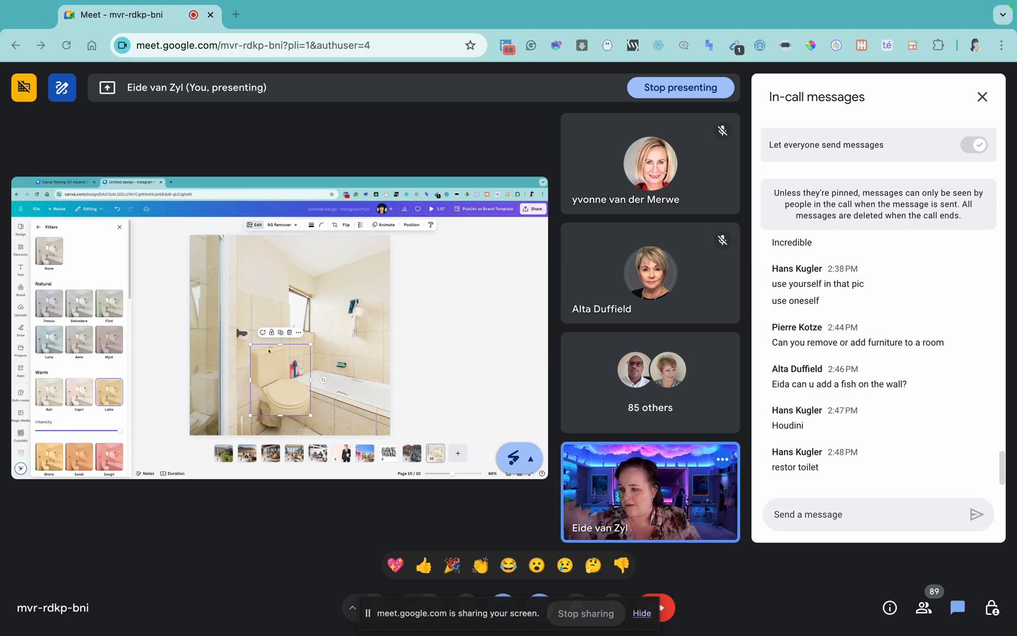
click(115, 455)
click(49, 428)
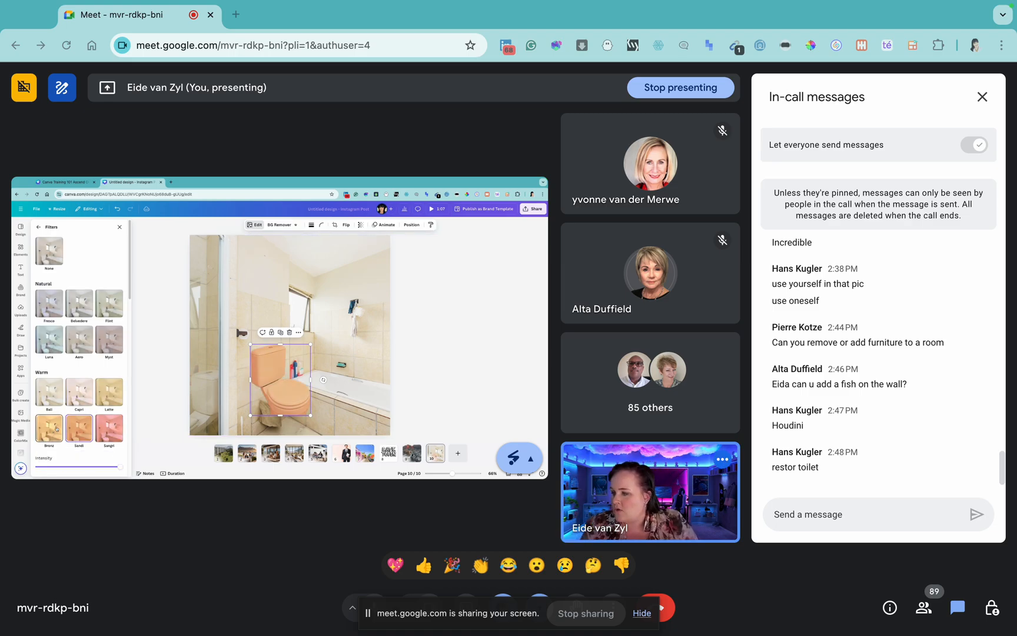
- Apply the Fade filter from the Vintage group to the toilet, lower its intensity to about a third, and return to the image editing options
scroll(112, 423, down, 5)
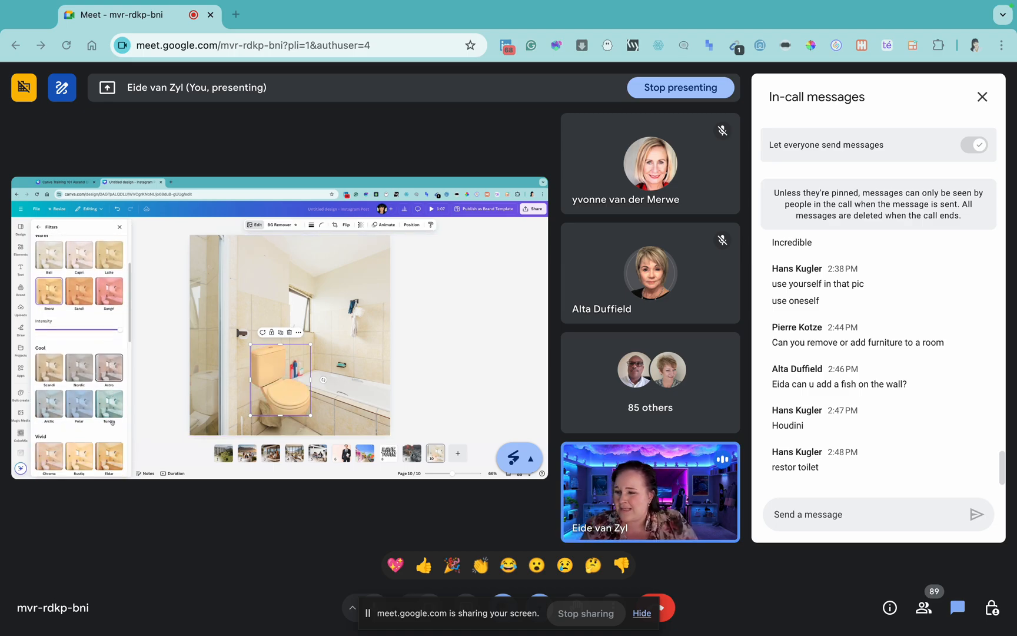
scroll(93, 348, up, 5)
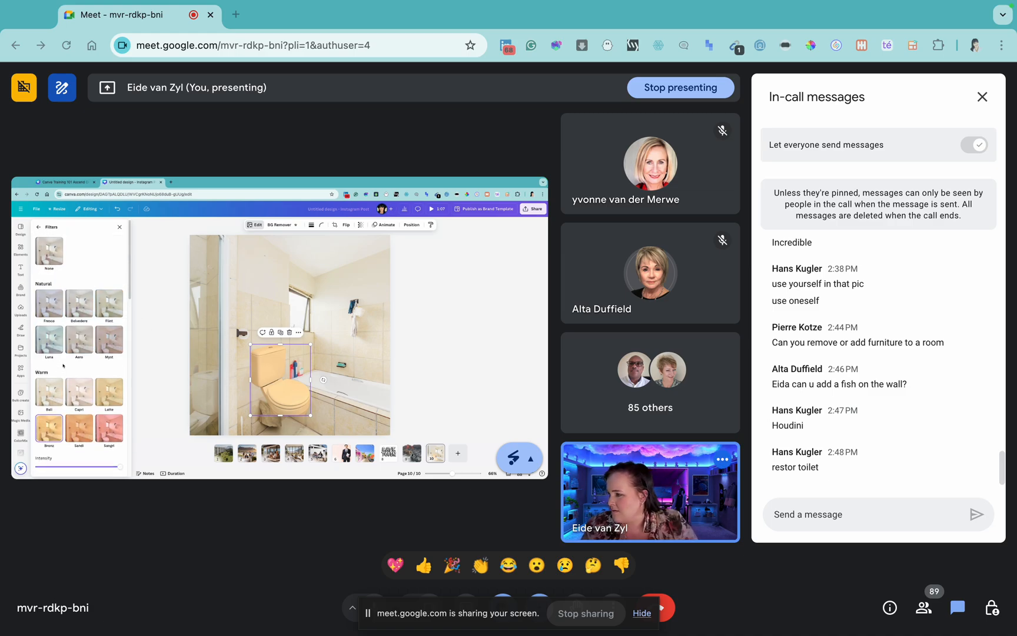
scroll(83, 333, down, 5)
scroll(83, 334, down, 3)
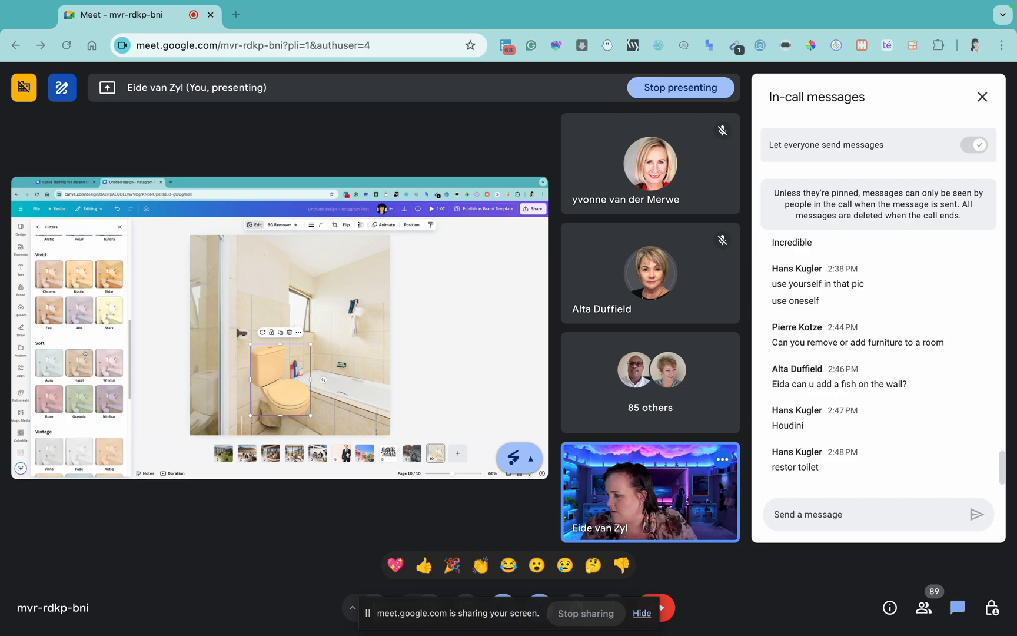
click(73, 386)
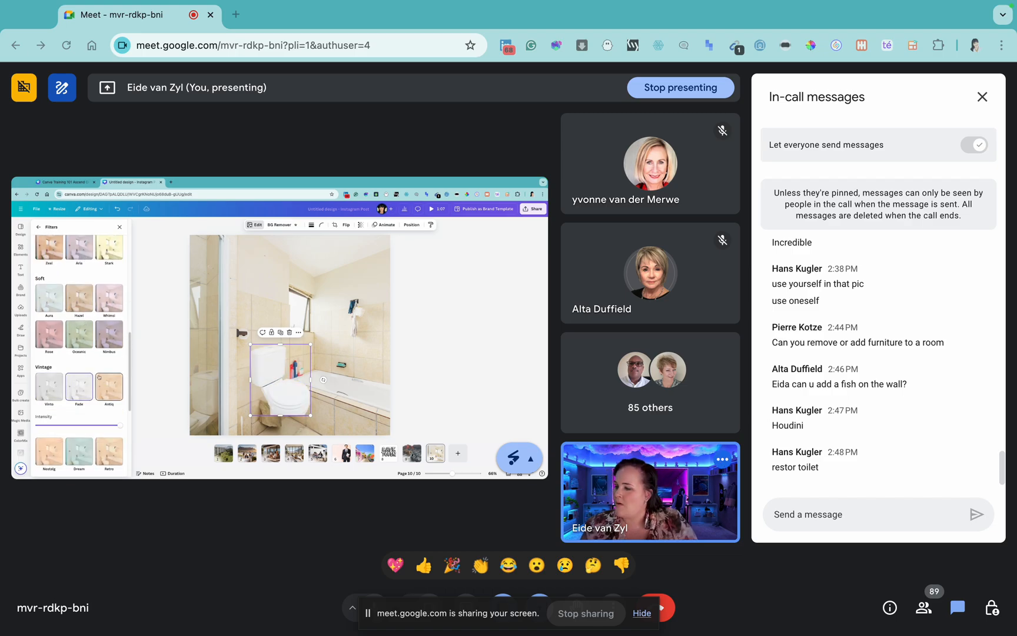
drag(120, 425, 65, 425)
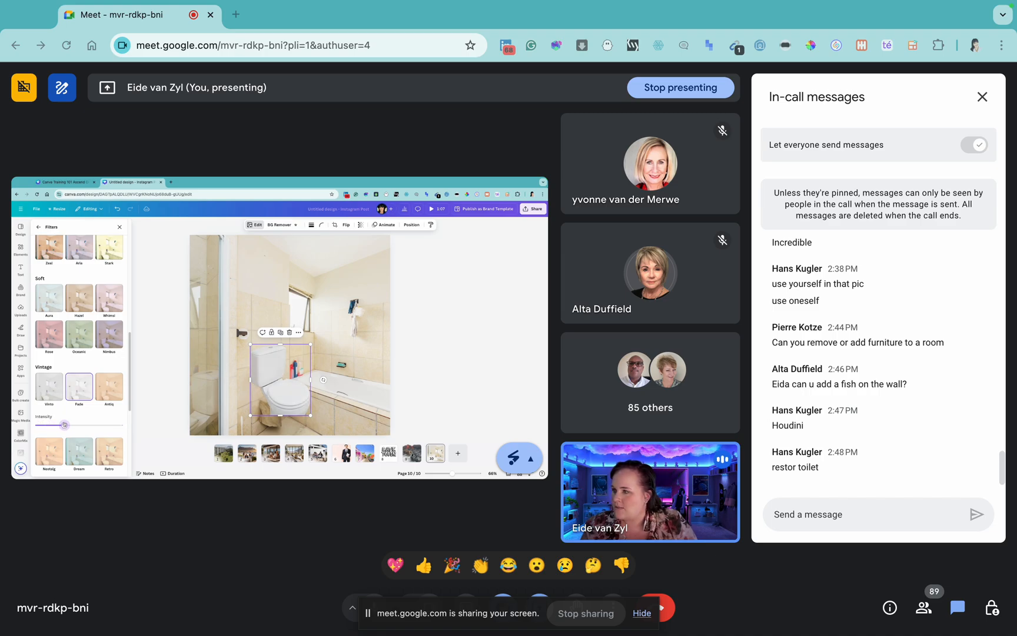
click(38, 227)
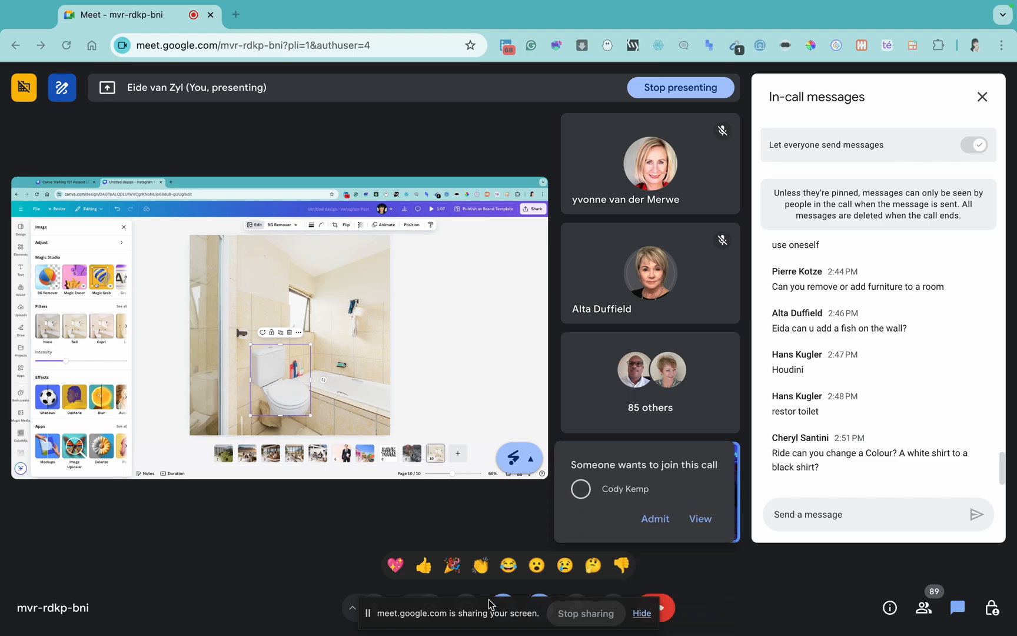
- Admit the waiting participant to the call and select the businessman photo on page 6
click(654, 521)
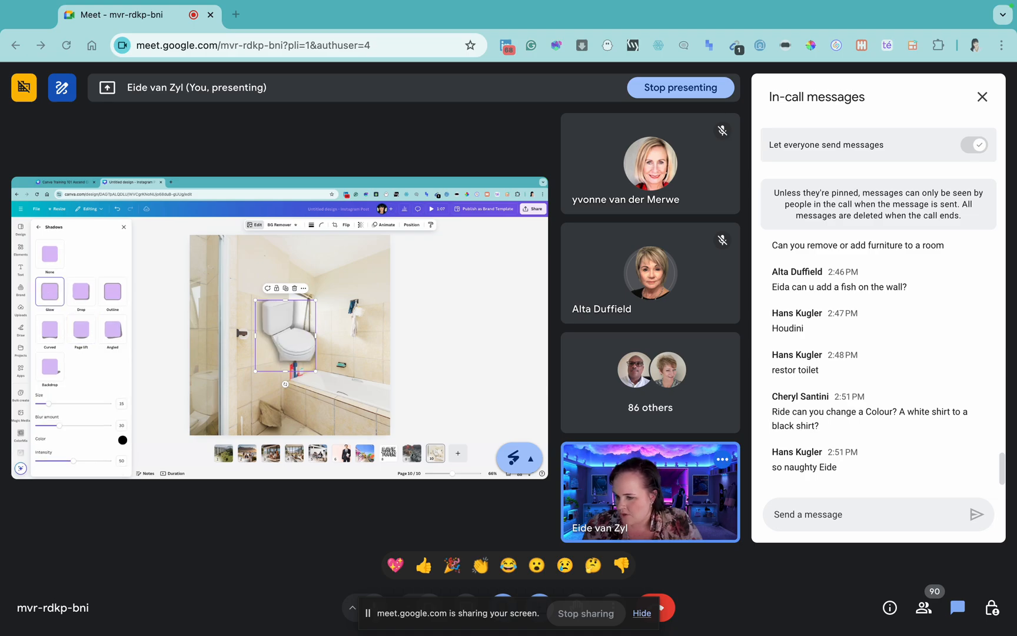
click(339, 456)
click(141, 264)
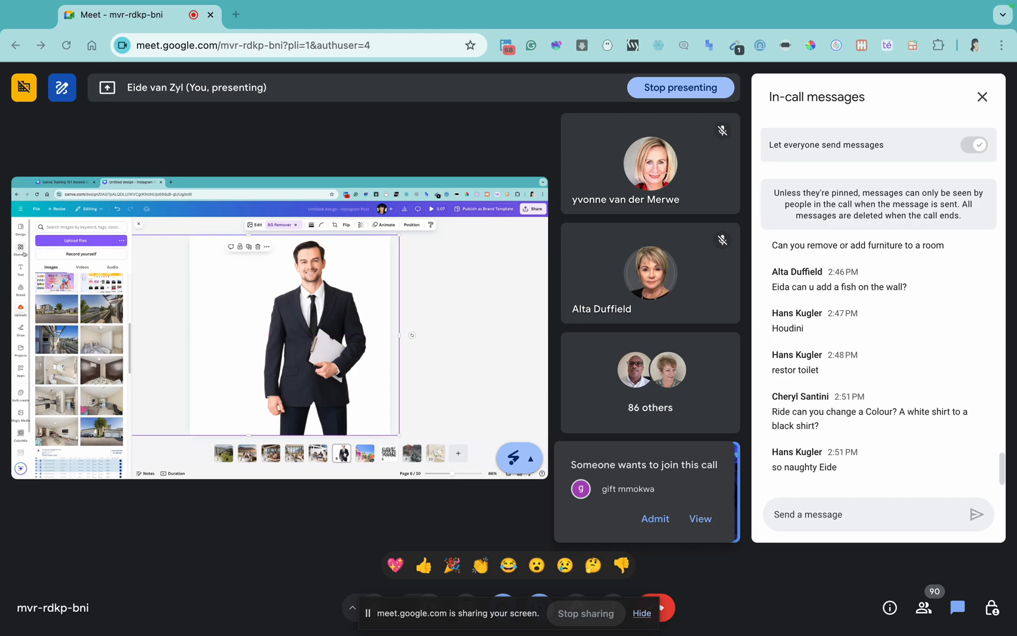
drag(57, 340, 209, 254)
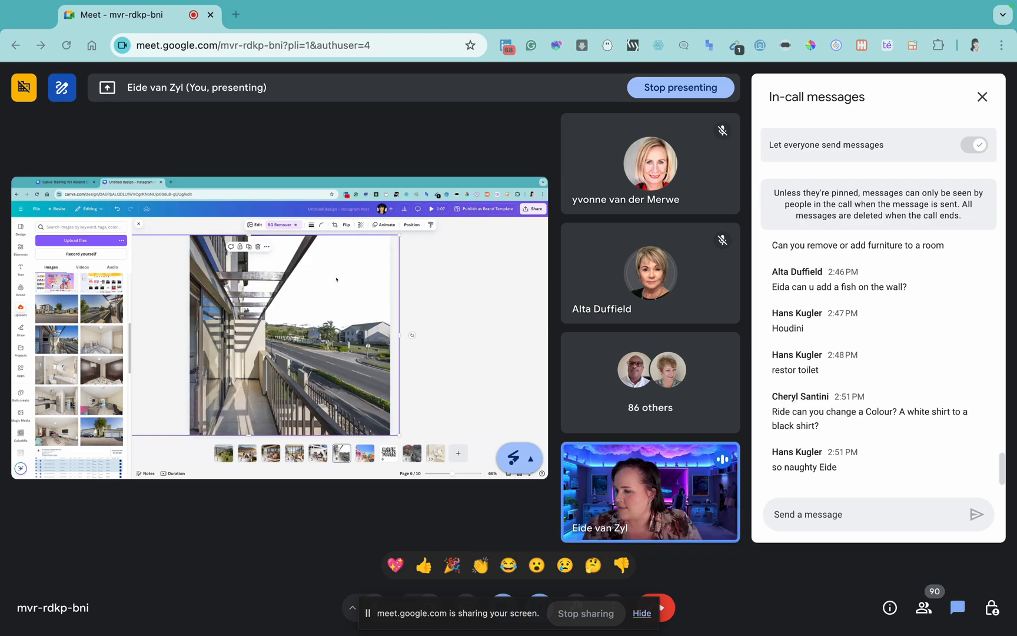
click(118, 208)
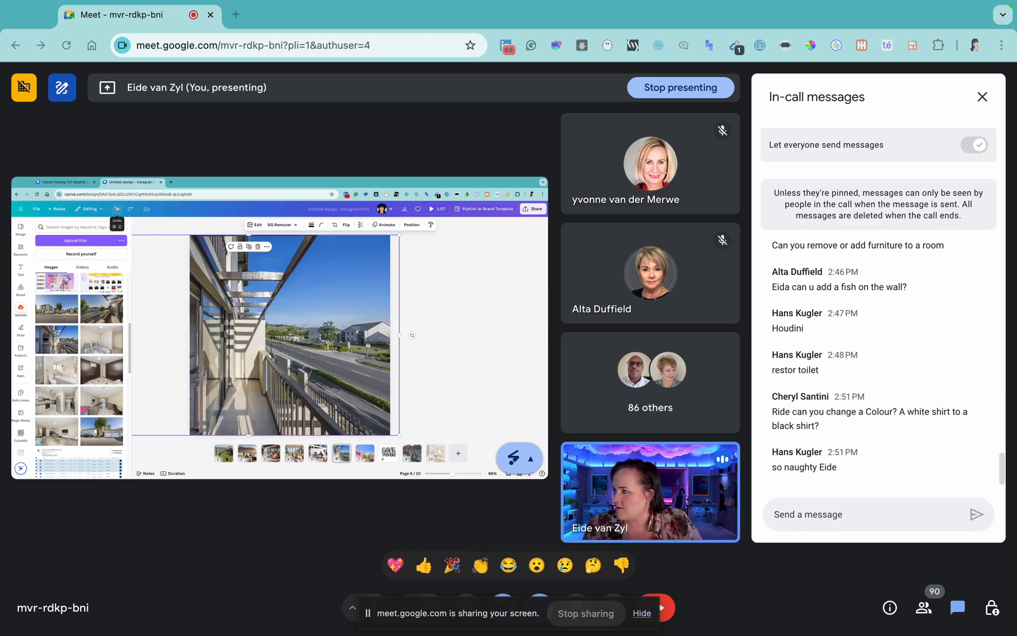
click(118, 208)
- Position the cut-out businessman in the lower-left part of the street photo, and admit the waiting participant to the Meet call
drag(289, 307, 341, 304)
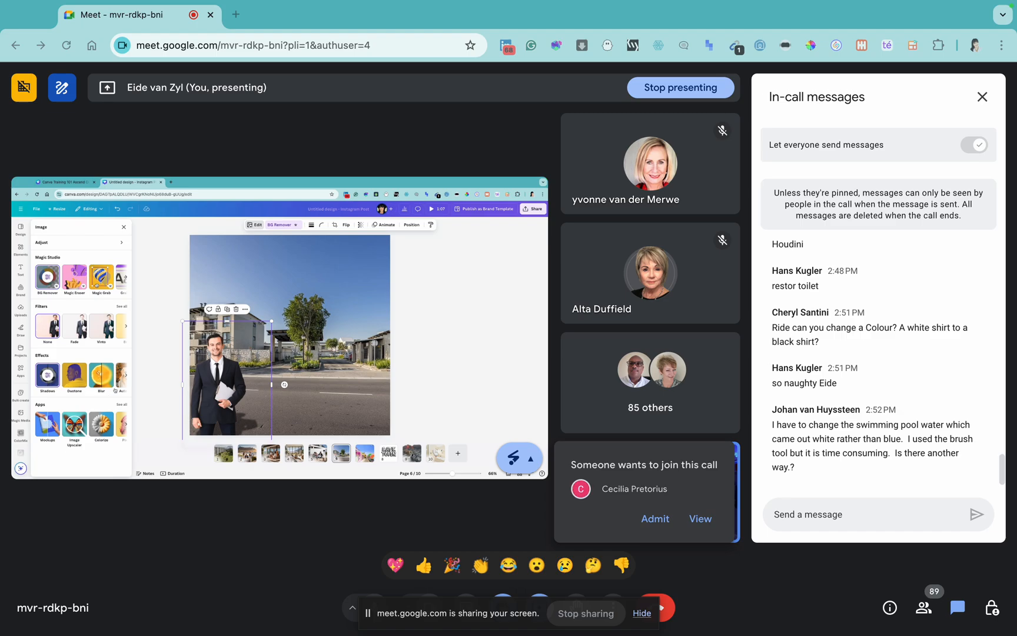
click(662, 526)
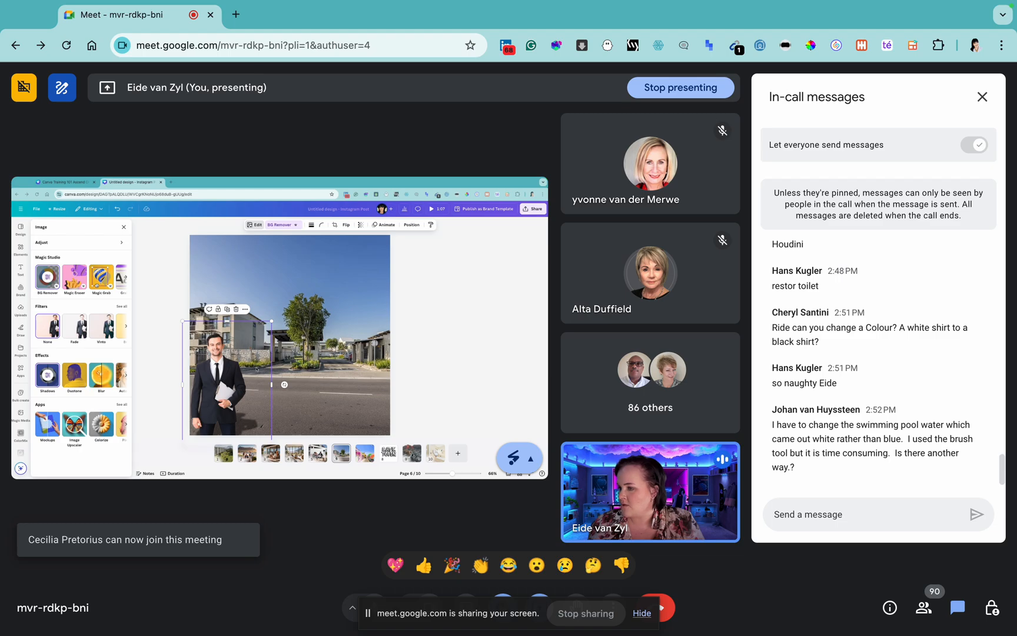
click(101, 375)
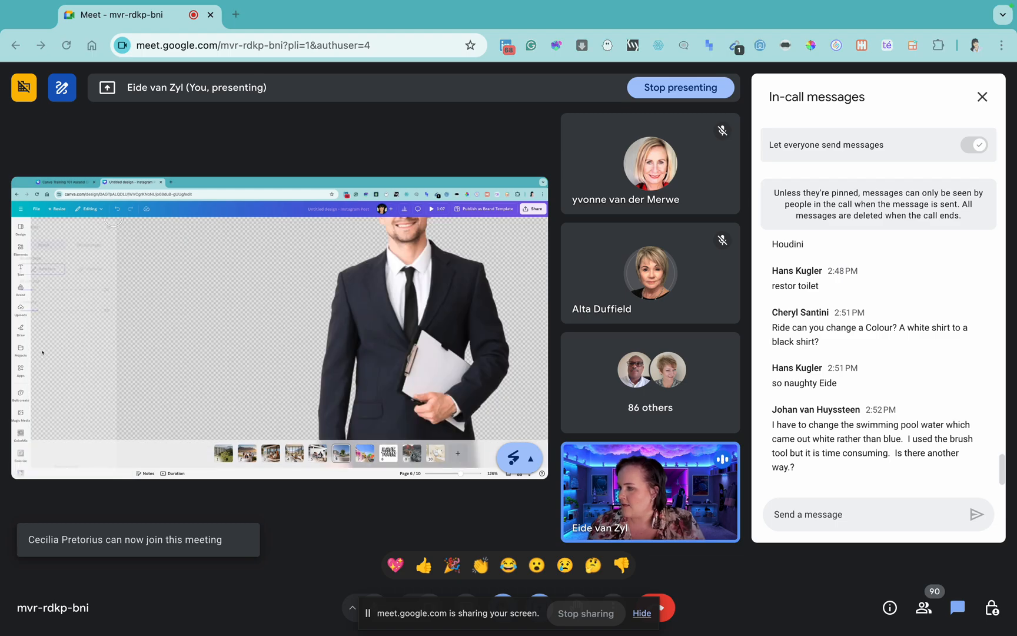
click(104, 244)
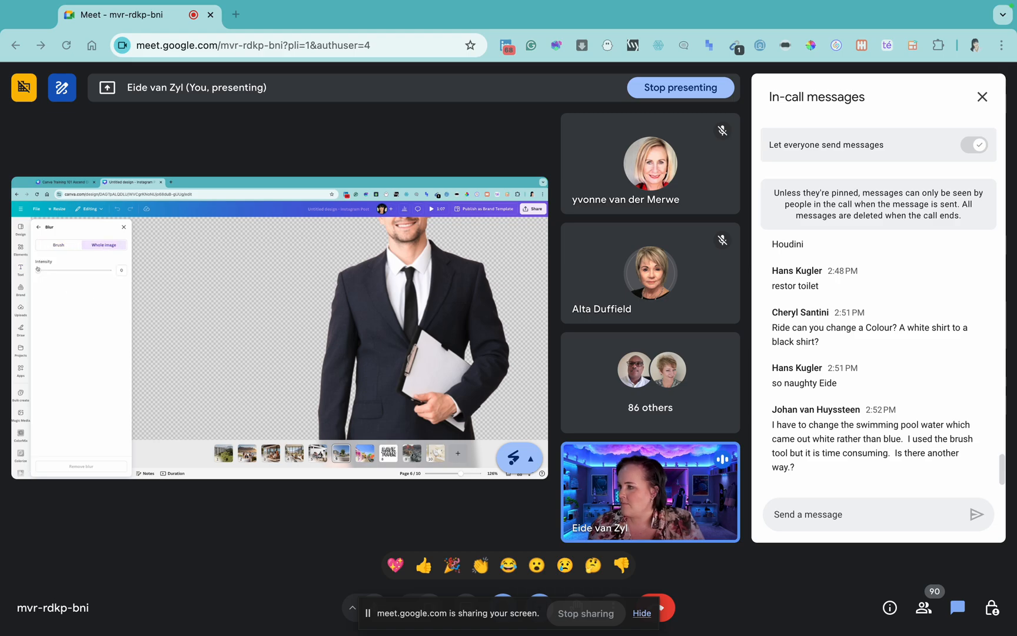
drag(59, 273, 21, 273)
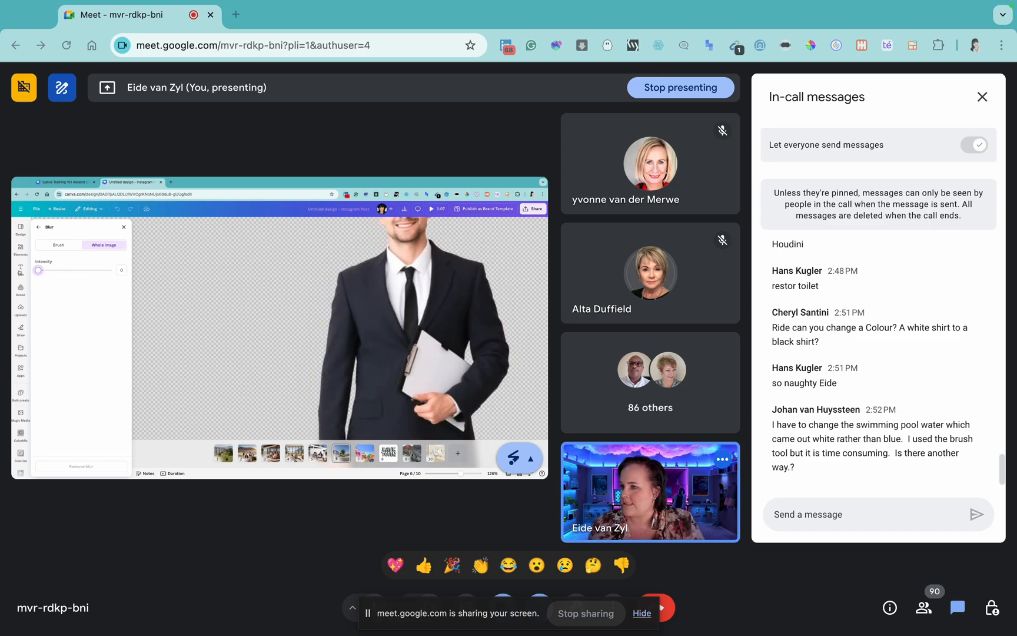
click(35, 227)
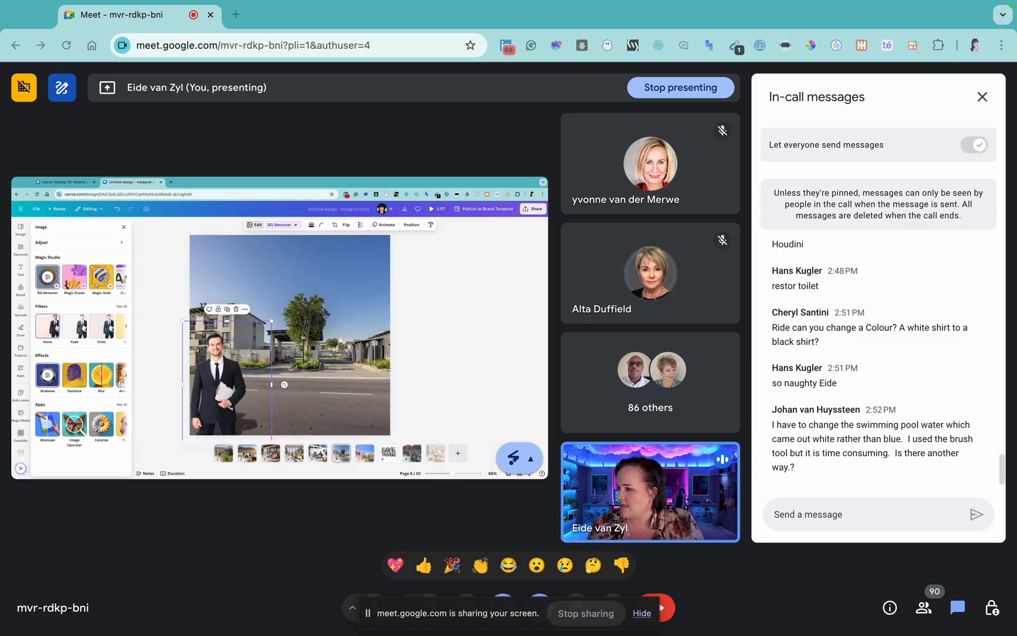
- Apply the Auto Focus effect to the businessman photo with blur intensity 27 and focus position 22.5
click(126, 375)
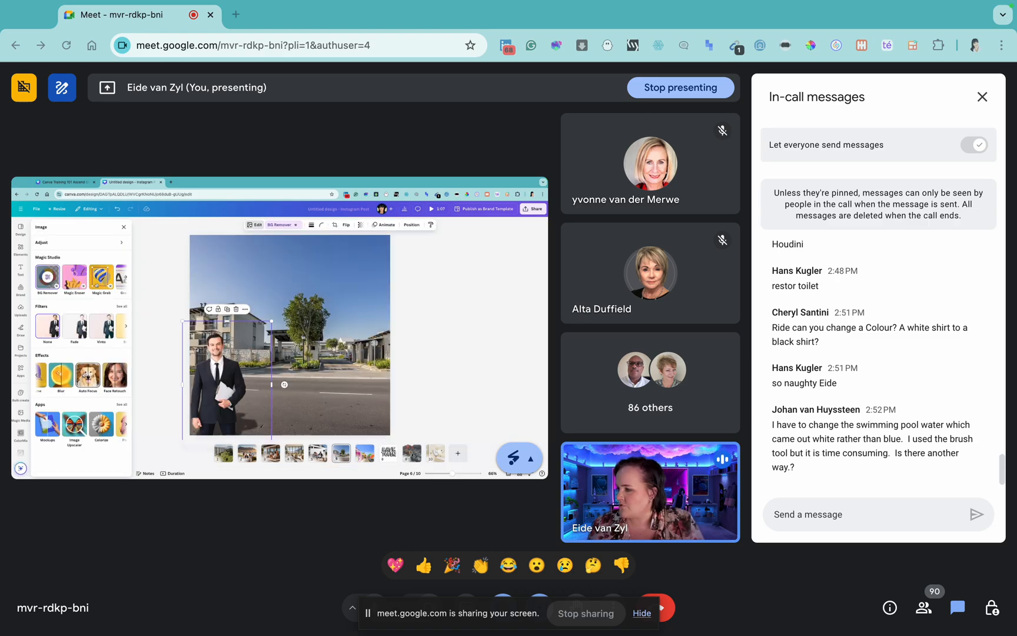
click(88, 375)
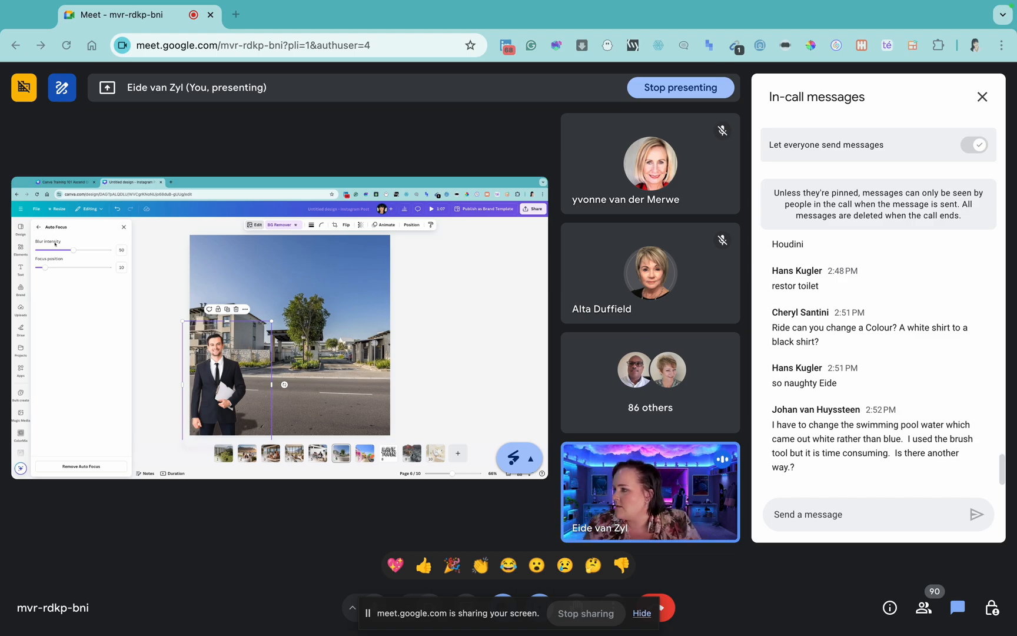
mouse_move(45, 267)
mouse_down()
mouse_move(70, 268)
mouse_move(54, 268)
mouse_up()
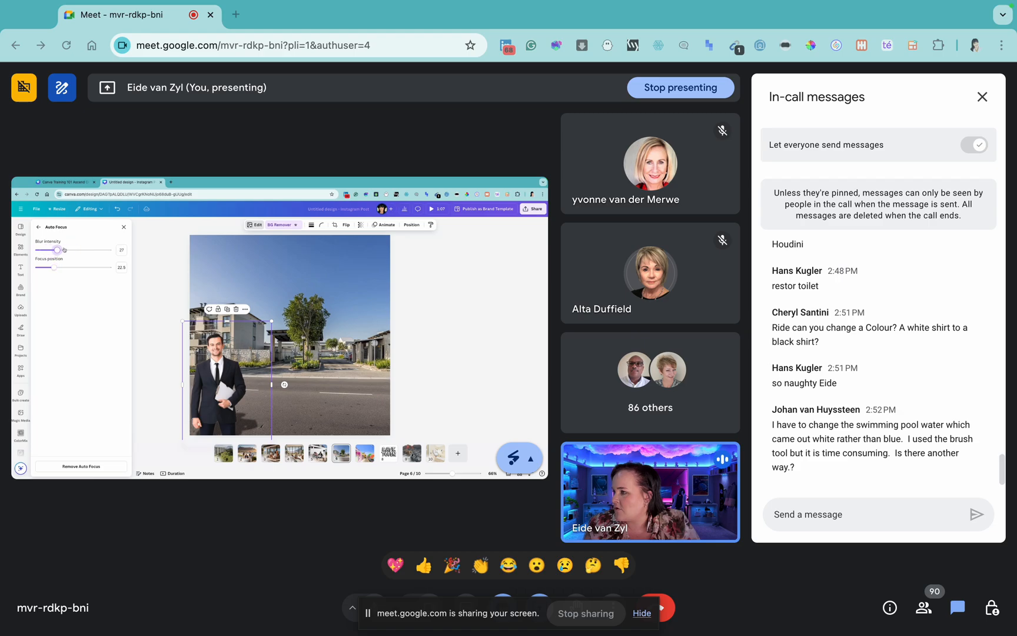
click(38, 227)
click(125, 276)
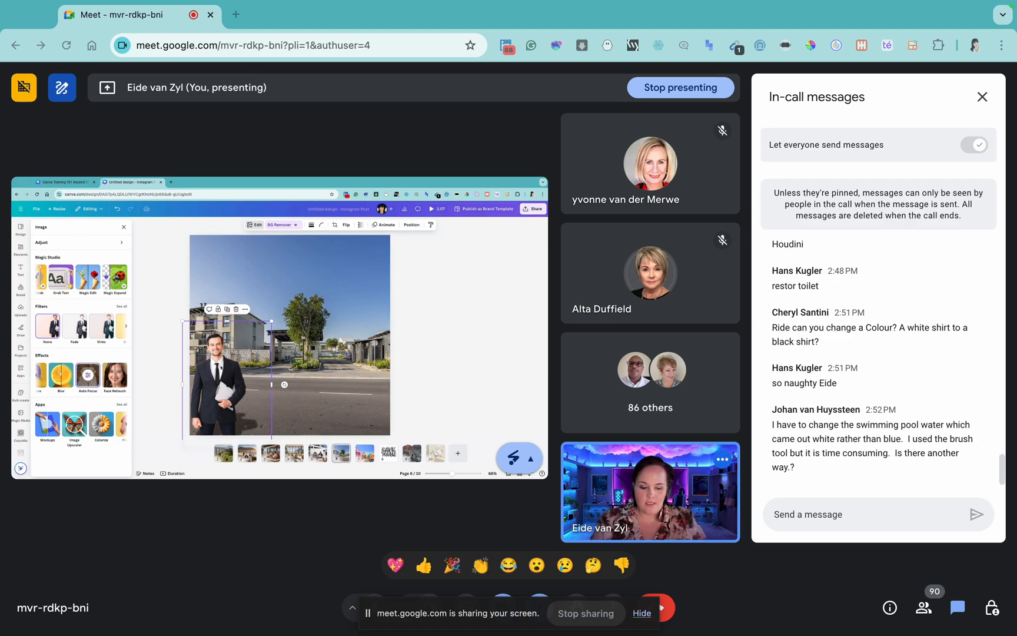
- Clear the images from page 6 and search the Elements photos for "older gentleman"
key(Delete)
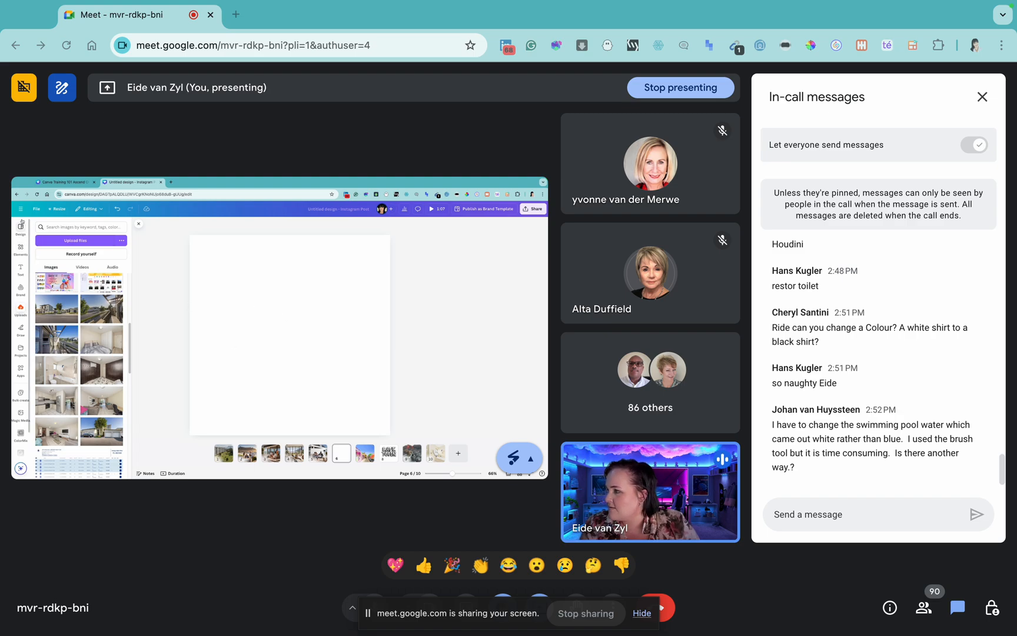
click(85, 225)
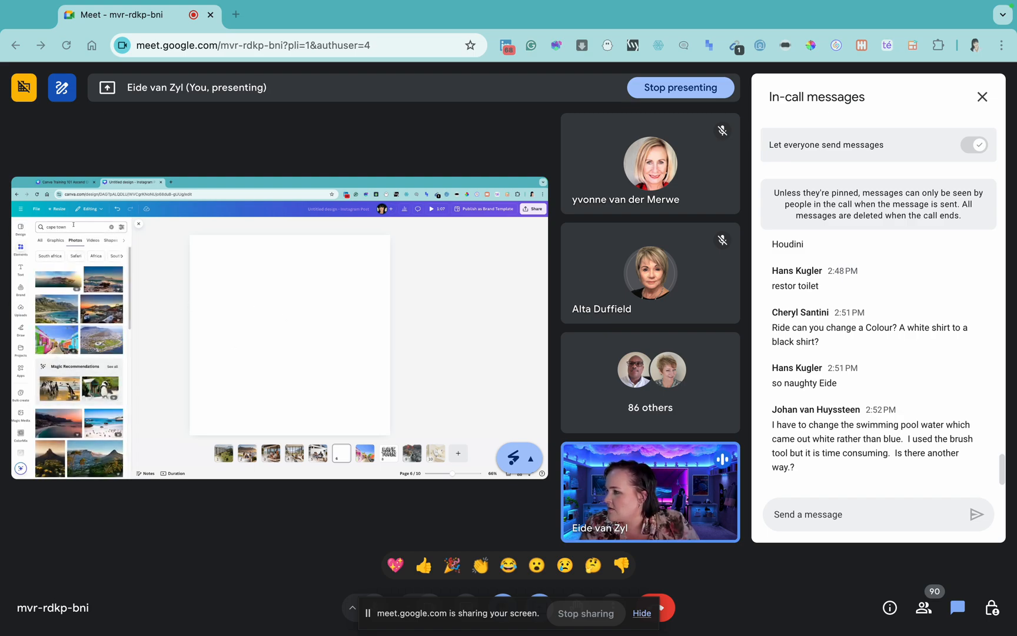
triple_click(86, 224)
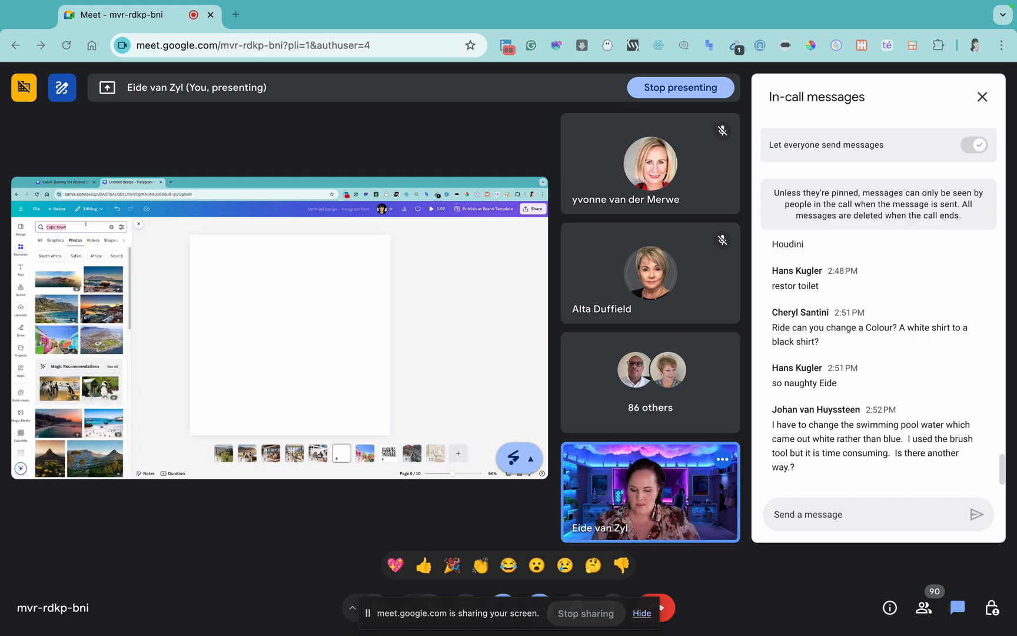
text(older gentlema)
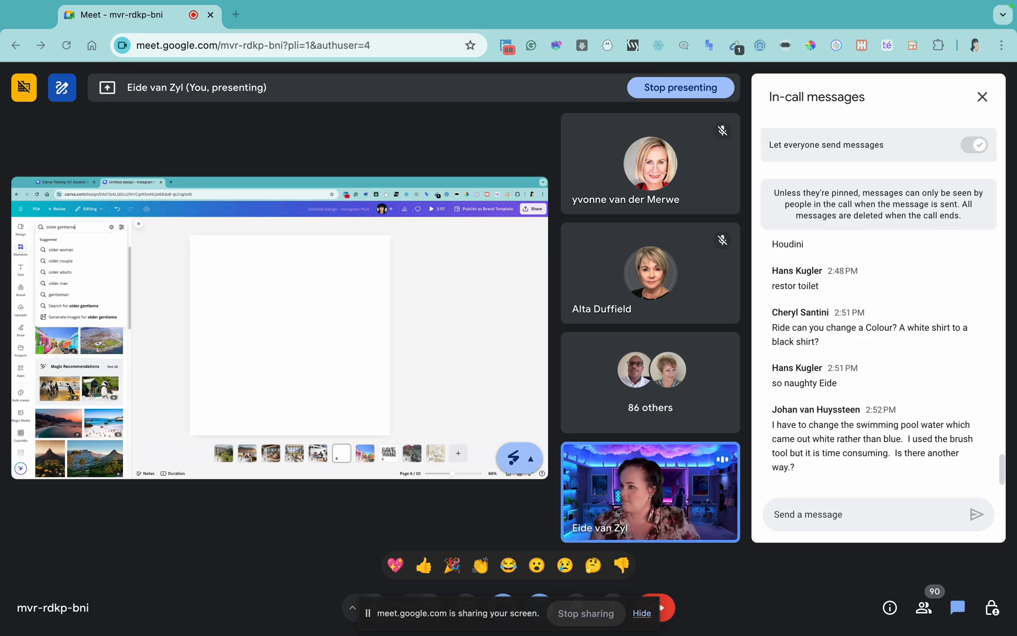
text(n)
key(Return)
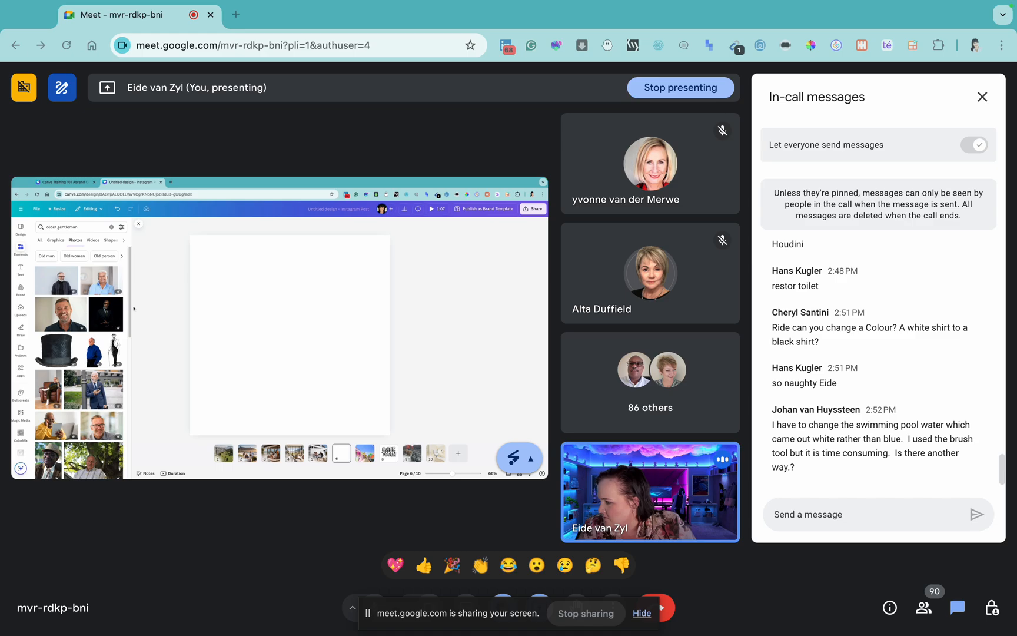
- Insert the photo of the white-haired man in a blue shirt and enlarge it across page 6
click(99, 280)
drag(323, 375, 478, 446)
drag(368, 365, 325, 355)
click(475, 408)
click(305, 295)
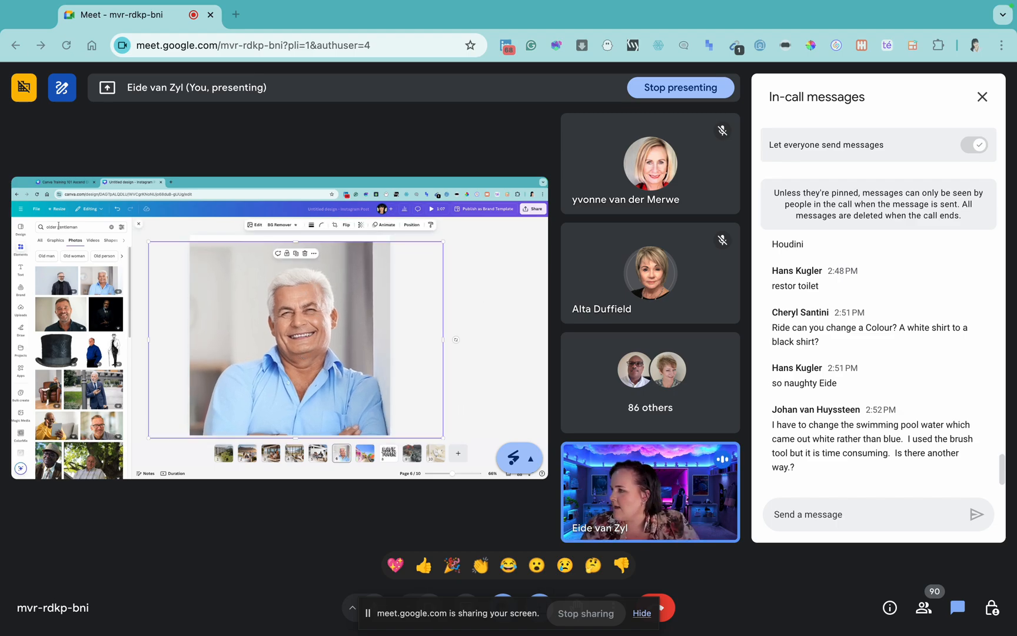
- Apply the Face Retouch effect to the white-haired man's photo with Smooth skin set to 88
click(253, 225)
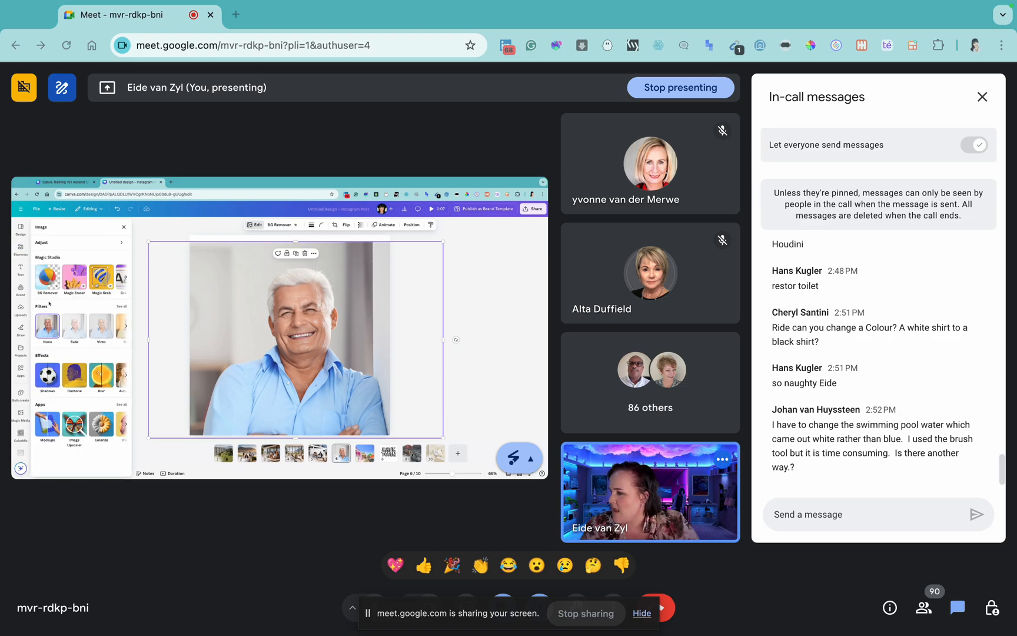
click(126, 375)
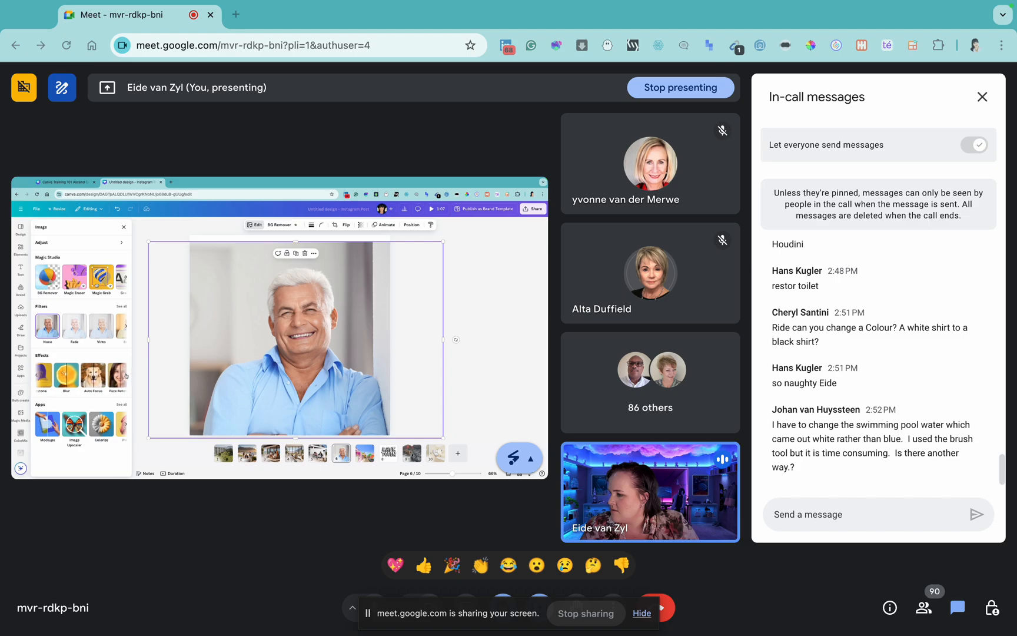
click(112, 373)
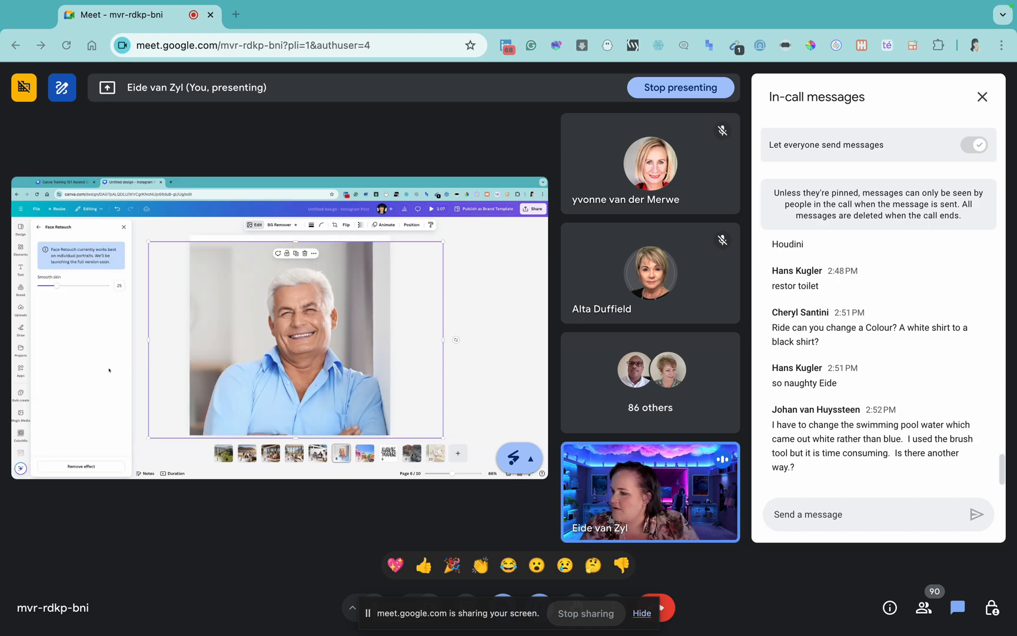
drag(57, 285, 88, 286)
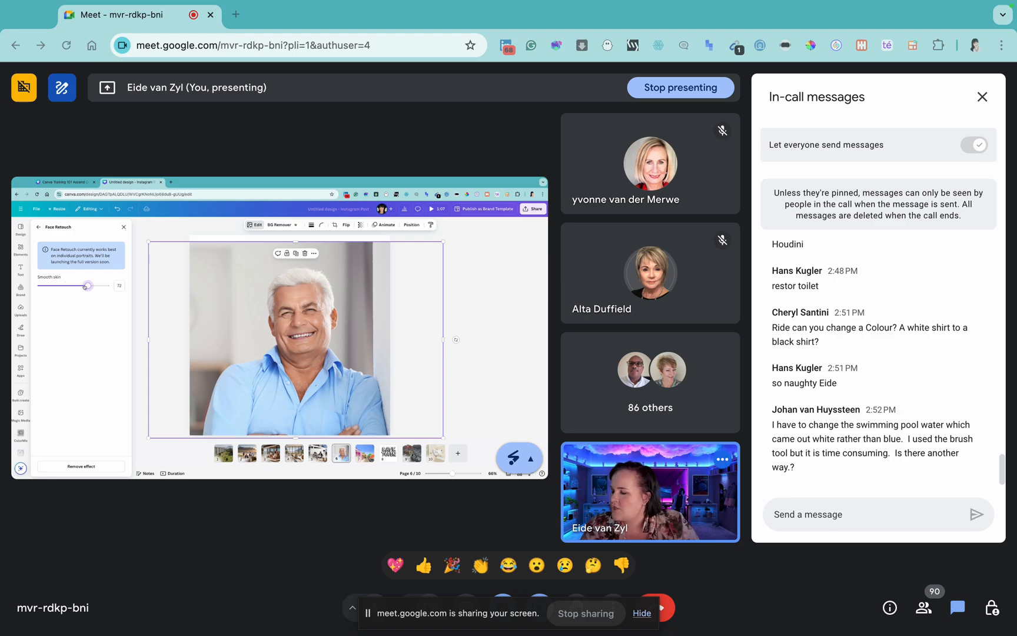
mouse_move(88, 286)
mouse_down()
mouse_move(101, 286)
mouse_move(65, 285)
mouse_move(99, 286)
mouse_up()
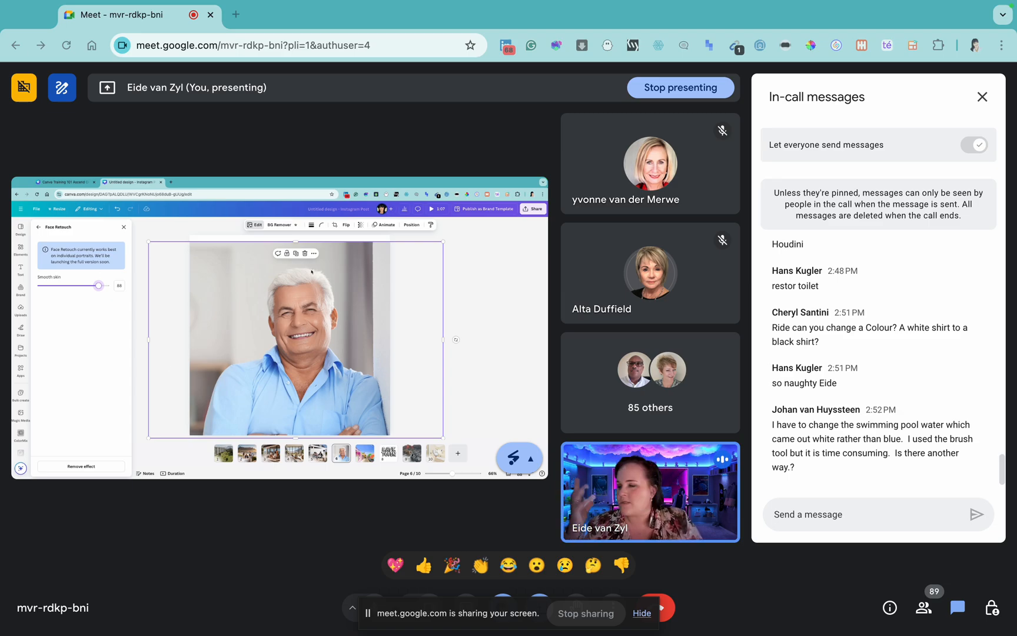
- Switch to the Canva Training 101 presentation and show the "Setting up your brand kit" slide
click(62, 182)
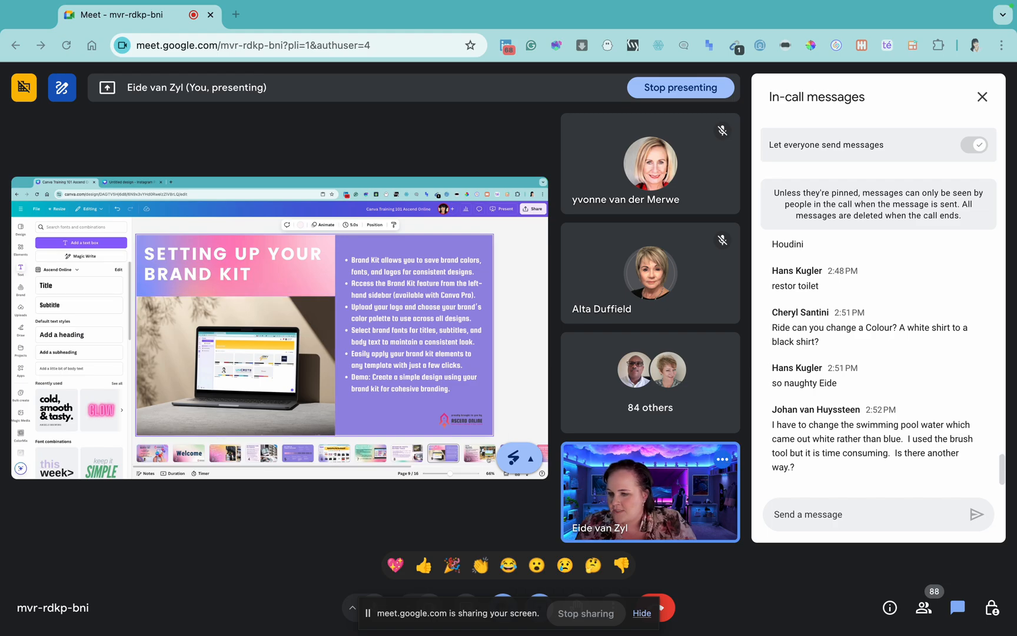
click(480, 453)
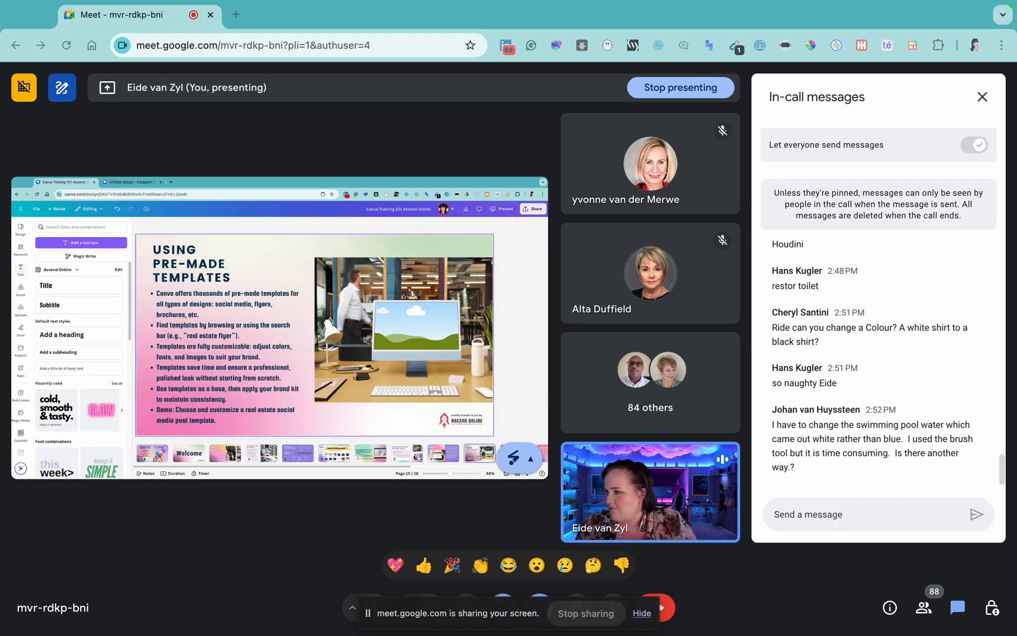
click(450, 458)
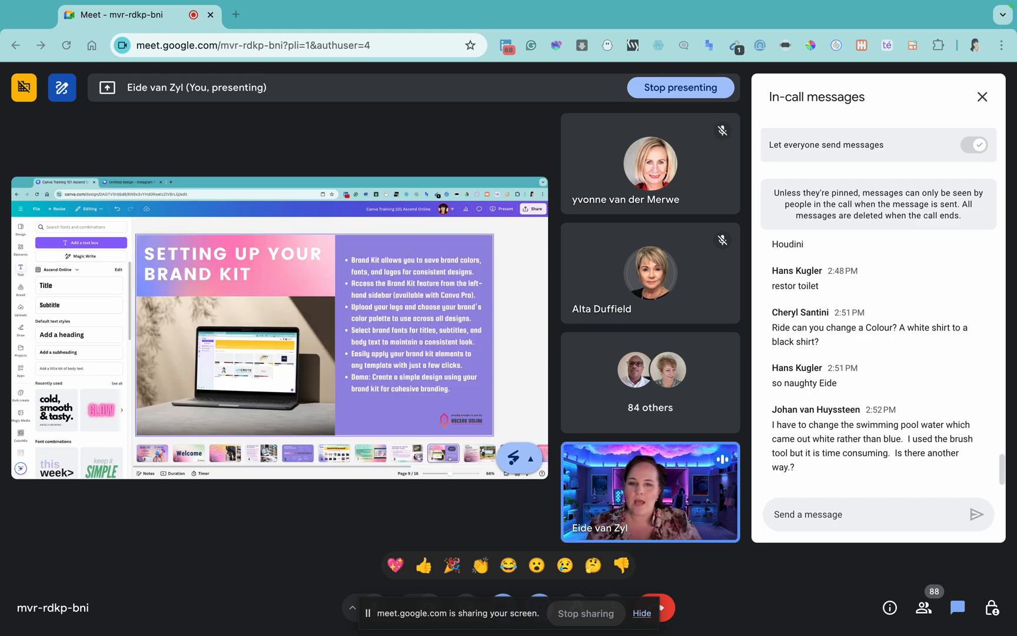
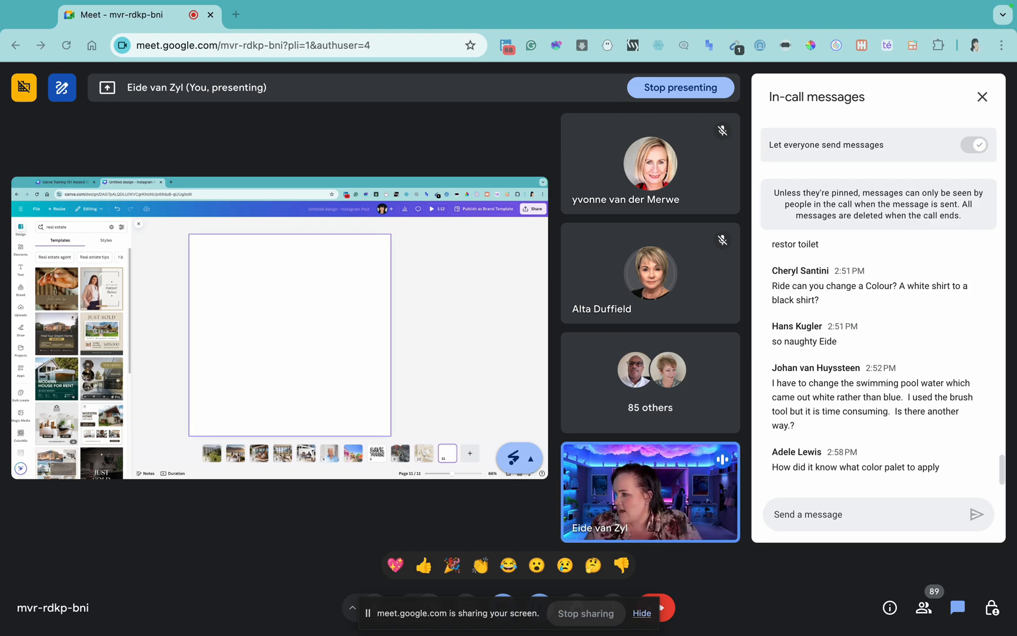
- Apply the beige Just Sold real estate template to blank page 11 and switch to the Exp brand kit
click(98, 331)
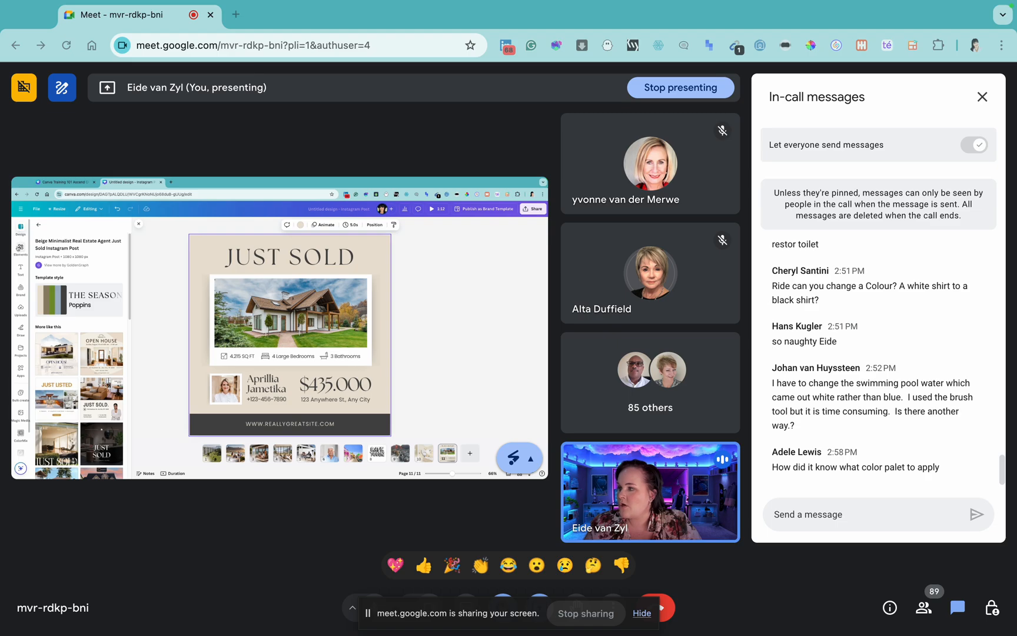
click(21, 288)
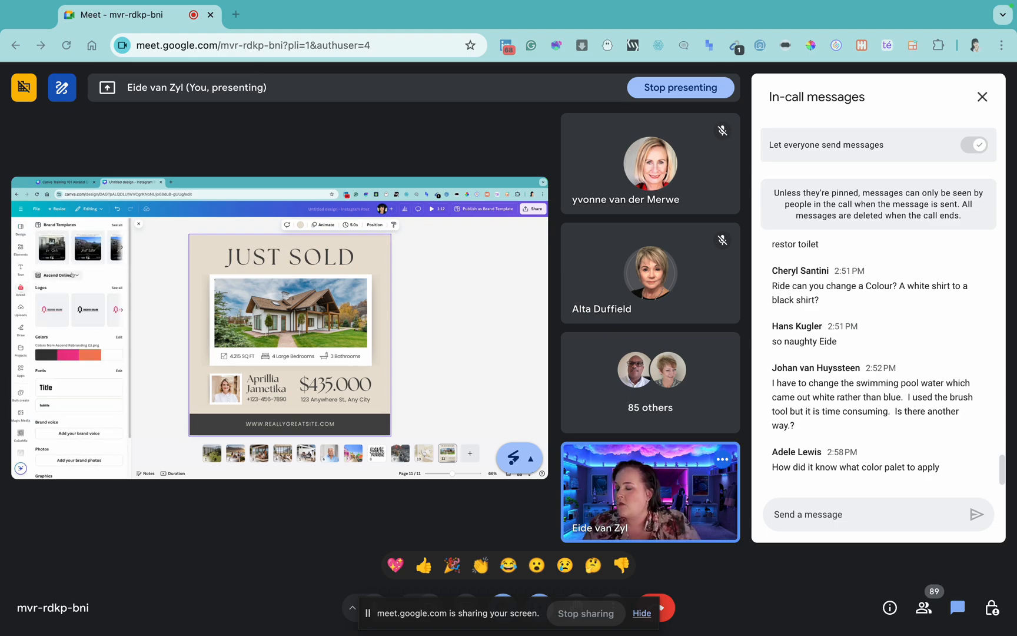
click(72, 275)
click(265, 347)
click(347, 423)
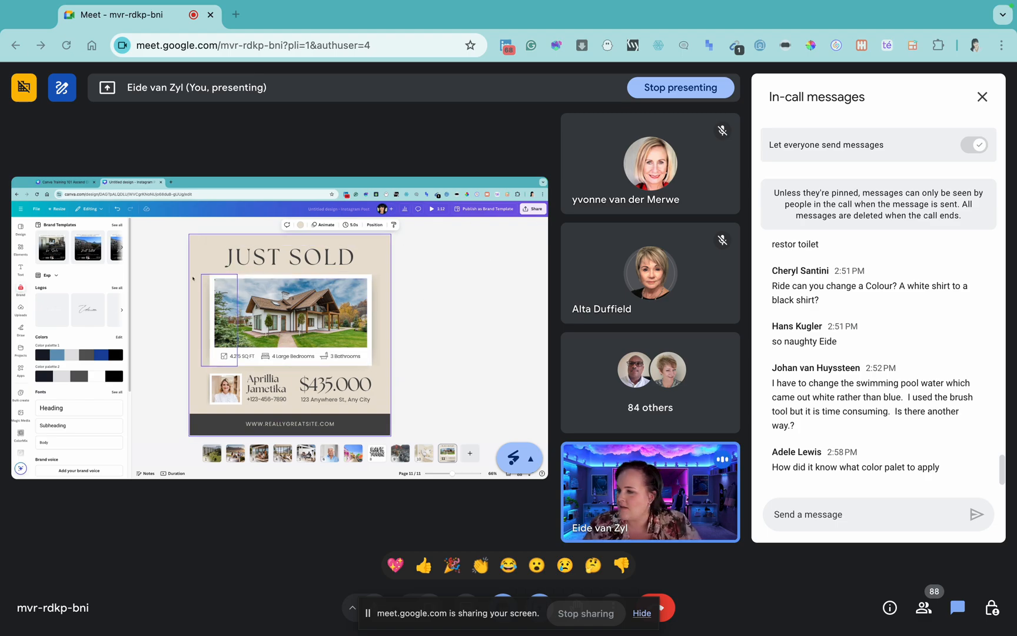
- Shuffle the Exp brand colour palettes on the Just Sold post, ending with palette 2 as white background, light-grey photo frame and black footer
click(78, 376)
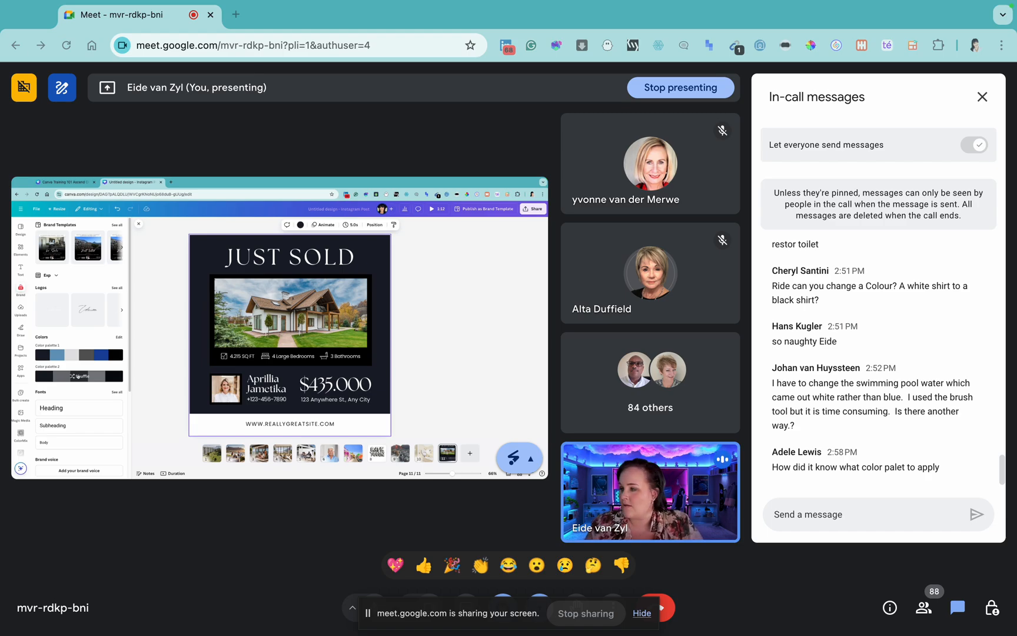
click(80, 357)
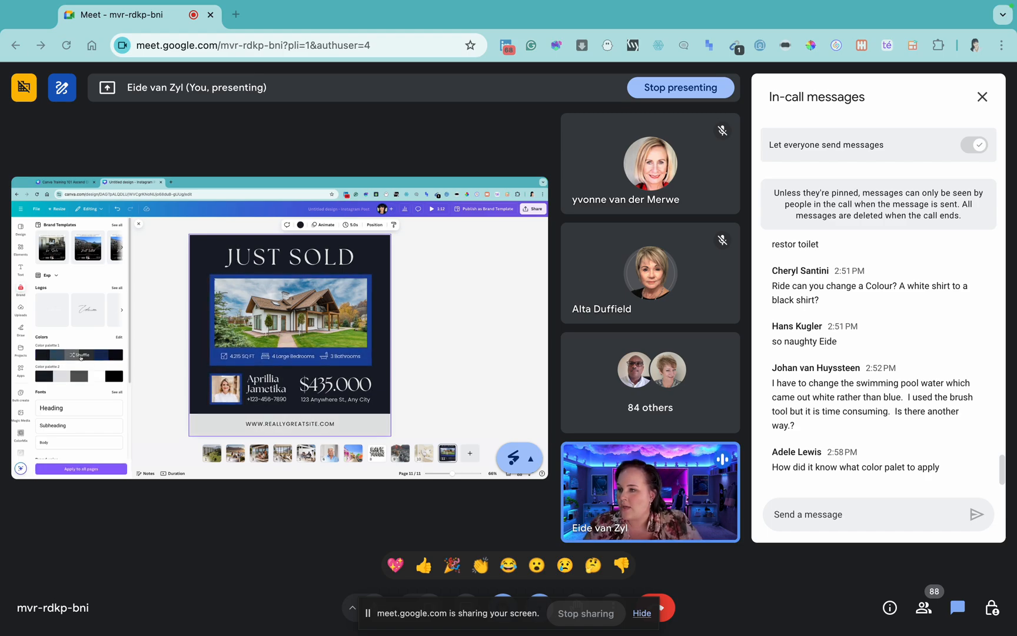
click(80, 356)
click(81, 356)
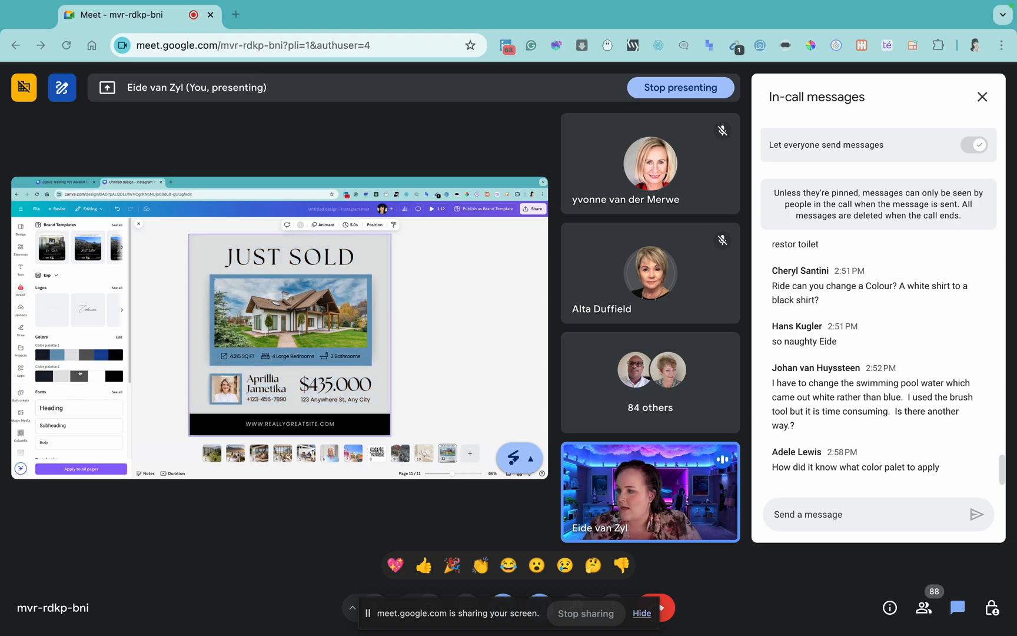
click(79, 376)
click(79, 376)
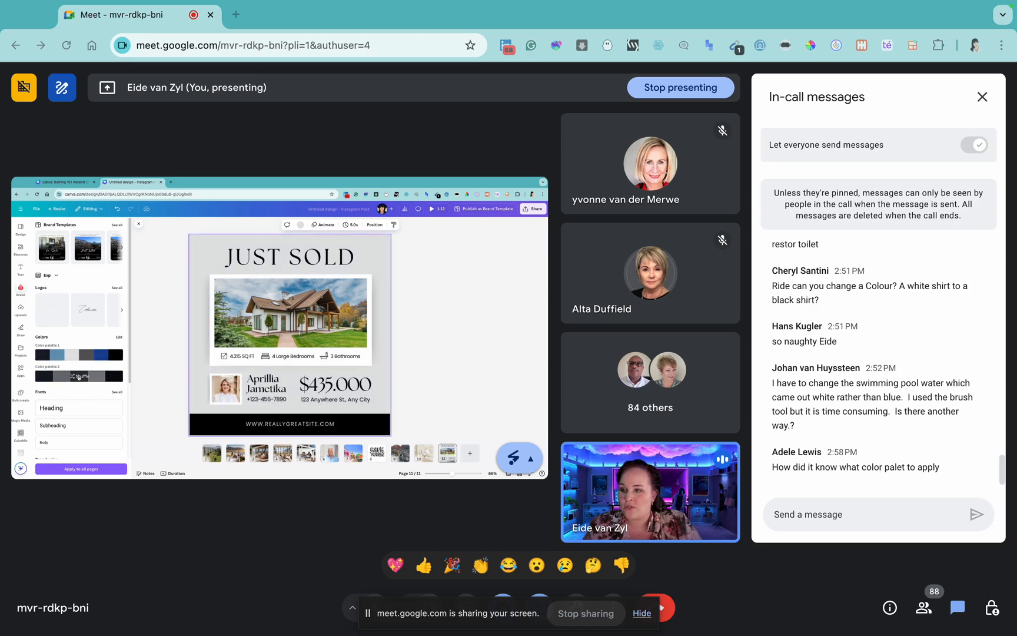
click(79, 376)
click(79, 376)
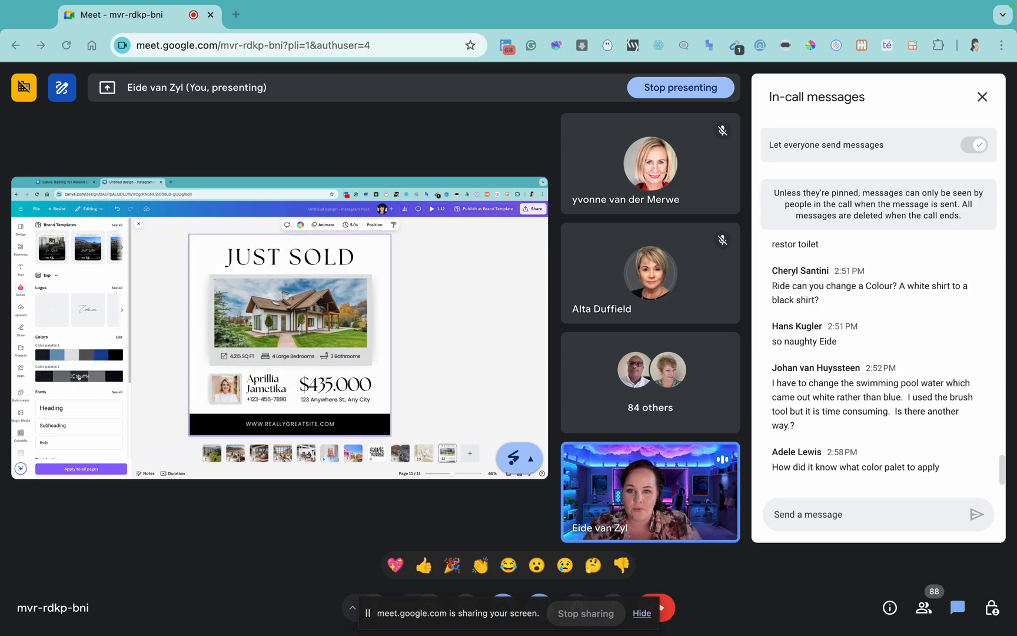
- Shuffle Exp colour palette 2 to give the Just Sold post a black background and white footer, and return to the Canva home page
click(79, 376)
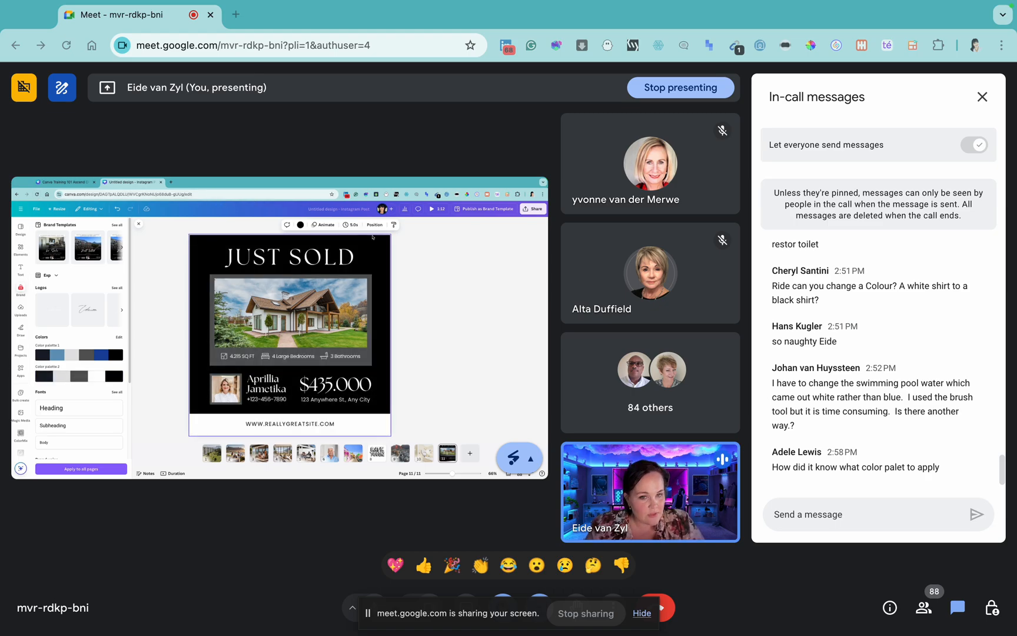
click(21, 209)
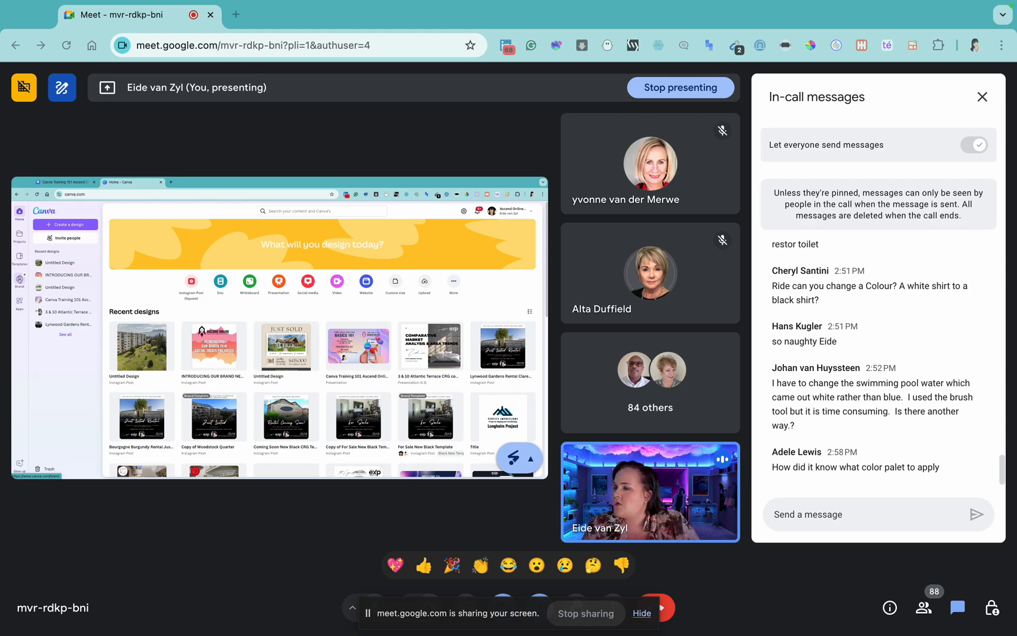
- Create a new brand kit named with the attendee's first name followed by "eXp"
click(19, 280)
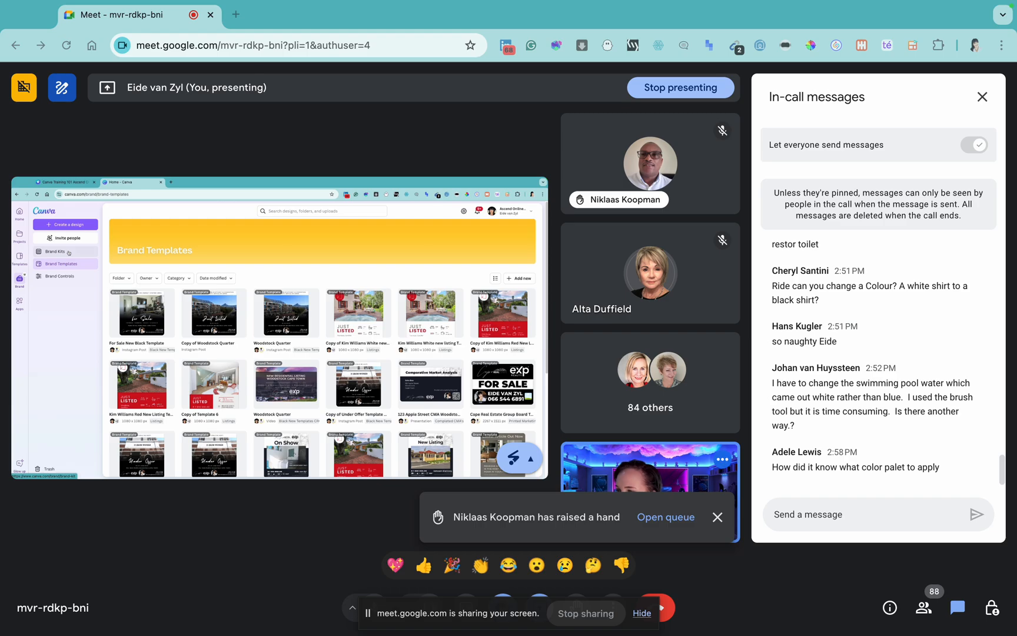
click(68, 252)
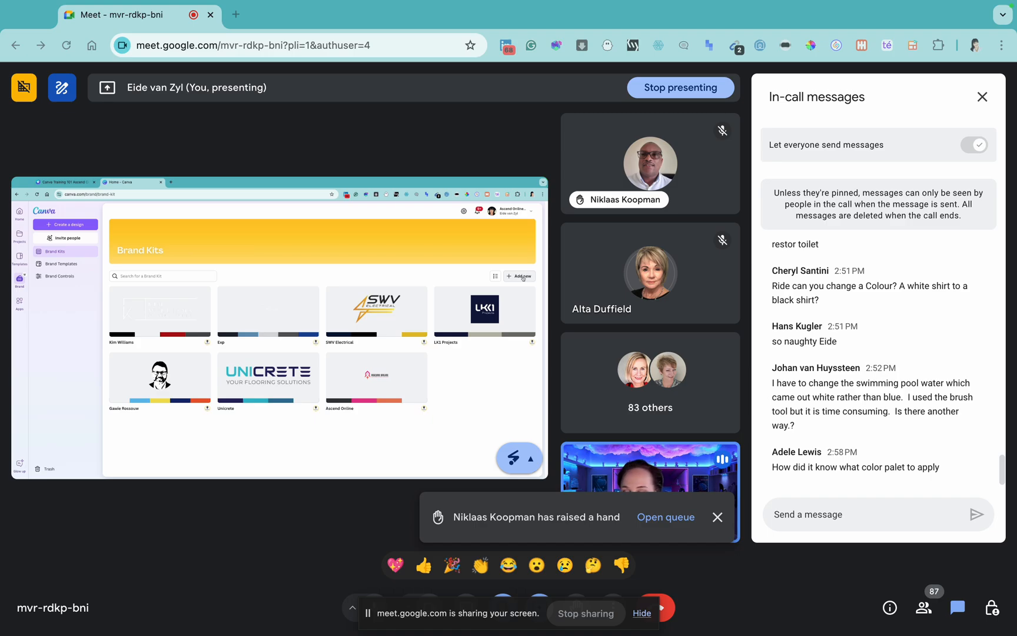
click(523, 278)
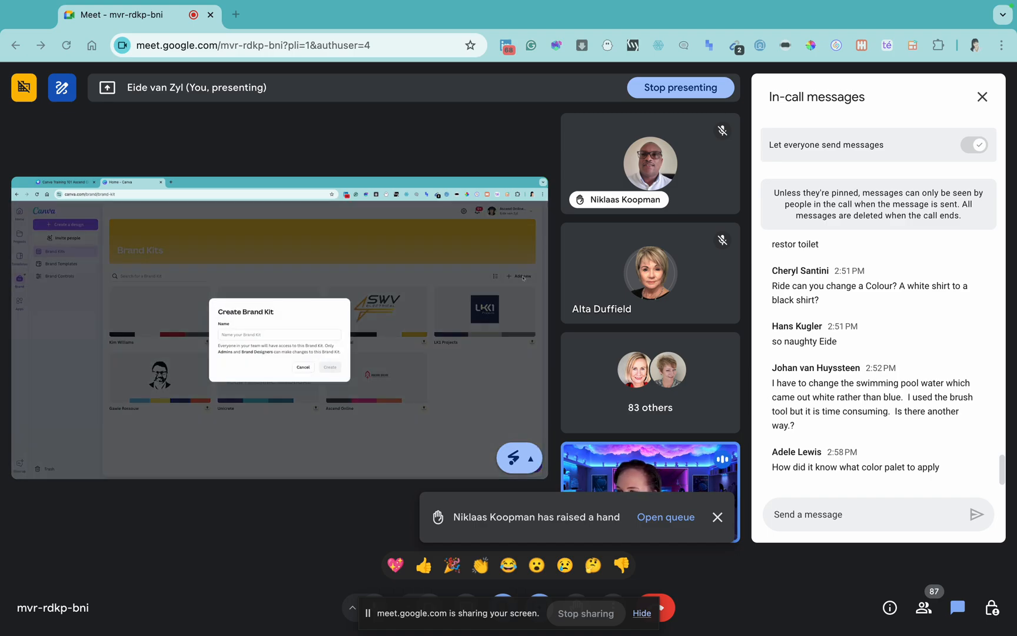
text(Alida eXp)
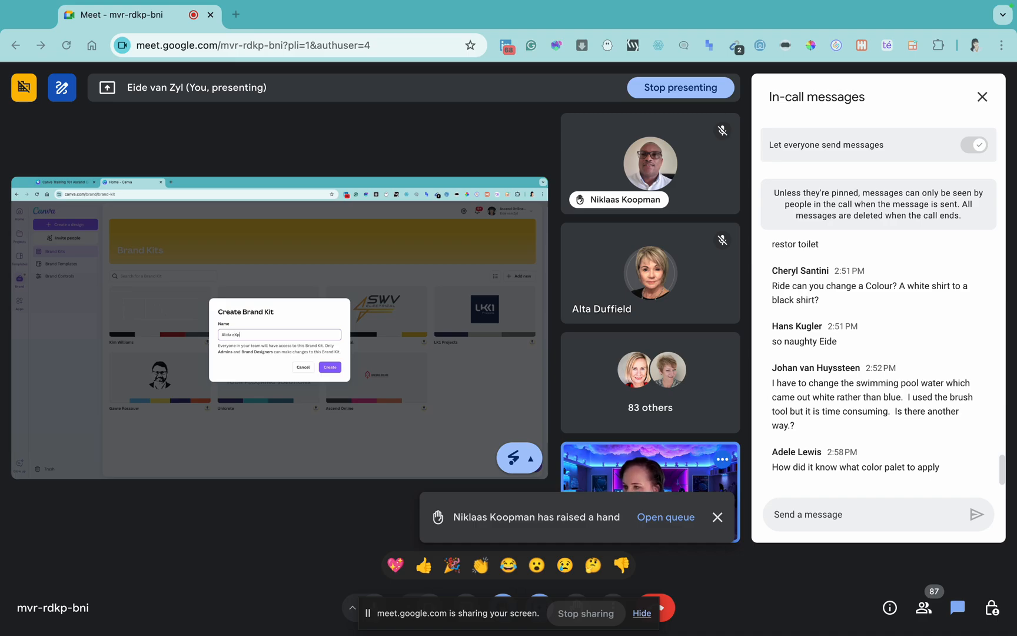
key(Return)
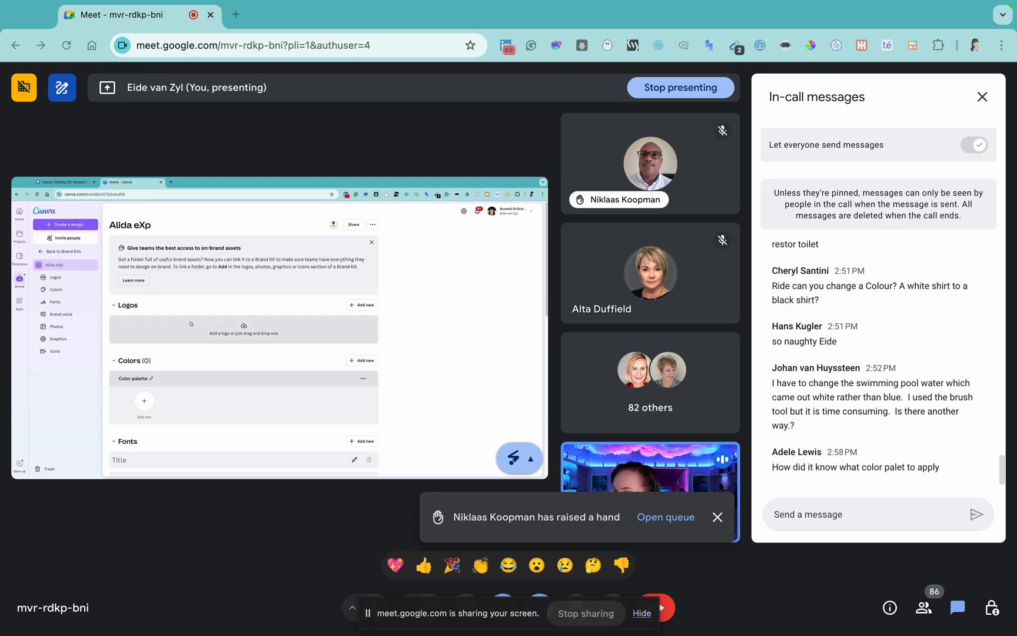
- Set the new brand kit's Title font to Roboto and save it
scroll(195, 341, down, 1)
scroll(204, 406, down, 4)
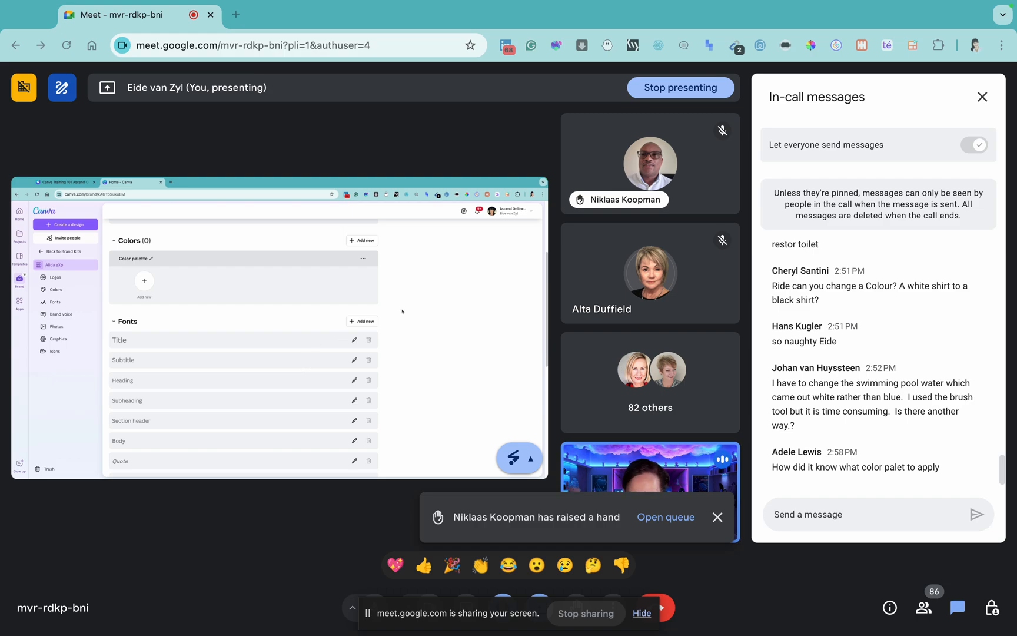
click(135, 340)
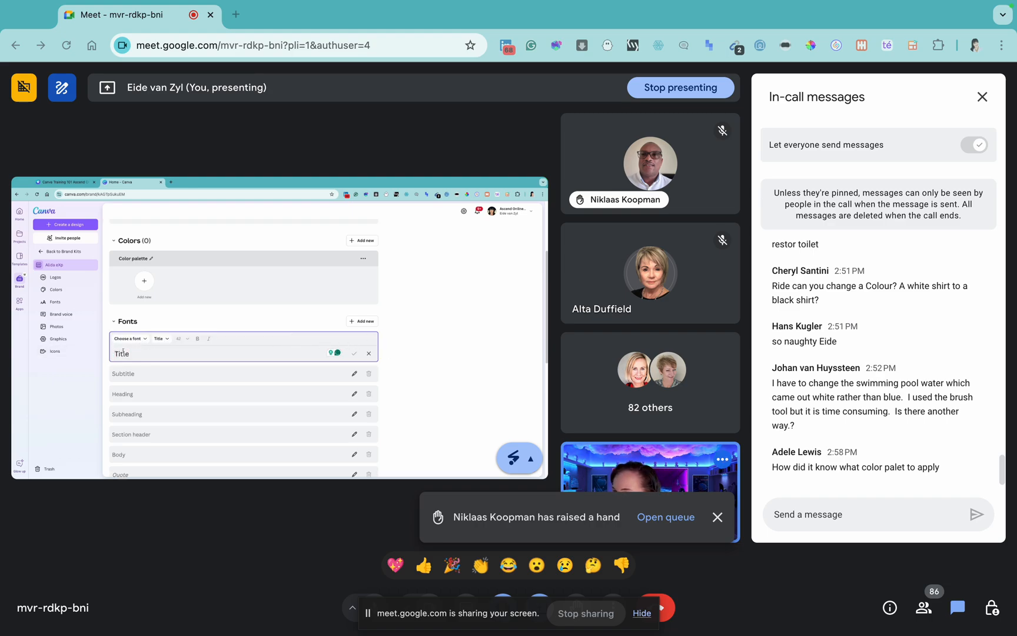
click(138, 339)
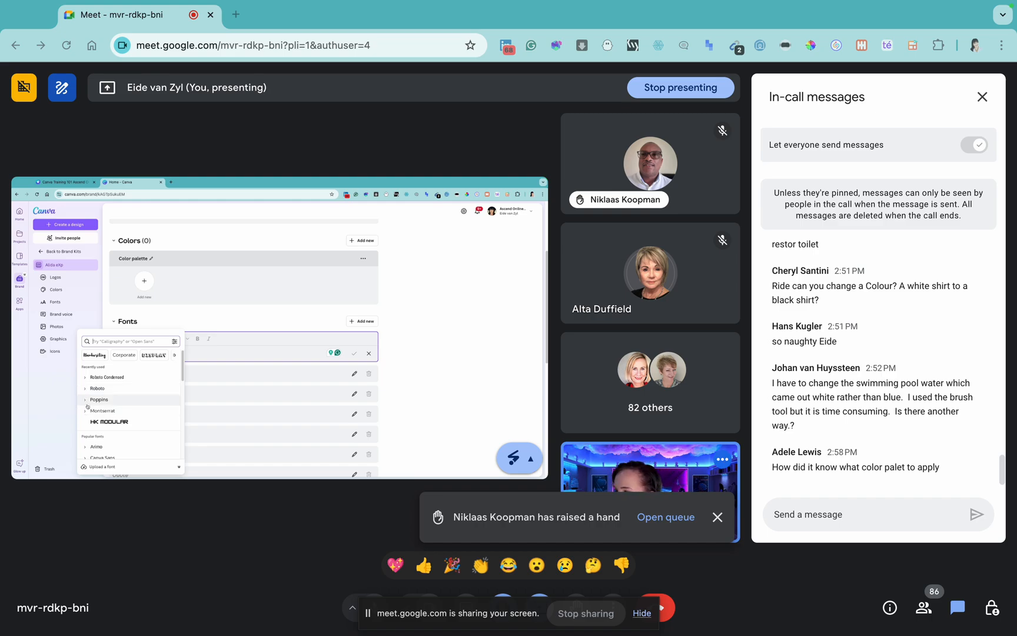
click(96, 389)
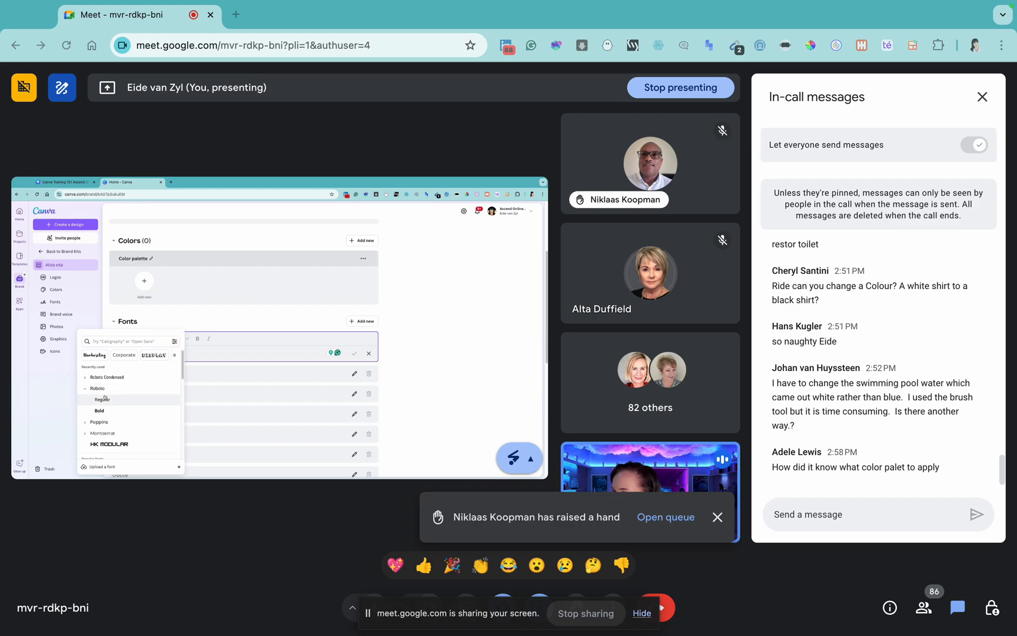
click(103, 399)
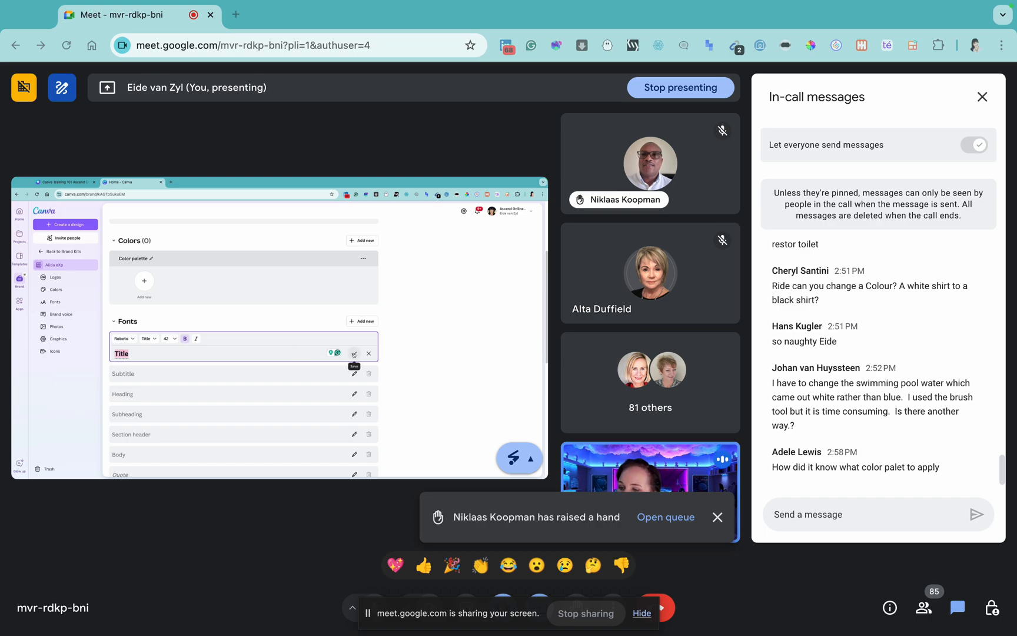
click(353, 354)
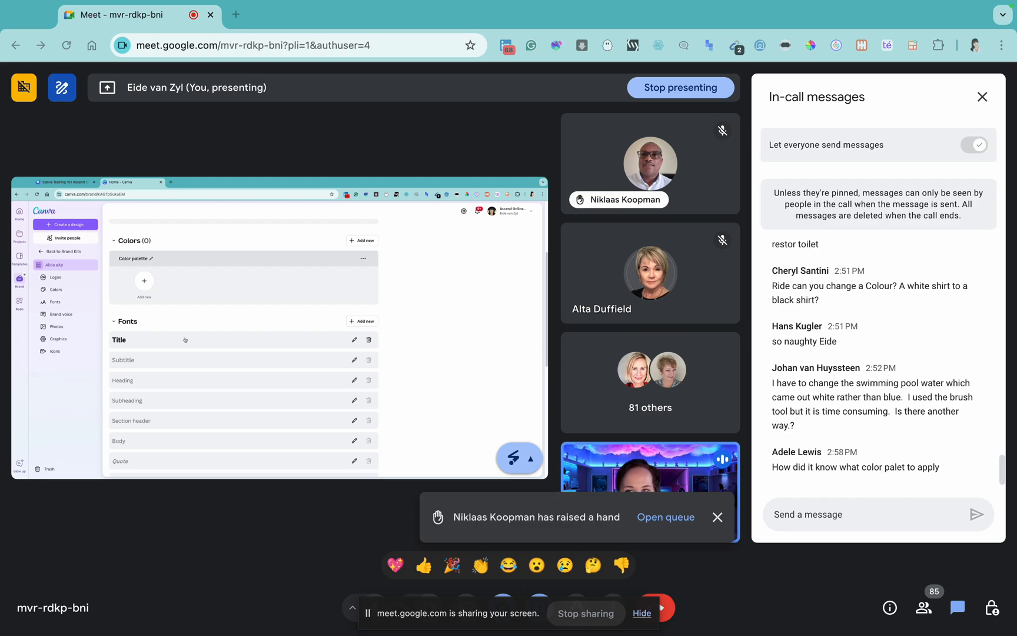
- Upload FullLogo_Transparent.png from Downloads as the brand kit's logo and keep the colour palette extracted from it
scroll(185, 340, up, 5)
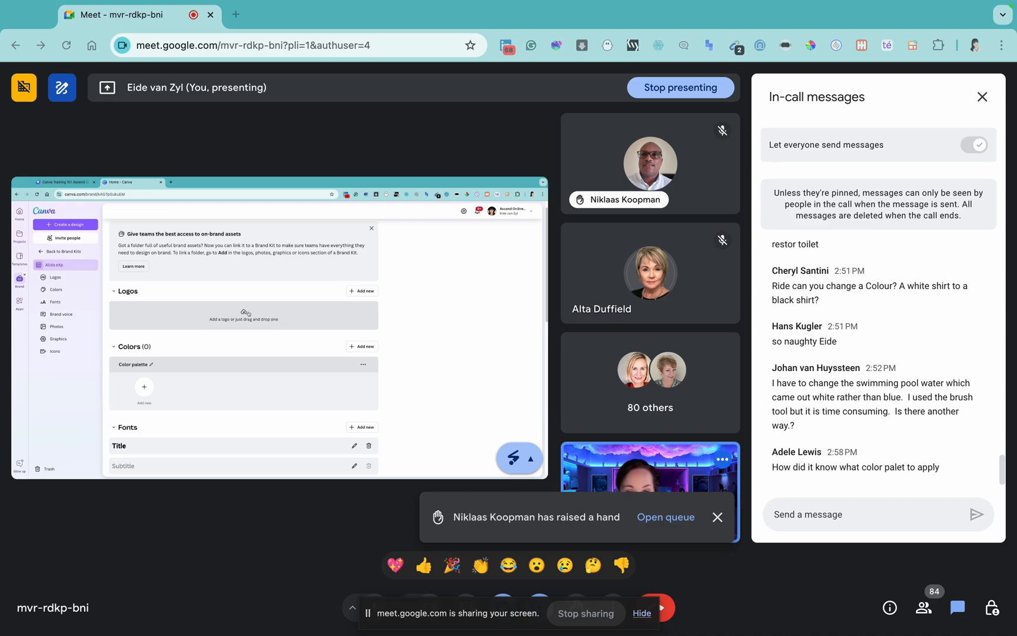
click(246, 314)
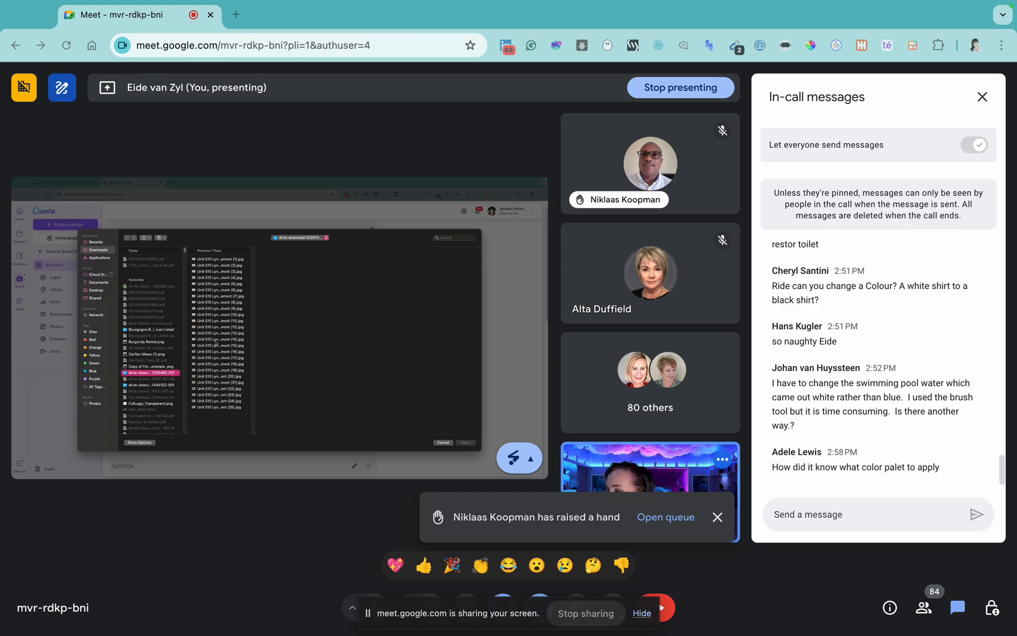
click(153, 404)
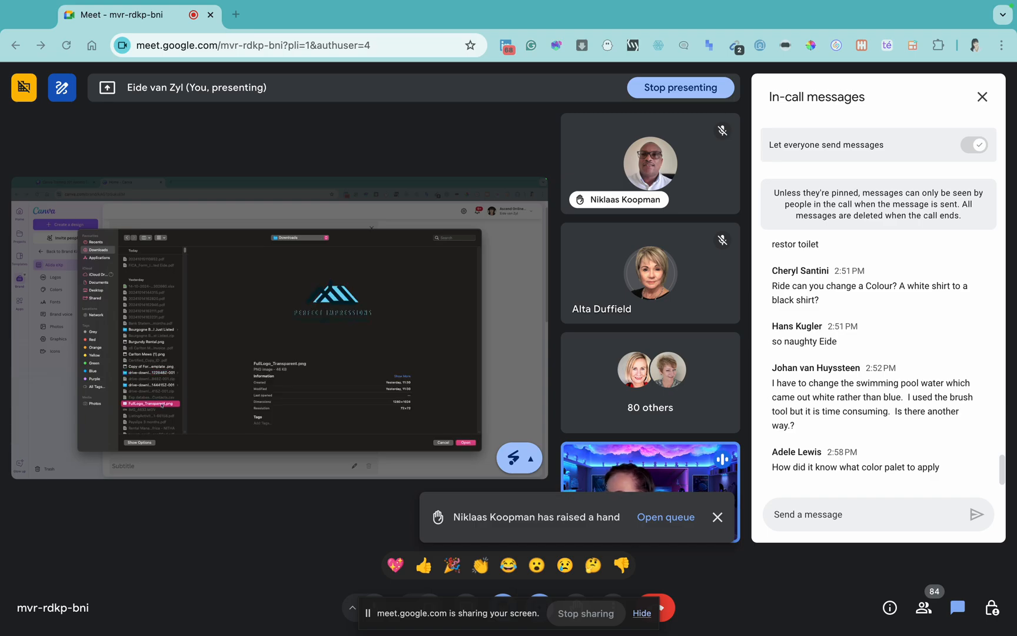
click(466, 443)
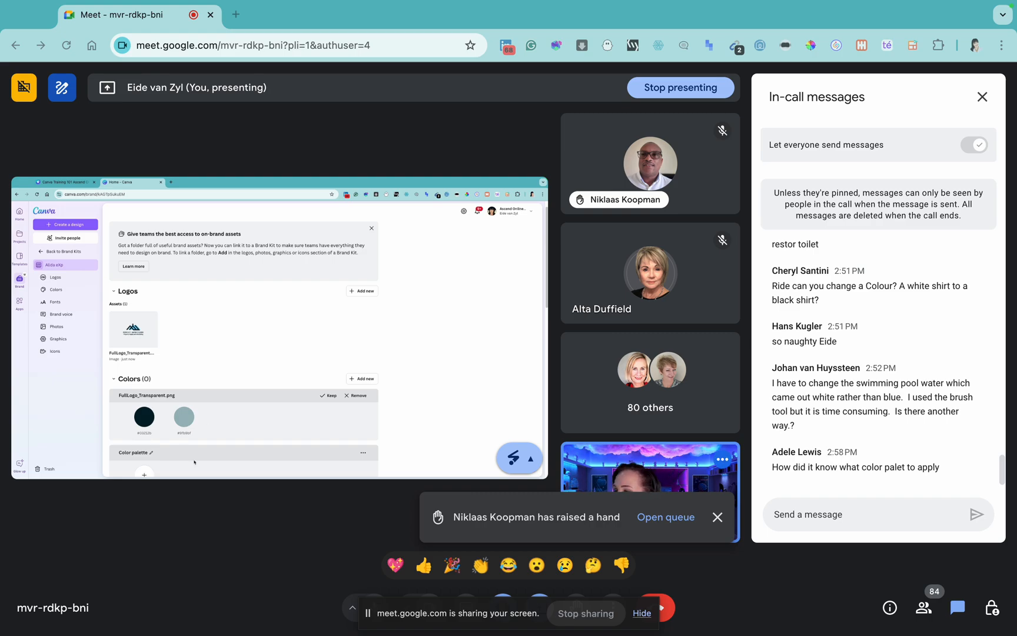
scroll(234, 392, down, 2)
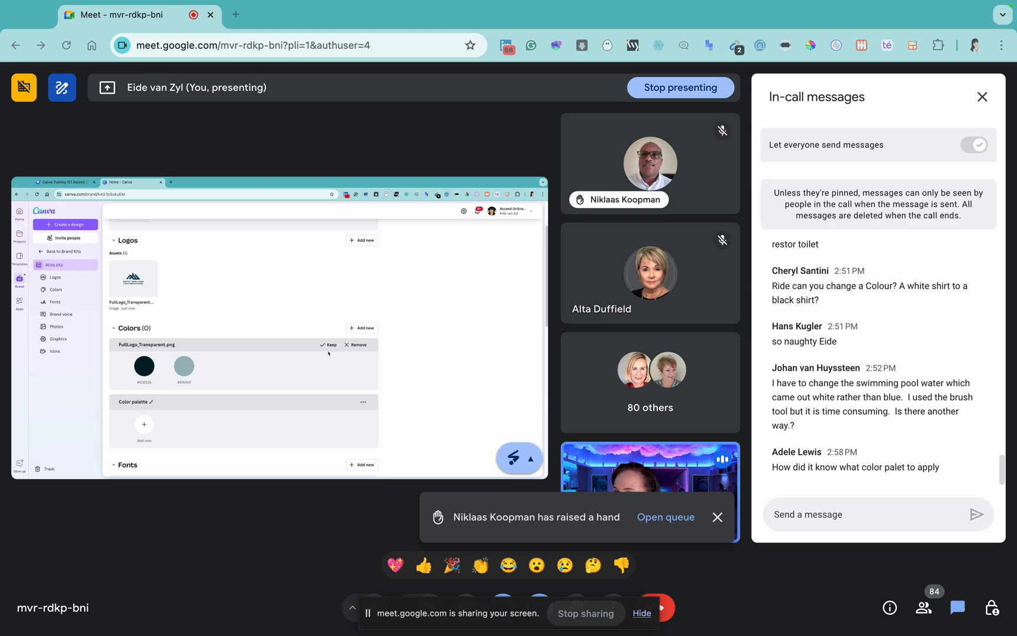
click(329, 345)
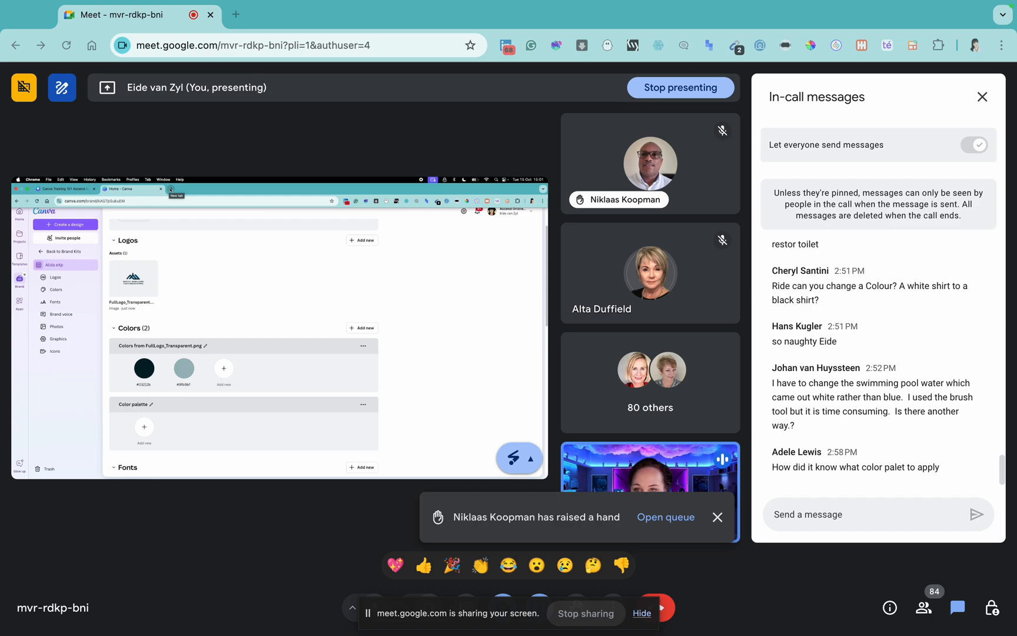
- Search the web for "exp branding guideline" in a new tab and examine the eXp Brand Guidelines page's logo and colour palette sections
click(171, 189)
text(exp)
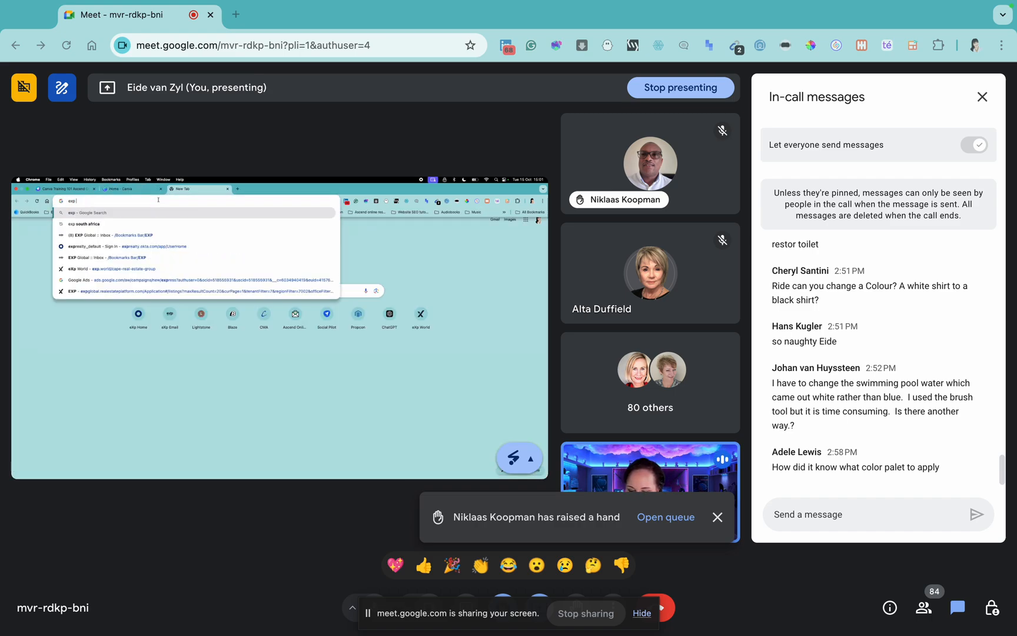
text( branding guideline)
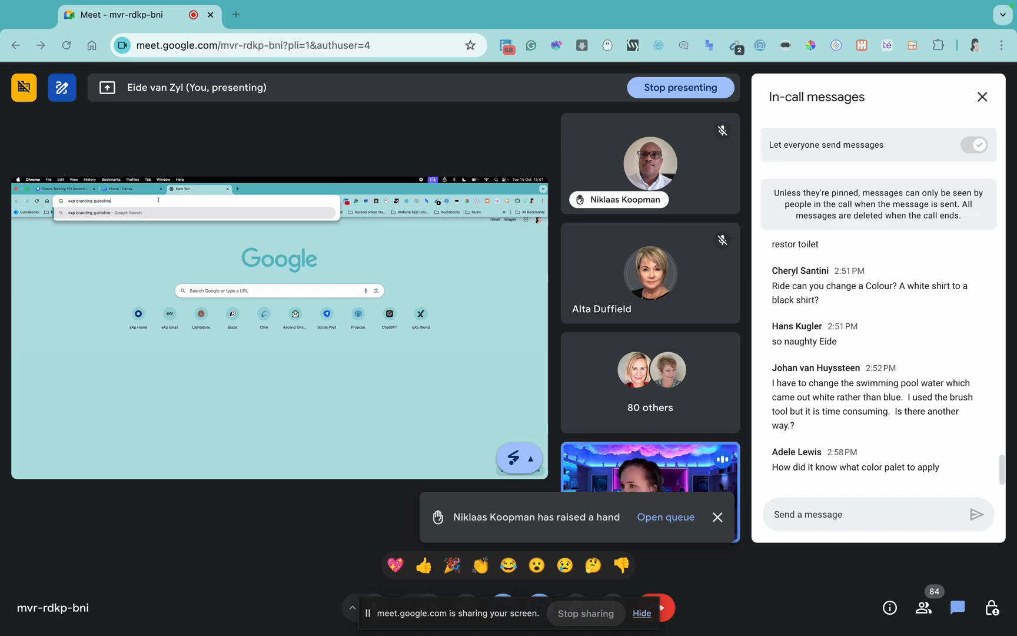
key(Return)
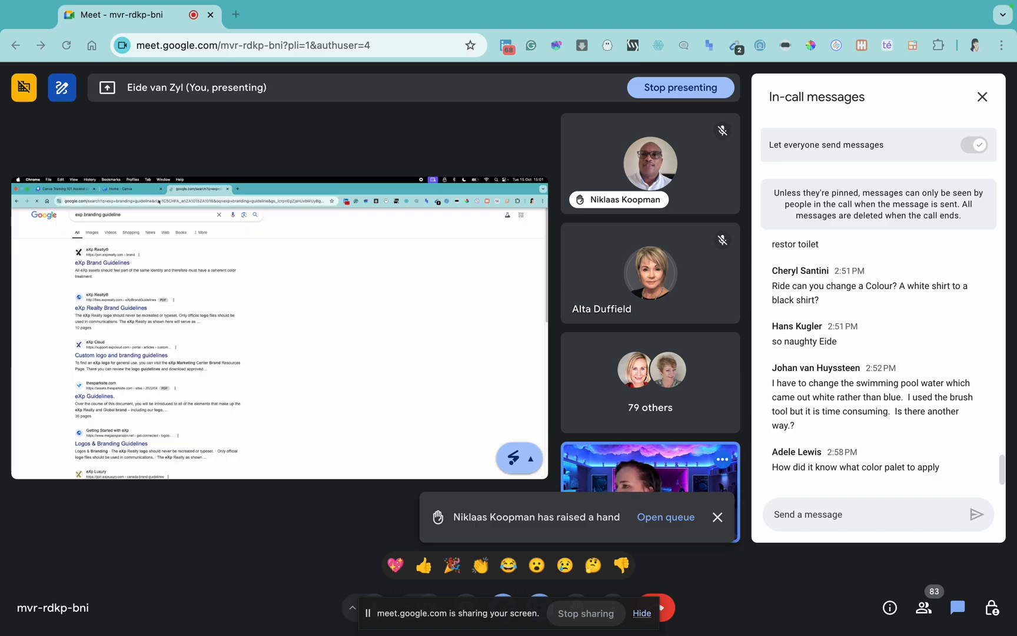
click(119, 264)
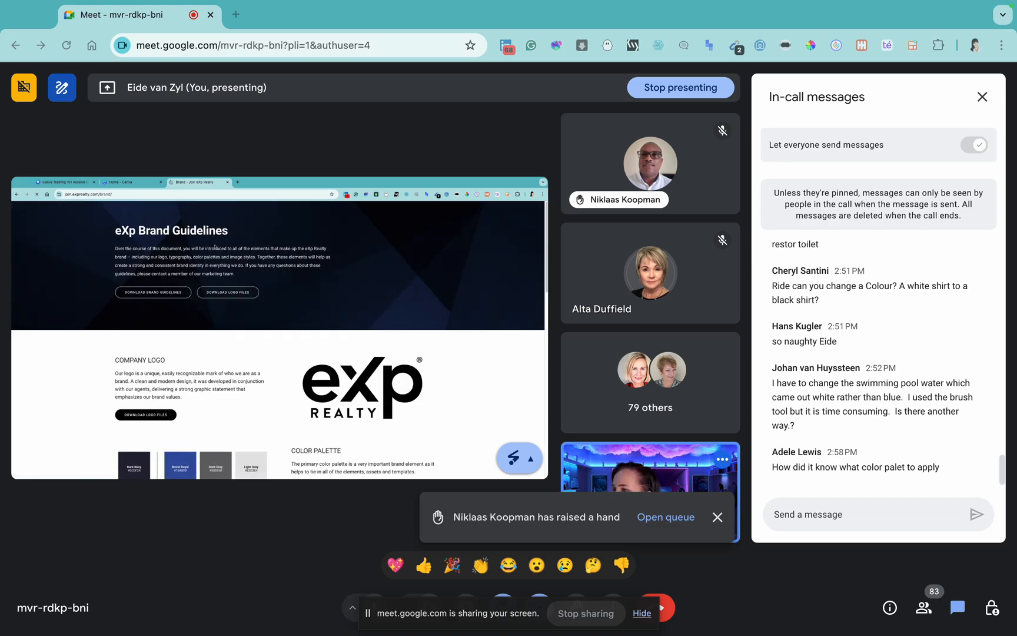
scroll(215, 247, down, 3)
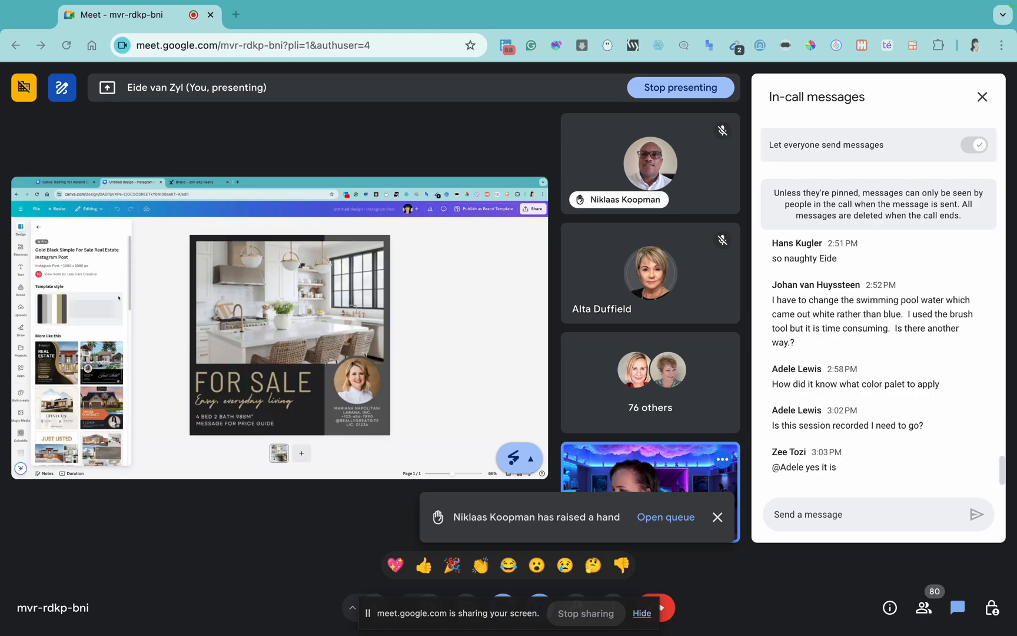
- Shuffle Exp colour palettes 1 and 2 on the For Sale post, ending with palette 2 as dark-grey background and black side strip
click(20, 290)
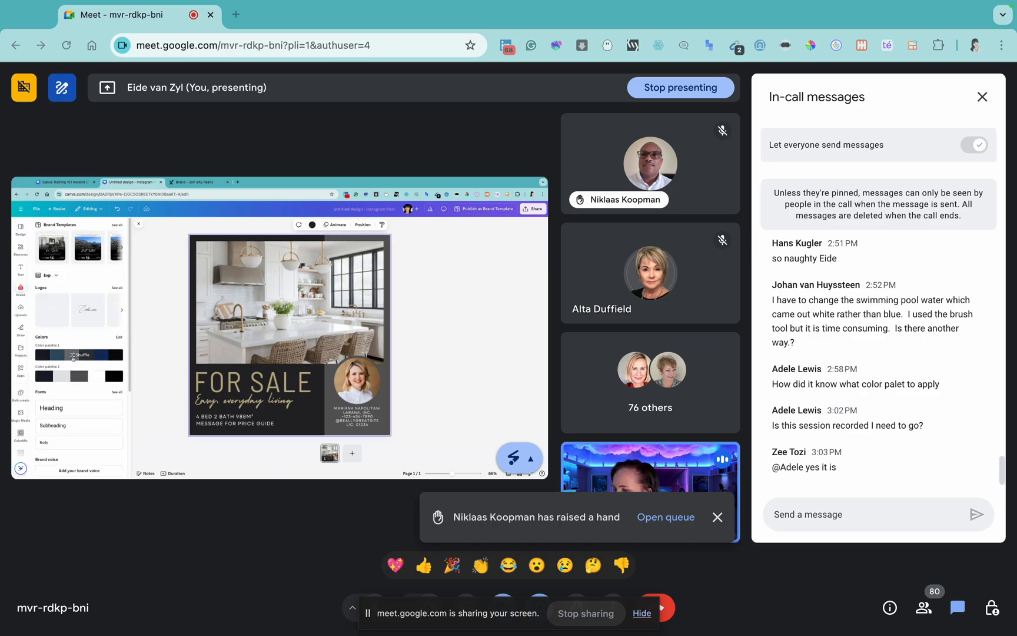
click(88, 356)
click(87, 355)
click(87, 355)
click(87, 356)
click(87, 355)
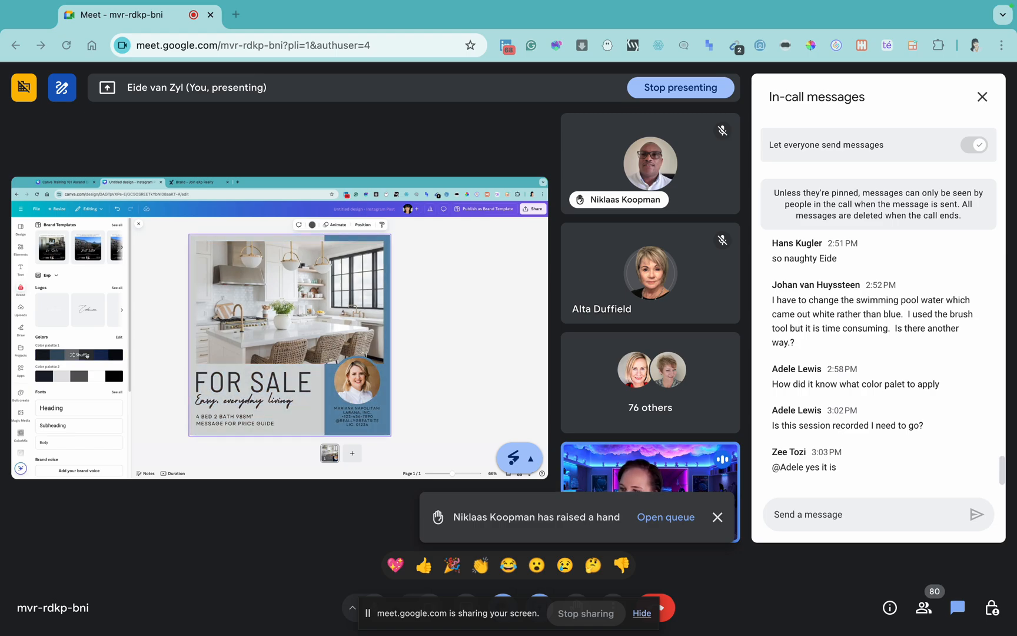
click(87, 355)
click(79, 377)
click(79, 377)
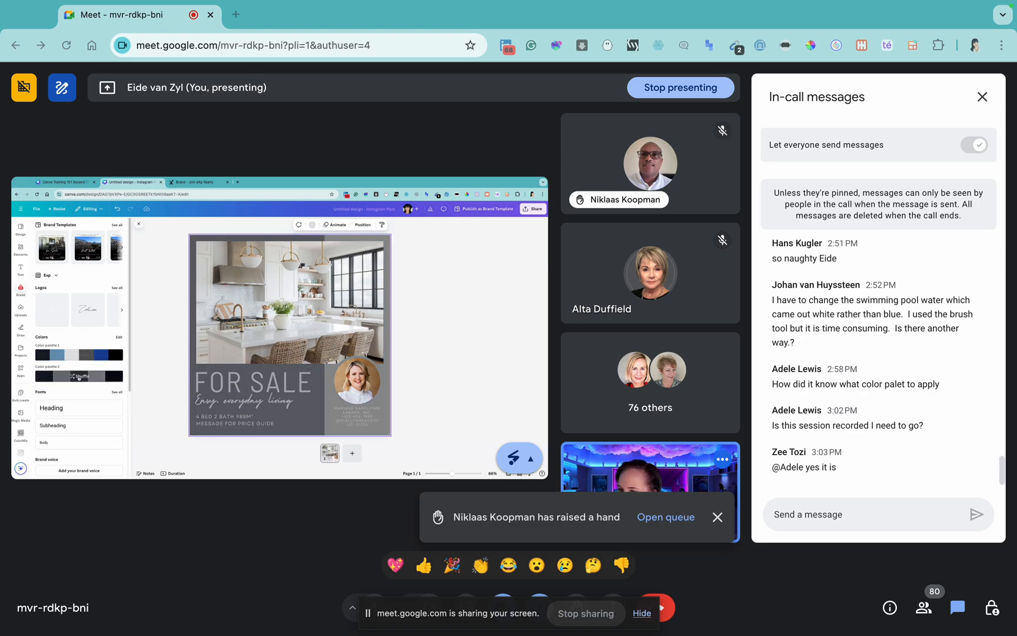
click(79, 377)
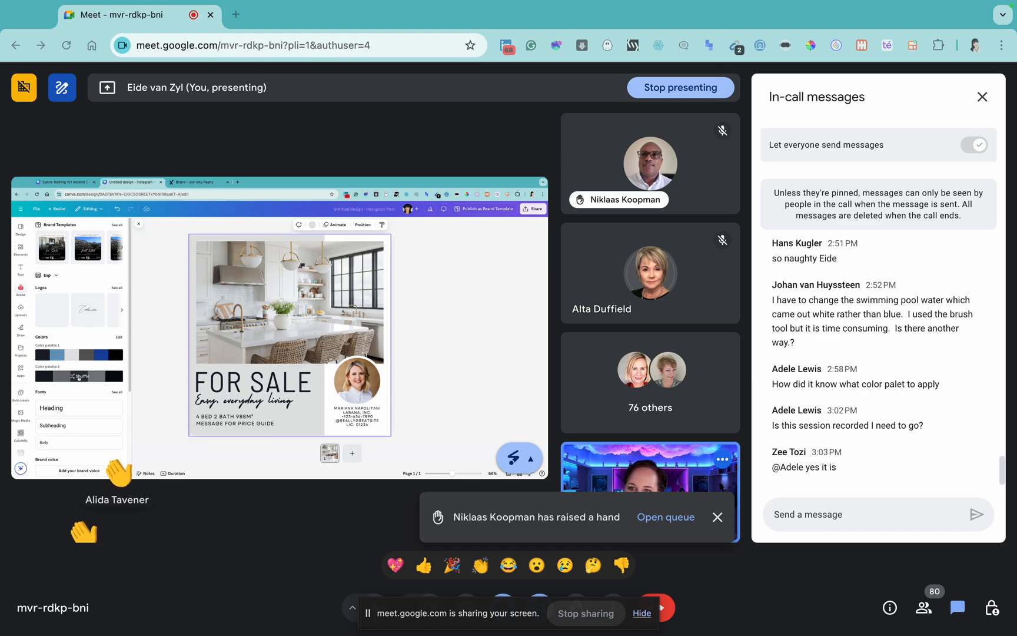
click(79, 377)
click(79, 377)
click(79, 377)
click(79, 377)
click(79, 377)
click(79, 377)
click(78, 376)
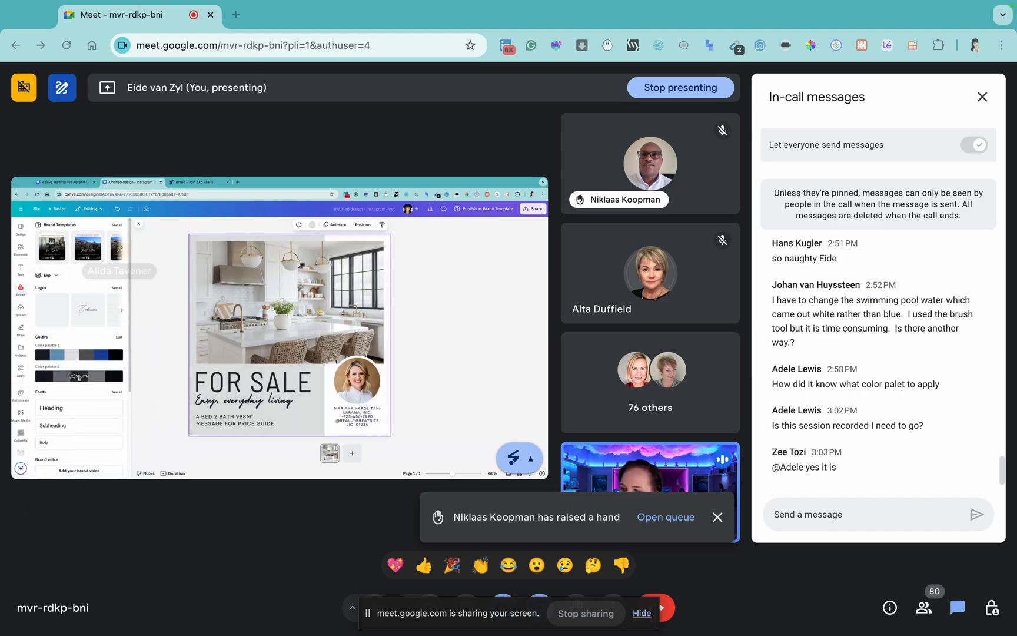
click(79, 377)
click(78, 377)
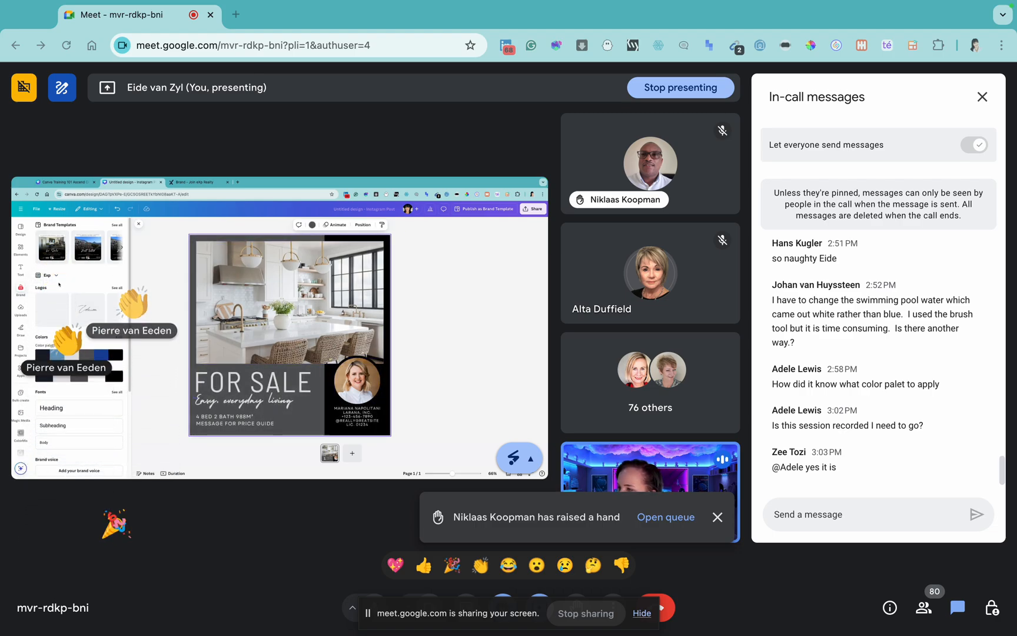
- Search the uploads by the presenter's first name and replace the For Sale post's round agent portrait with the dark-haired woman's photo
click(20, 308)
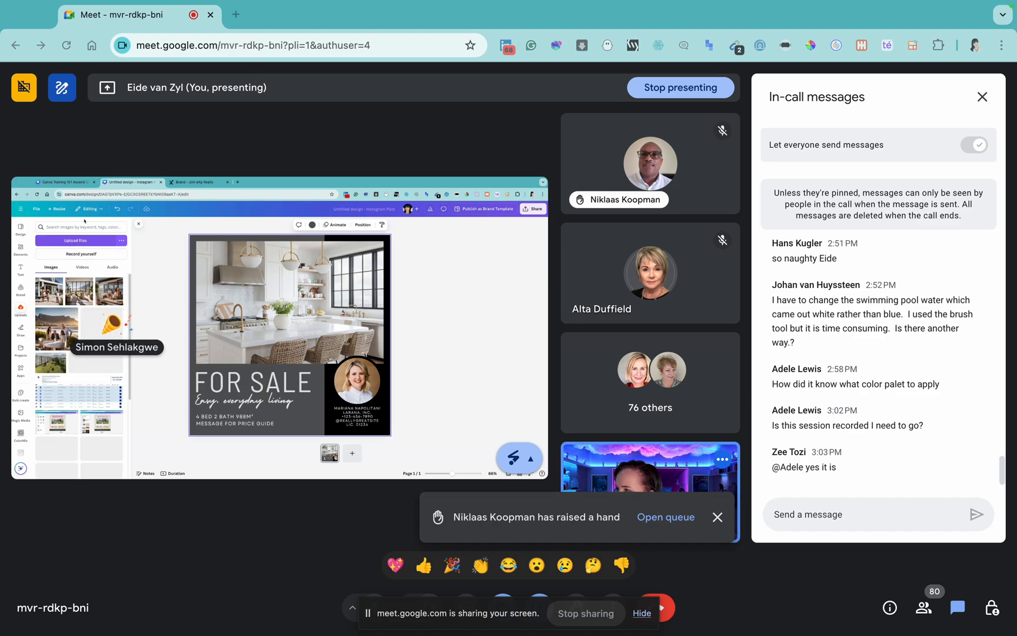
text(e)
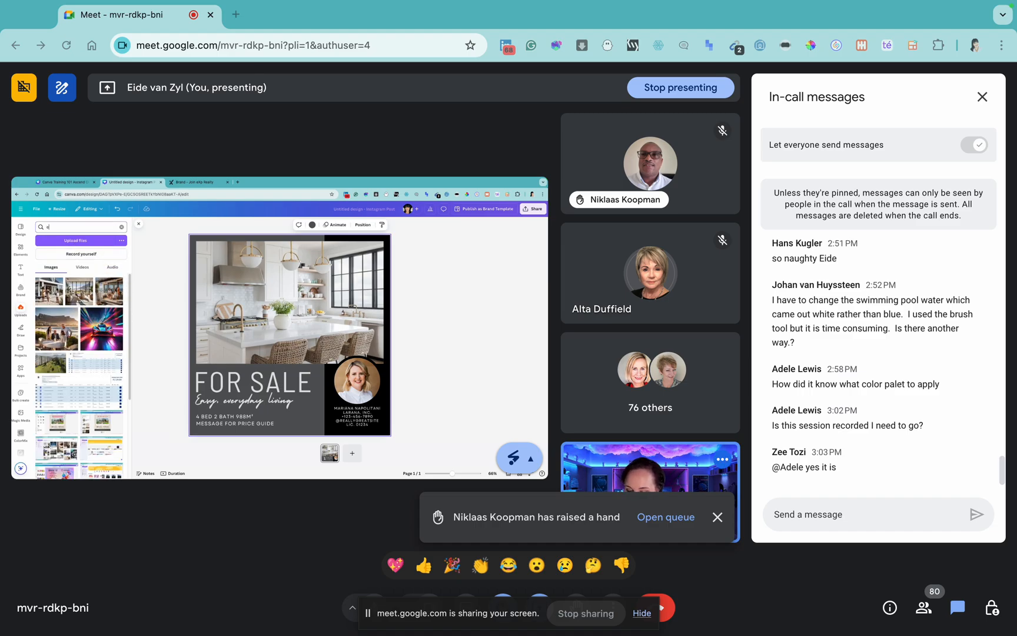
key(Return)
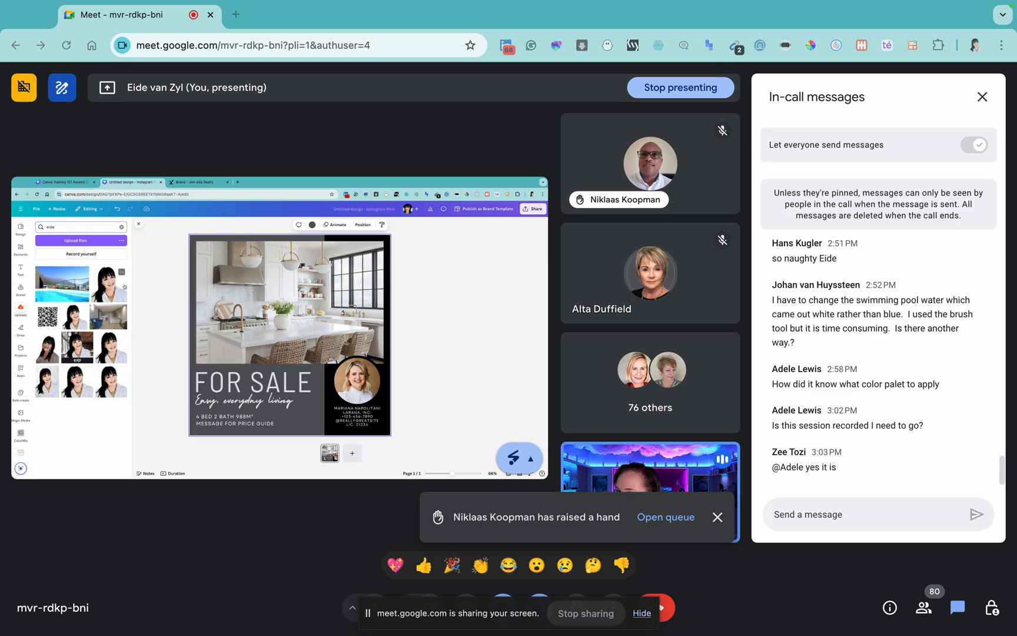
drag(112, 284, 357, 380)
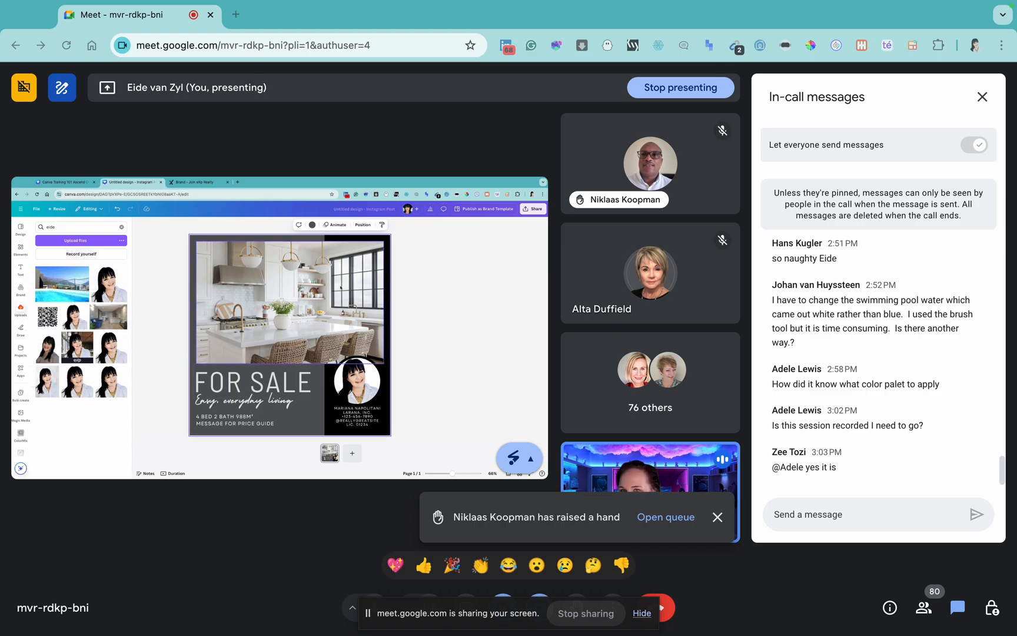
- Switch to the Canva Training 101 presentation and show the "Using pre-made templates" slide
click(62, 182)
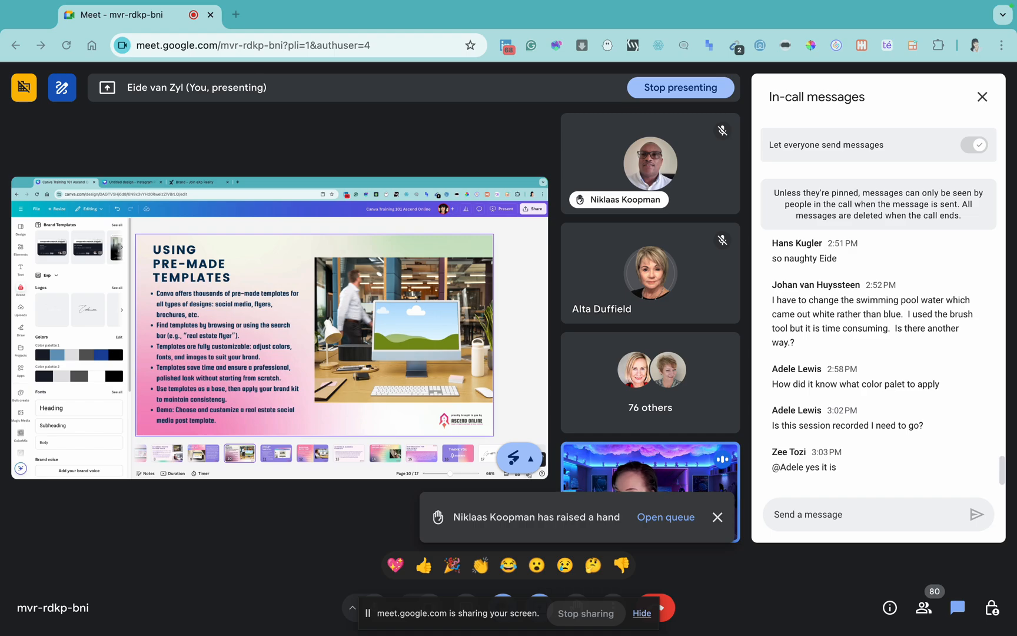
- Present the training deck full screen, advance from "Using pre-made templates" to the "Creating custom templates" slide, and exit the presentation
click(529, 474)
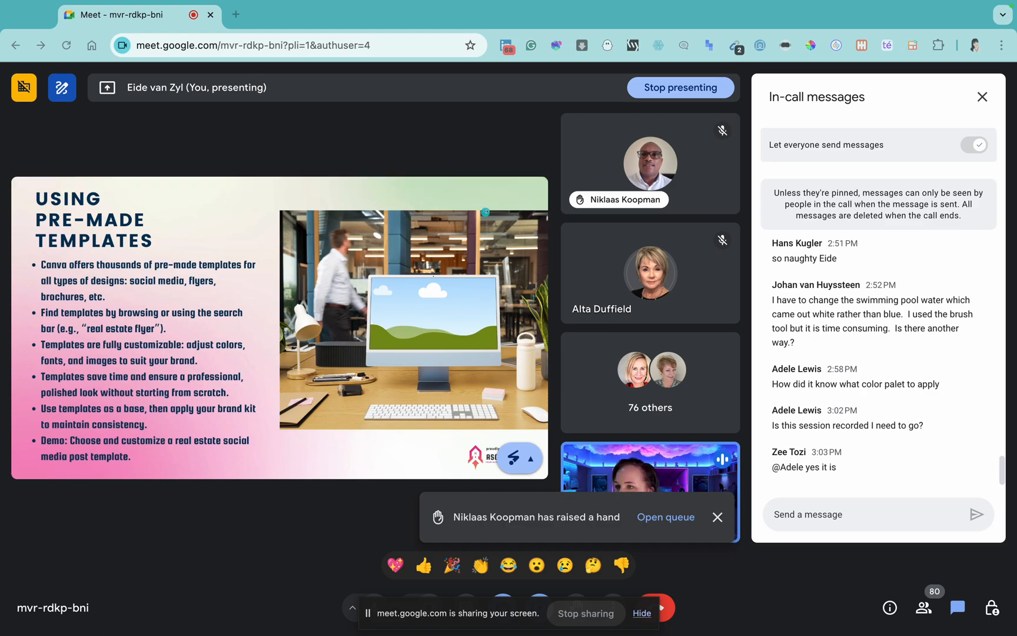
key(Right)
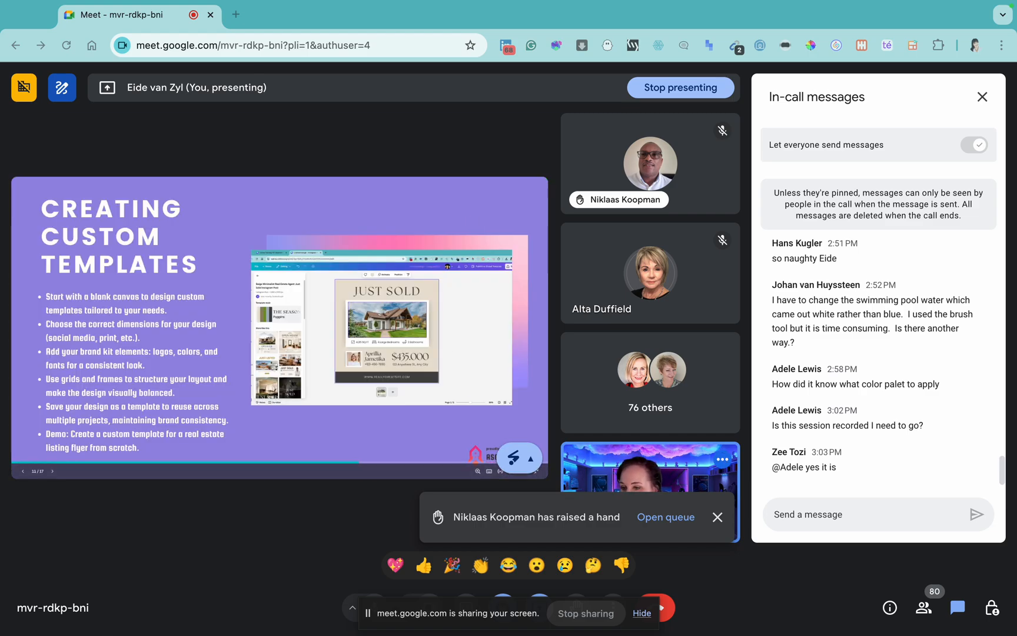
key(Escape)
- Switch to the For Sale Instagram post, glance at the eXp brand page, and go back to the Canva home page
click(131, 181)
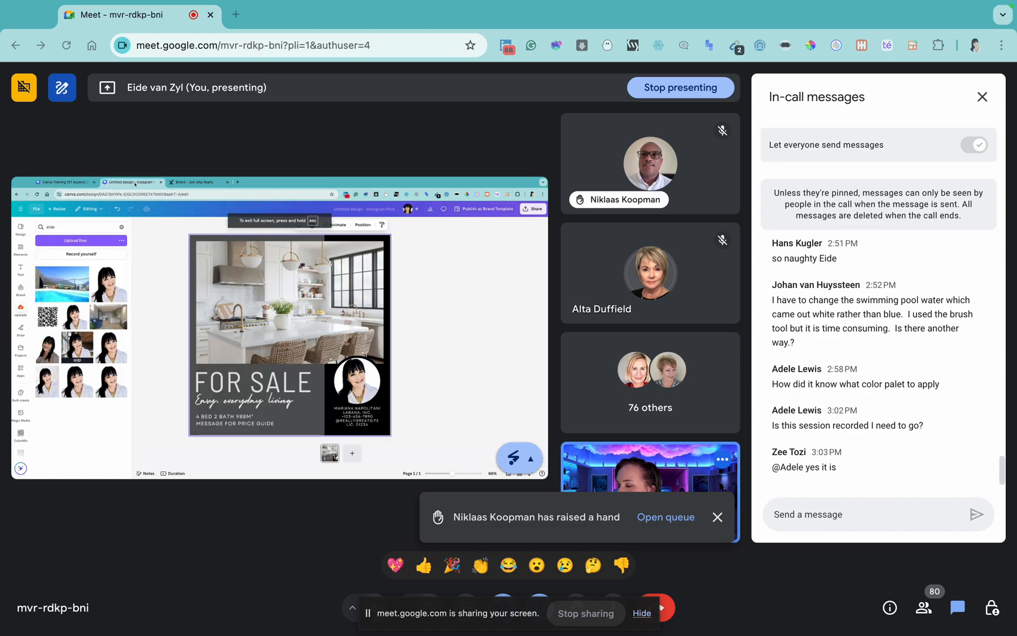
click(181, 183)
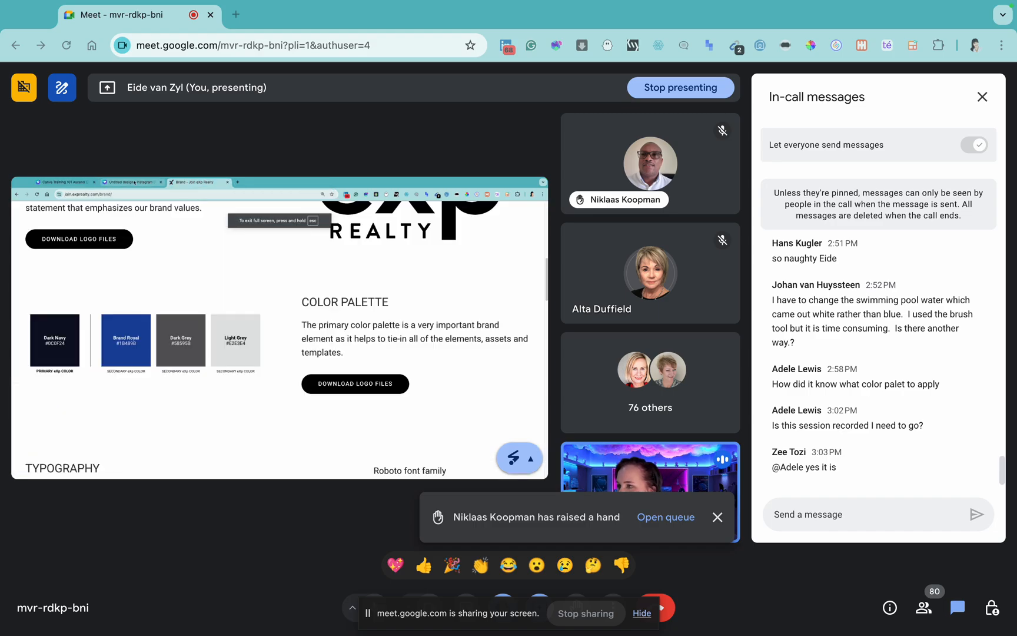
click(131, 182)
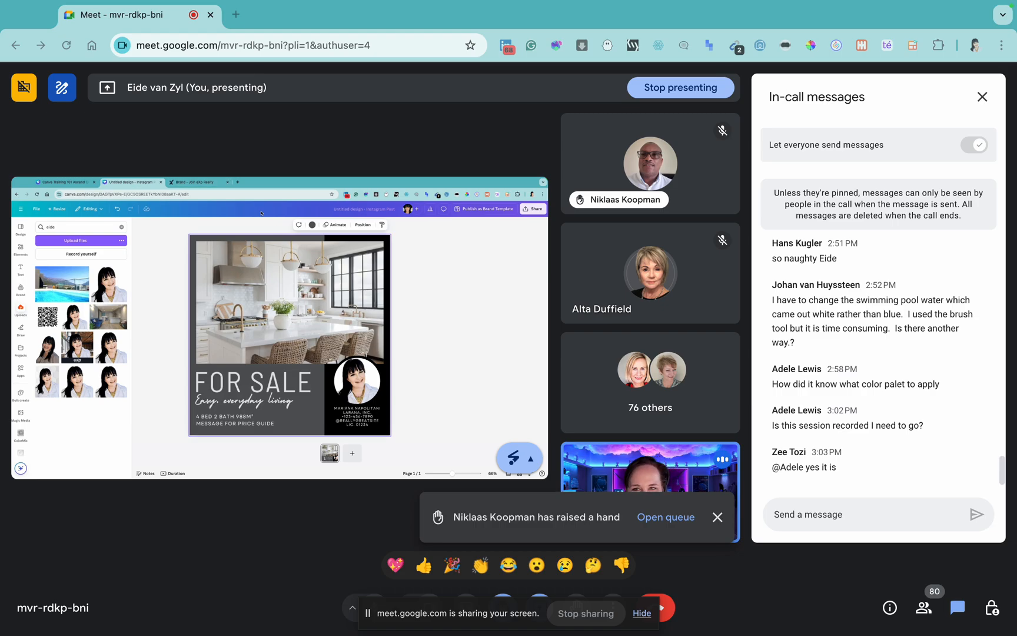
click(20, 209)
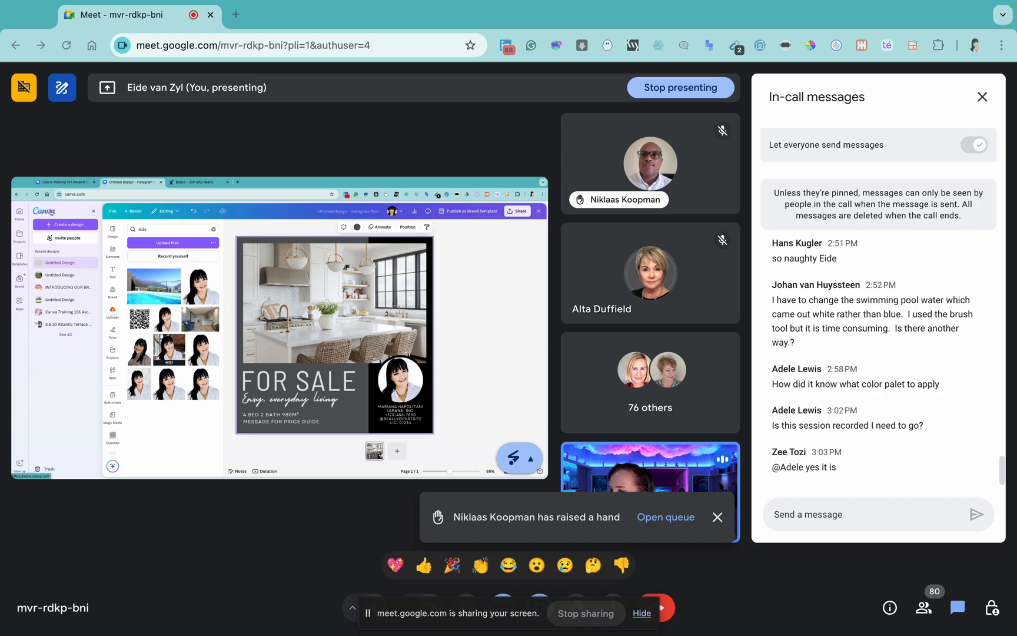
click(47, 211)
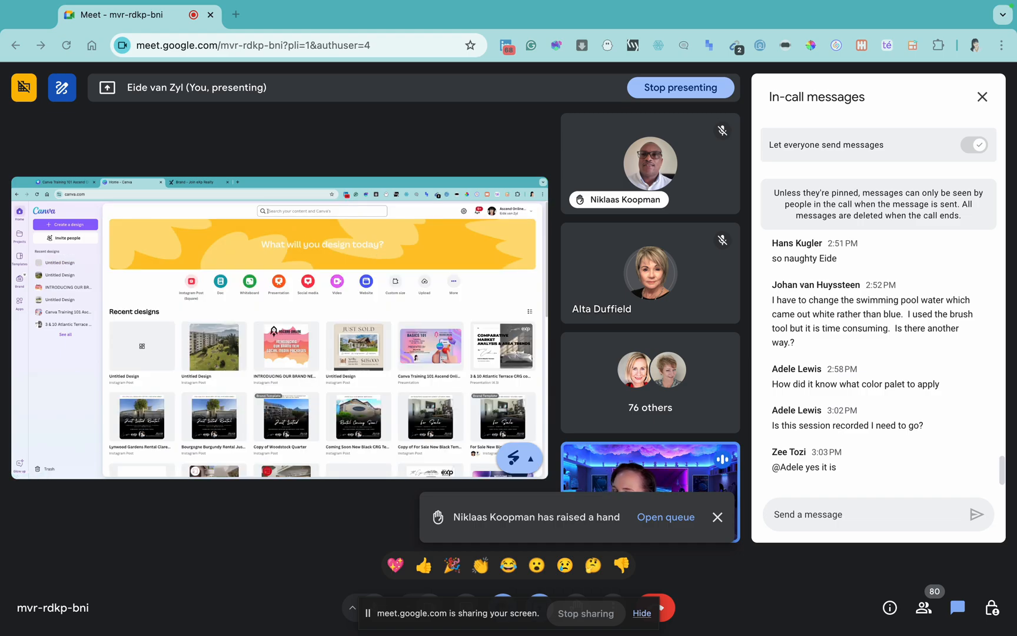
- Search Canva for "Real estate infographic" and narrow the results to Canva templates
click(317, 210)
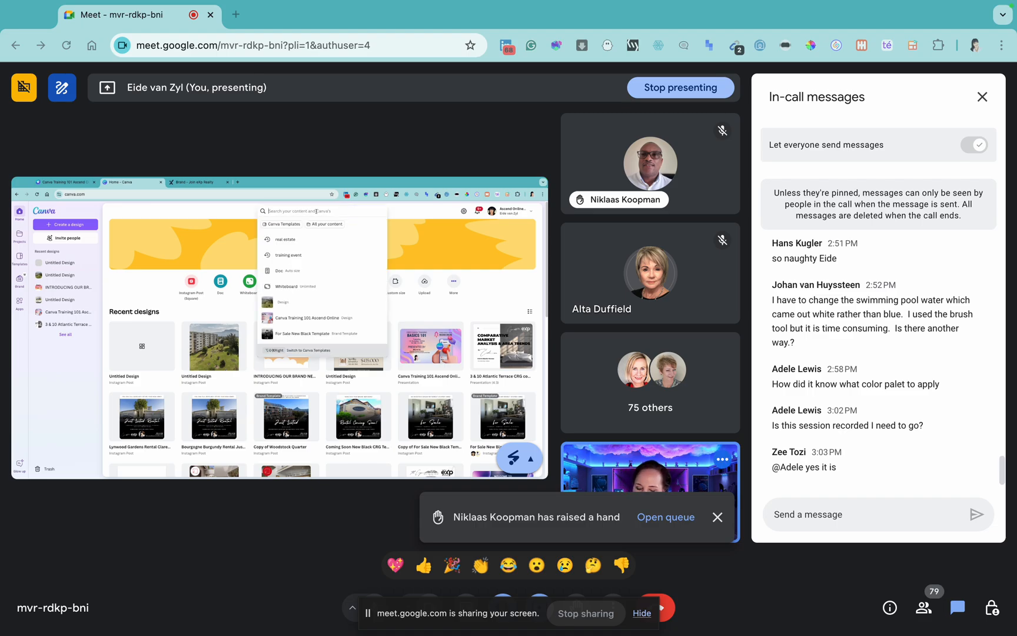
text(Real e)
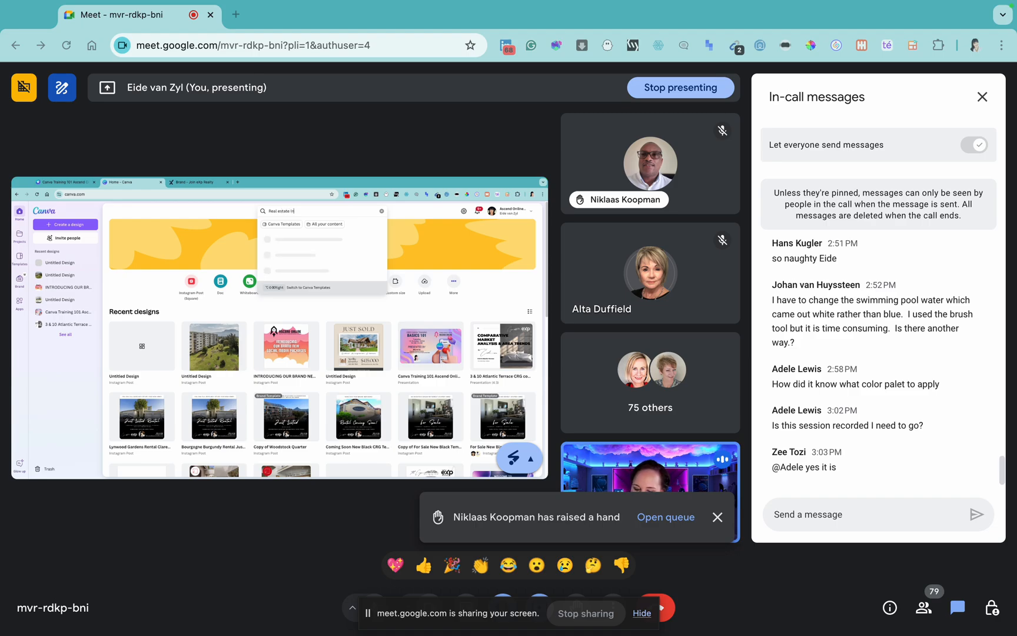
text(state Infographic)
key(Return)
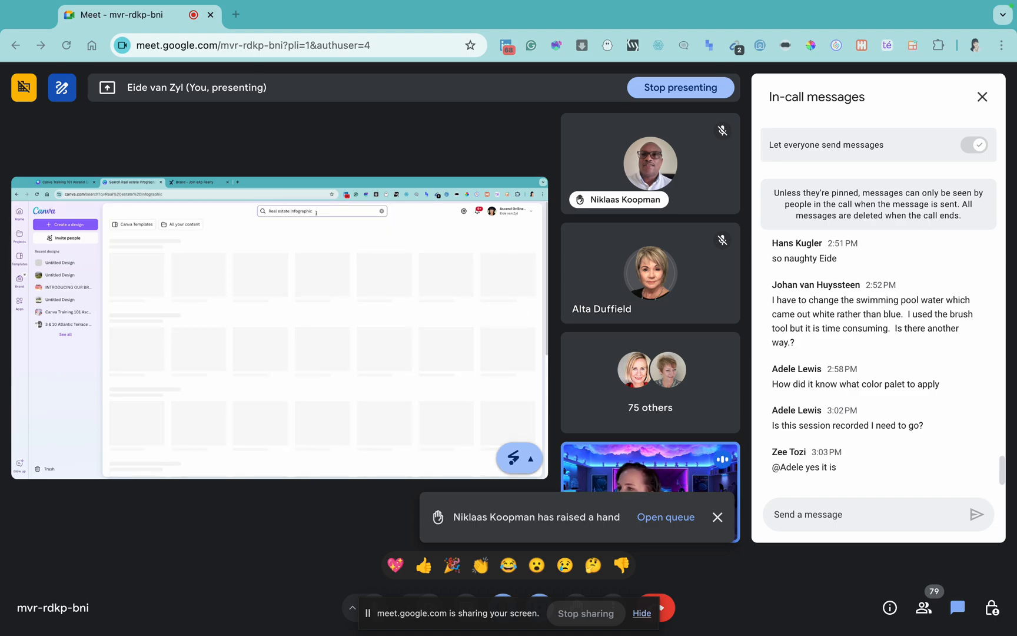
click(130, 226)
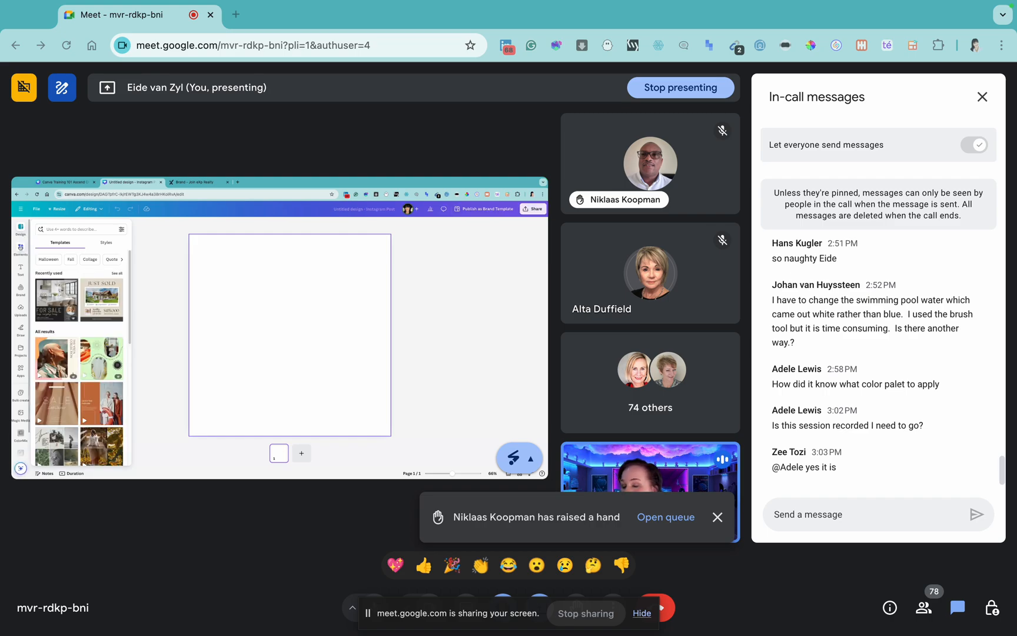
- Insert a grid of three stacked full-width rows from the elements library onto the blank Instagram post
click(20, 248)
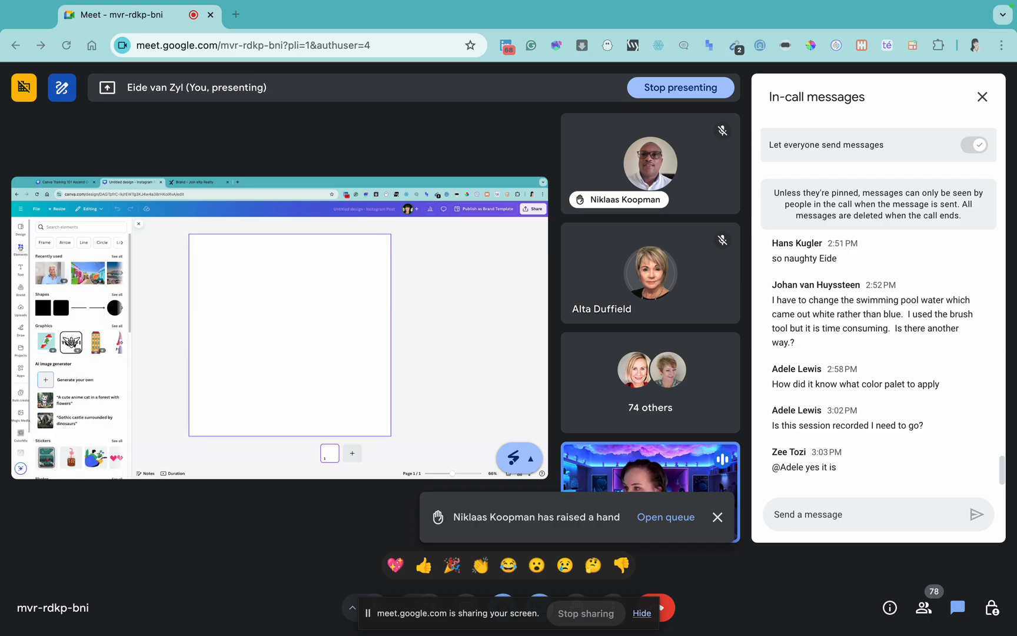
scroll(82, 344, down, 5)
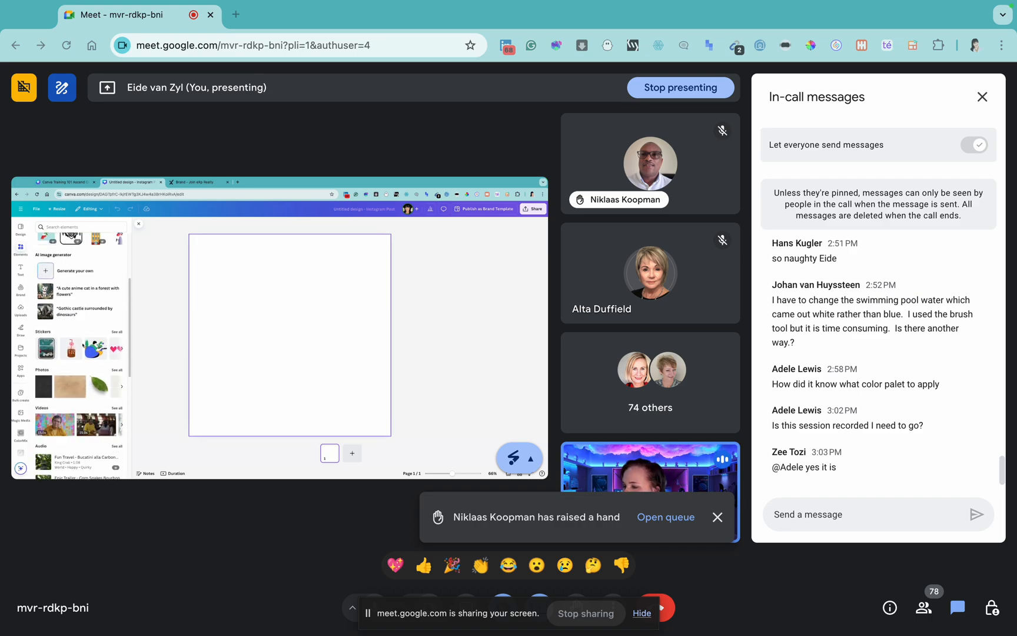
scroll(81, 343, down, 5)
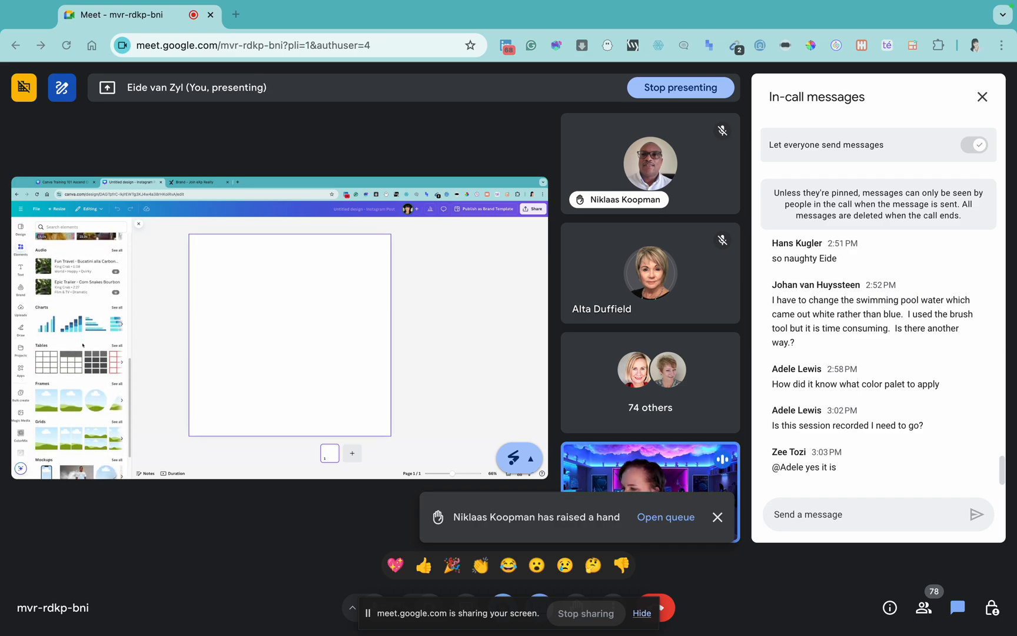
scroll(83, 344, down, 1)
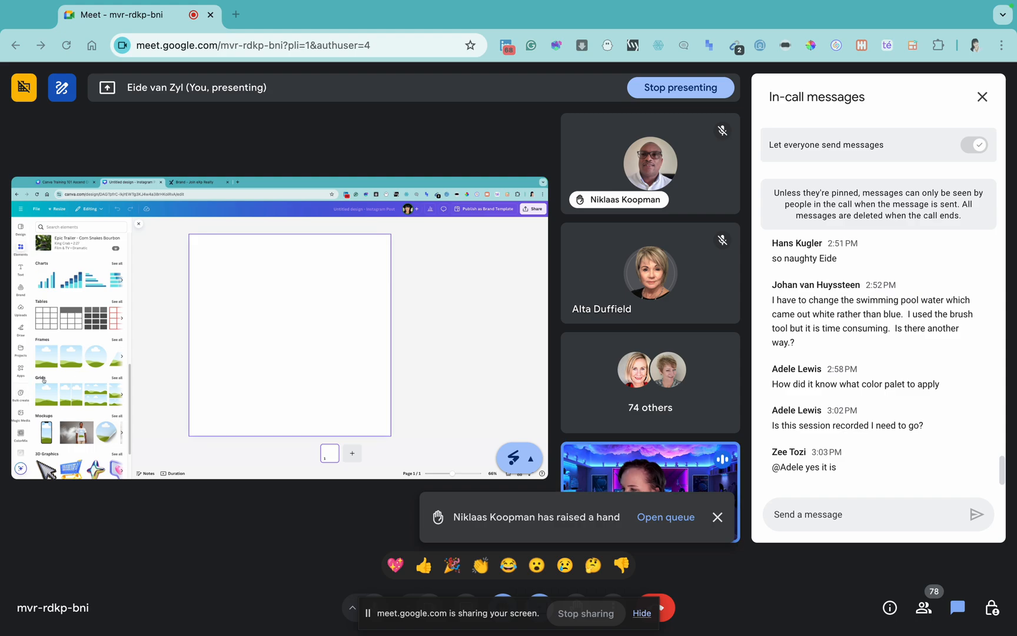
scroll(57, 394, right, 3)
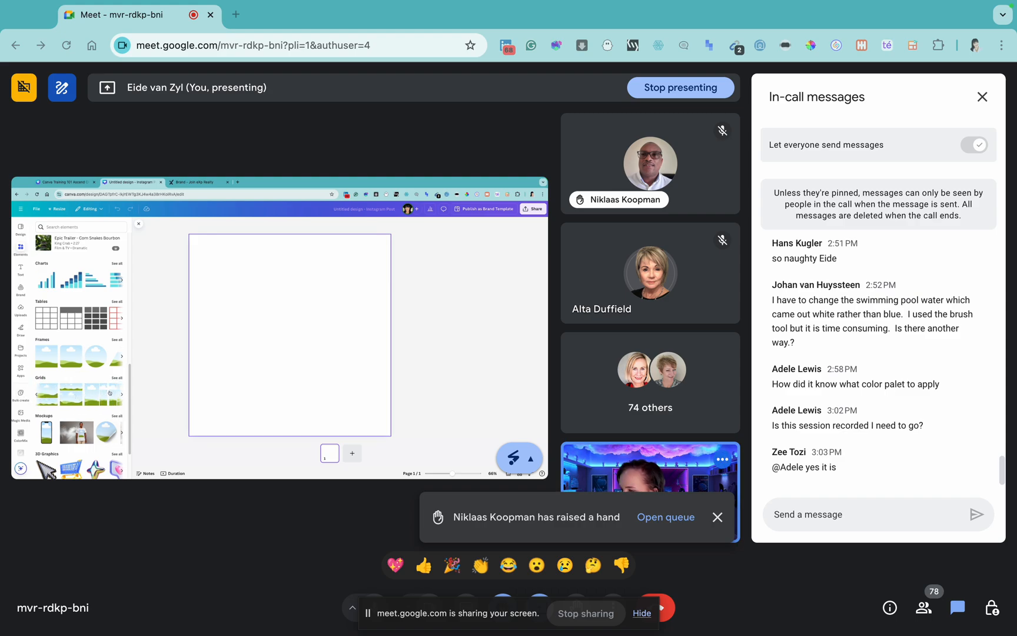
click(121, 395)
click(122, 394)
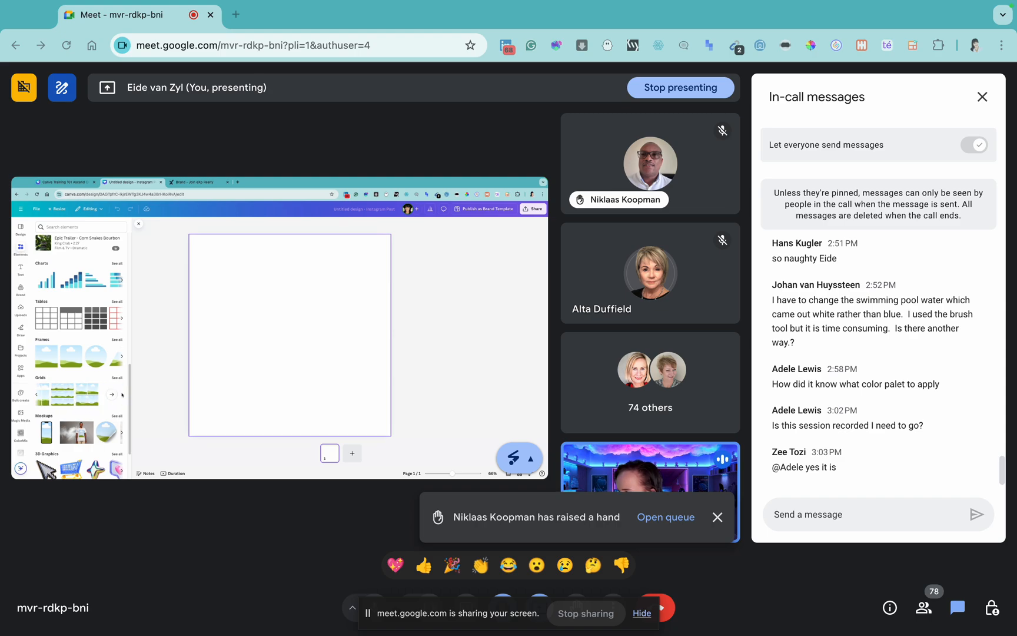
click(63, 395)
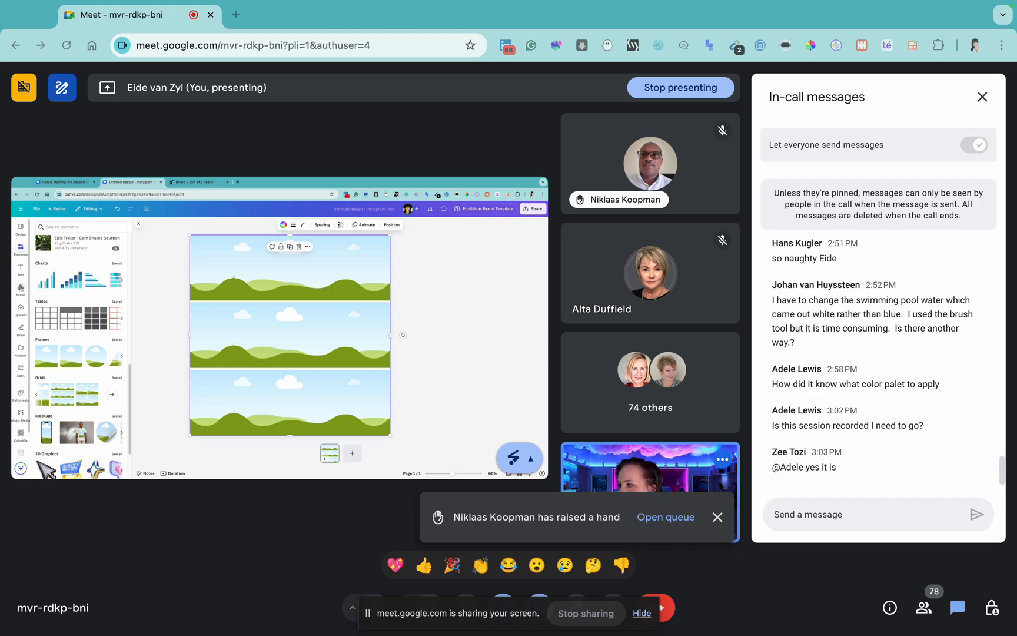
- Fill the grid's top row with the uploaded street-side photo of the grey two-storey building
click(21, 311)
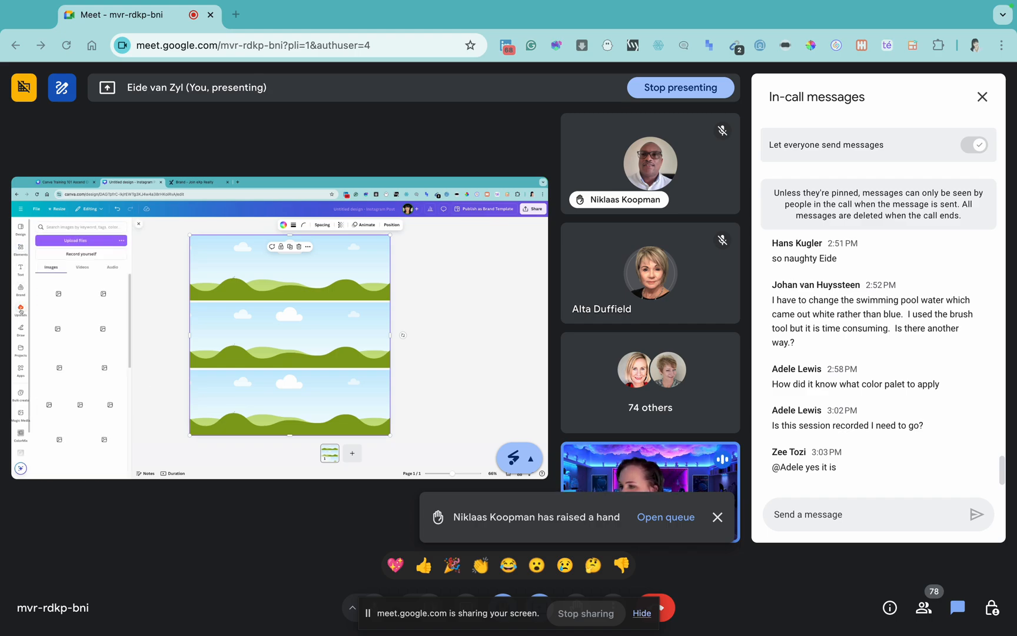
scroll(56, 365, down, 5)
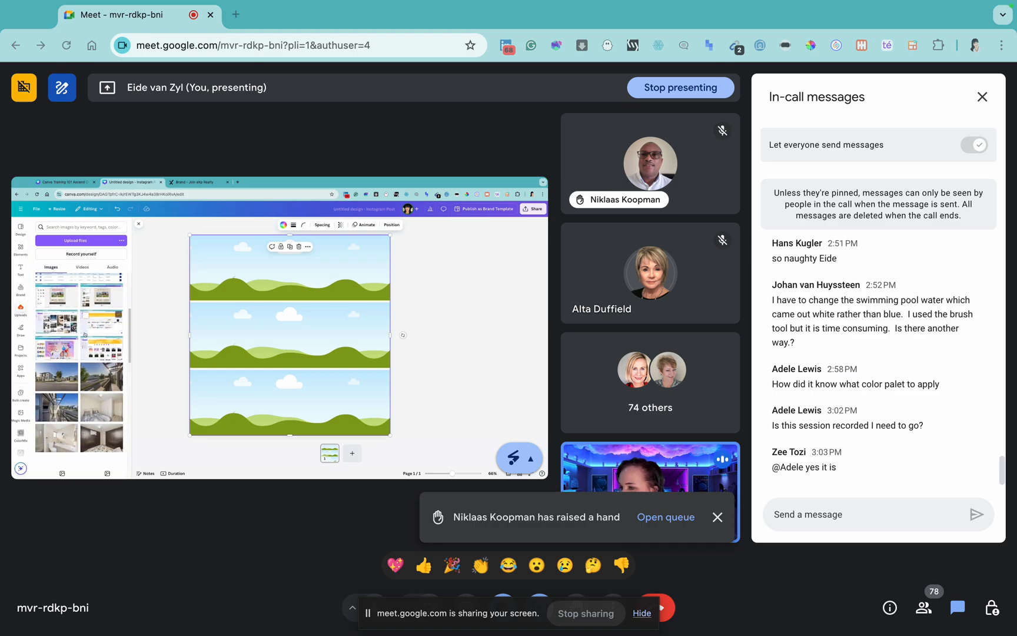
click(72, 364)
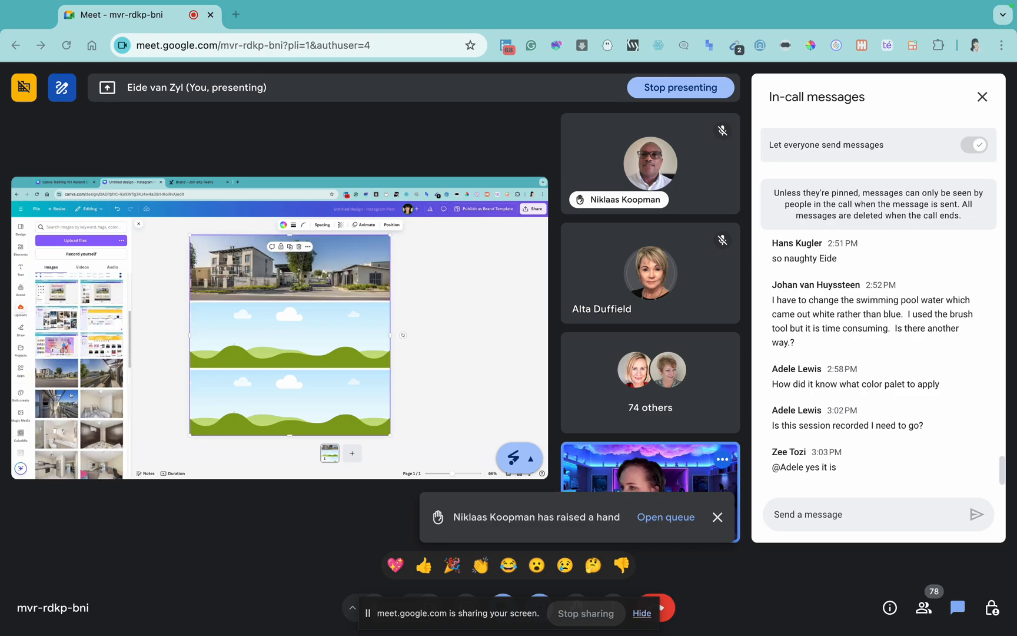
click(147, 337)
- Find the uploaded photo of the cream house with balcony and place it in the grid's middle row
scroll(76, 371, down, 6)
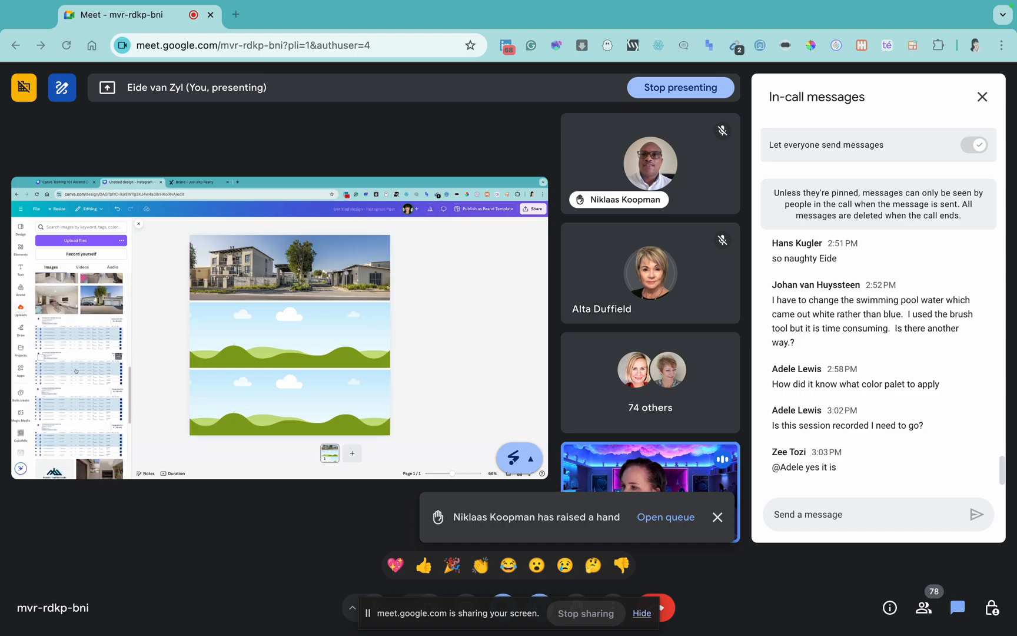
scroll(76, 370, down, 3)
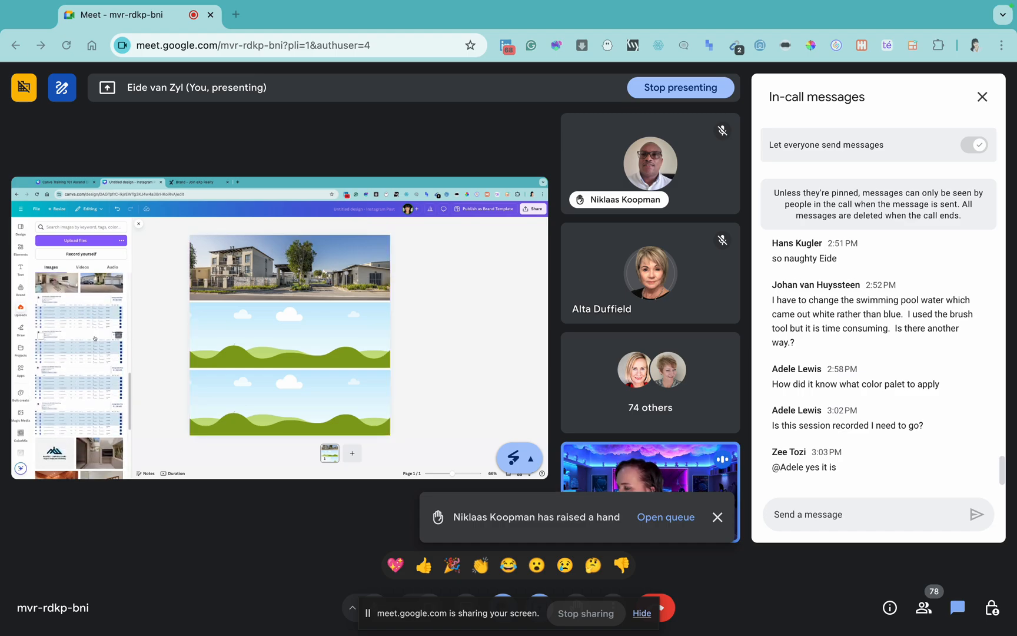
scroll(94, 348, down, 5)
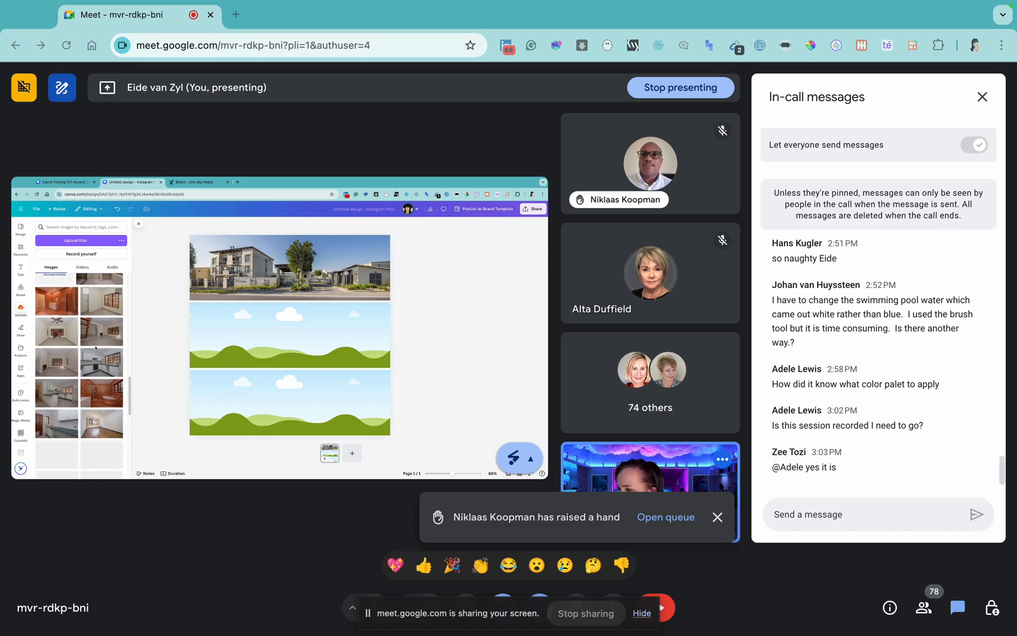
scroll(96, 348, down, 3)
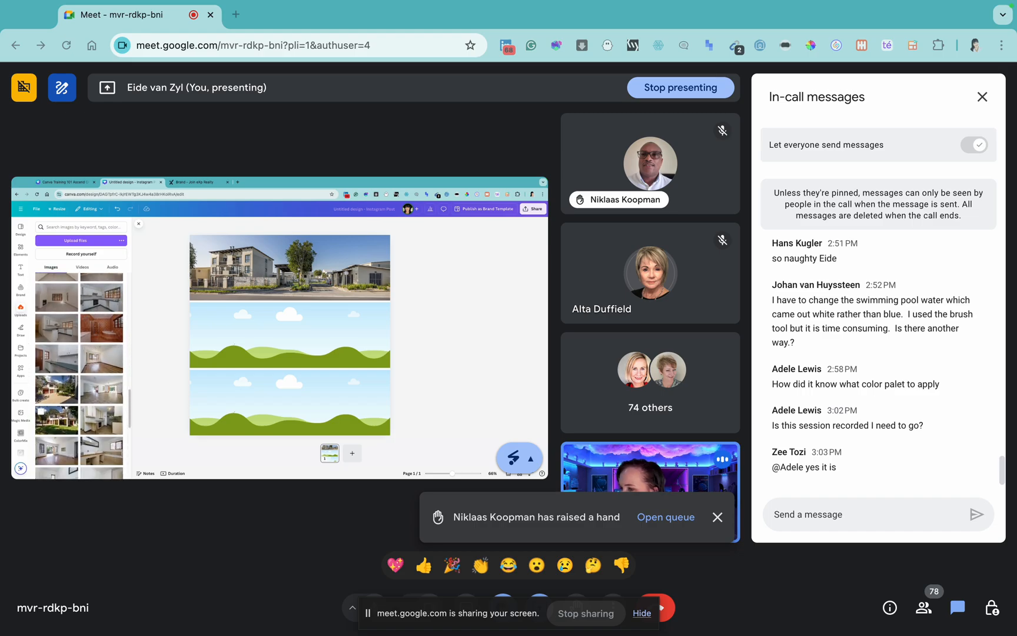
drag(56, 420, 290, 334)
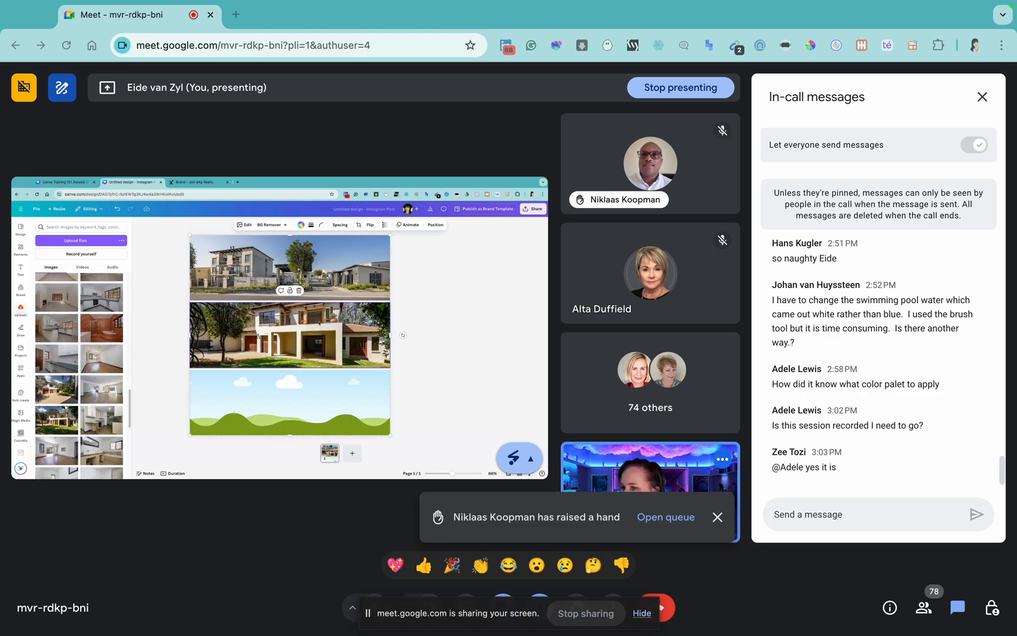
- Reposition the house photo inside the middle row by adjusting its crop
double_click(332, 311)
drag(333, 309, 302, 331)
key(Return)
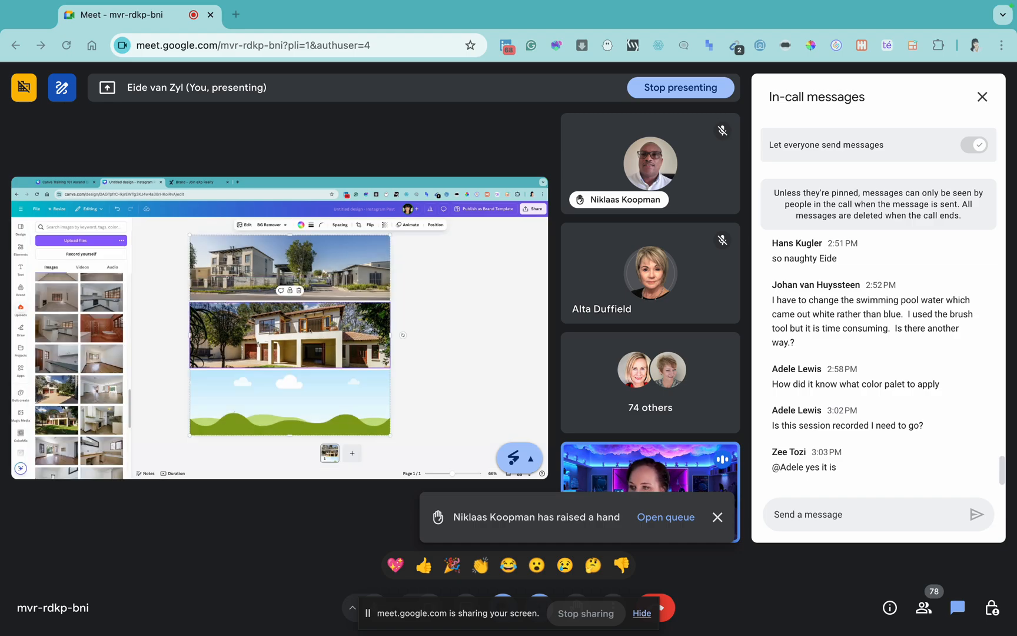
double_click(297, 344)
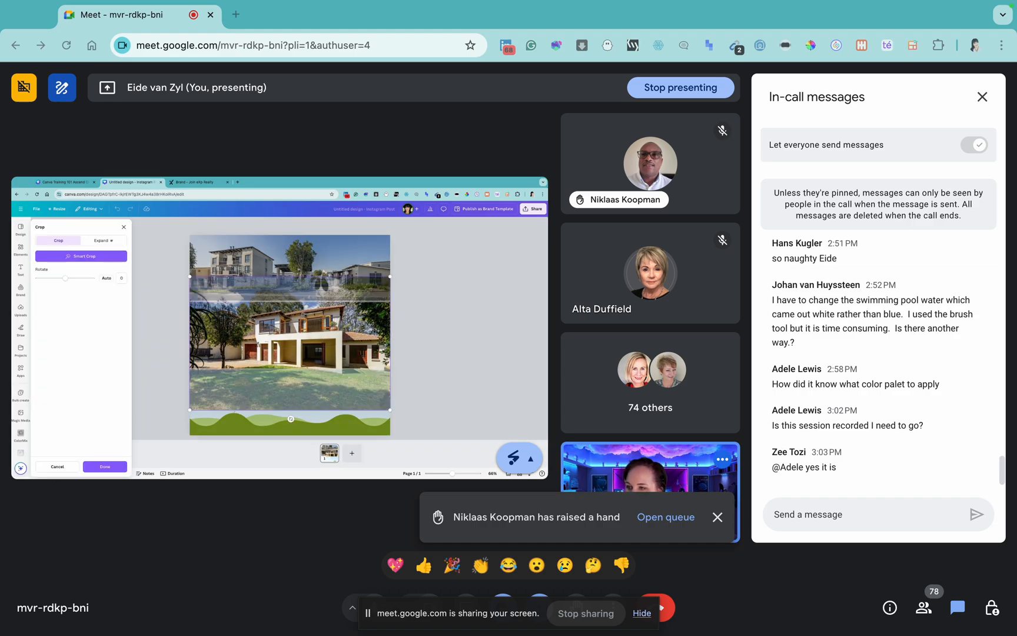
drag(297, 345, 297, 336)
click(213, 390)
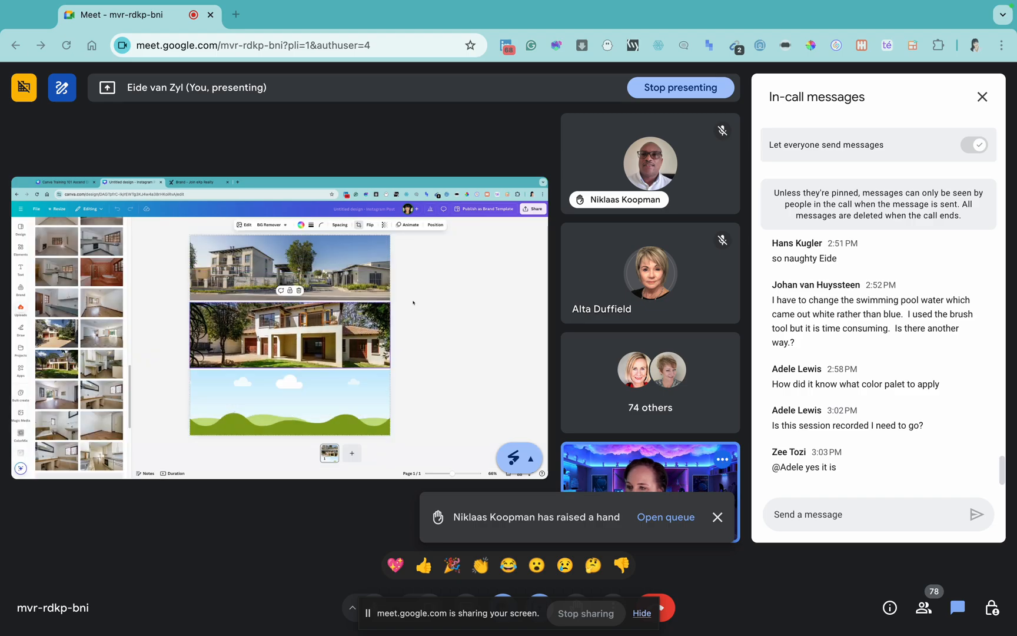
- Fill the grid's bottom row with the uploaded photo of the building with the orange restaurant awning and set its crop
scroll(79, 377, down, 5)
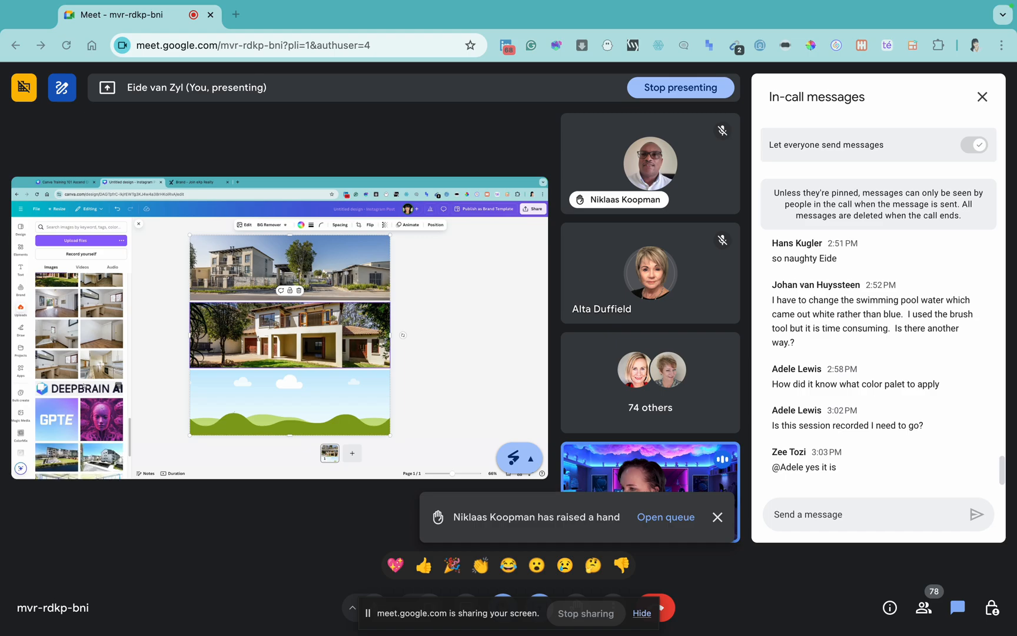
scroll(80, 377, down, 5)
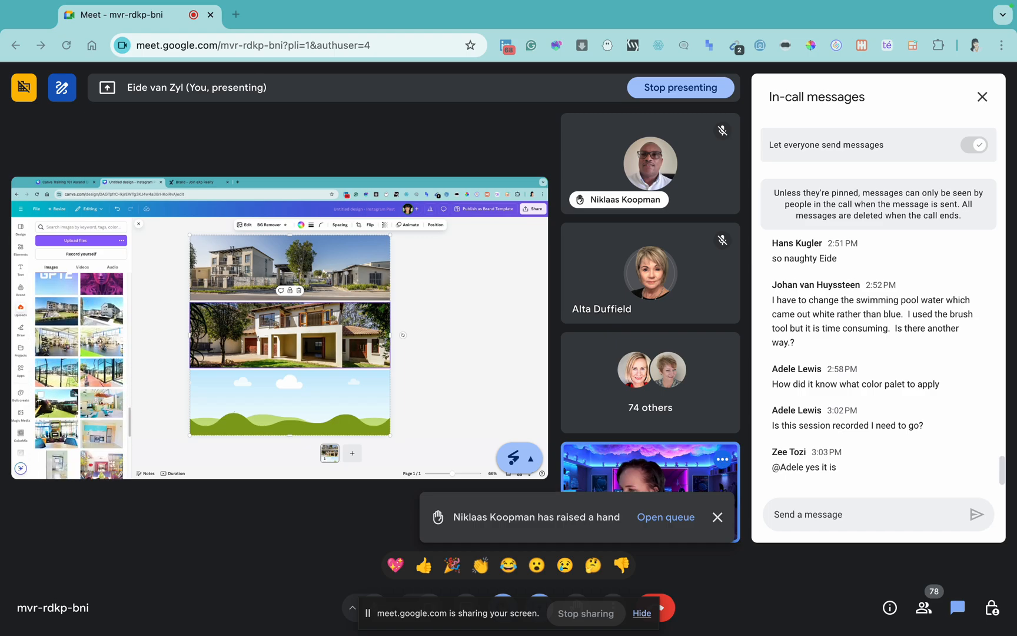
scroll(131, 399, down, 5)
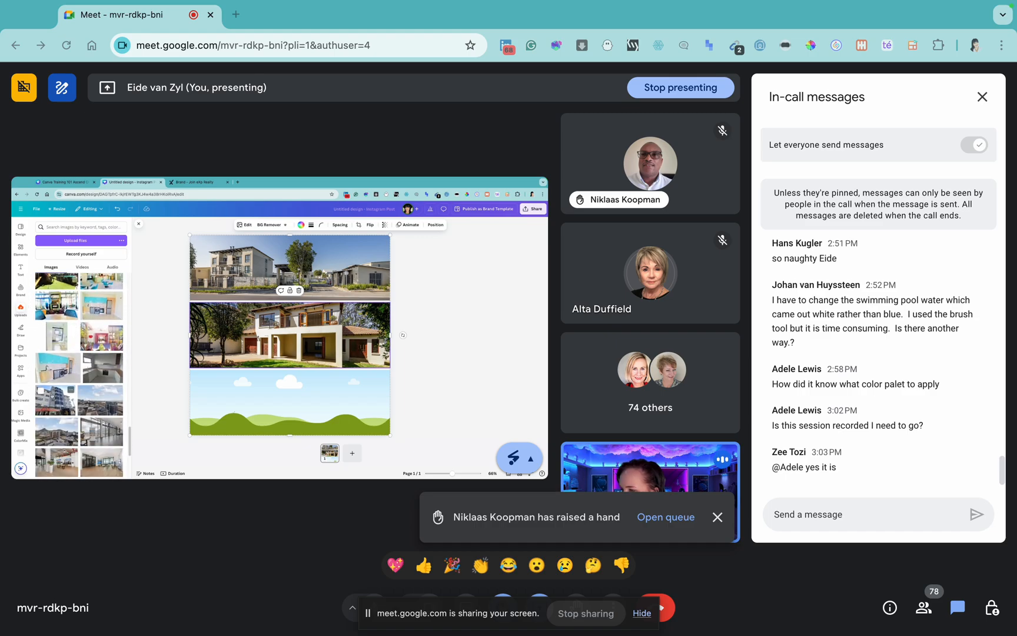
drag(131, 399, 324, 350)
double_click(320, 401)
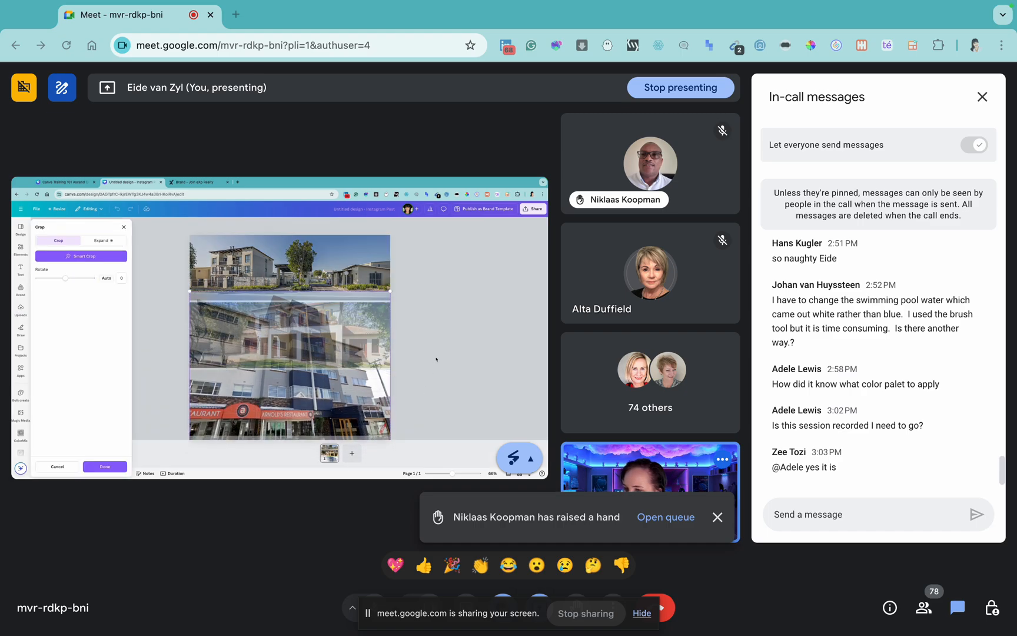
key(Return)
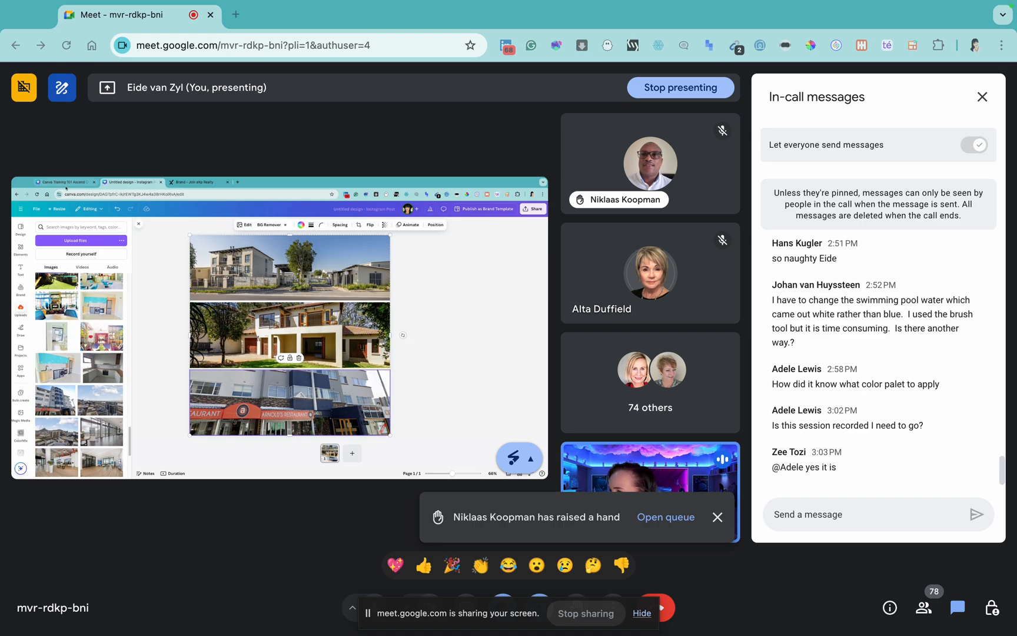
- Switch back to the Canva Training 101 presentation at the "Creating custom templates" slide
click(66, 183)
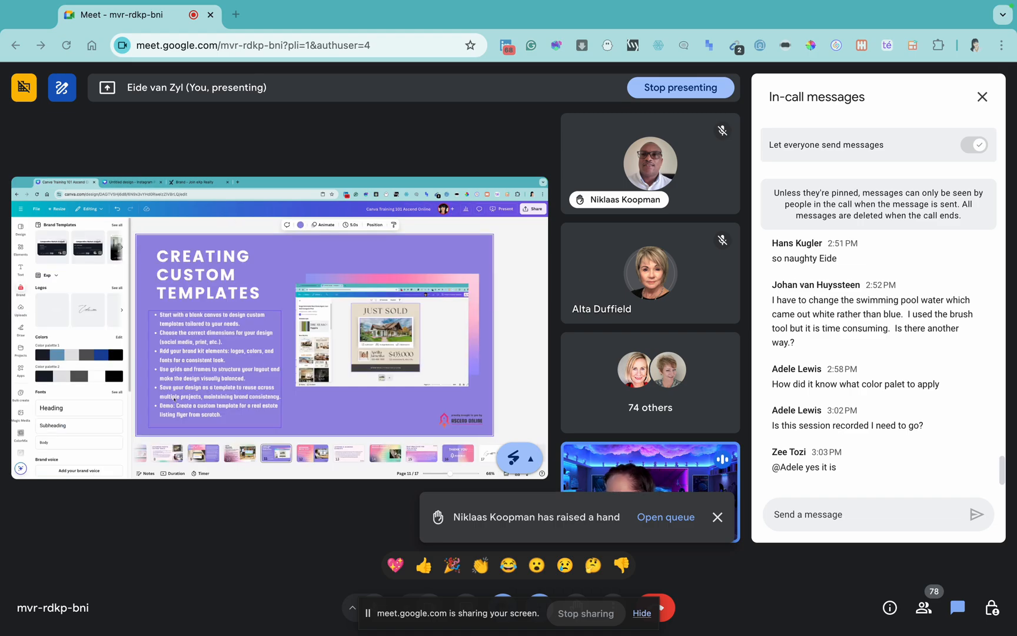
- Publish the photo-grid Instagram design as a brand template in a new folder named "Template Folder"
click(130, 182)
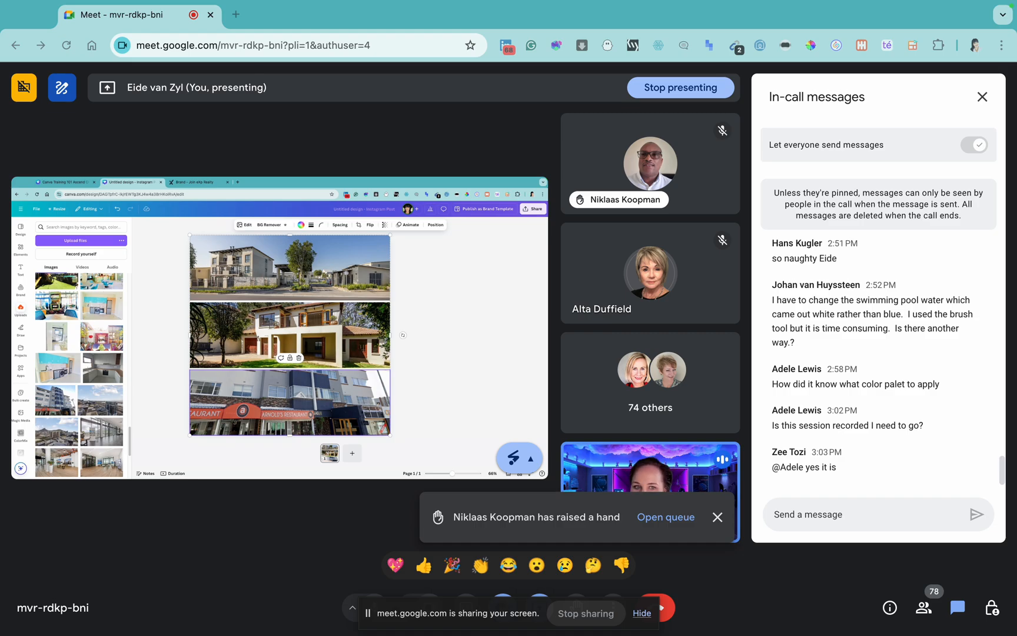
click(484, 209)
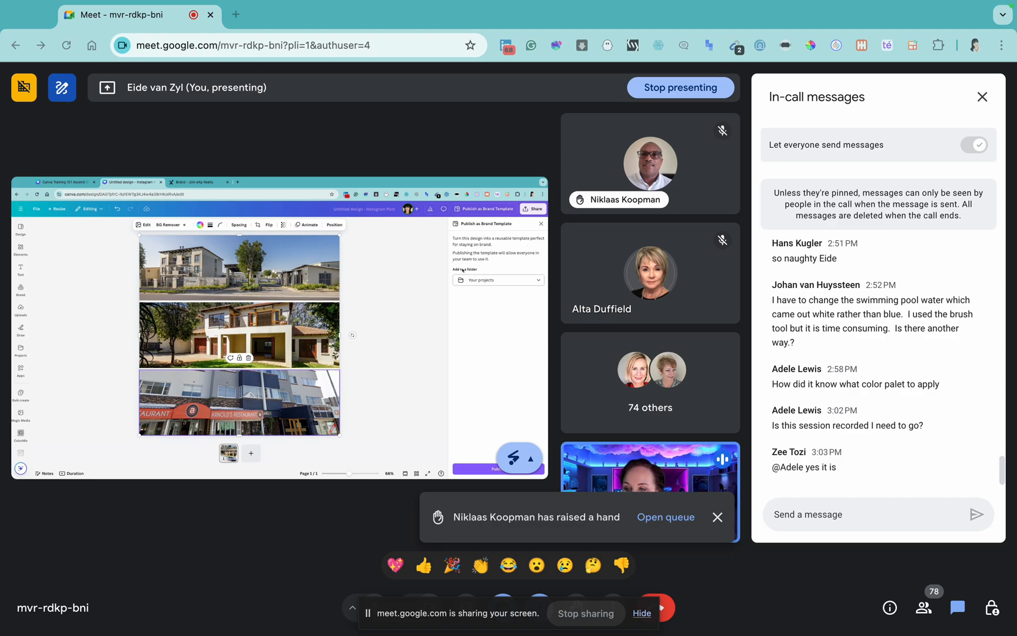
click(494, 281)
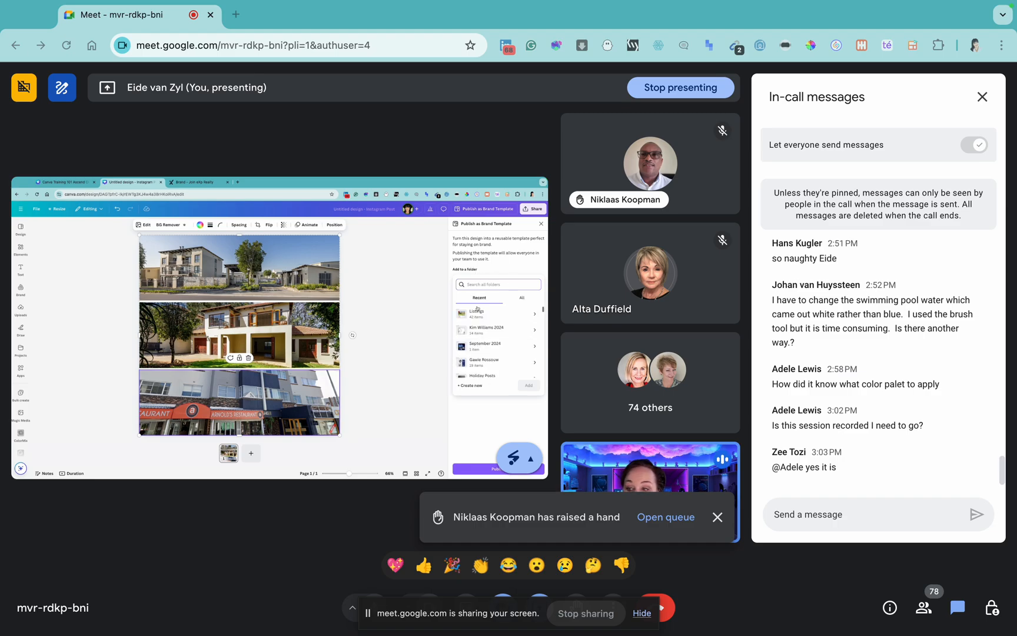
click(469, 385)
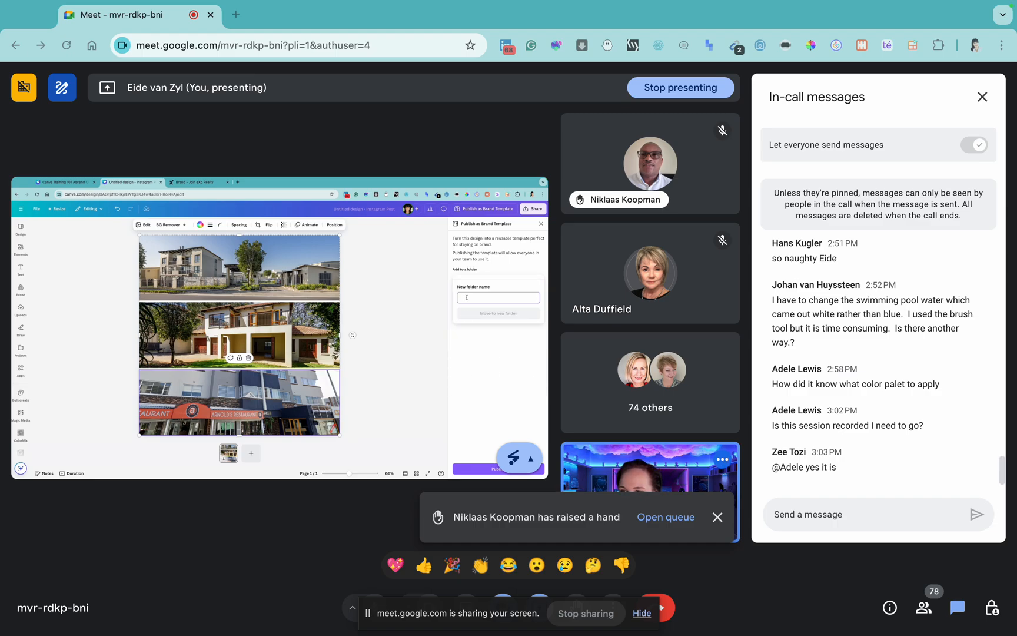
text(Temp)
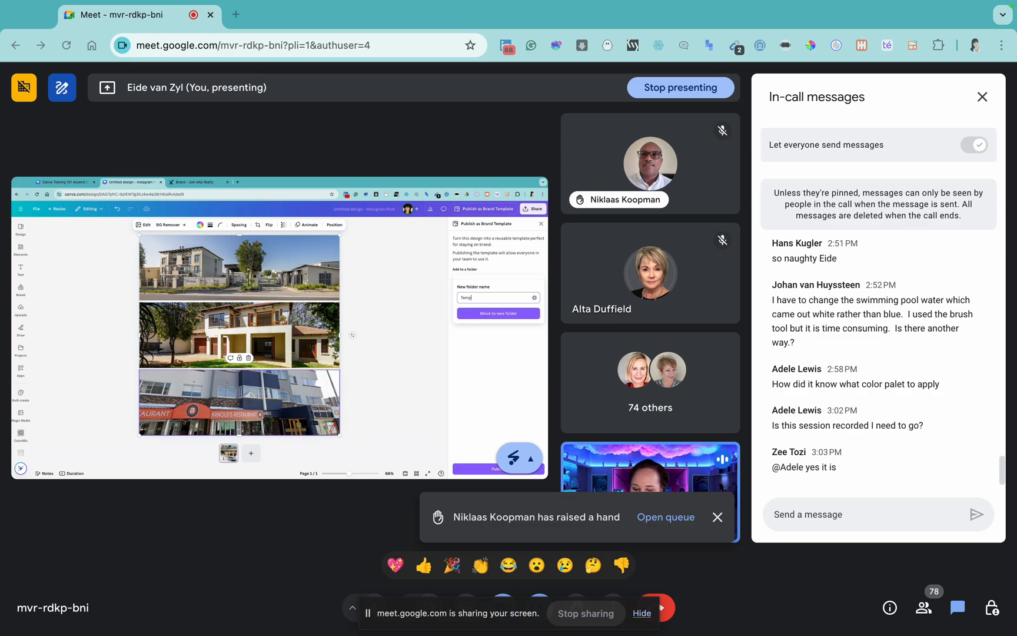
text(late folder)
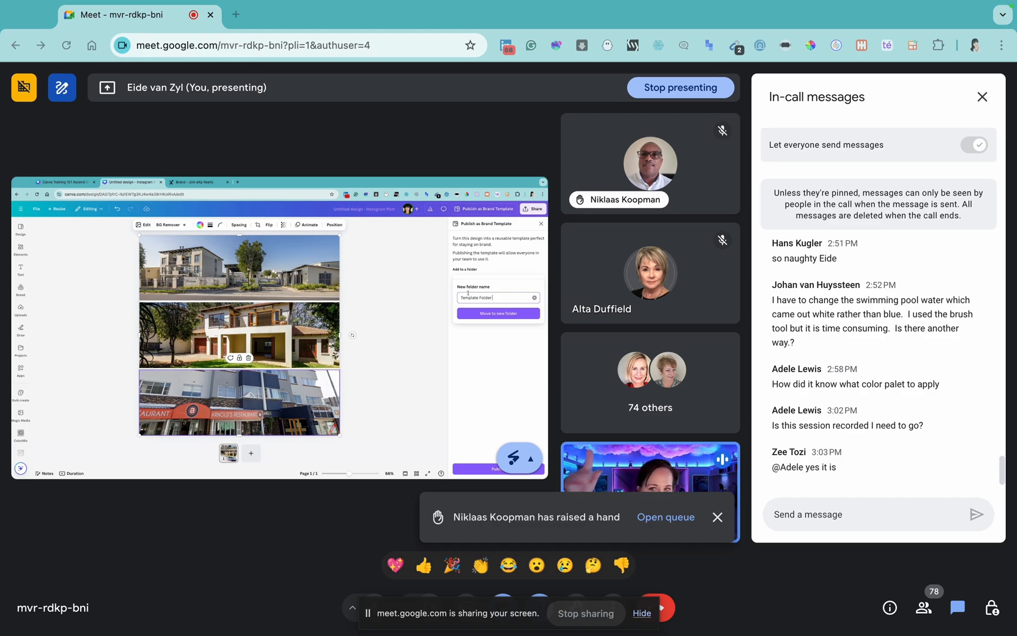
click(510, 313)
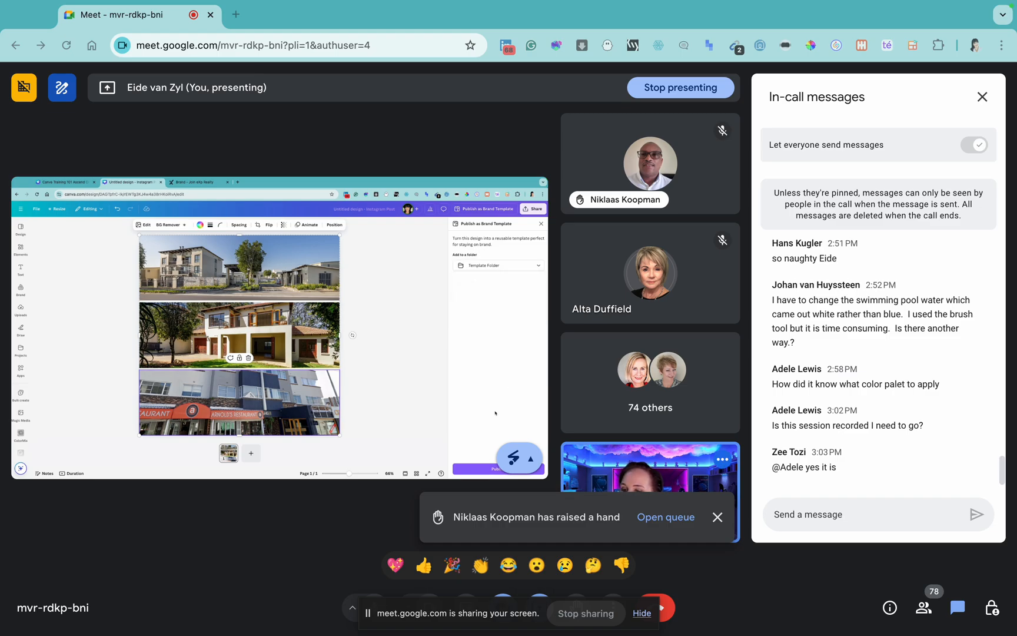
click(498, 469)
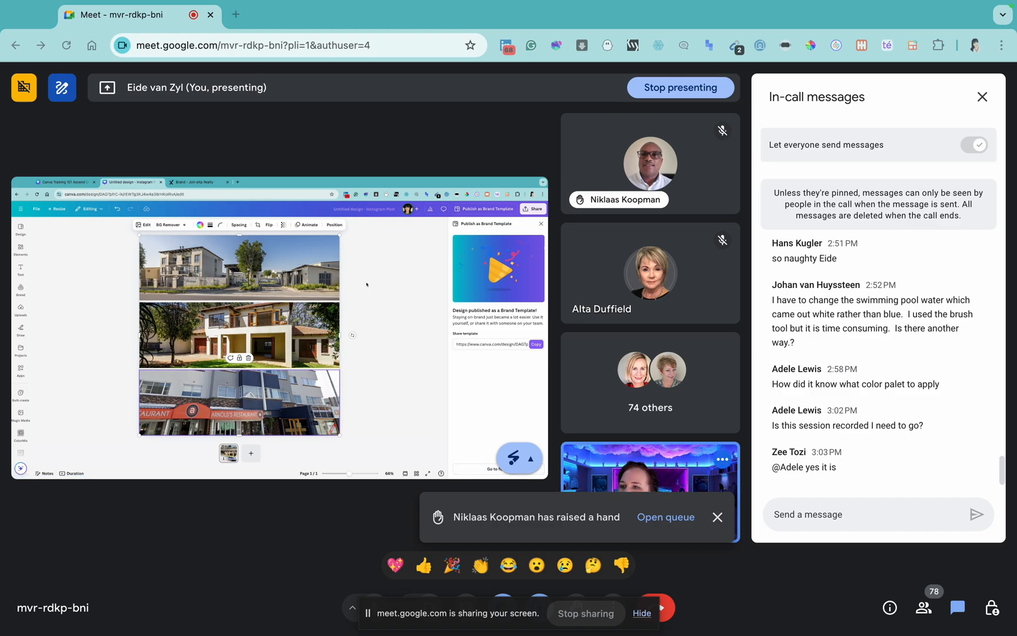
click(380, 269)
click(541, 224)
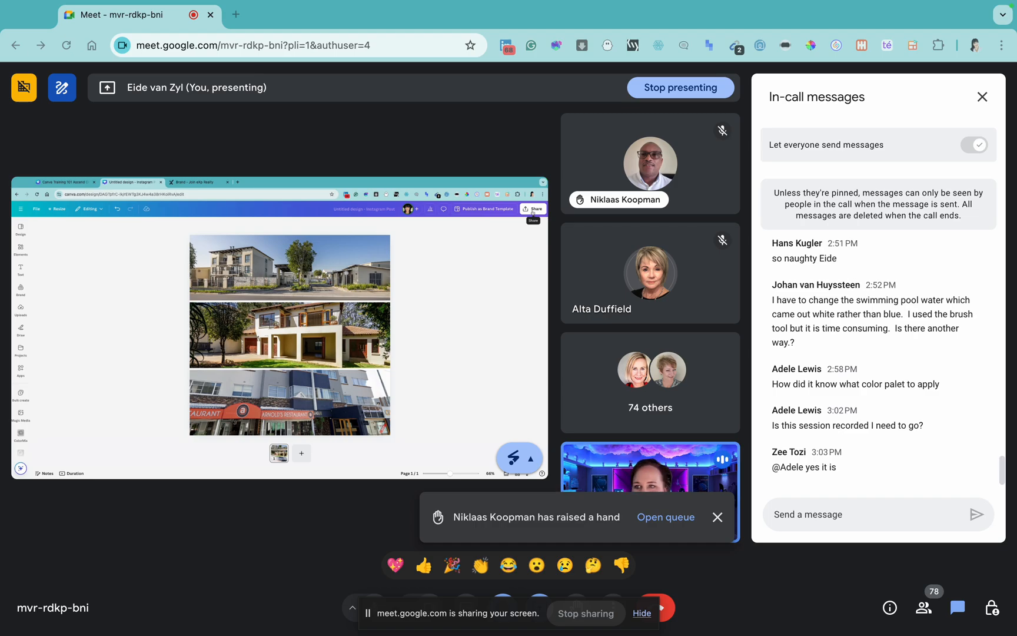
- Examine the design's sharing options and the file types available for downloading it
click(533, 210)
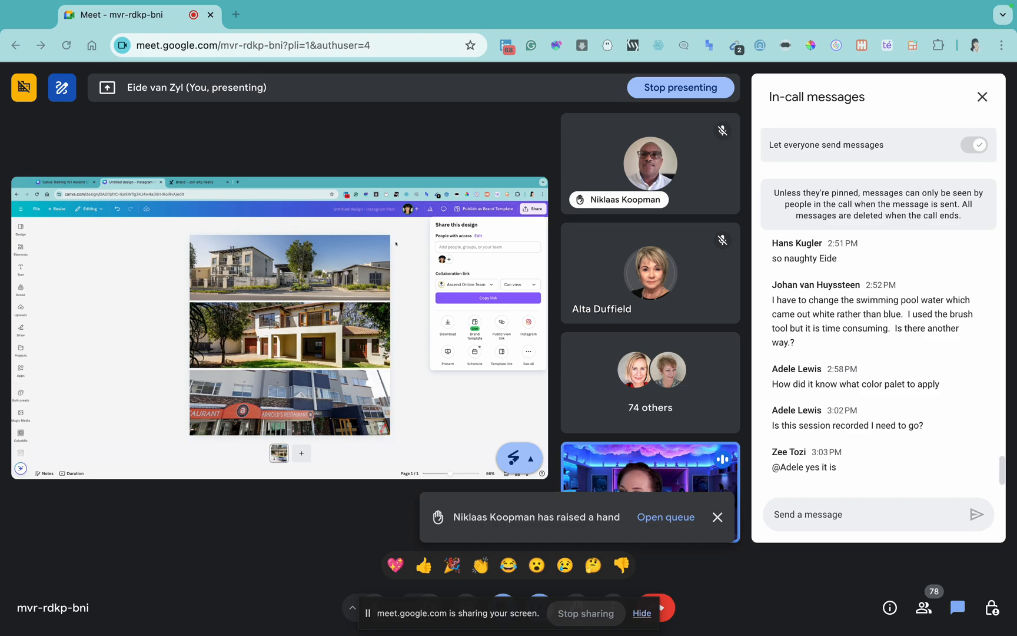
click(401, 321)
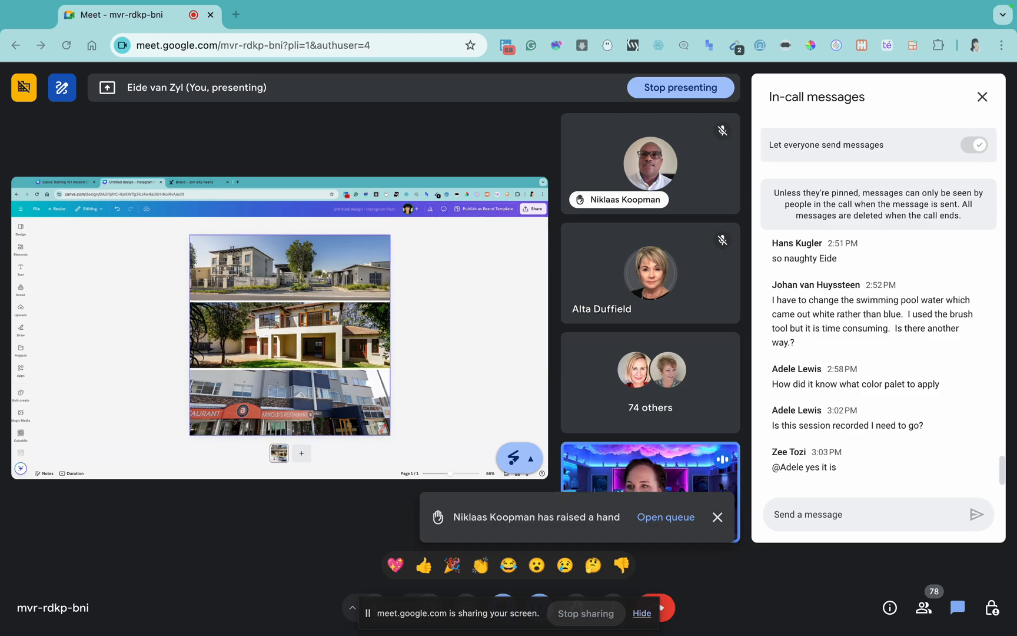
click(533, 210)
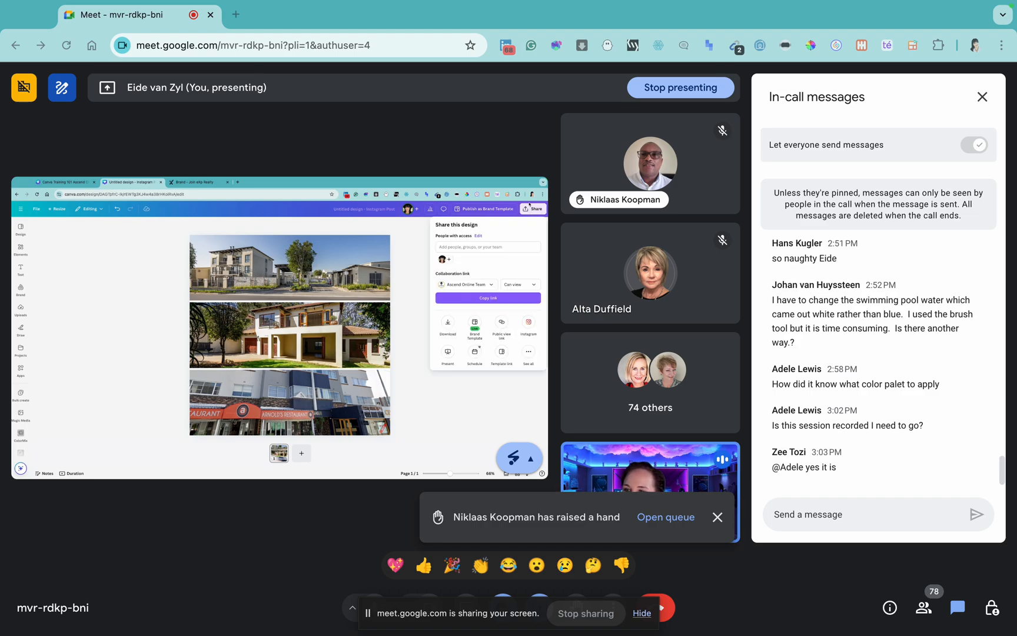
click(448, 322)
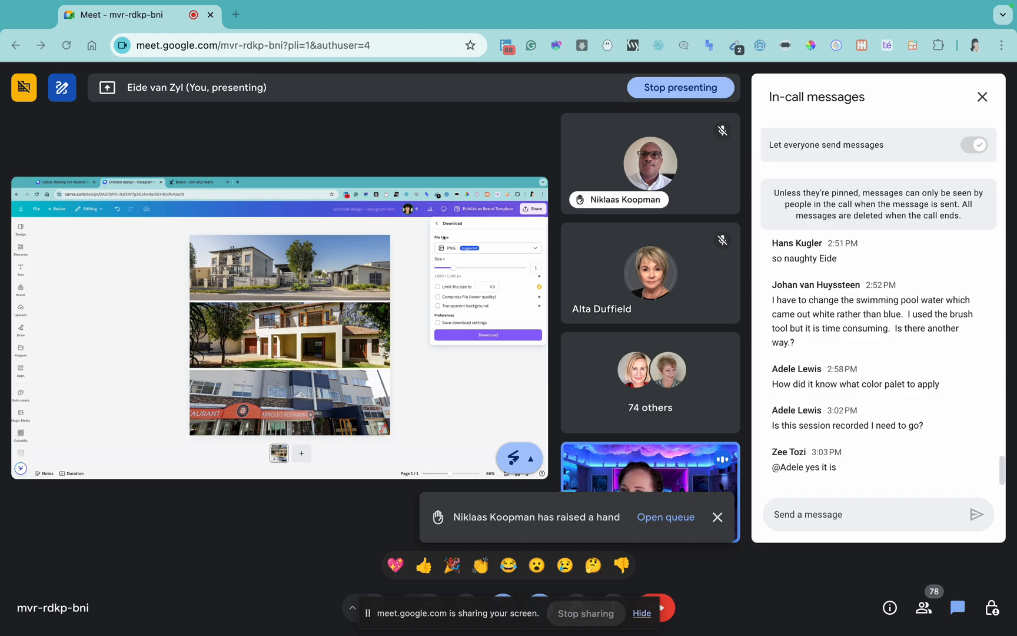
click(540, 248)
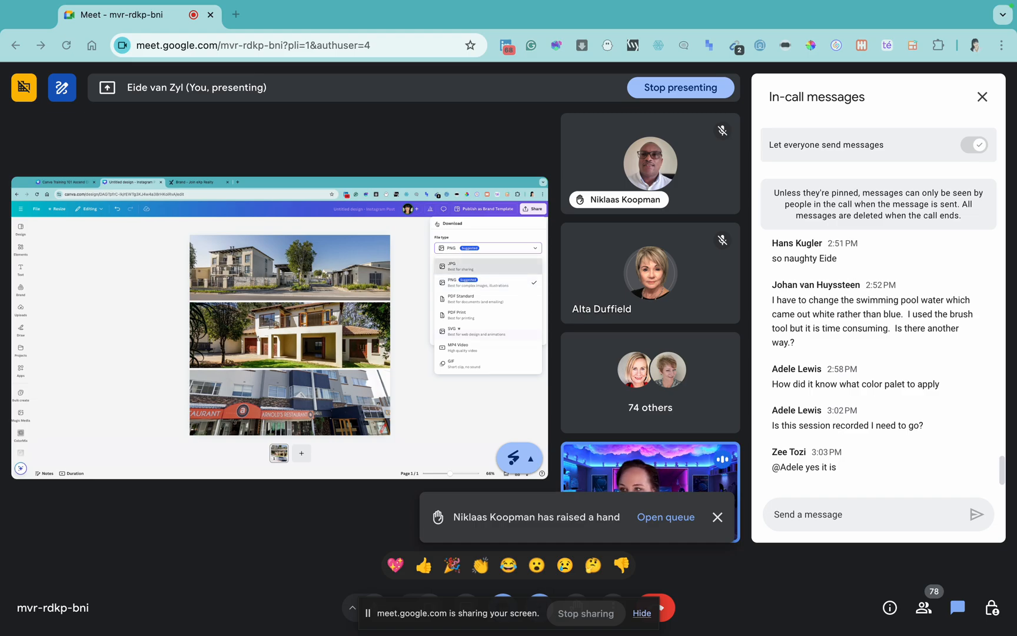
click(443, 248)
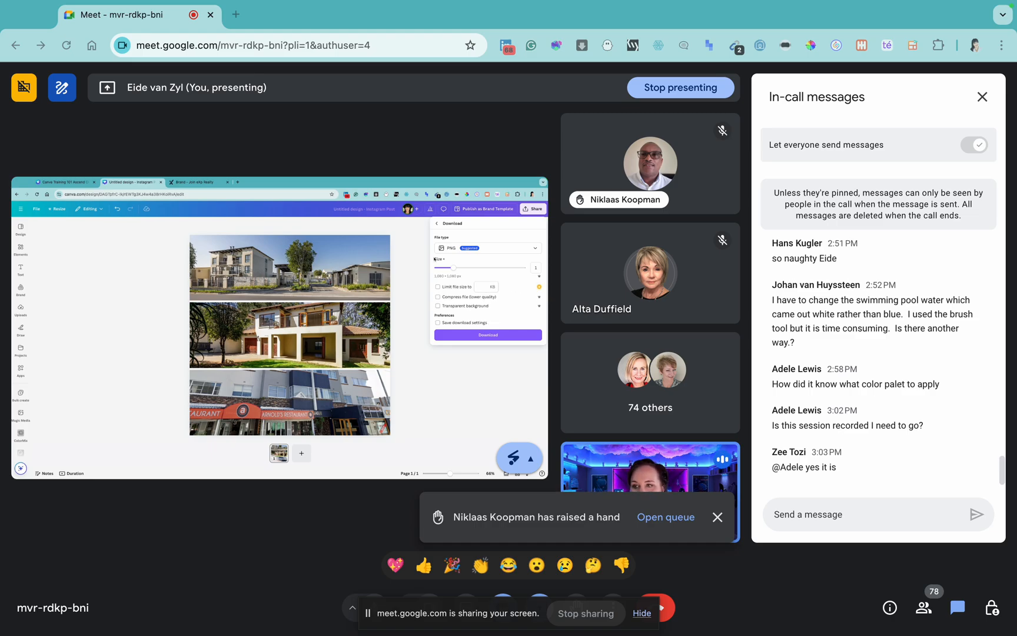
click(436, 224)
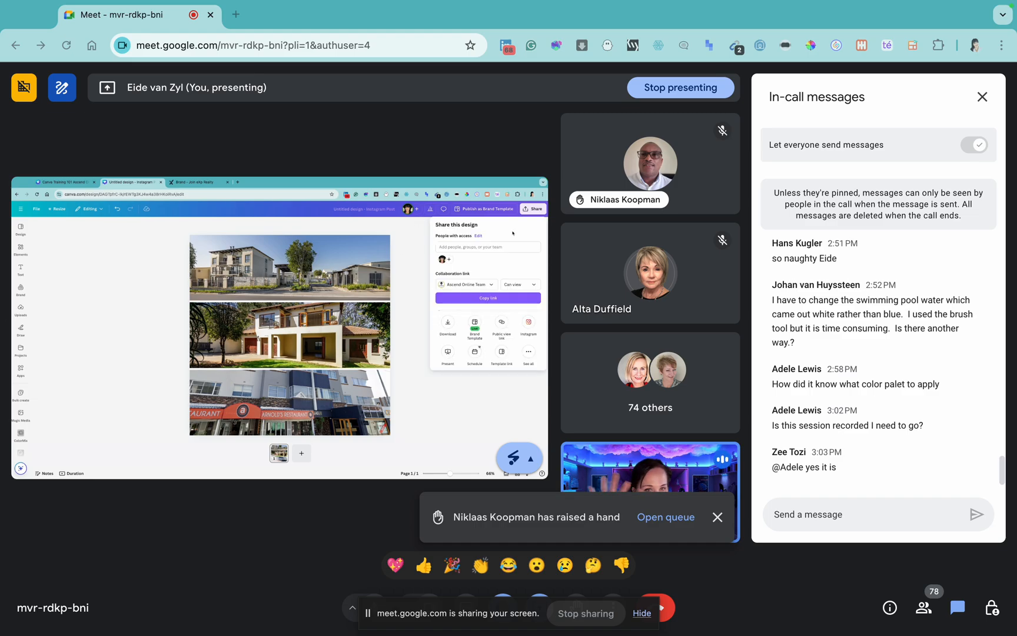
- Present the training deck's "Working with text" slide full screen, advance to "Layering & aligning elements", and return to the Instagram design
click(79, 189)
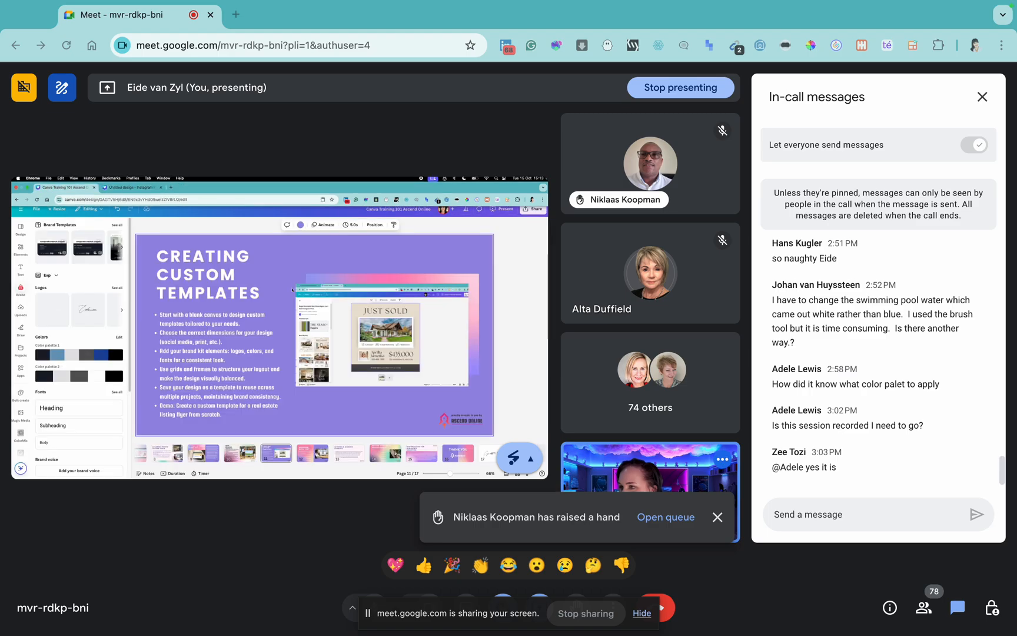
click(330, 456)
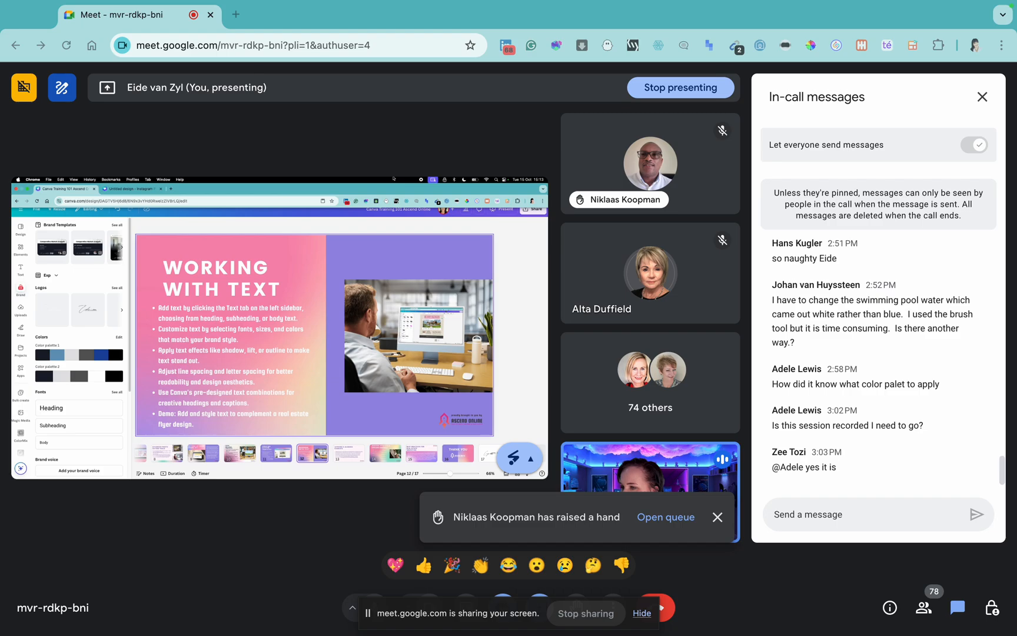
click(530, 475)
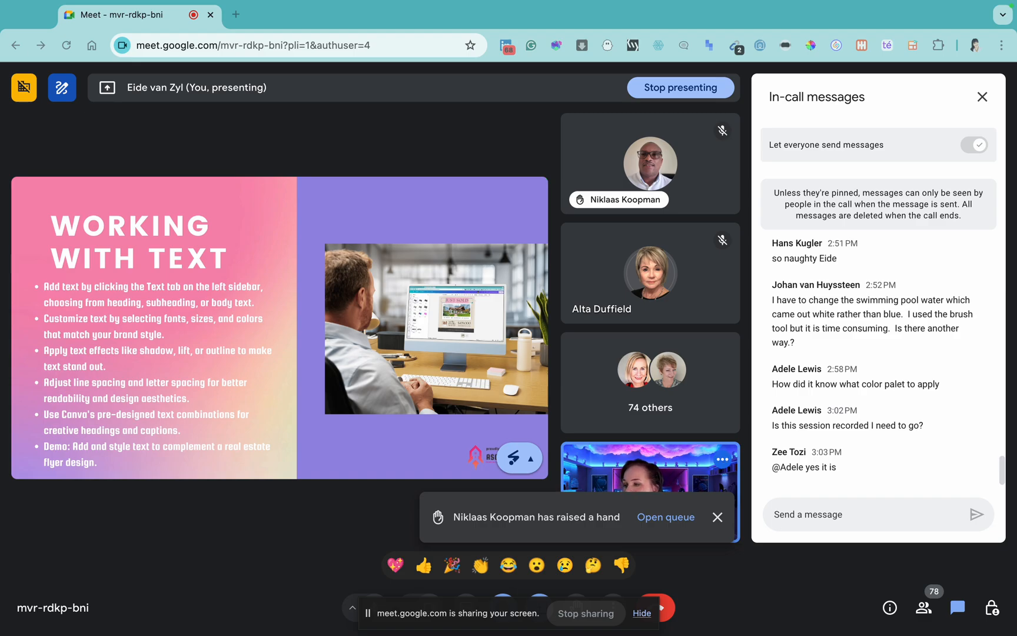
key(Right)
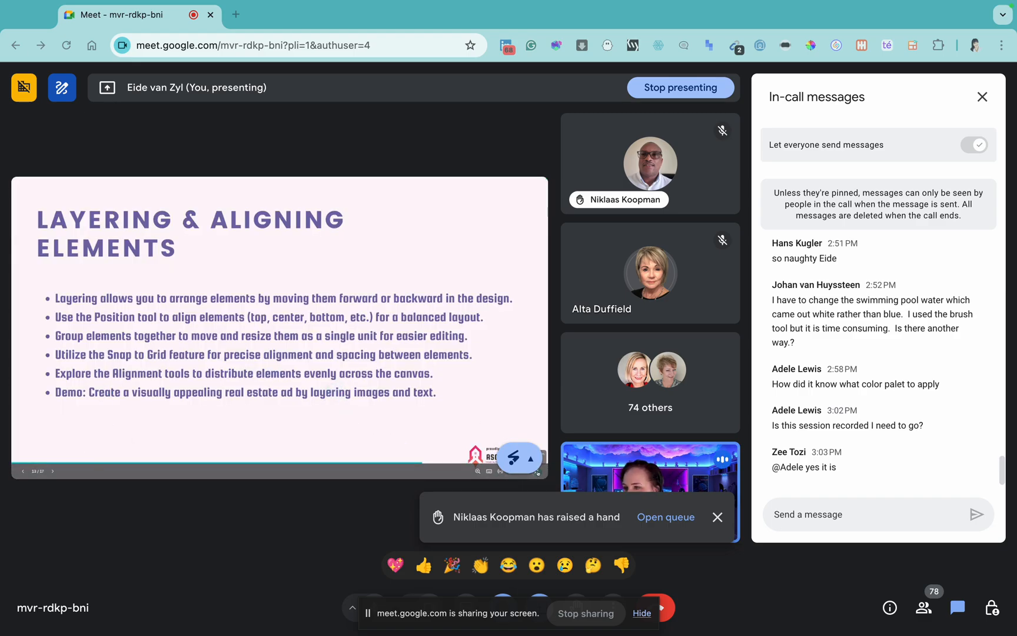
key(Escape)
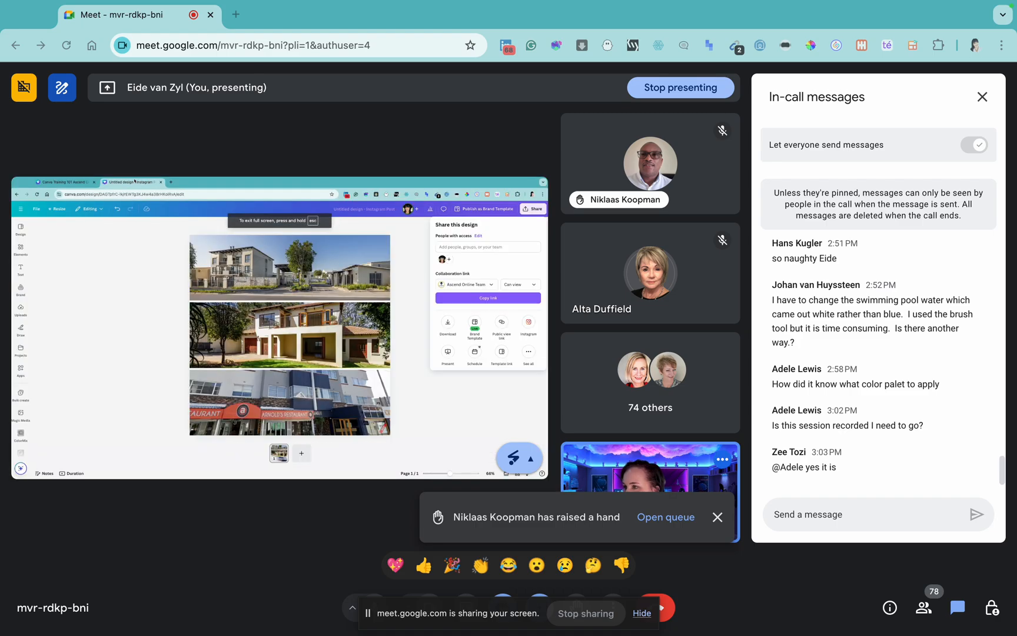
- Add a blank second page to the Instagram design and bring up the text styles and font combinations
key(Escape)
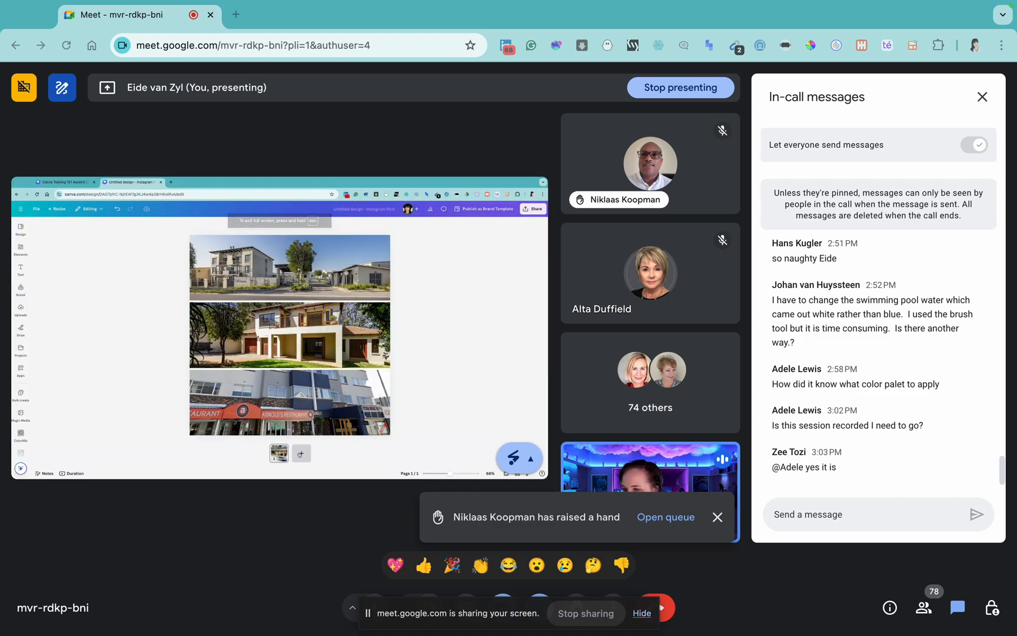
click(300, 453)
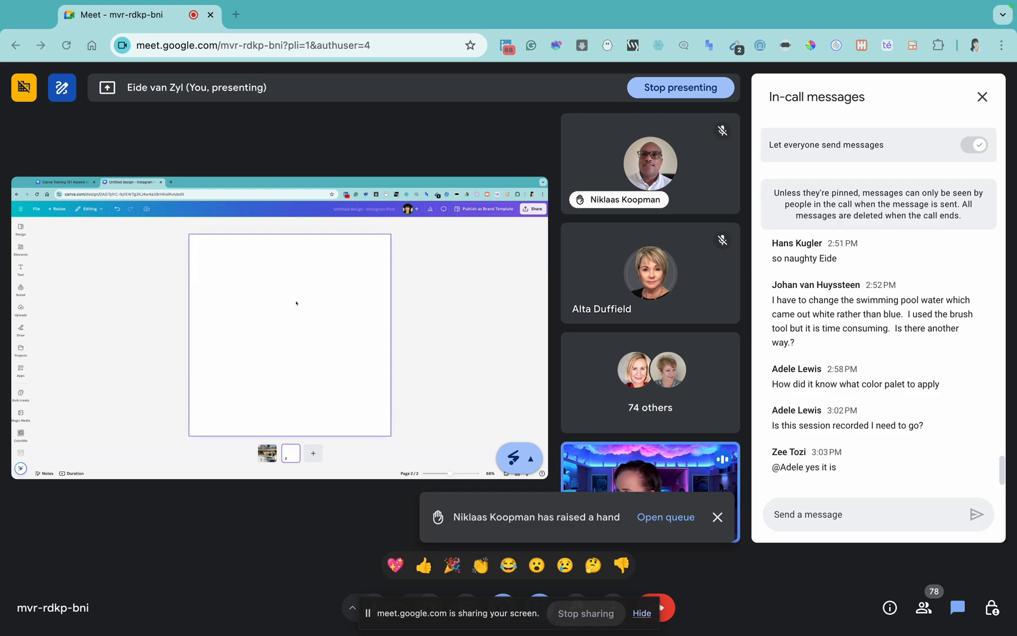
click(21, 269)
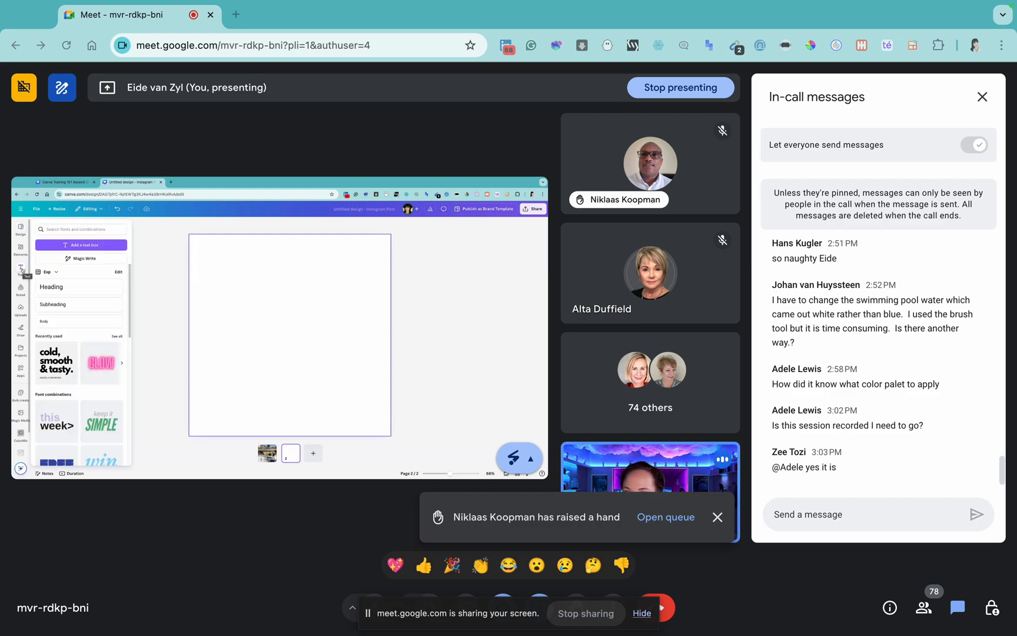
click(22, 269)
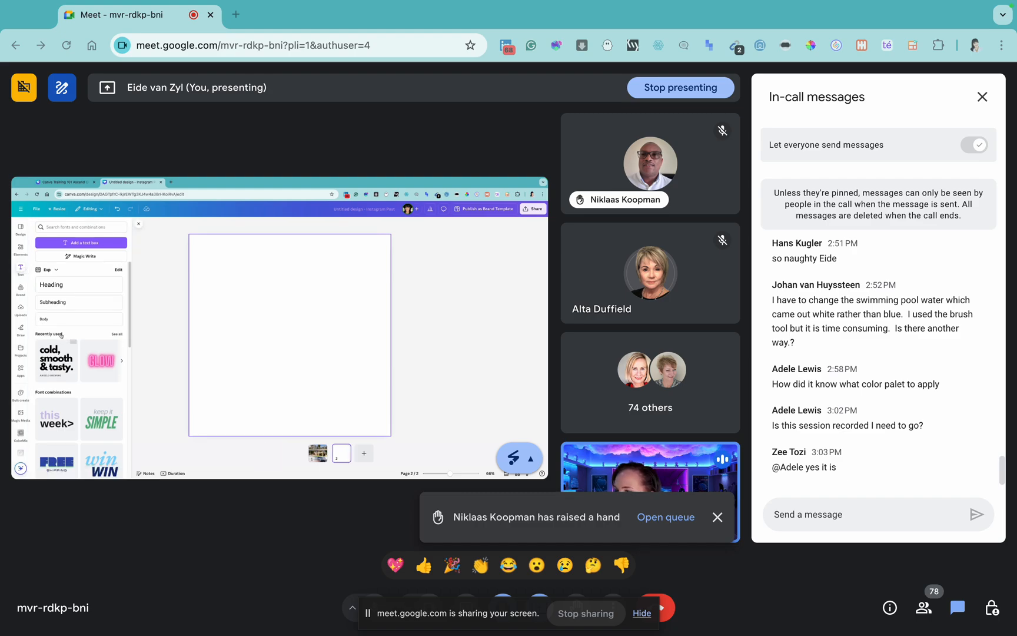
scroll(74, 376, down, 5)
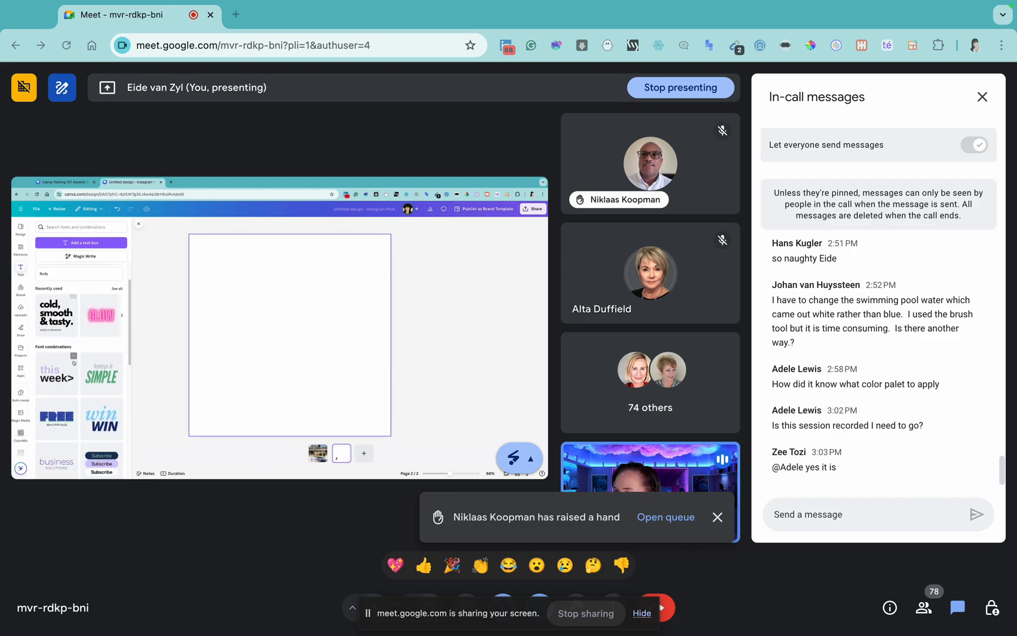
scroll(74, 363, down, 3)
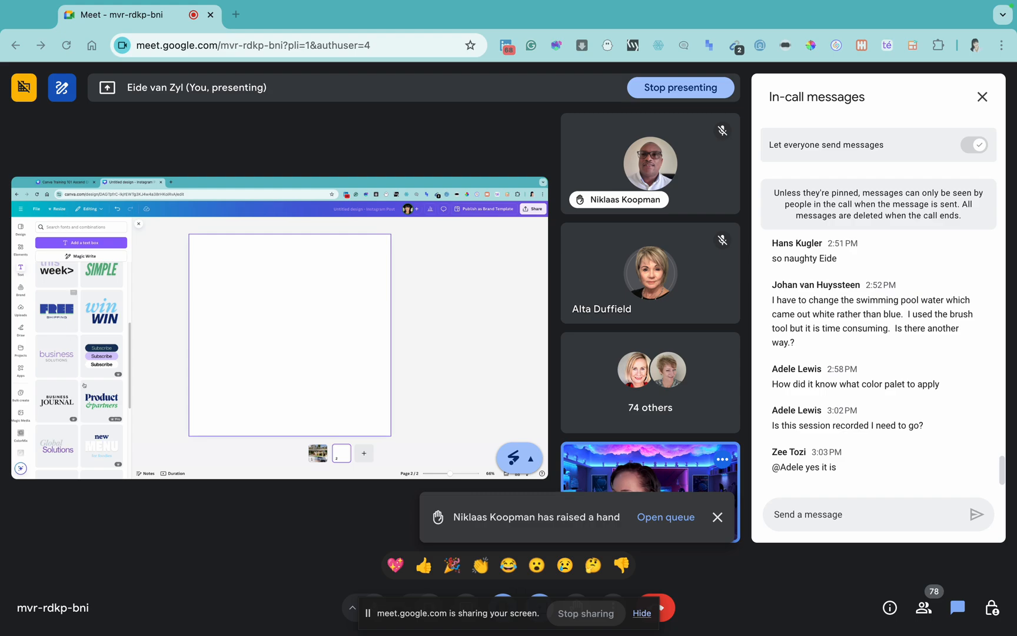
click(55, 355)
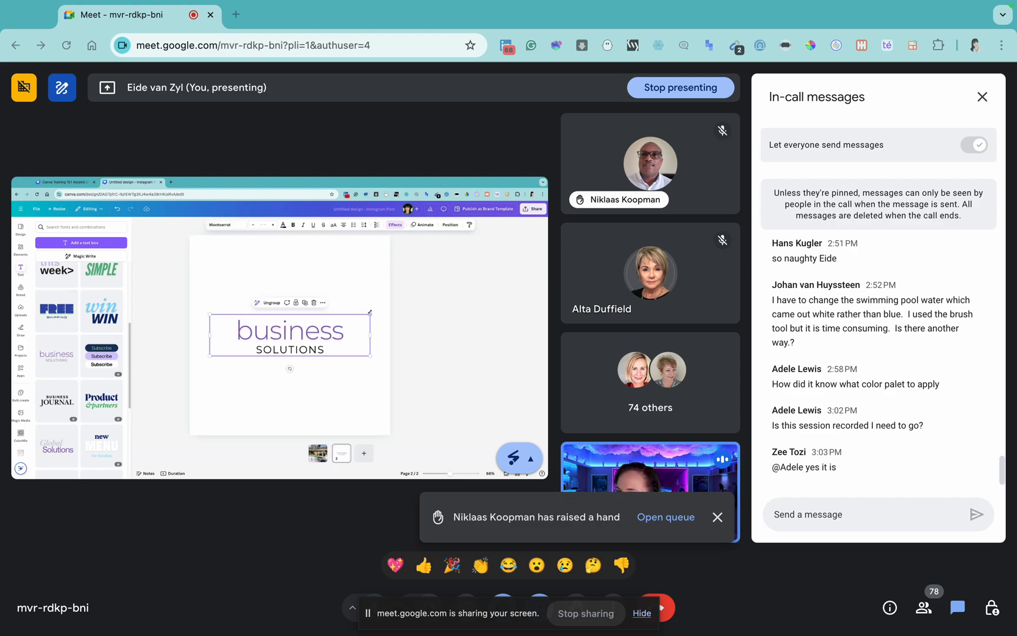
click(290, 331)
key(Delete)
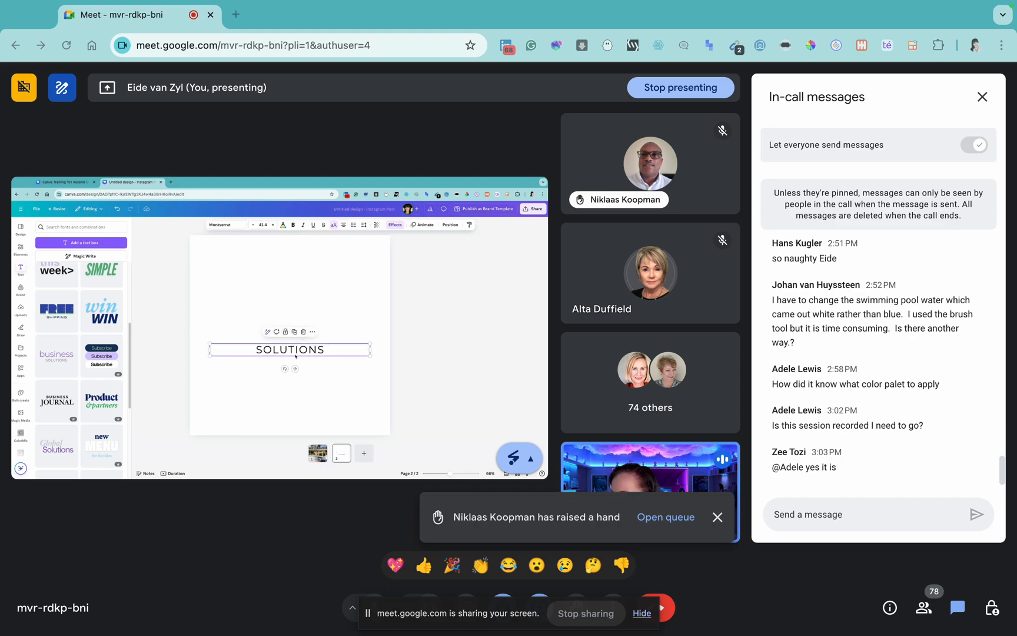
double_click(290, 349)
key(BackSpace)
key(Escape)
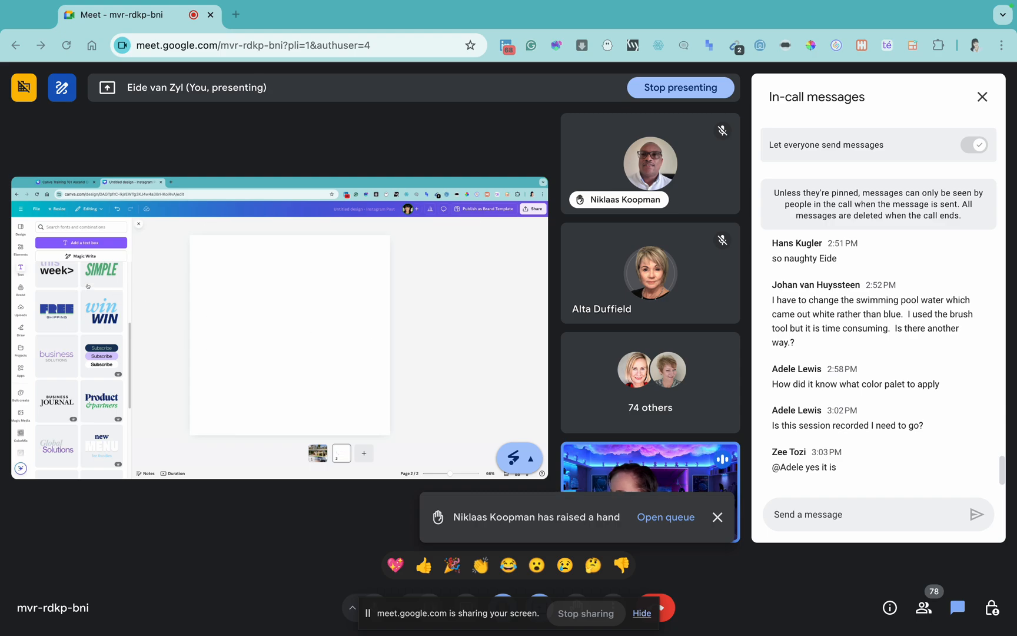
- Place the green "CALL NOW" font combination on the blank second page and select its "CALL" text
scroll(87, 286, down, 5)
click(48, 430)
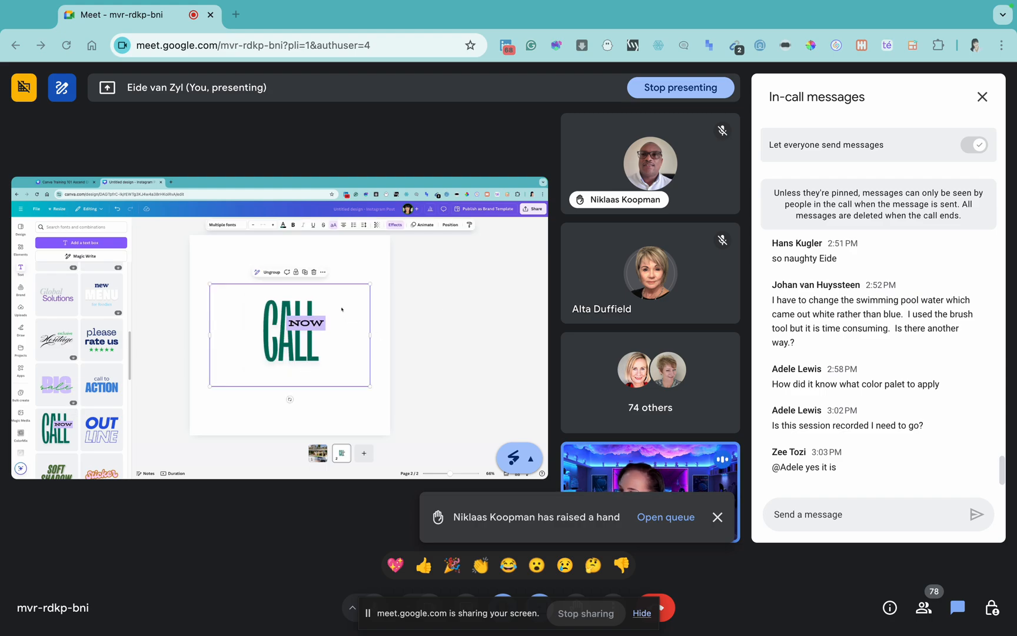
click(409, 297)
click(282, 345)
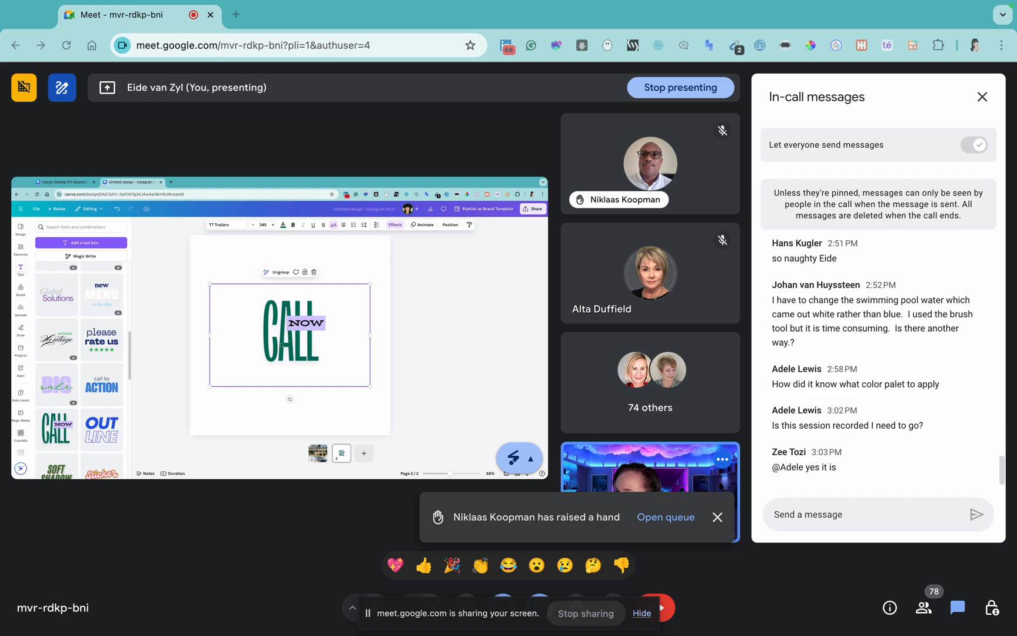
- Recolour the "CALL NOW" page with the brand kit's Color palette 2, shuffling it to a light grey background with black text
click(20, 289)
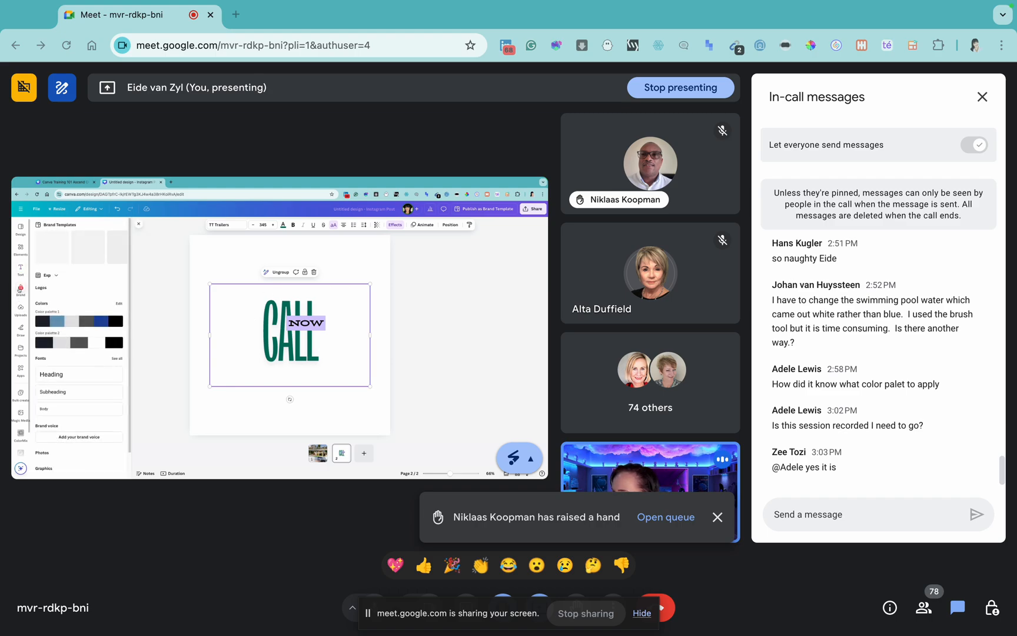
click(83, 377)
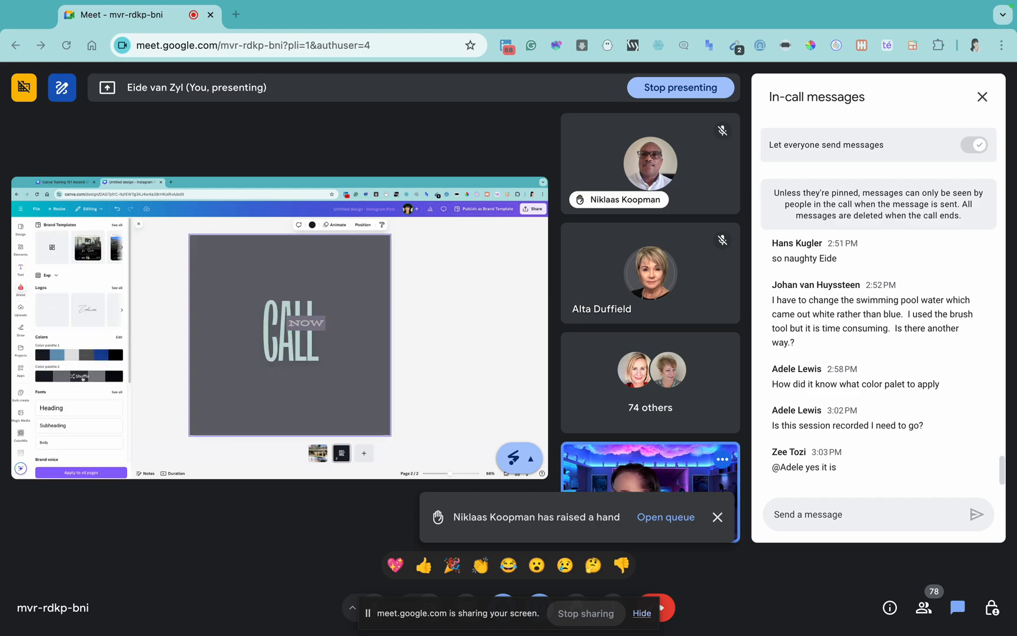
click(82, 378)
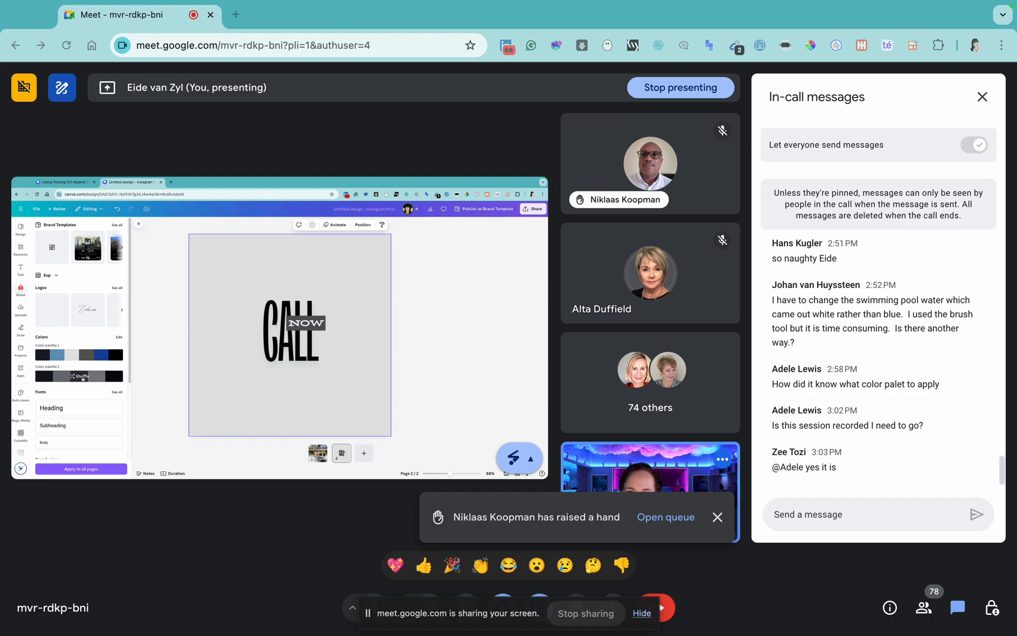
- Keep shuffling Color palette 2 across the "CALL NOW" page, ending on a light grey background
click(82, 377)
click(83, 377)
click(82, 377)
click(82, 377)
click(82, 377)
click(82, 378)
- Delete the "CALL" and "NOW" texts from the second page
click(21, 268)
click(283, 323)
key(Delete)
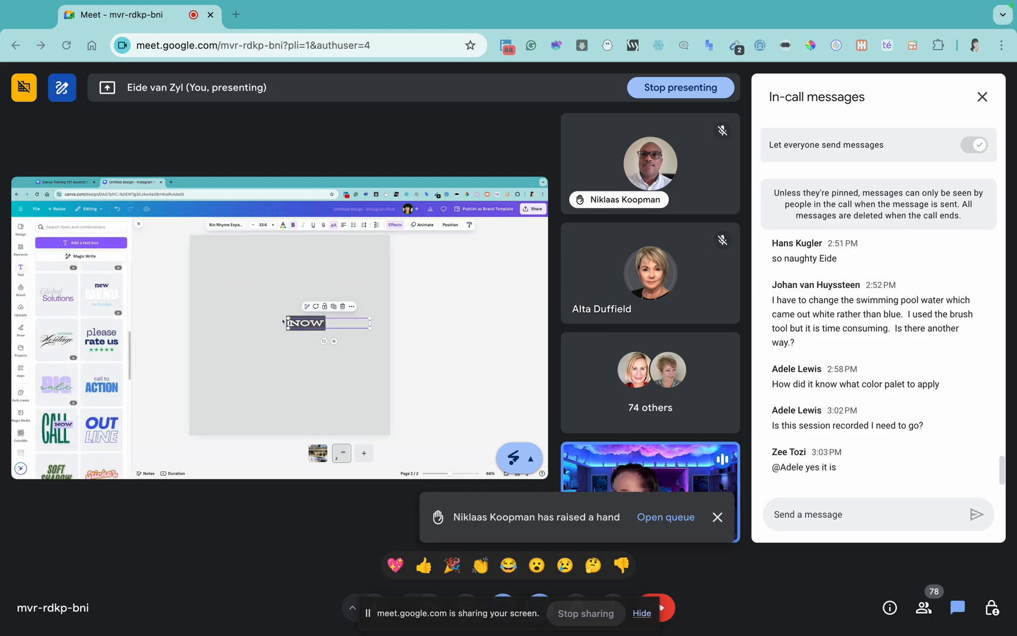
key(Delete)
- Add a brand kit Heading text to the grey page, reading "Cape Real Estate Group"
scroll(93, 322, up, 5)
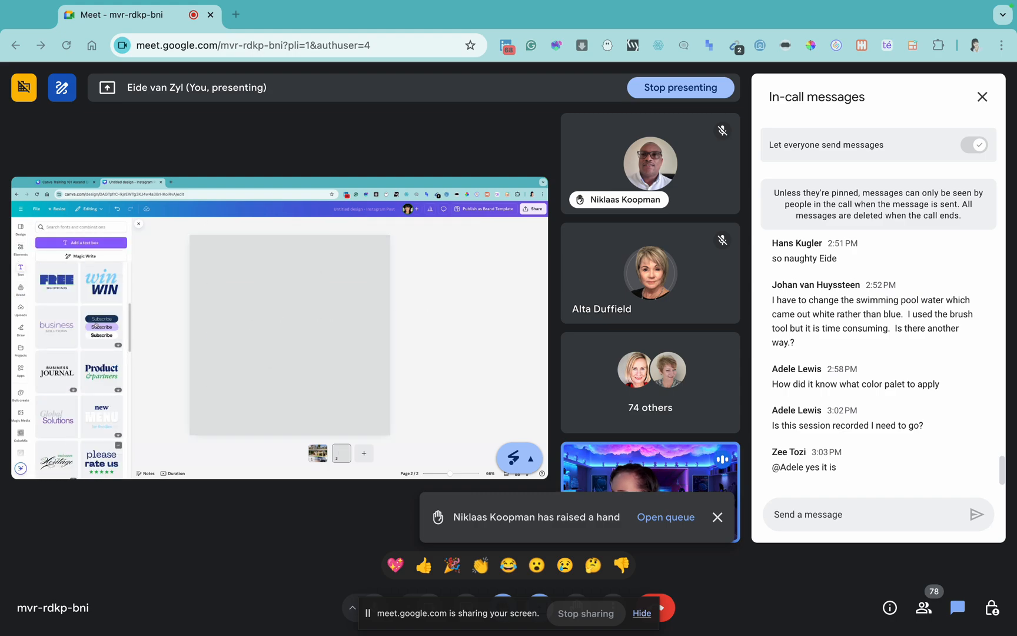
scroll(93, 323, up, 2)
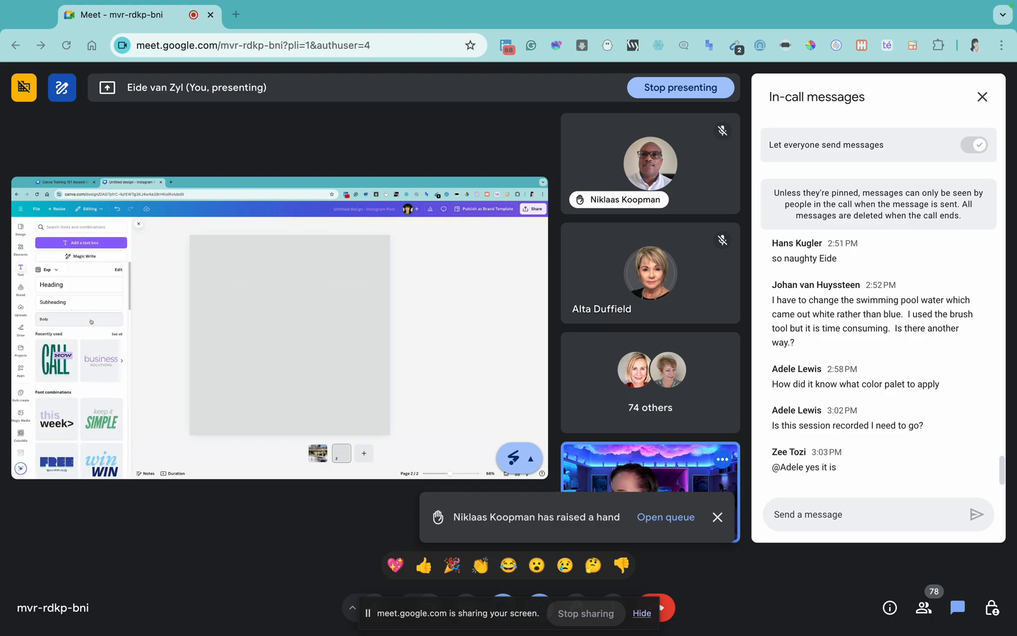
click(71, 285)
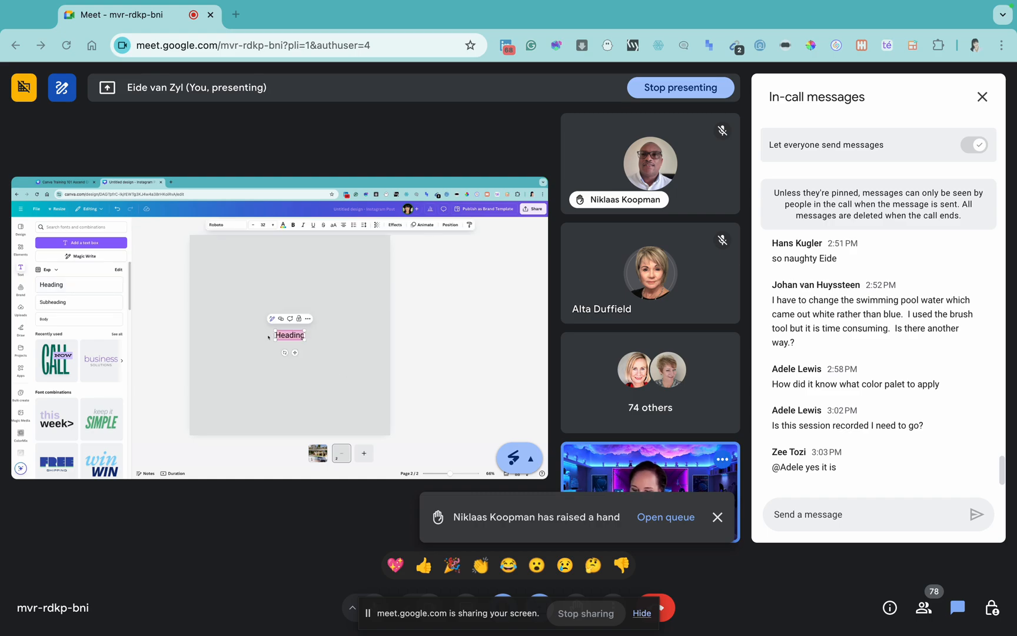
text(Caa)
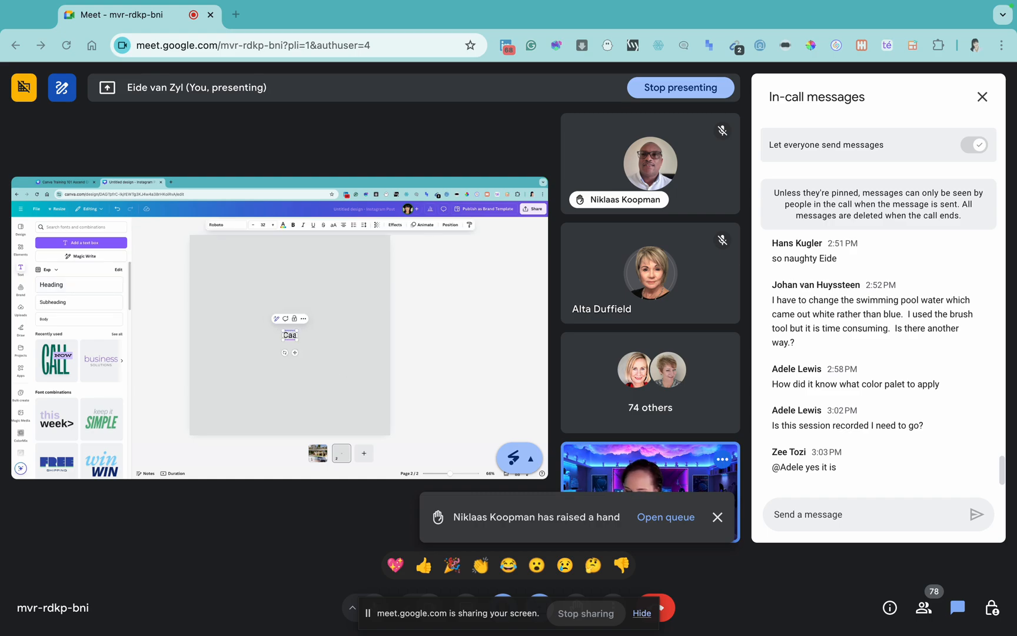
key(BackSpace)
text(pe real Est)
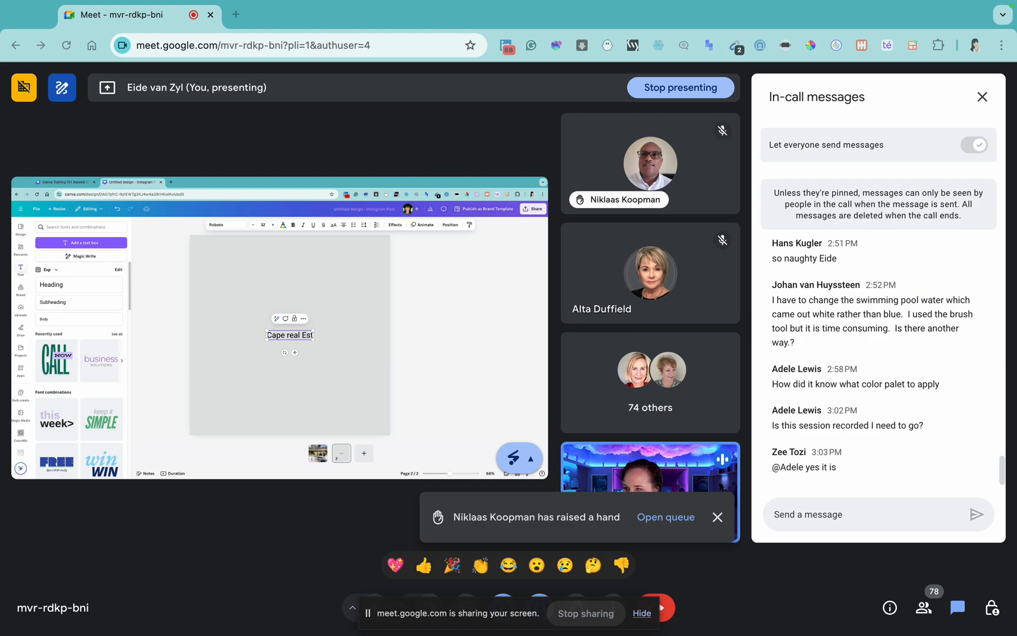
text(ate Group)
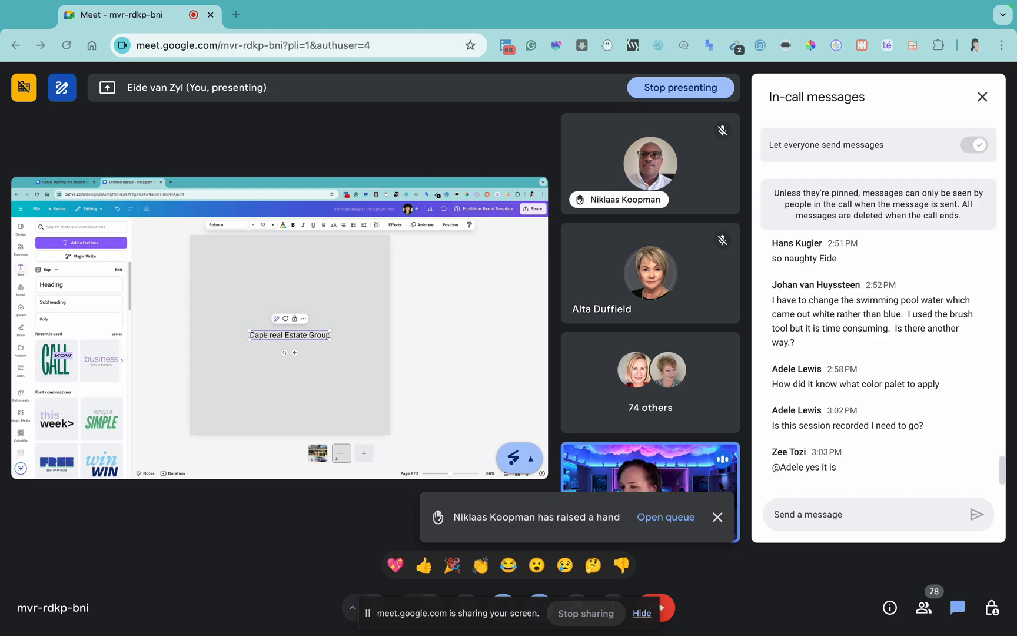
key(BackSpace)
text(R)
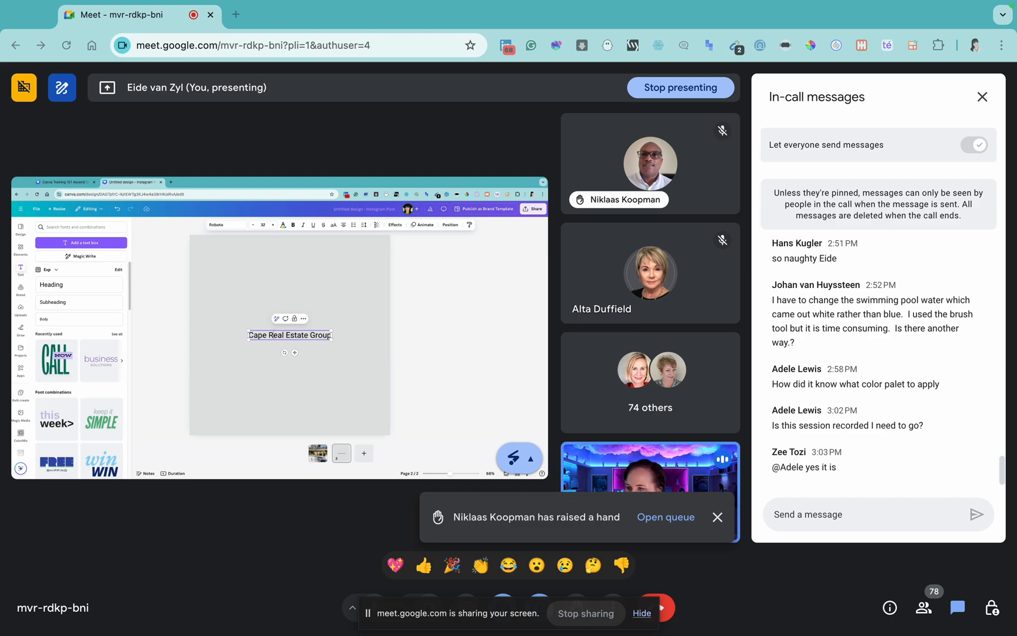
- Enlarge the "Cape Real Estate Group" heading to font size 62 and move it towards the centre of the page
key(Escape)
drag(251, 332, 203, 325)
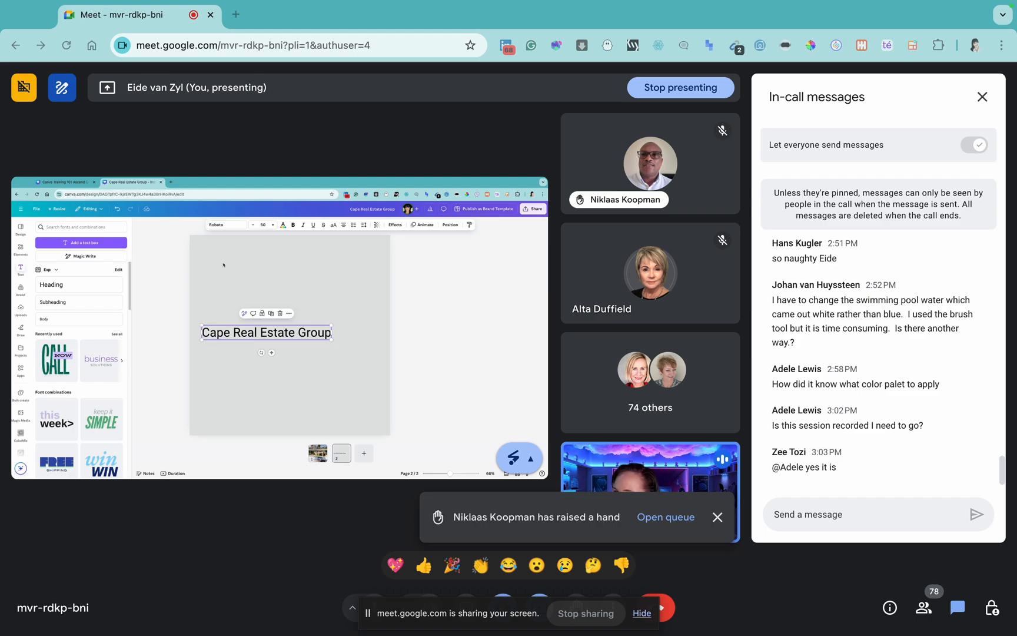
click(273, 225)
click(274, 225)
click(274, 225)
click(273, 225)
click(273, 225)
click(273, 225)
click(273, 225)
click(273, 225)
click(273, 225)
click(273, 225)
click(273, 225)
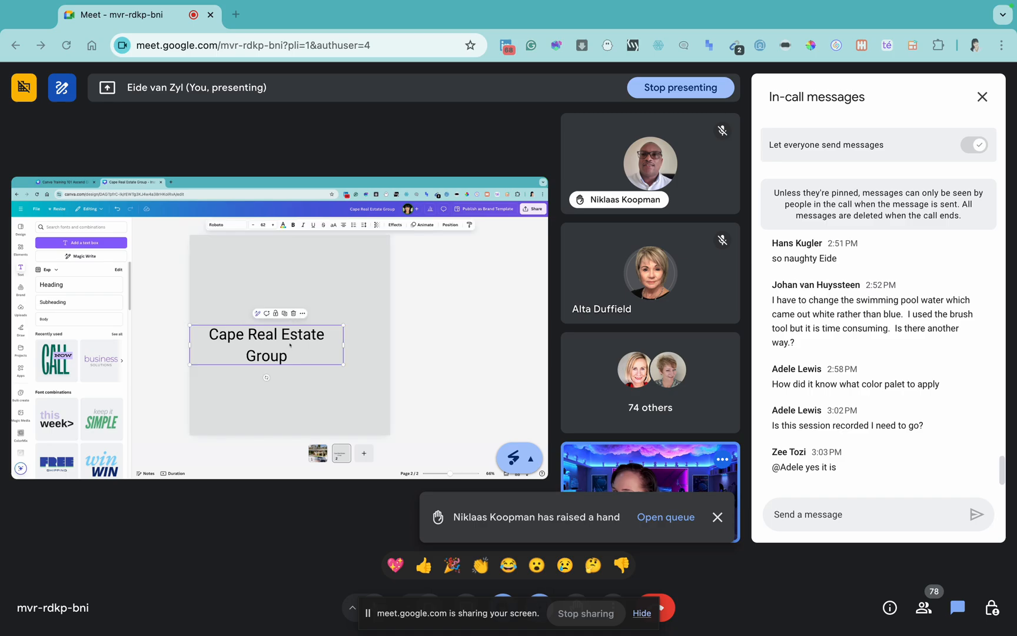
drag(324, 344, 344, 332)
- Set the heading's font to the brand kit's Montserrat in the Black weight
click(230, 228)
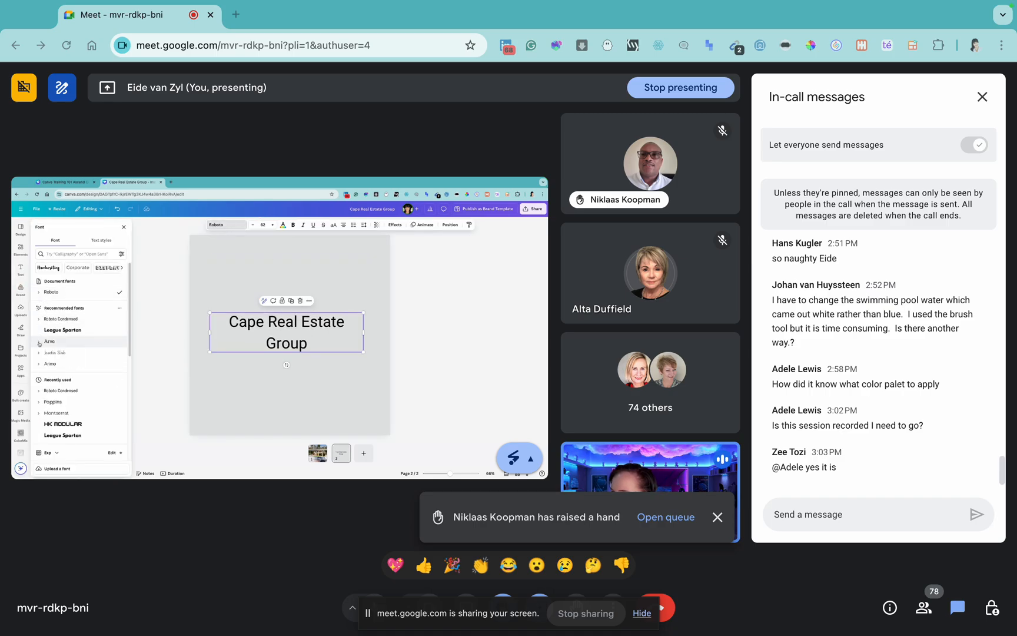
scroll(40, 412, down, 2)
click(39, 415)
scroll(71, 442, down, 2)
click(74, 448)
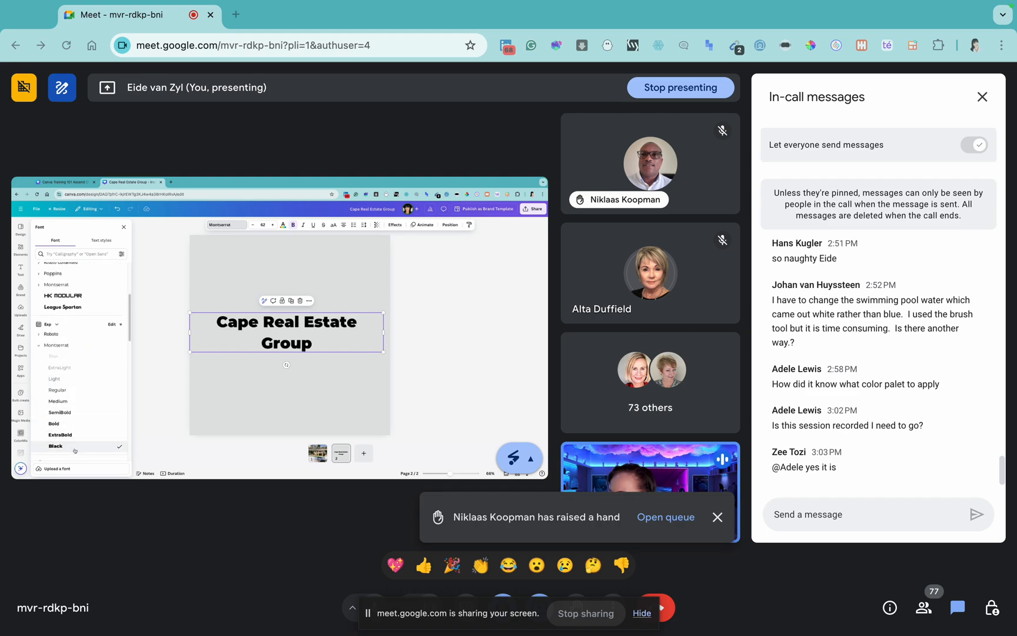
key(Escape)
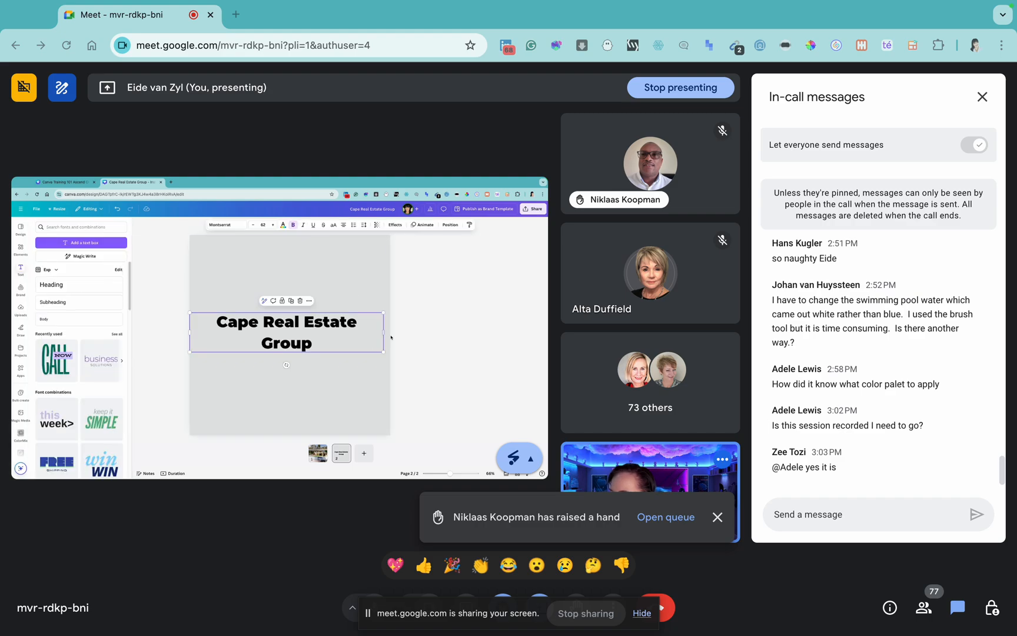
- Widen the heading's text box to fit one line, then scale and reposition it across the page at font size about 52.9
drag(383, 332, 425, 332)
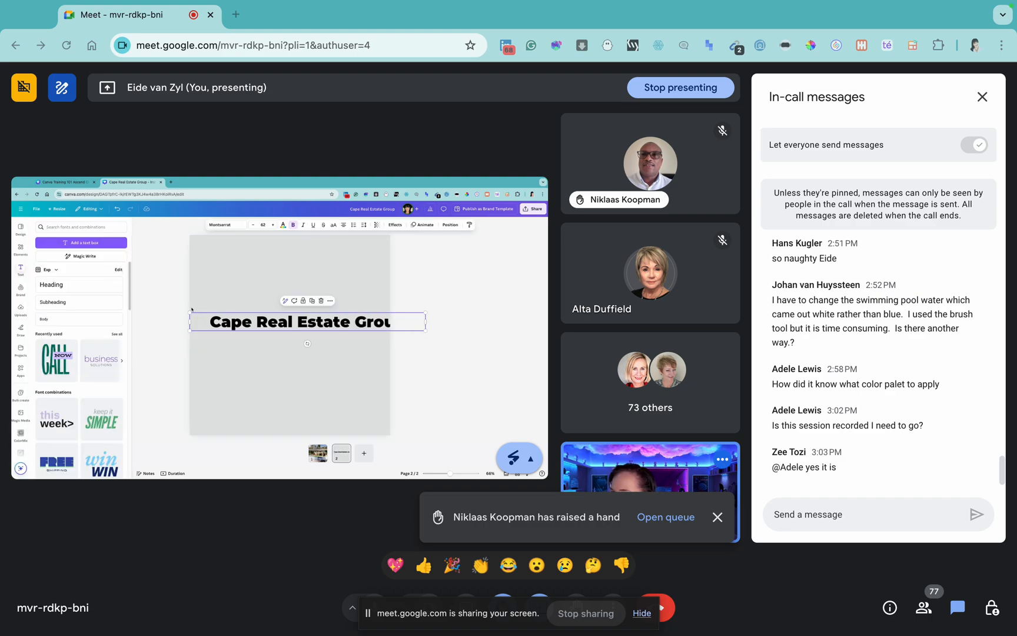
drag(188, 313, 220, 315)
drag(358, 323, 330, 325)
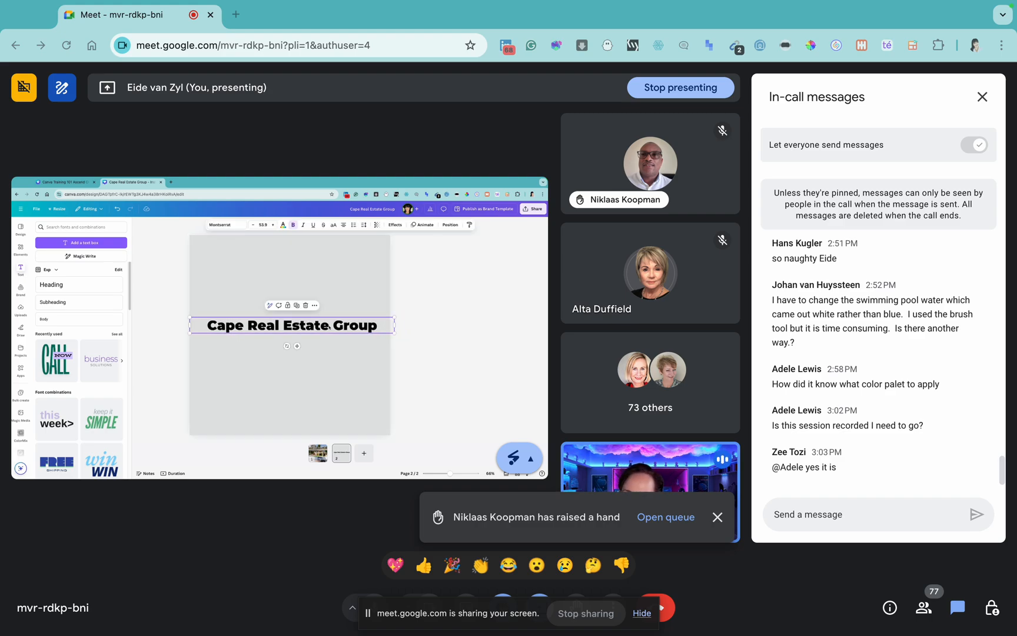
- Try the heading's transparency setting, leaving it at 100
click(377, 225)
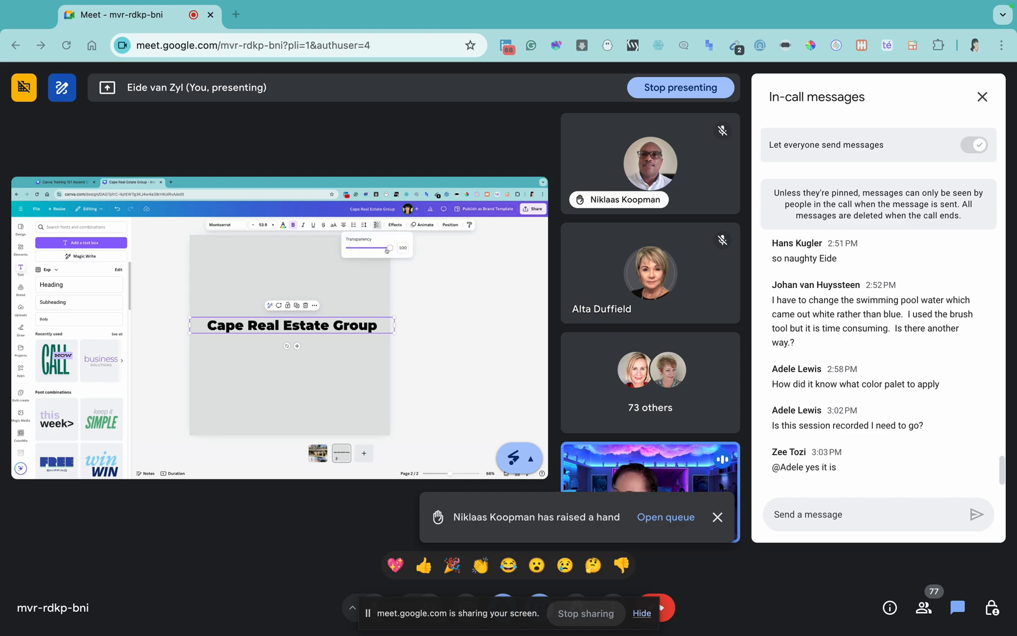
mouse_move(390, 248)
mouse_down()
mouse_move(349, 248)
mouse_move(397, 253)
mouse_up()
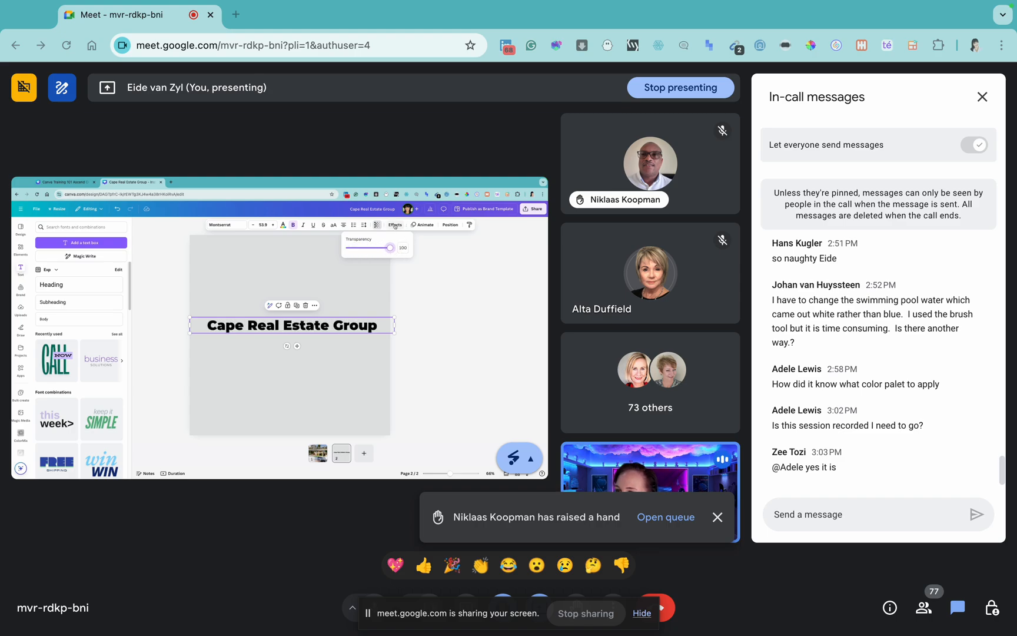
- Try the Shadow effect on the heading and switch it to Lift
click(396, 225)
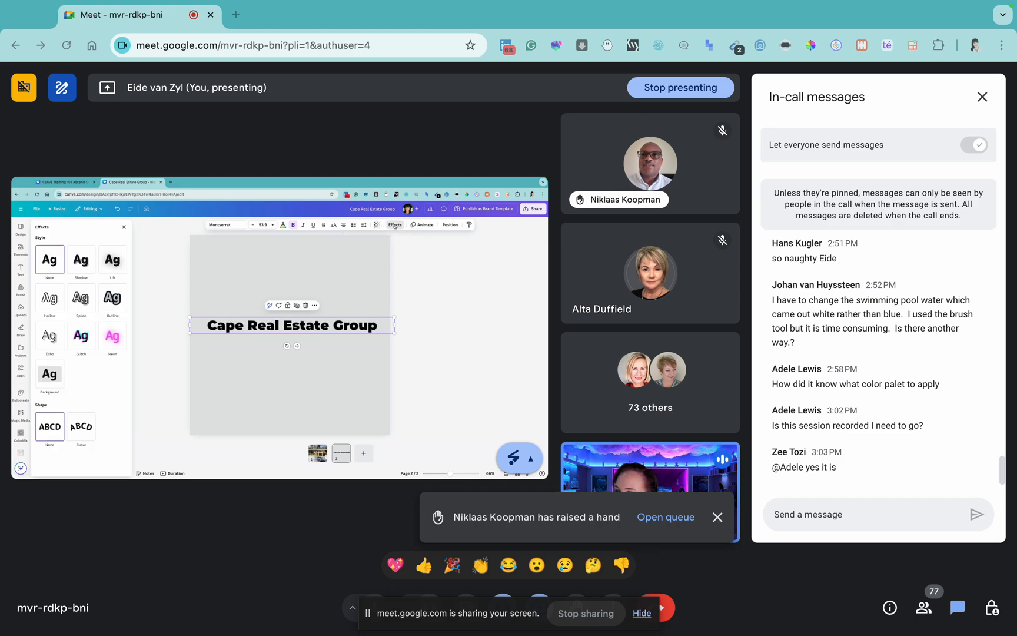
click(81, 259)
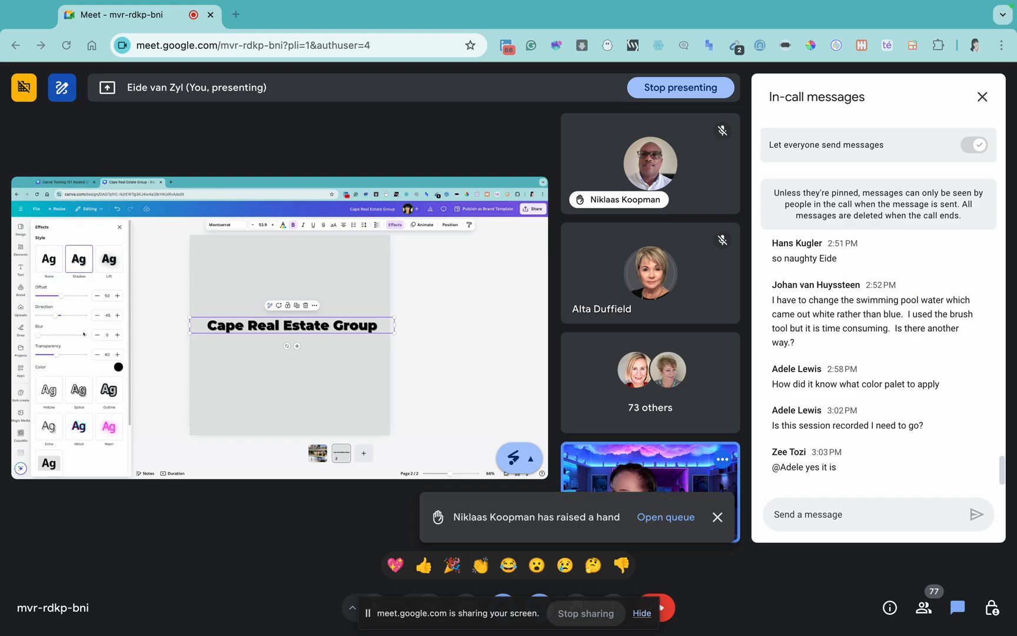
click(107, 255)
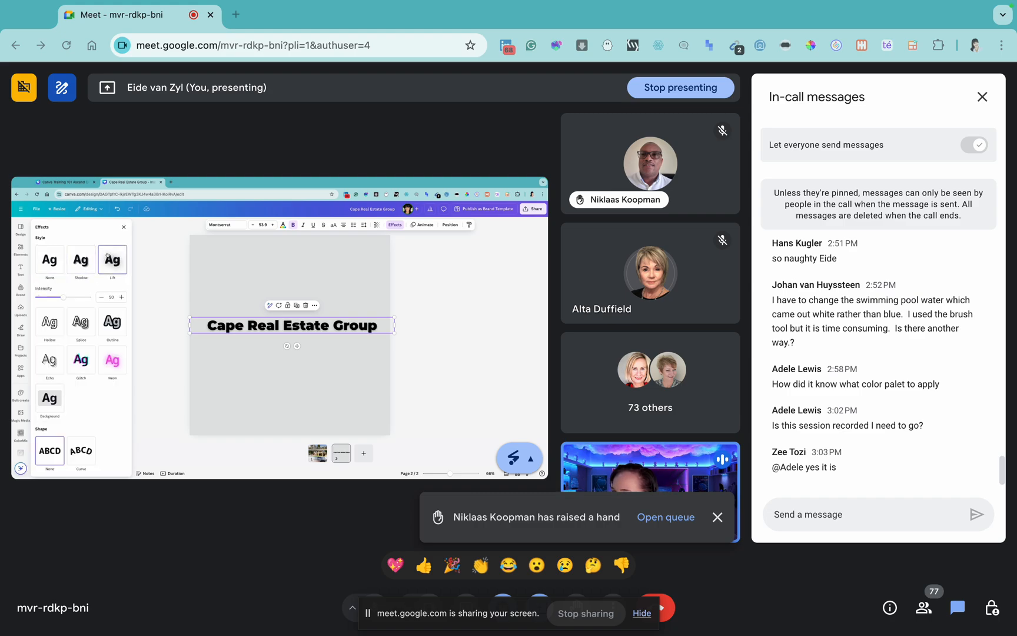
- Colour the "Cape Real Estate Group" heading white using the document colours
click(283, 224)
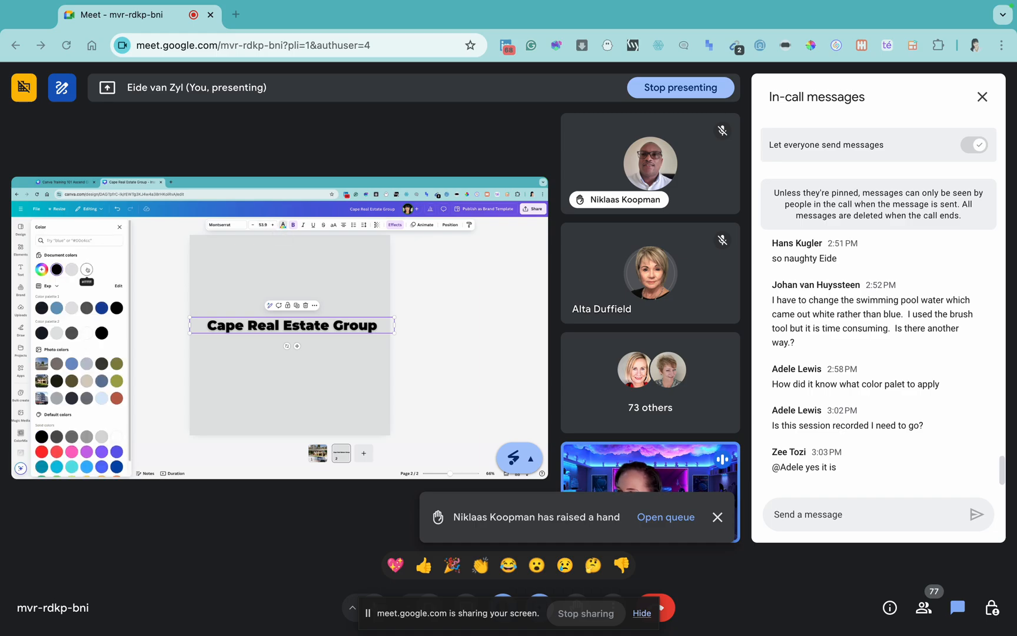
click(86, 269)
click(352, 360)
click(316, 328)
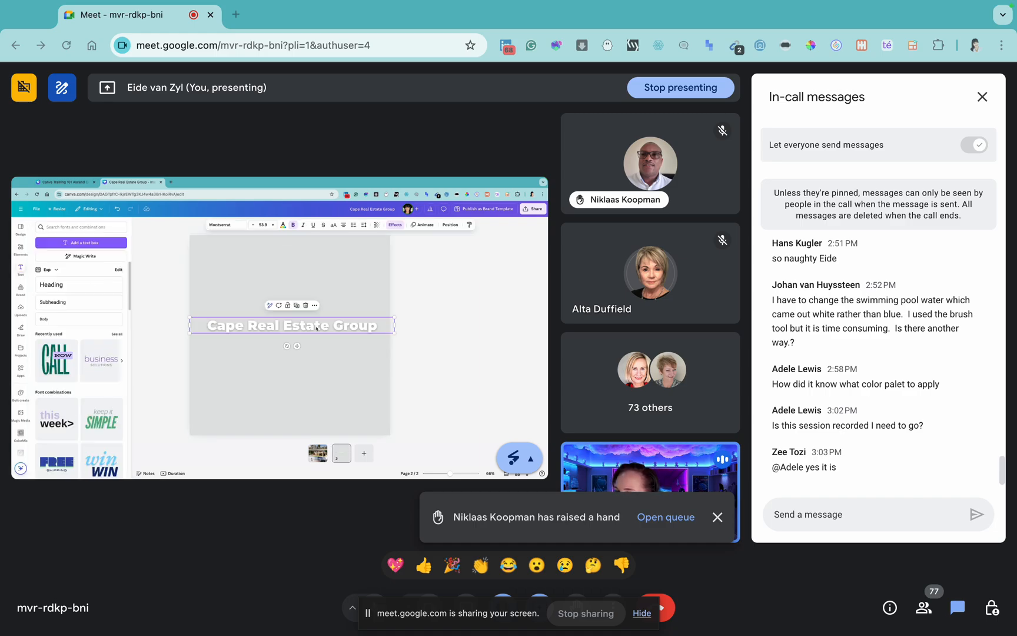
- Set the white heading's effect to None and reapply Lift to compare the two looks
click(396, 224)
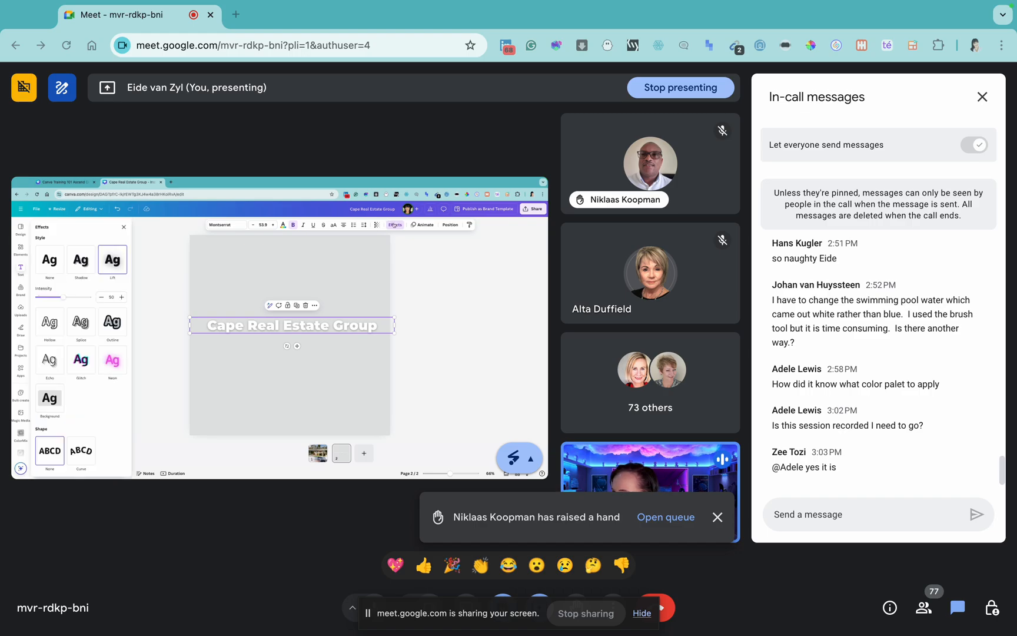
click(40, 262)
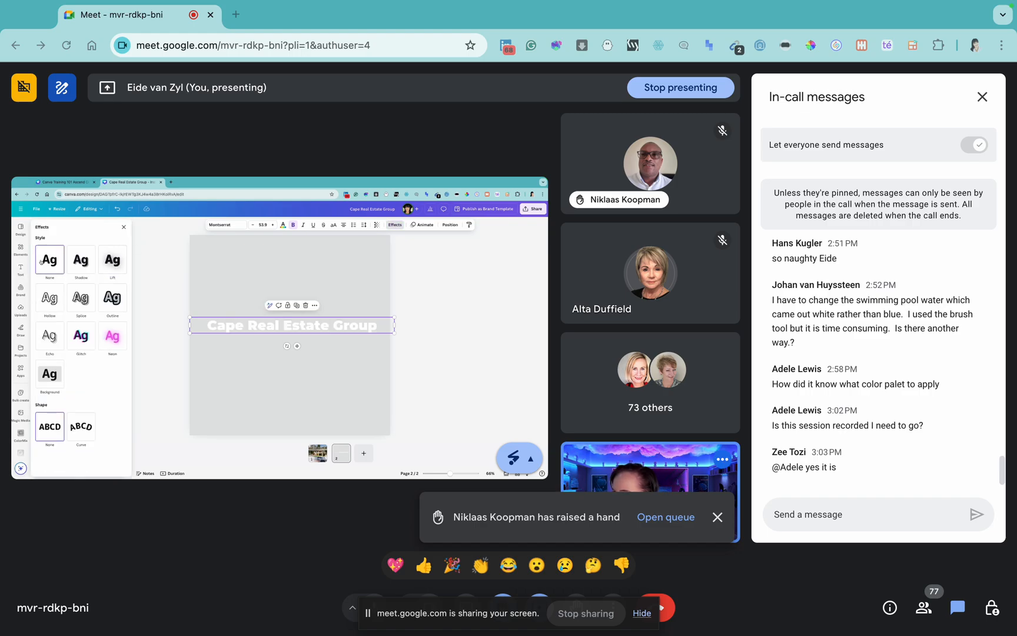
click(308, 390)
click(292, 325)
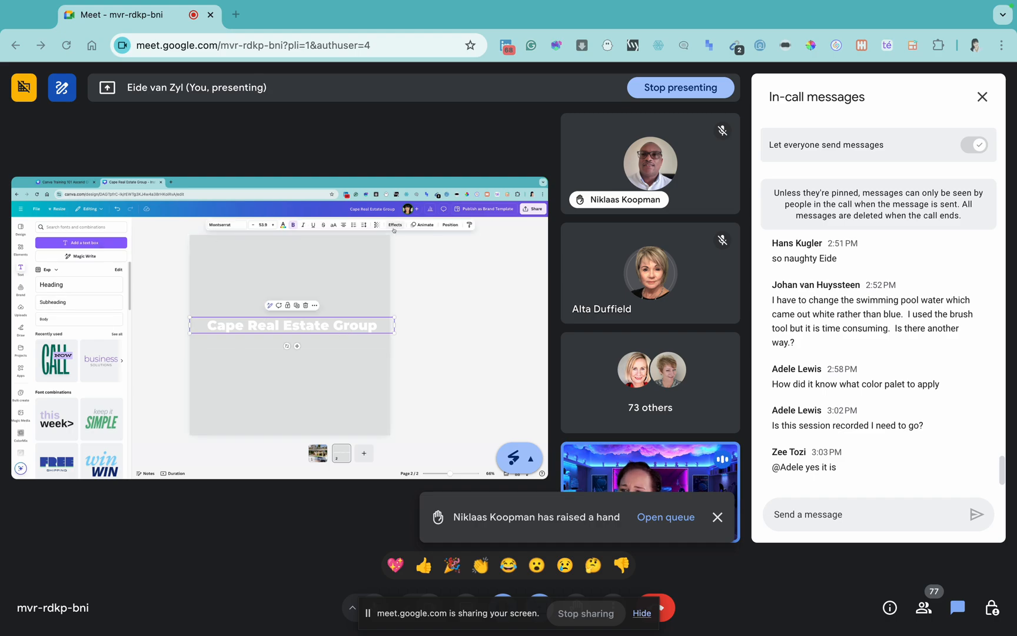
click(395, 225)
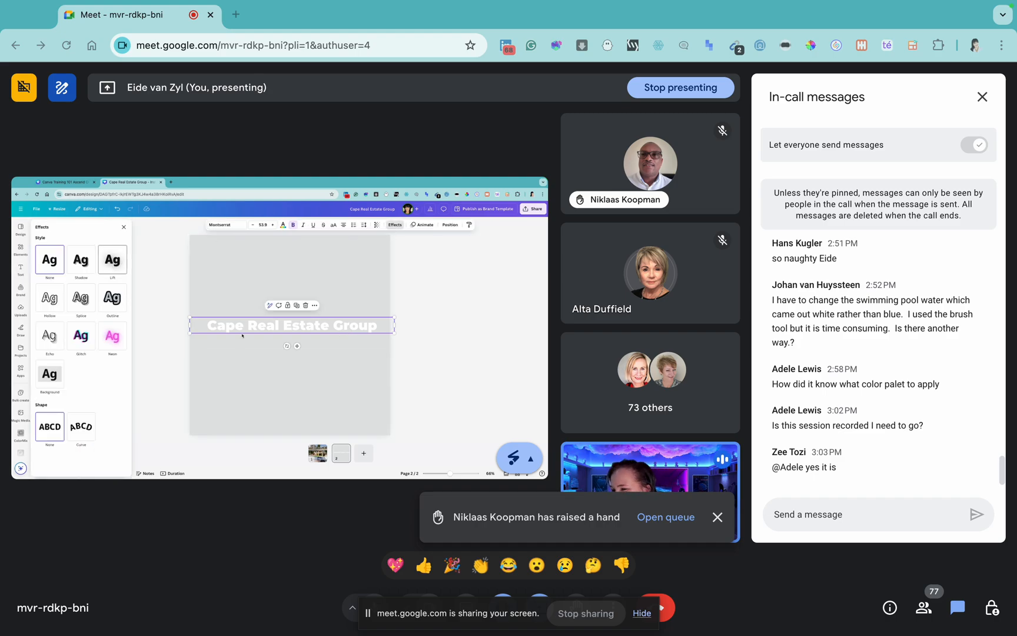
click(115, 262)
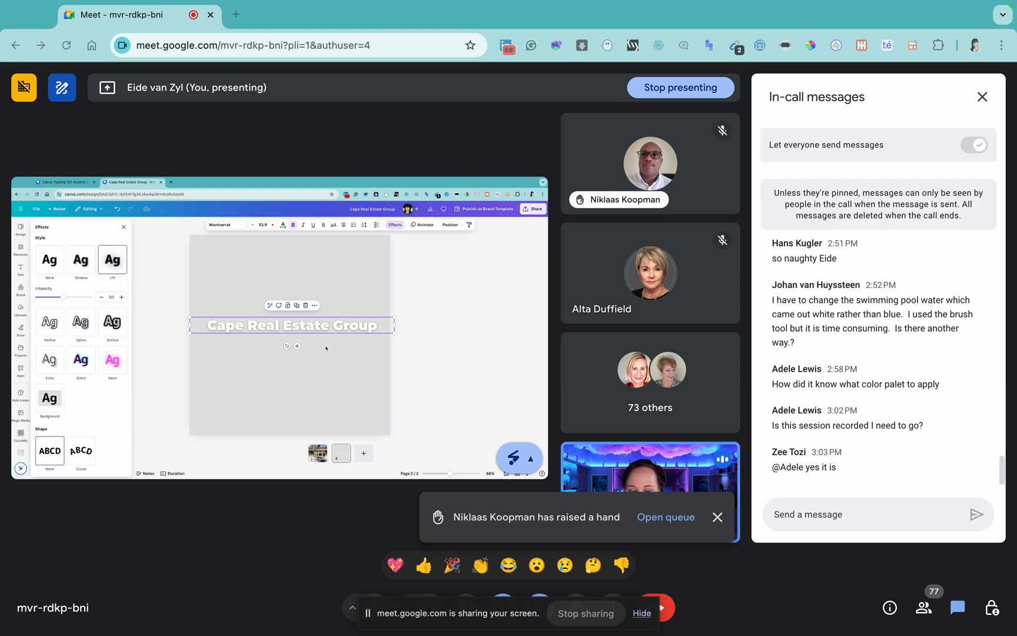
- Apply the Neon effect to the heading and recolour its text pink from the default colours
click(113, 360)
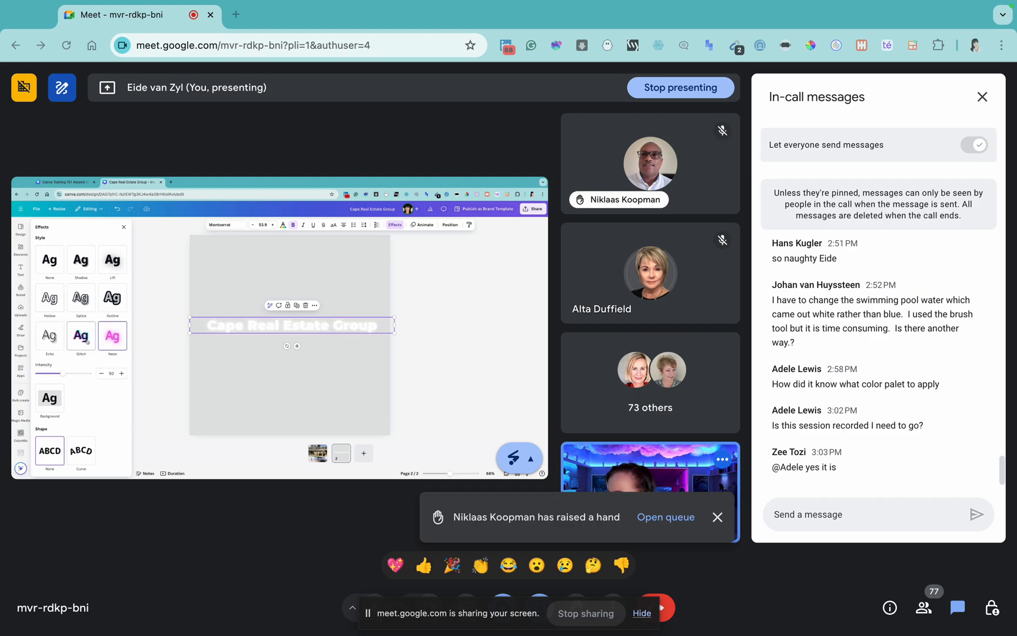
click(283, 225)
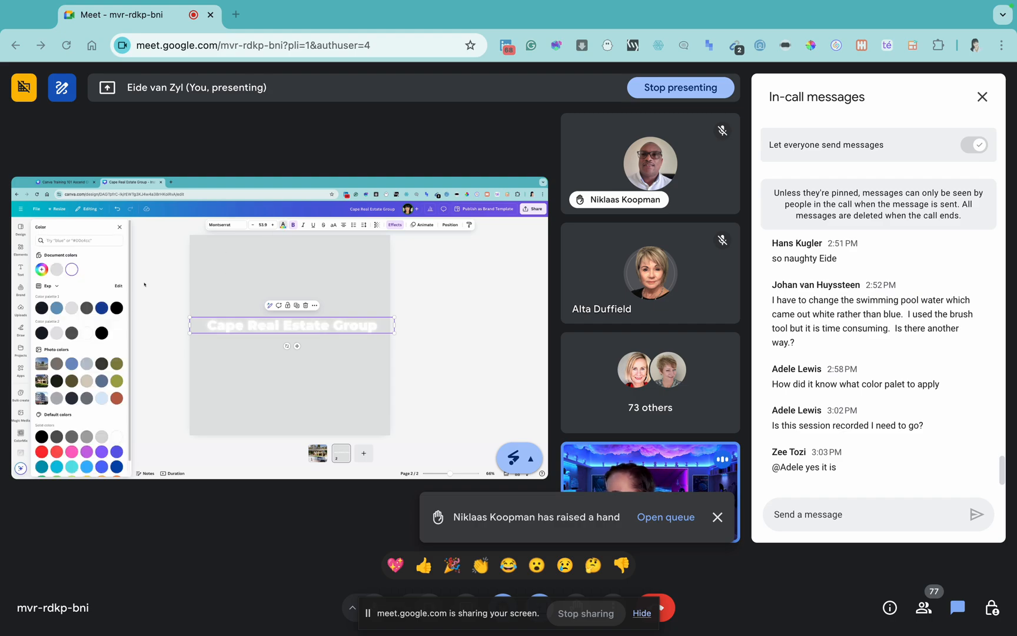
click(72, 451)
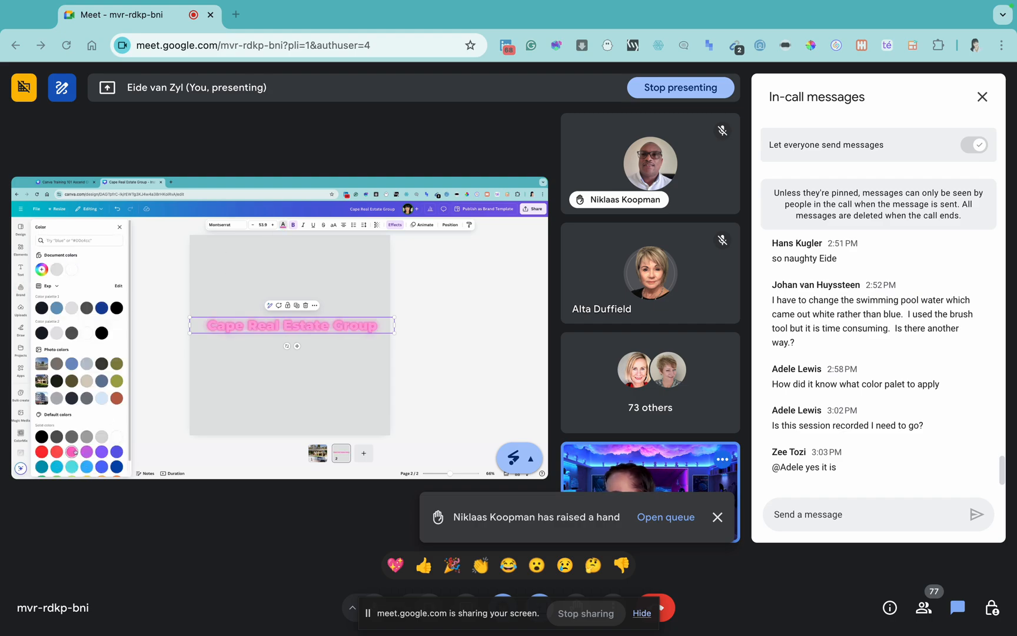
click(319, 348)
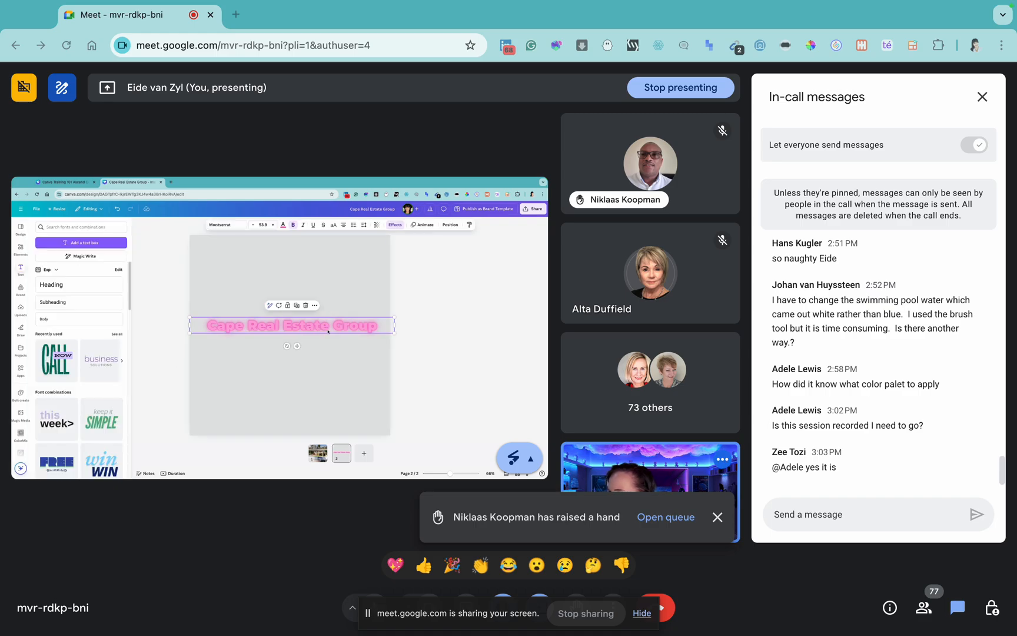
- Apply the Curve shape to the pink heading and switch its effect to Hollow after trying Glitch
click(393, 225)
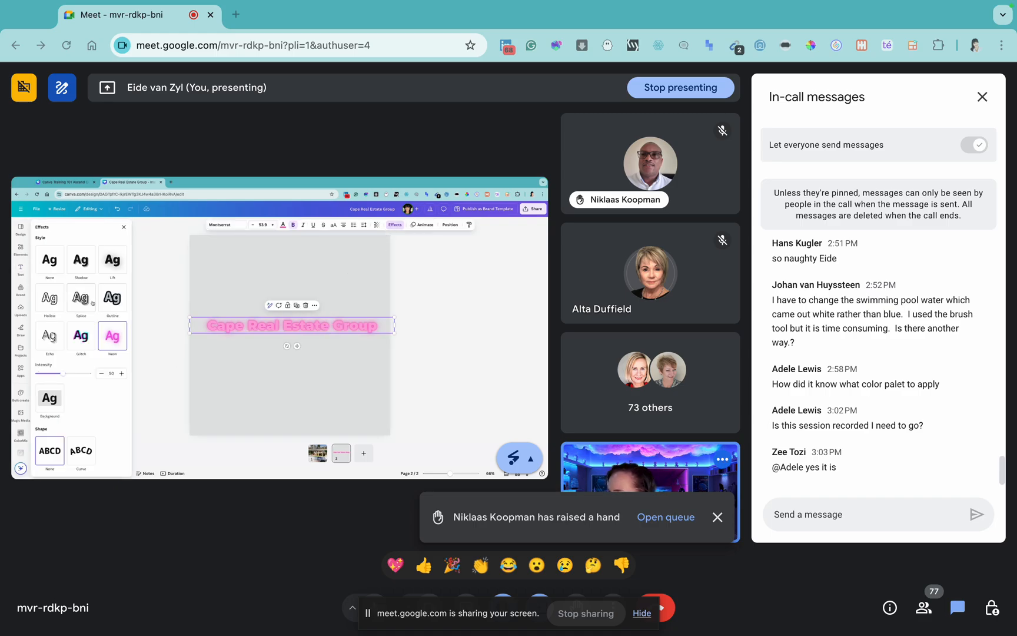
click(87, 451)
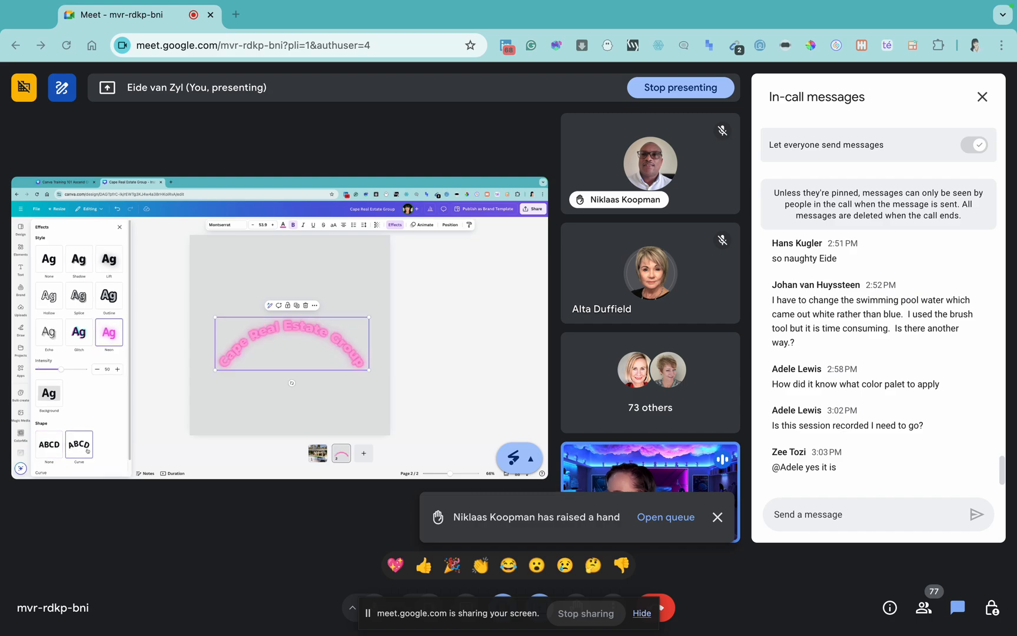
click(80, 334)
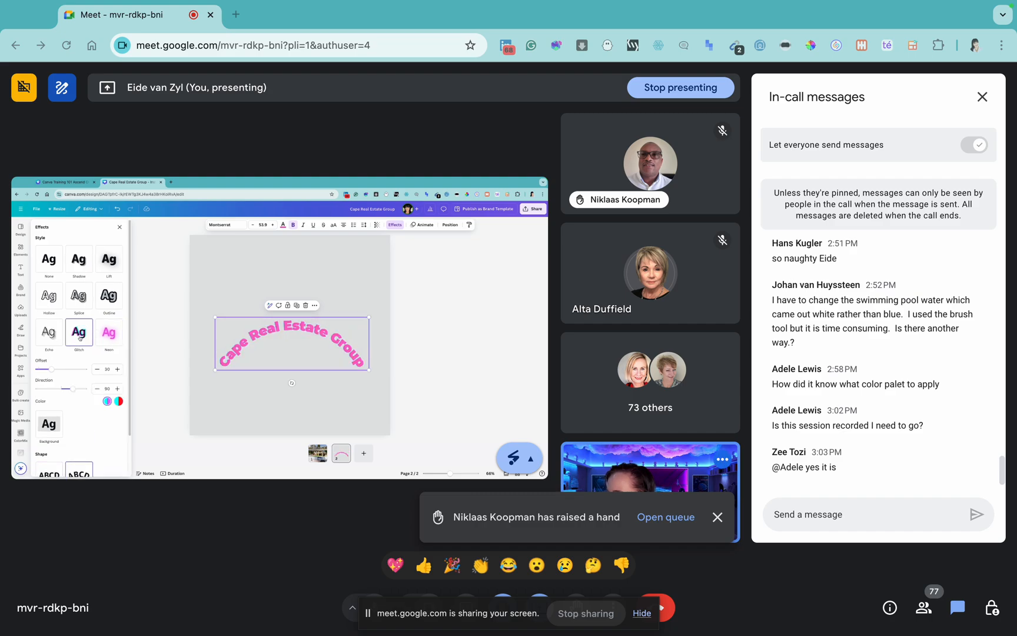
click(49, 296)
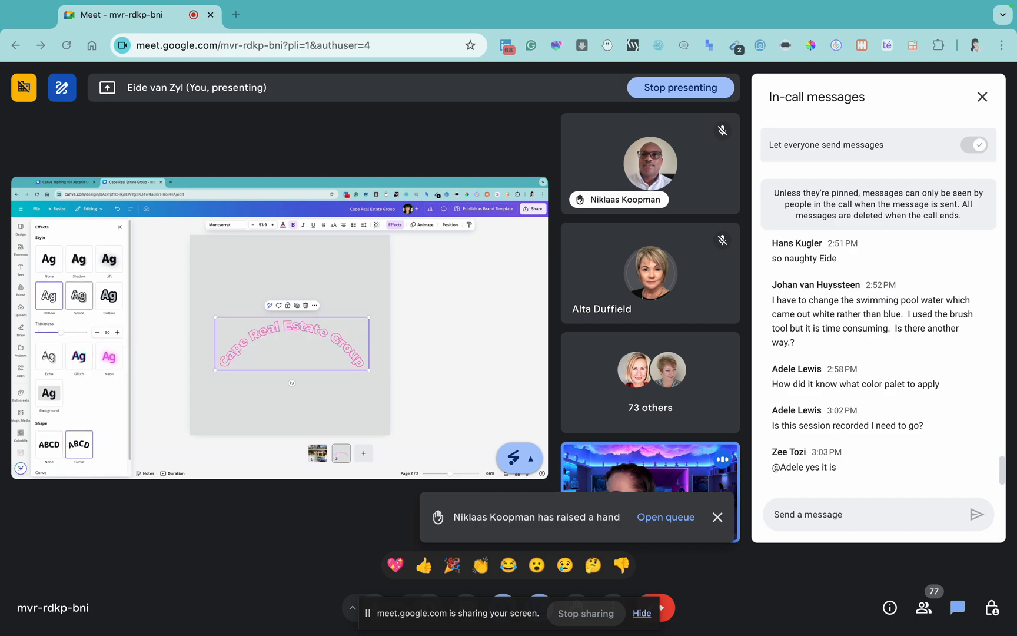
- Switch the curved pink heading's effect to Echo and set its shape back to None
click(49, 358)
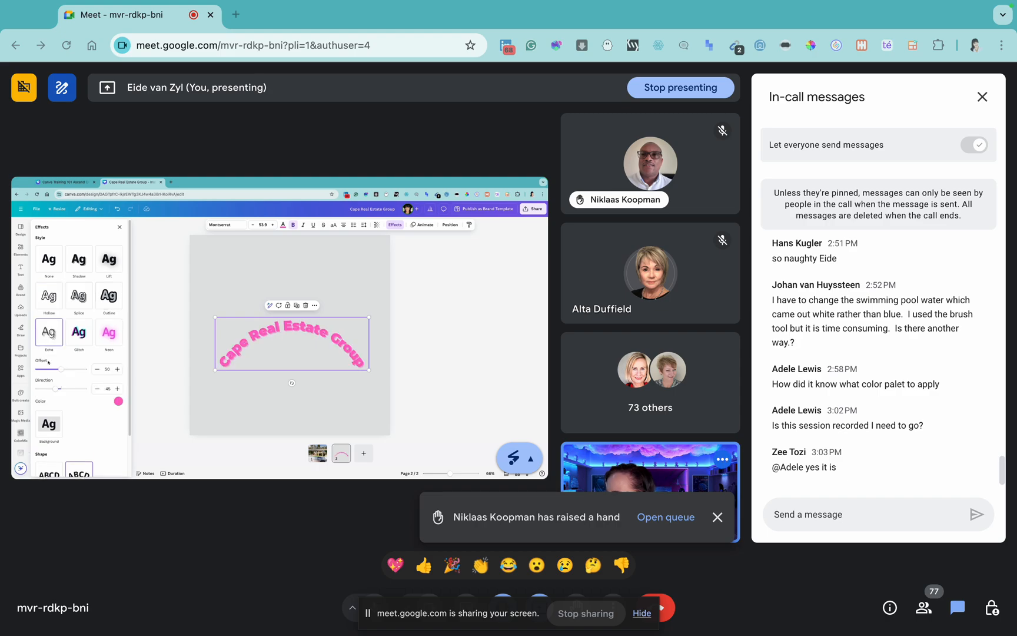
click(57, 470)
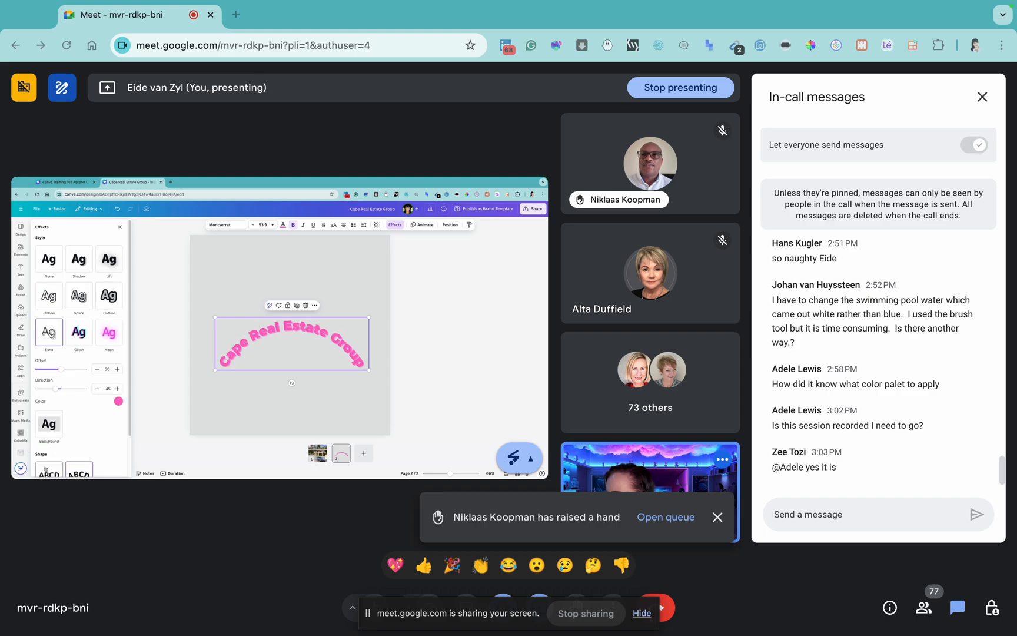
- Add a second line reading "Real Estate" below "Cape Real Estate Group" in the pink heading
click(376, 325)
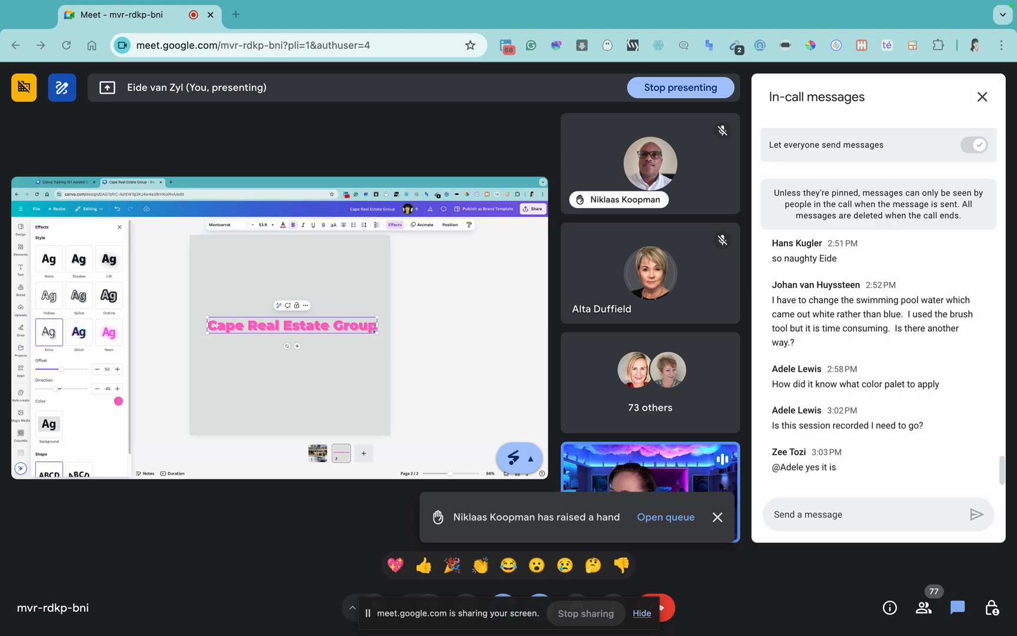
key(Return)
text(Real estate)
key(BackSpace)
key(BackSpace)
key(BackSpace)
key(BackSpace)
key(BackSpace)
key(BackSpace)
text(Estate)
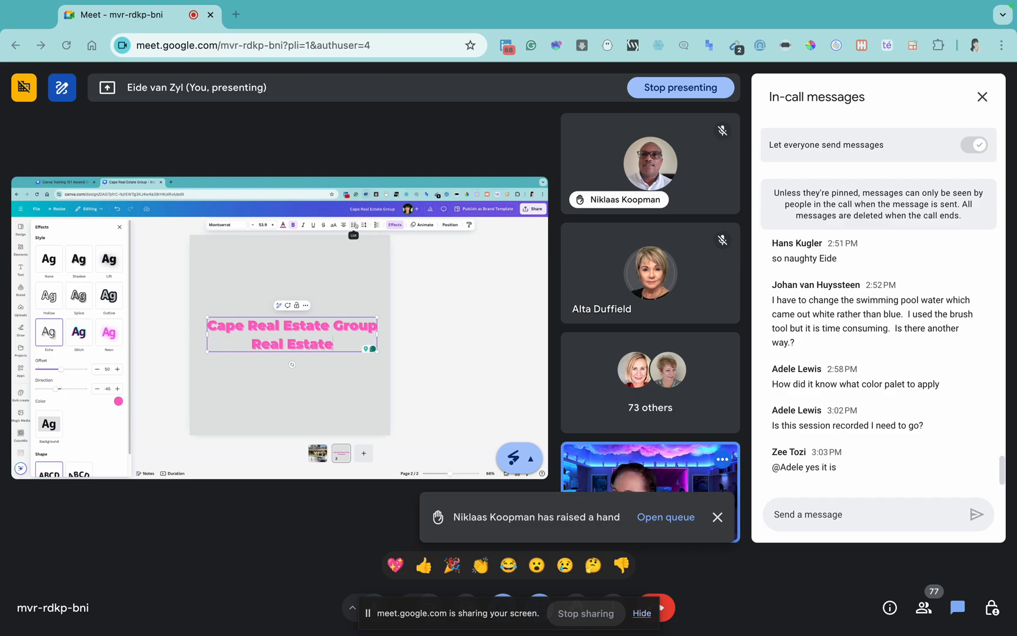
- Set the "Real Estate" line's letter spacing to 165 and its line spacing to 1.27
click(364, 225)
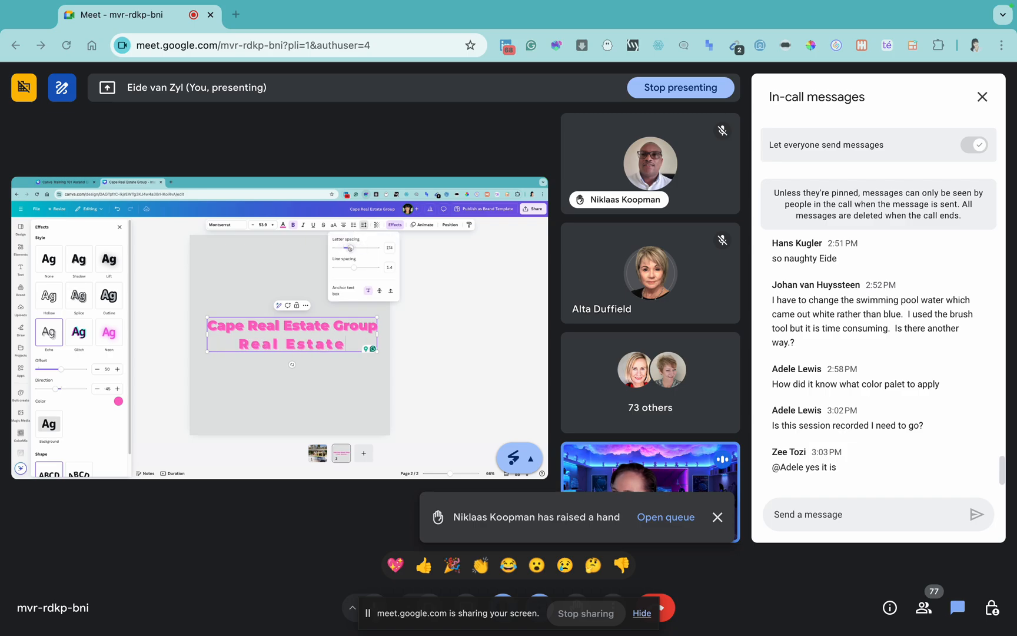
mouse_move(354, 268)
mouse_down()
mouse_move(344, 268)
mouse_move(389, 267)
mouse_move(338, 268)
mouse_move(363, 268)
mouse_move(351, 248)
mouse_move(359, 268)
mouse_move(351, 268)
mouse_up()
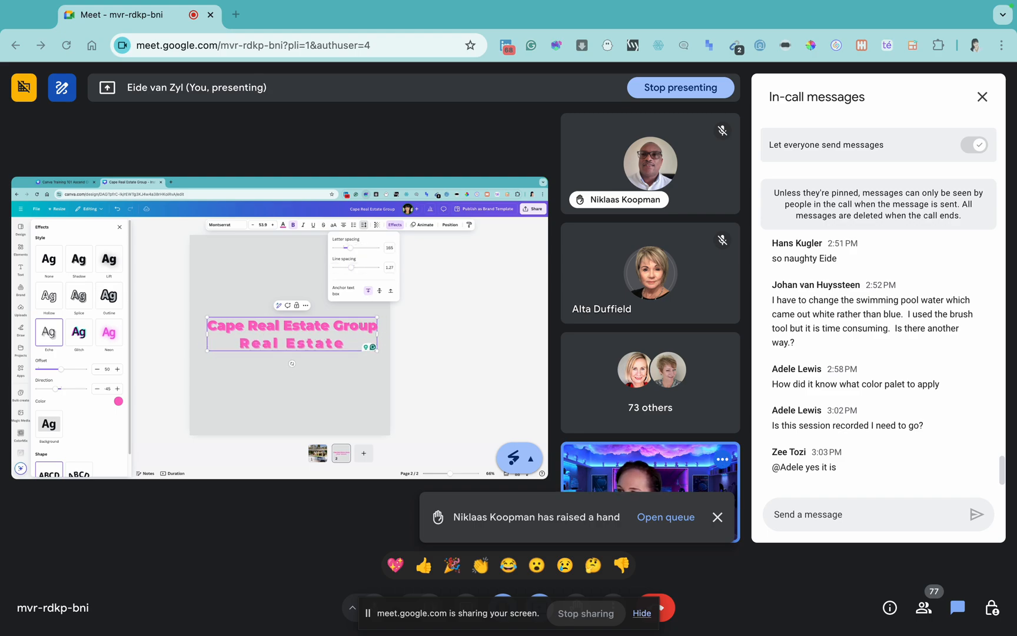
click(321, 376)
click(304, 335)
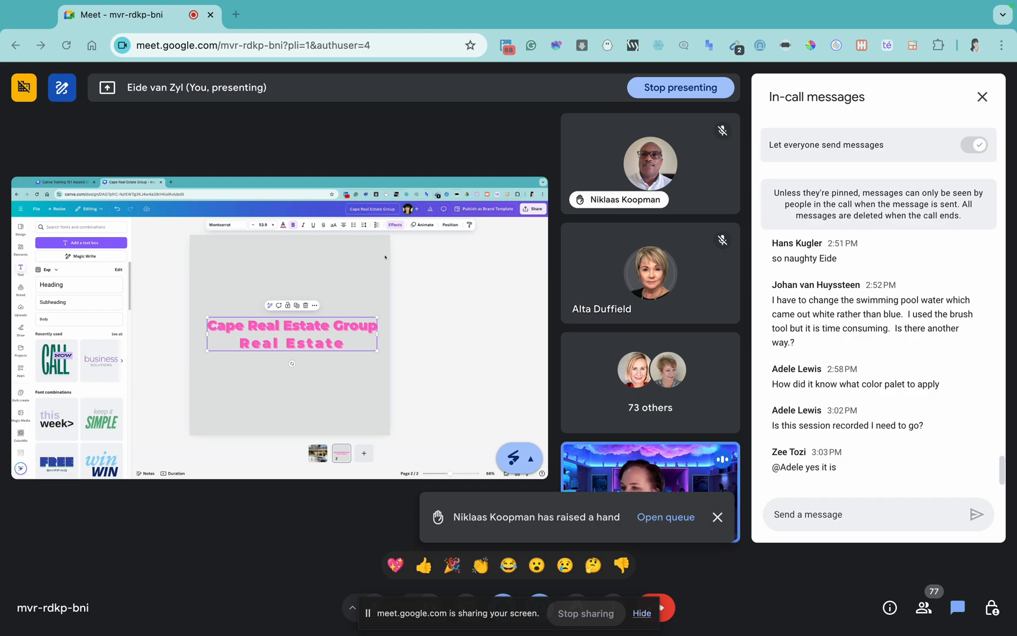
- Add the uploaded city and mountain photo to the page behind the heading and enlarge it to fill the whole page
click(311, 288)
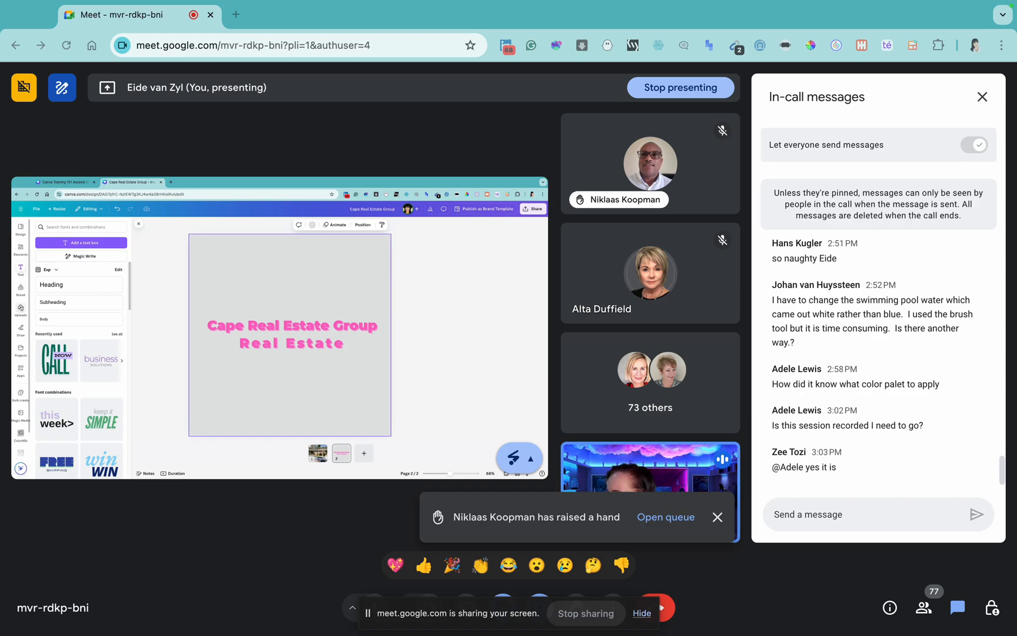
click(21, 309)
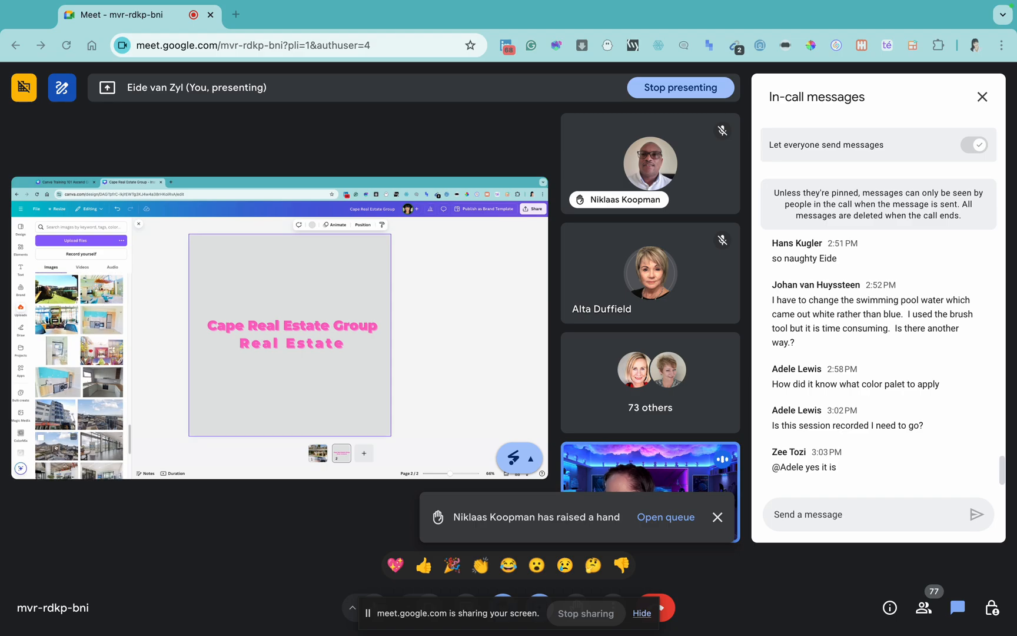
click(101, 415)
drag(324, 293, 299, 249)
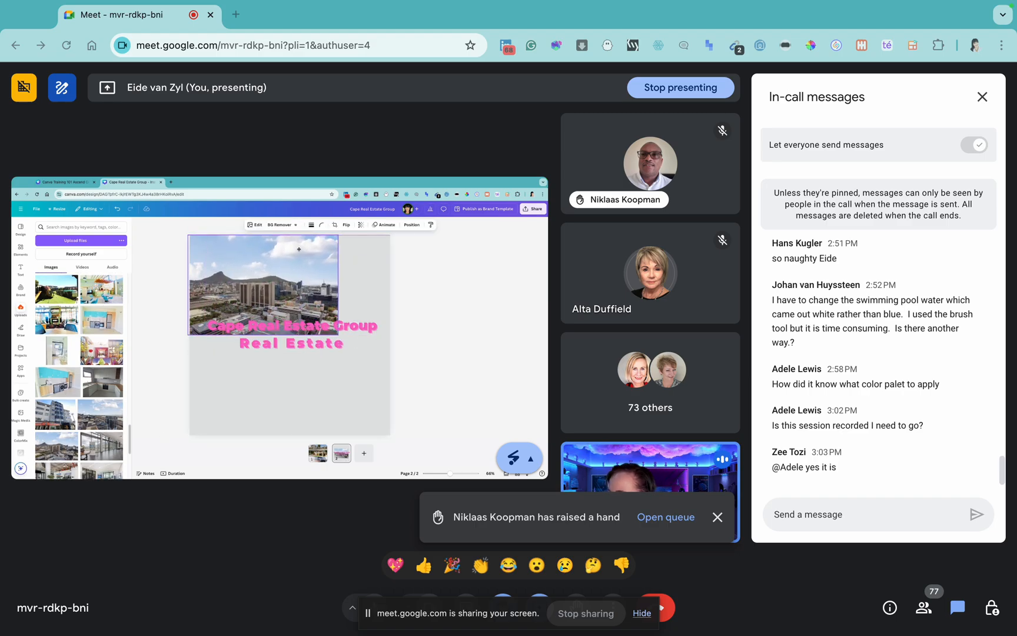
drag(338, 335, 489, 436)
drag(343, 305, 309, 304)
- Browse the text animations for the pink heading, previewing Typewriter and the Pulse add-on effect
click(332, 326)
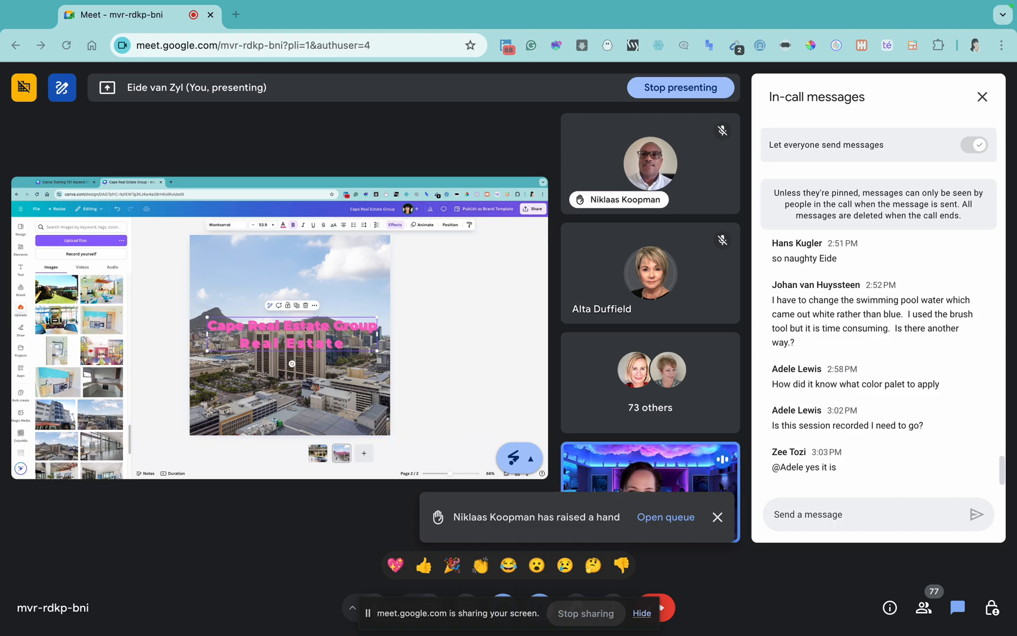
click(422, 226)
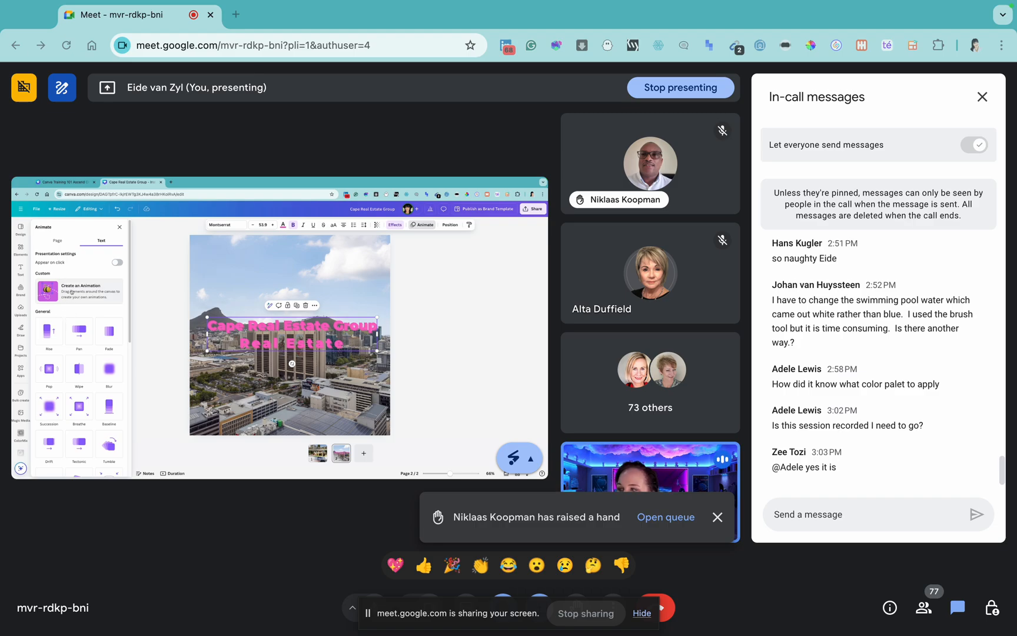
scroll(78, 330, down, 2)
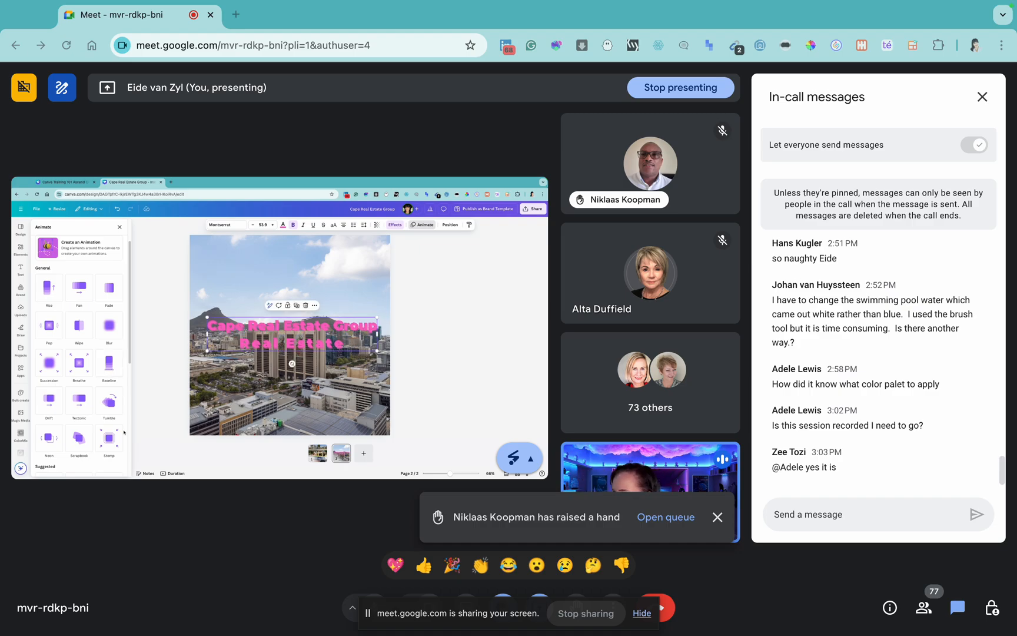
scroll(80, 437, down, 3)
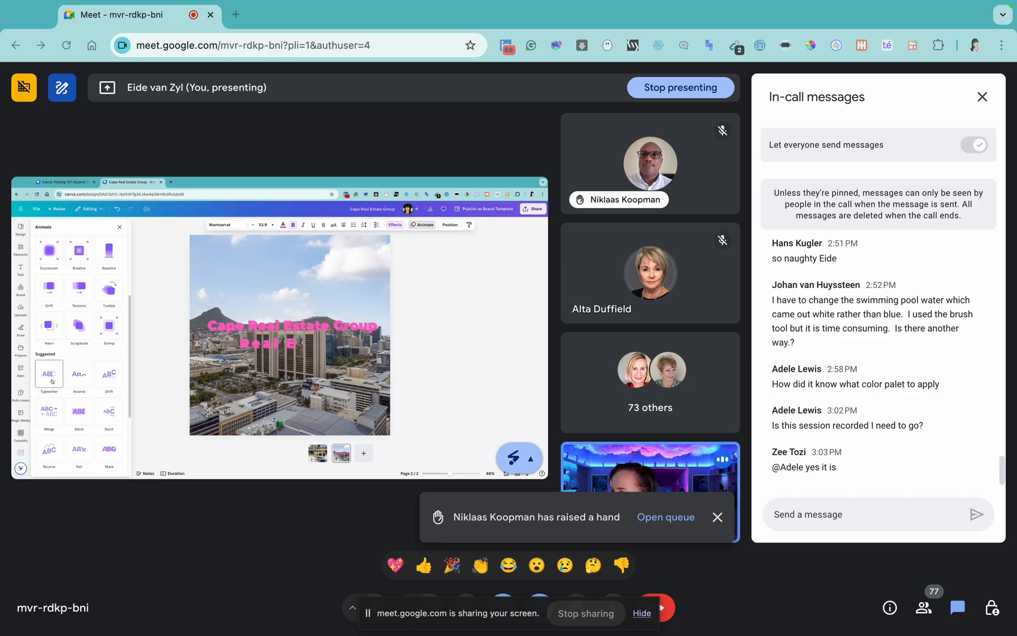
scroll(79, 406, down, 3)
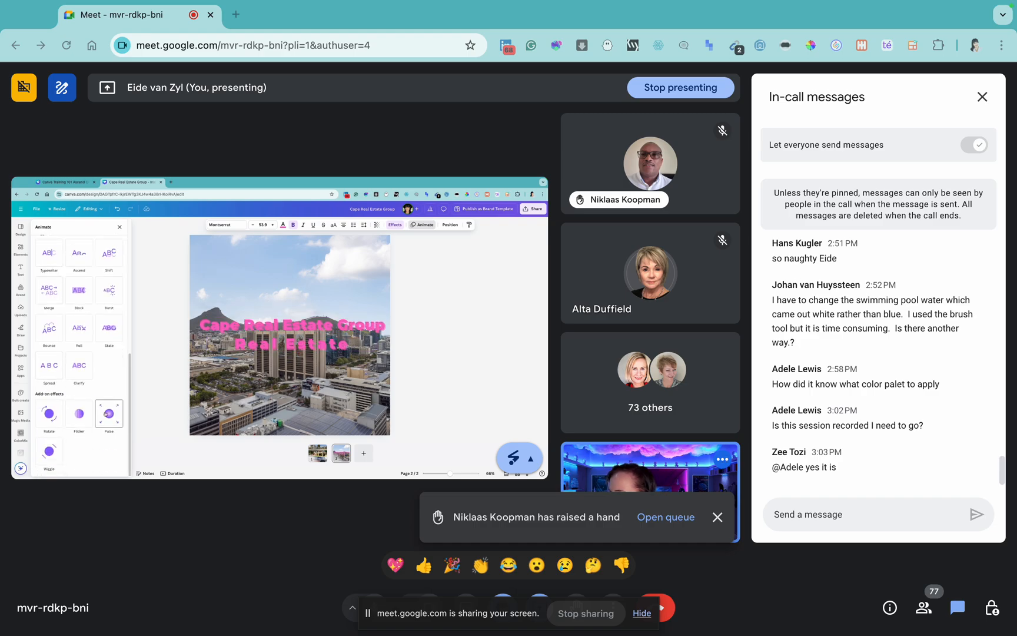
scroll(76, 299, up, 10)
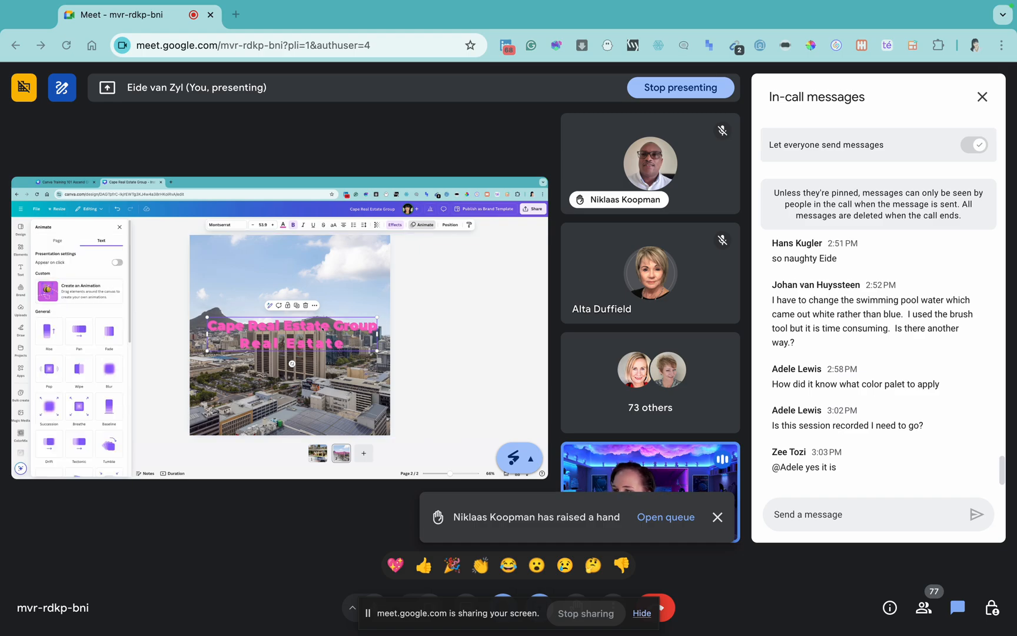
- Delete the pink heading from the city photo page
click(323, 327)
click(20, 308)
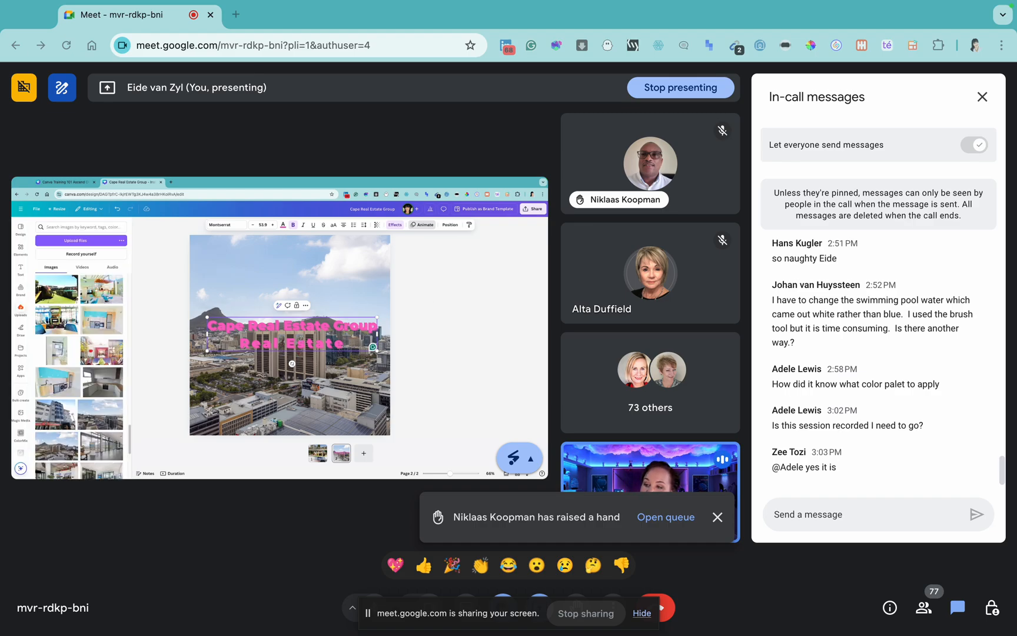
key(Delete)
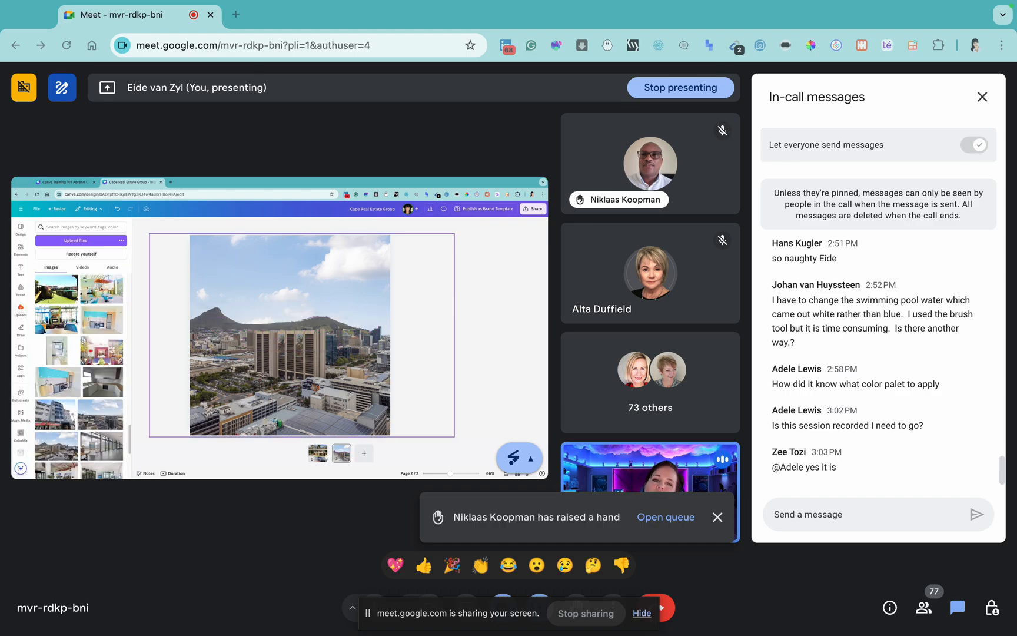
- Search the elements for "rocket ship" and add the first orange and white rocket graphic over the city photo
click(21, 249)
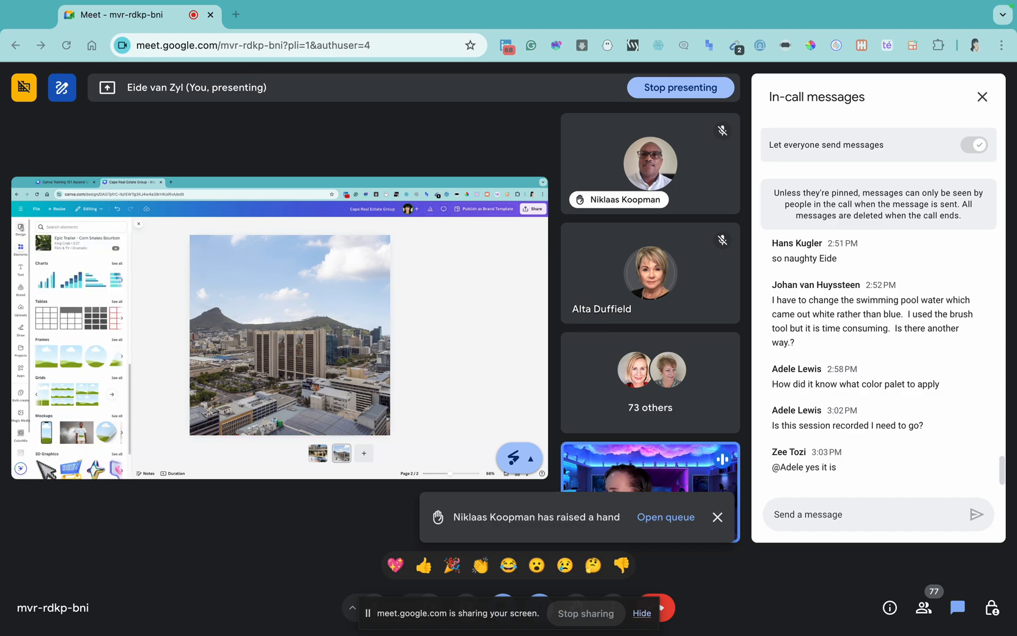
click(47, 227)
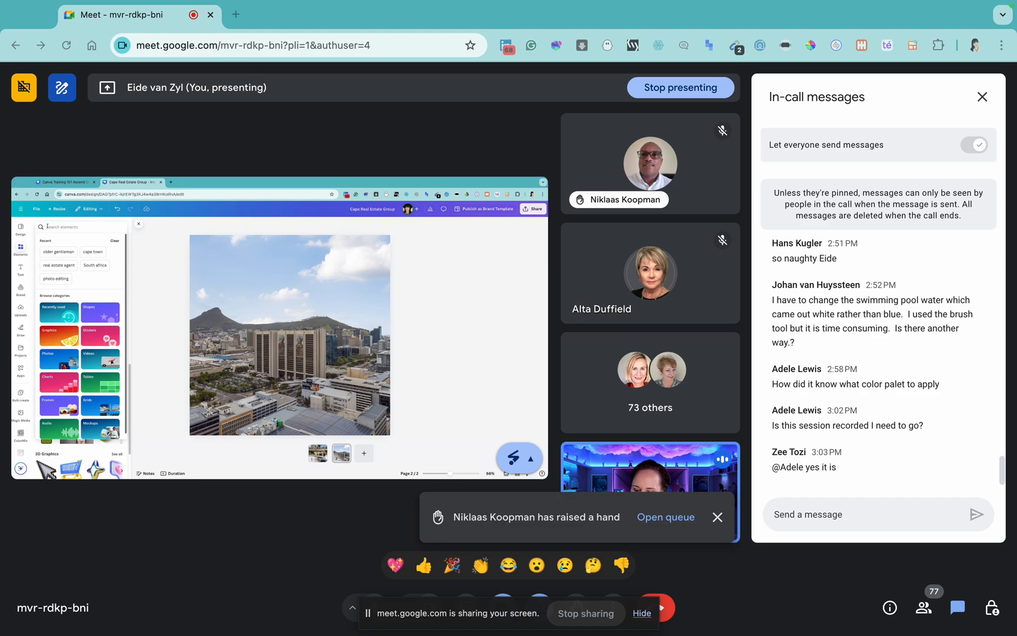
text(rocket ship)
key(Return)
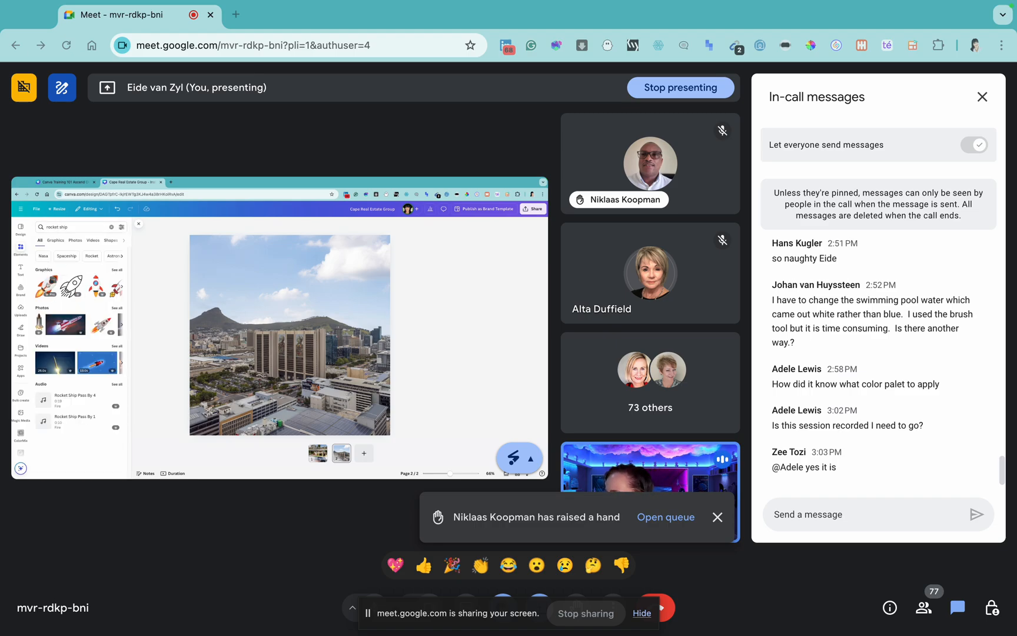
click(46, 286)
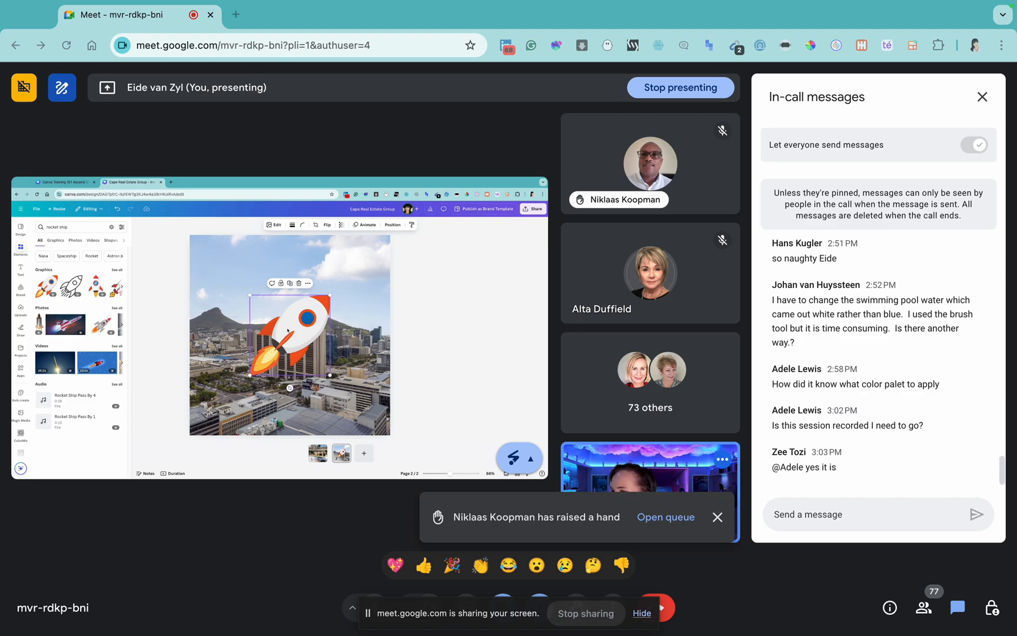
- Start a custom animation for the rocket graphic with Create an Animation
click(364, 225)
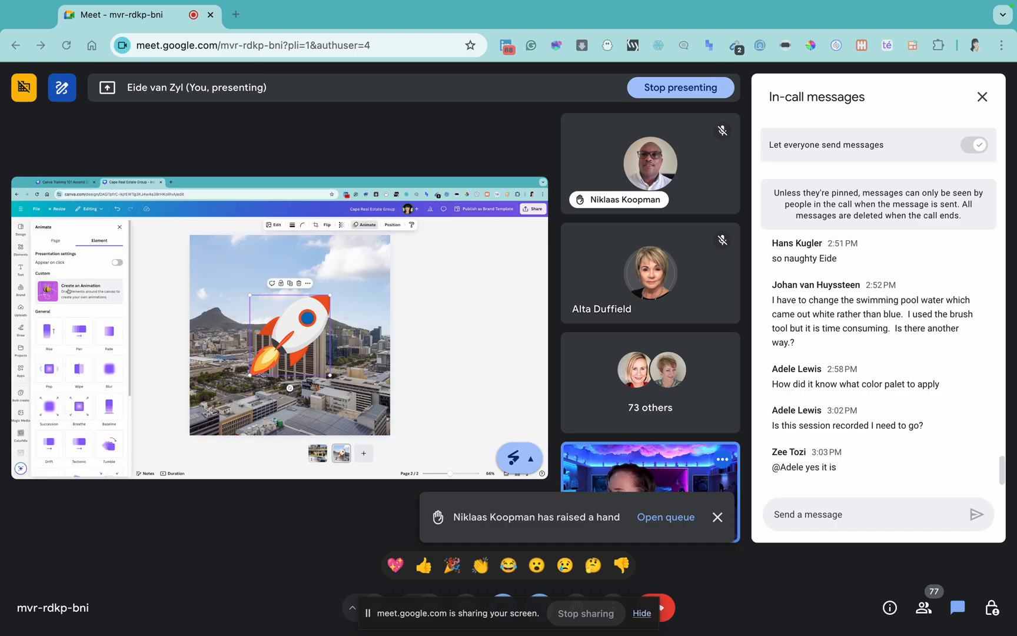
click(68, 290)
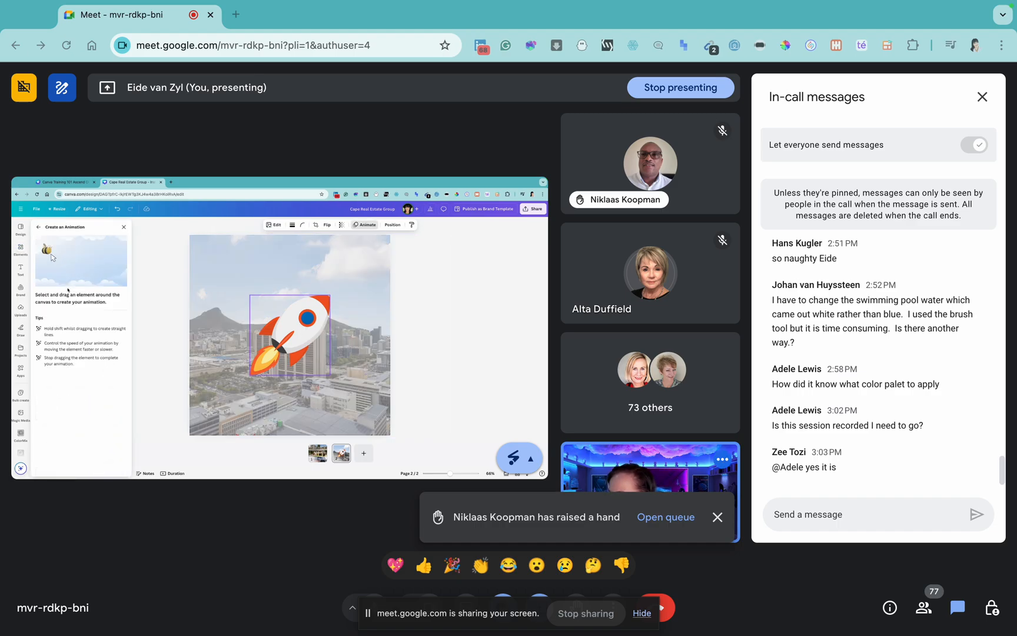
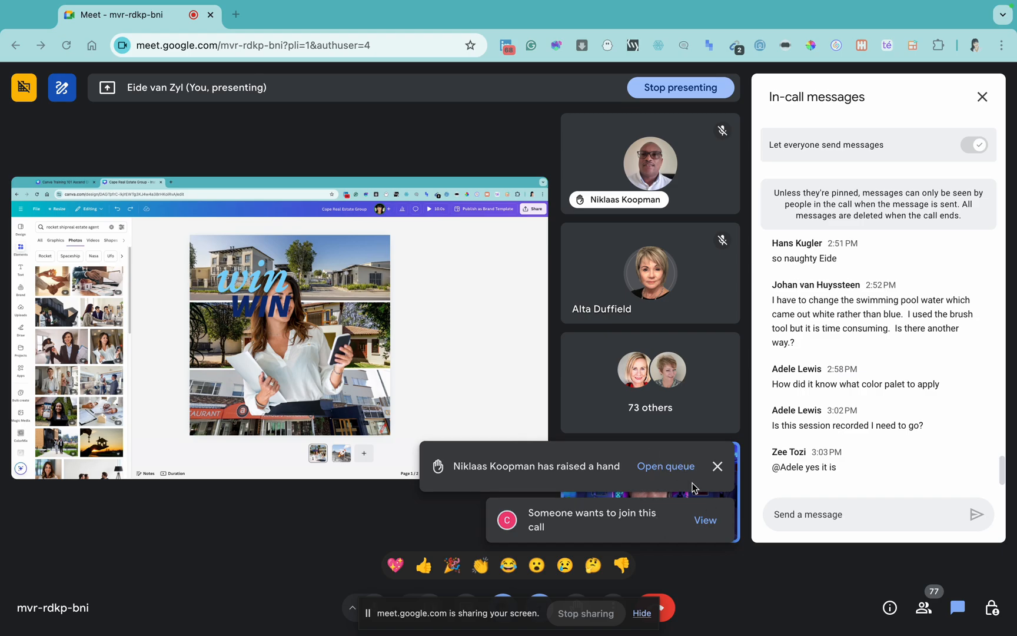
- View the pending request to join the Google Meet call
click(706, 520)
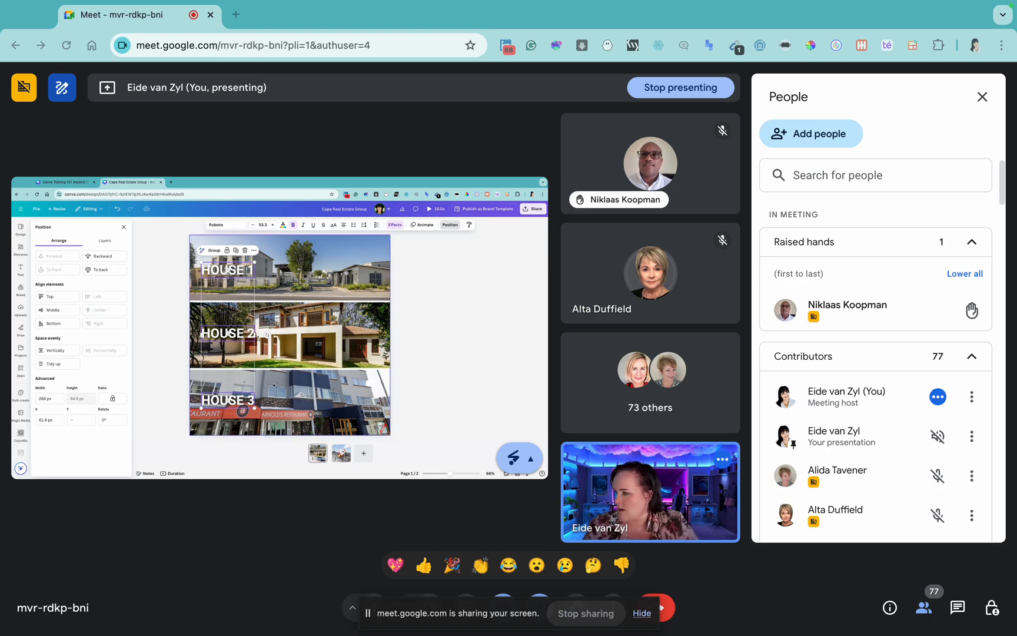
- Space the three HOUSE labels evenly with Tidy up, undoing and reapplying it once, and shift the labels slightly downward
click(58, 363)
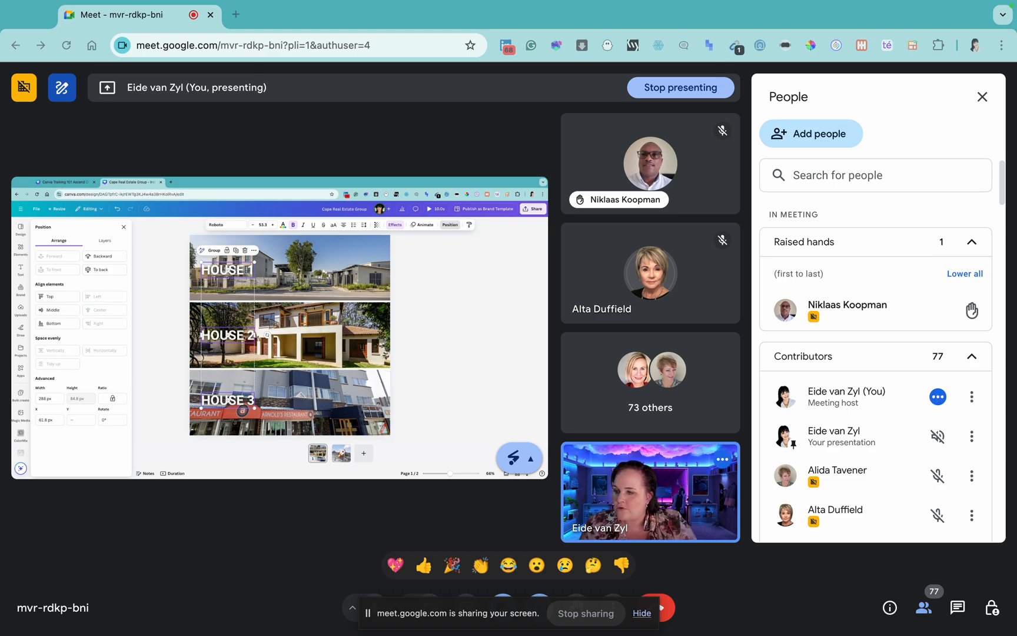
click(116, 209)
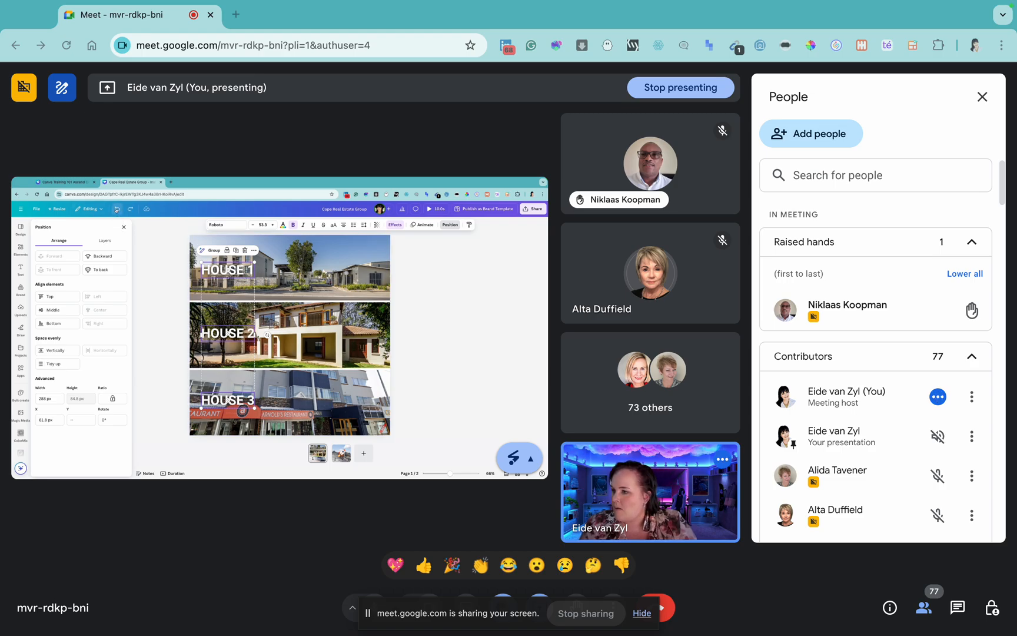
click(61, 365)
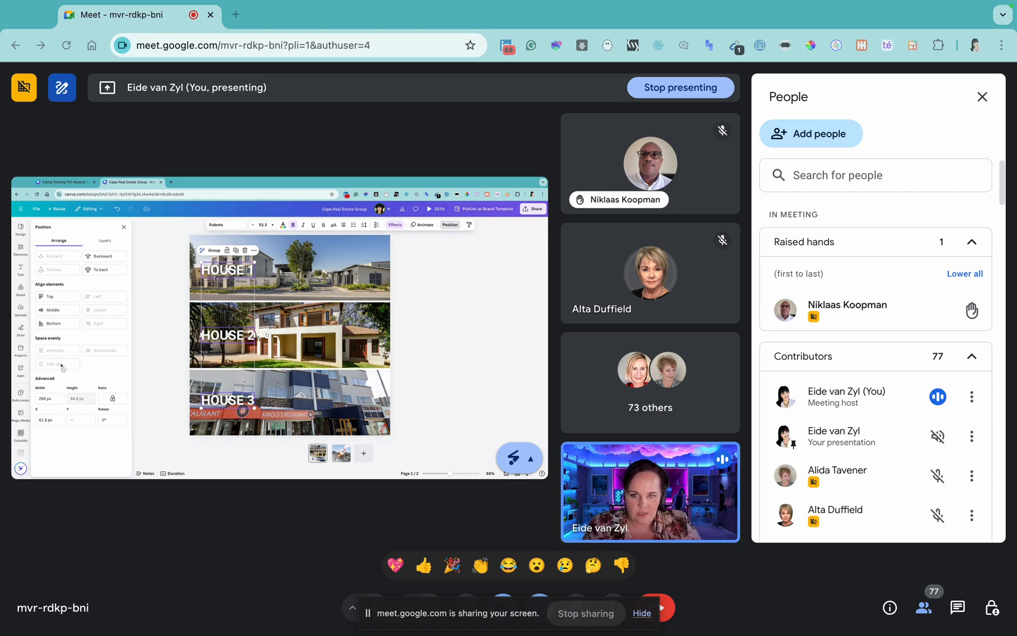
mouse_move(231, 334)
mouse_down()
mouse_move(347, 330)
mouse_move(230, 337)
mouse_up()
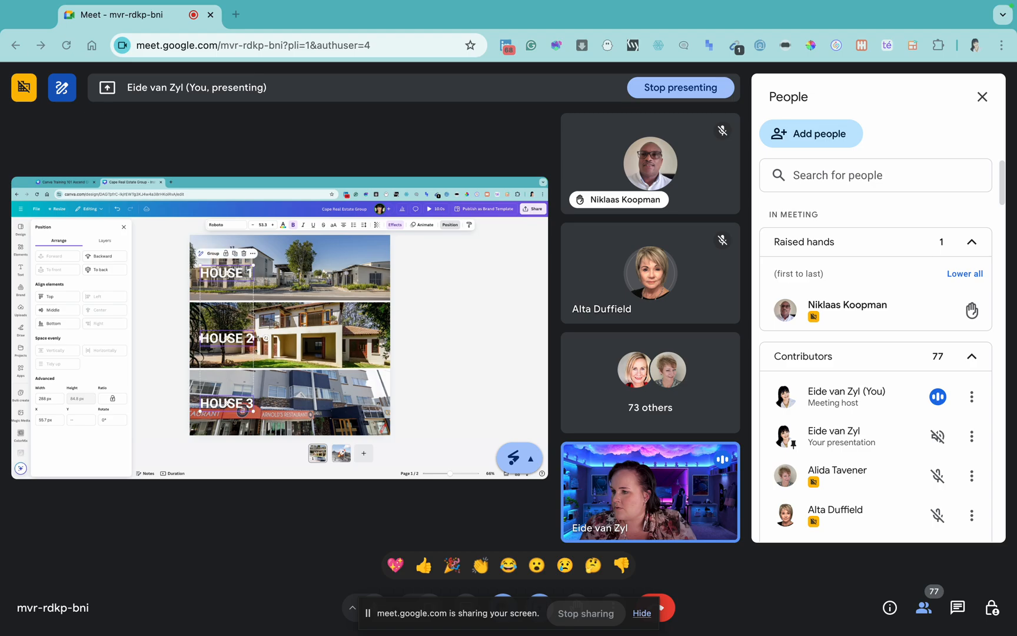
click(525, 347)
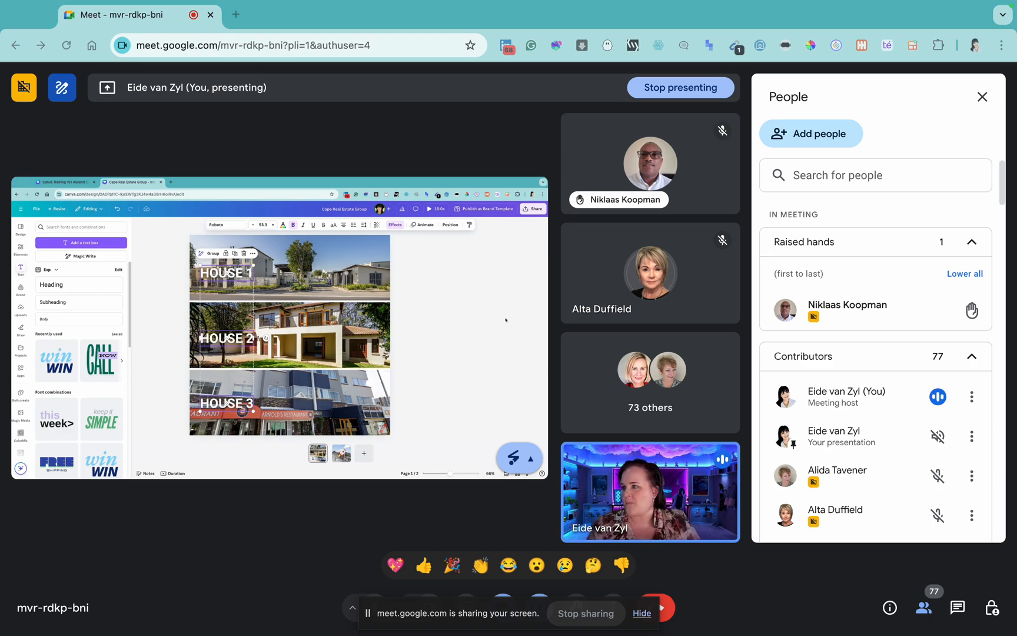
- Switch to the Canva Training 101 deck and show the "Adding Effects & Enhancements" slide full screen, returning to the editor
key(ctrl+shift+Tab)
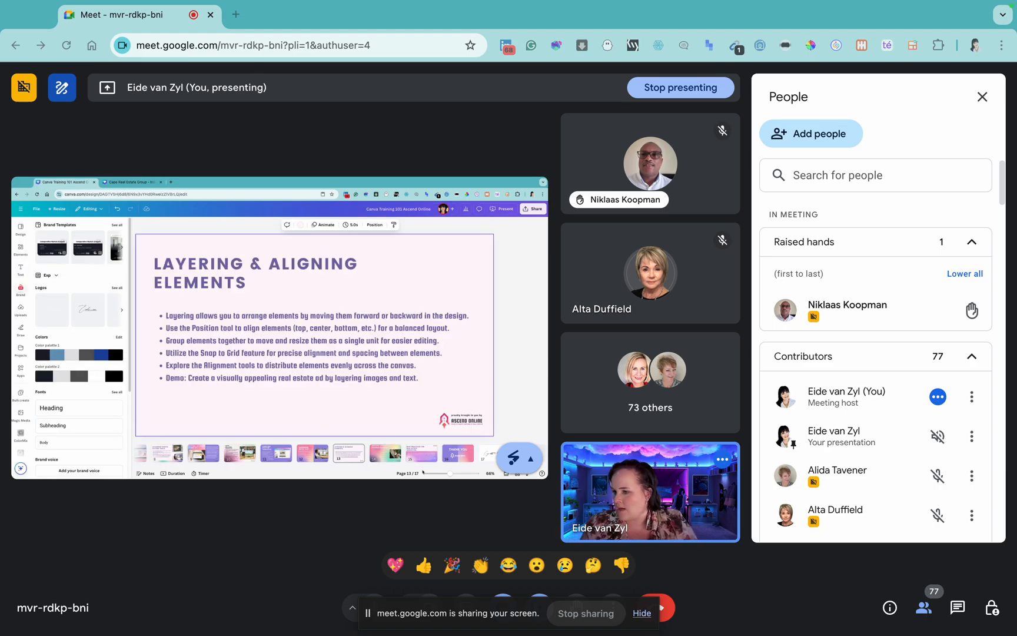
click(381, 457)
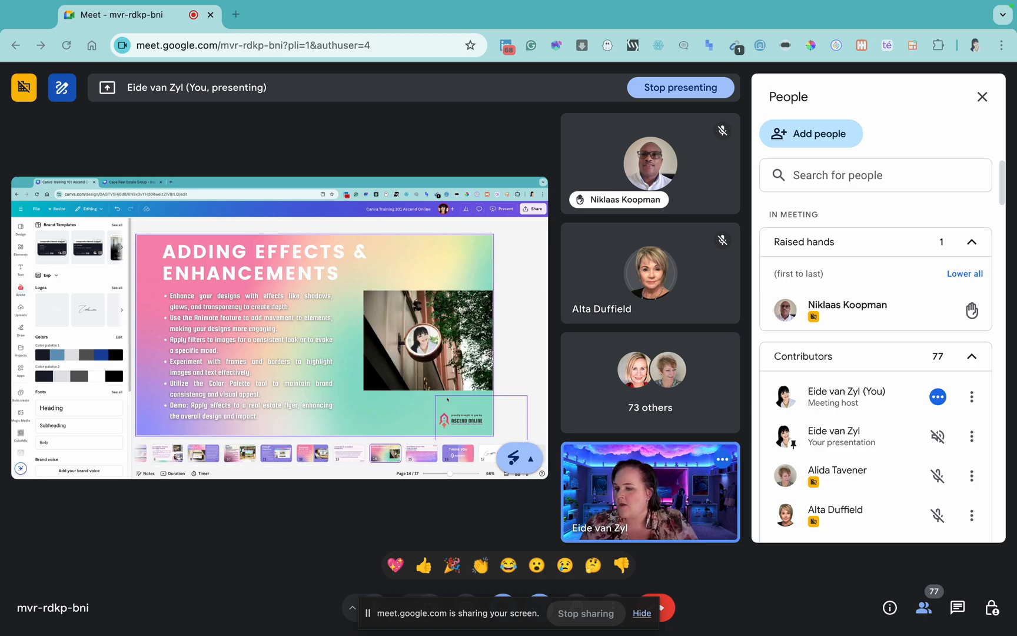
click(530, 474)
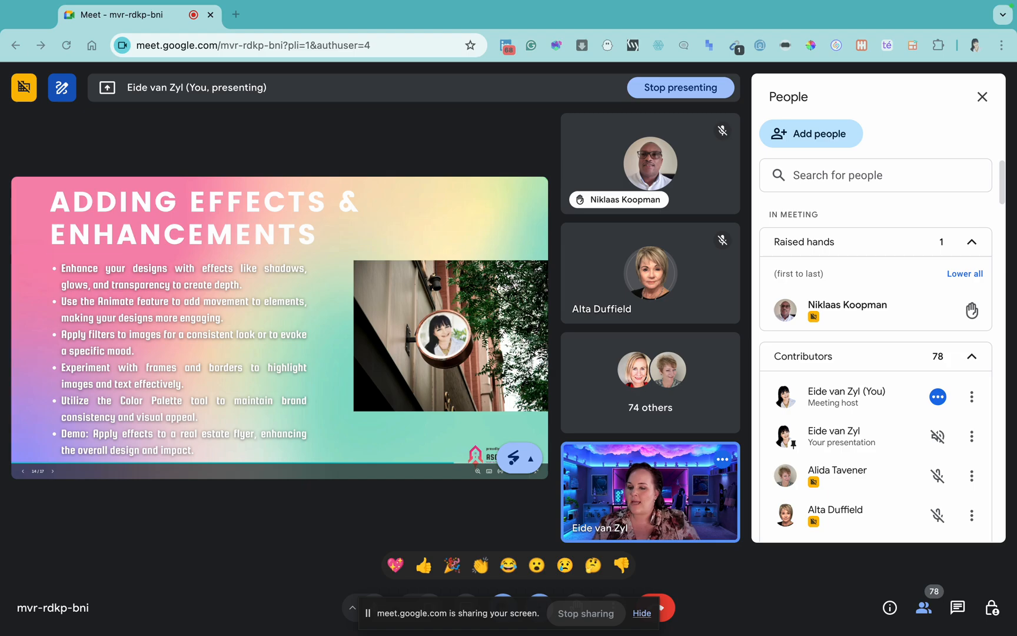
key(Escape)
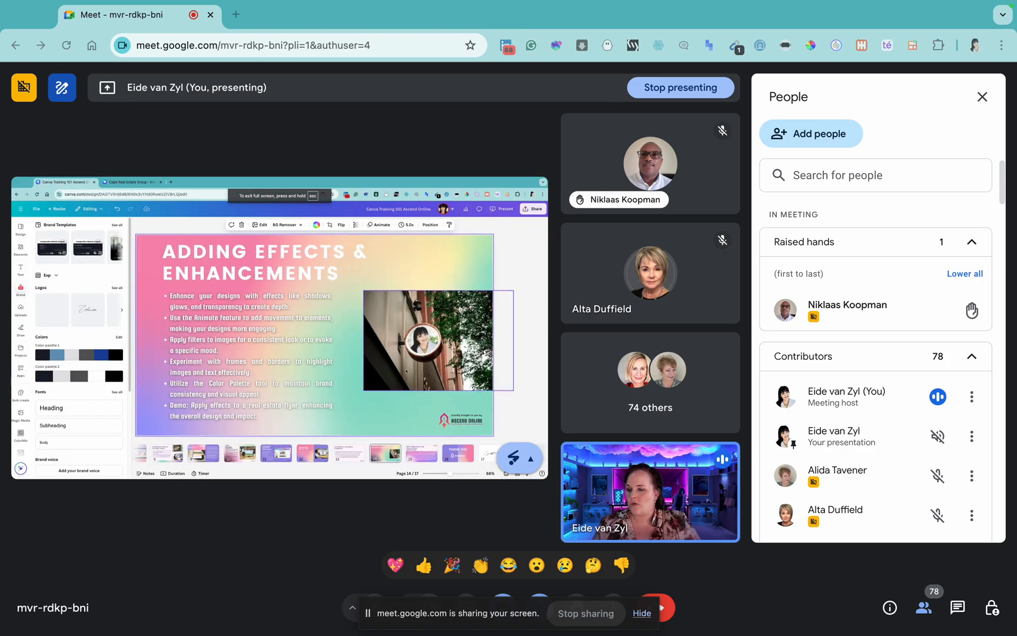
- Switch to the Cape Real Estate Group design and apply white from the brand palette to the HOUSE 1 text
click(108, 185)
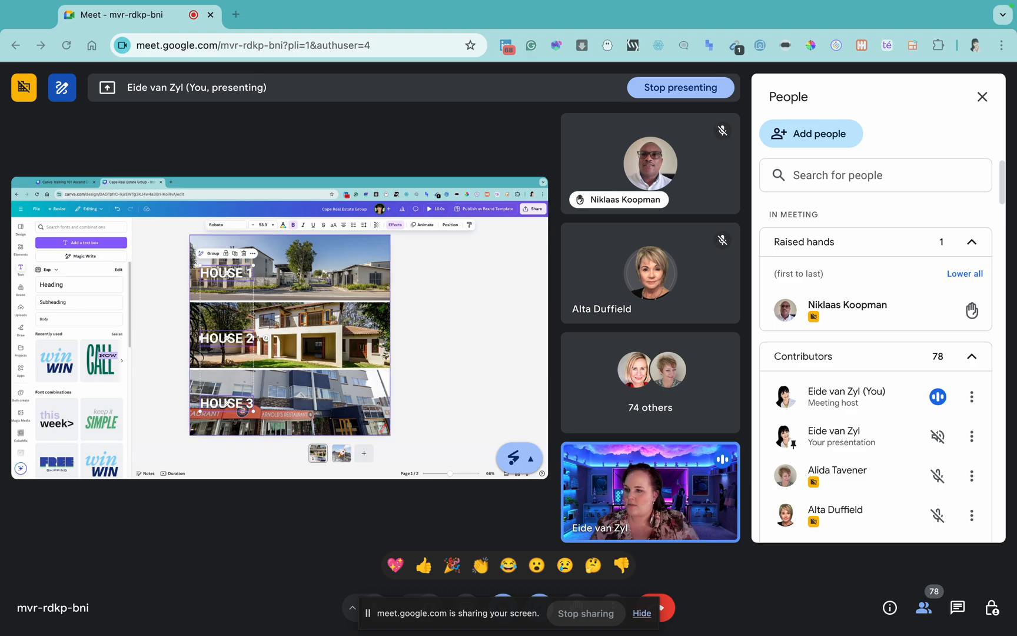
key(Escape)
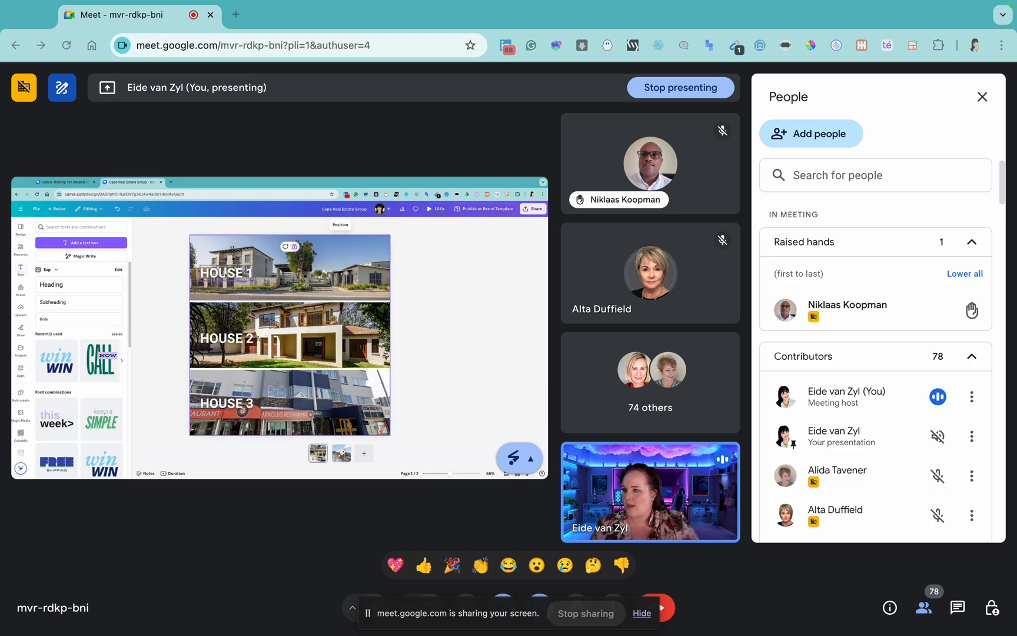
click(227, 273)
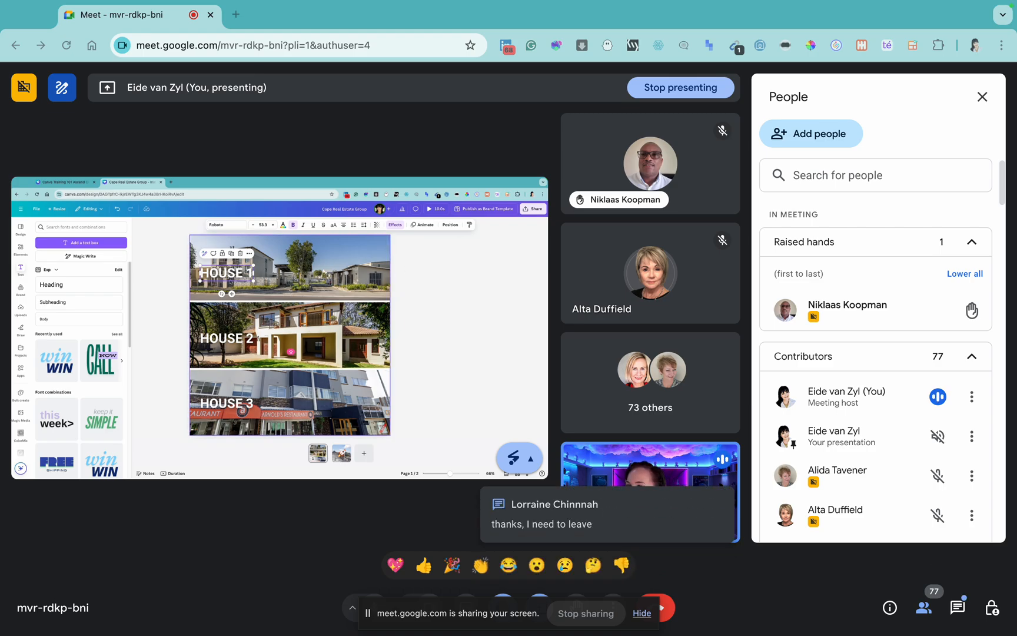
click(282, 227)
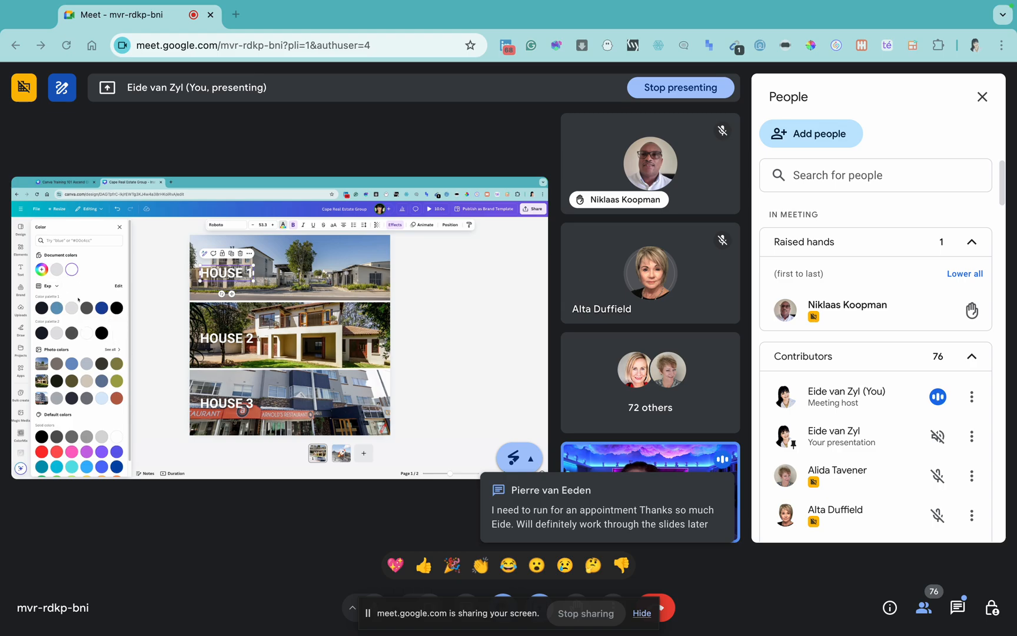
click(101, 307)
click(87, 333)
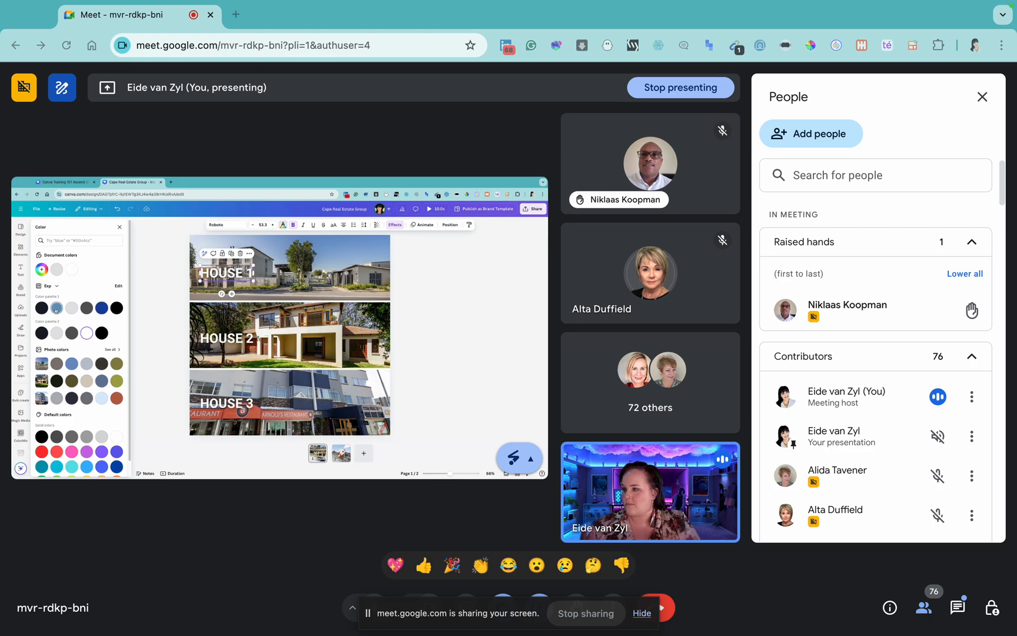
- Try brand greys and blue plus olive and blue photo colors on the HOUSE 1 text, and return it to brand white
click(57, 307)
click(56, 333)
click(71, 333)
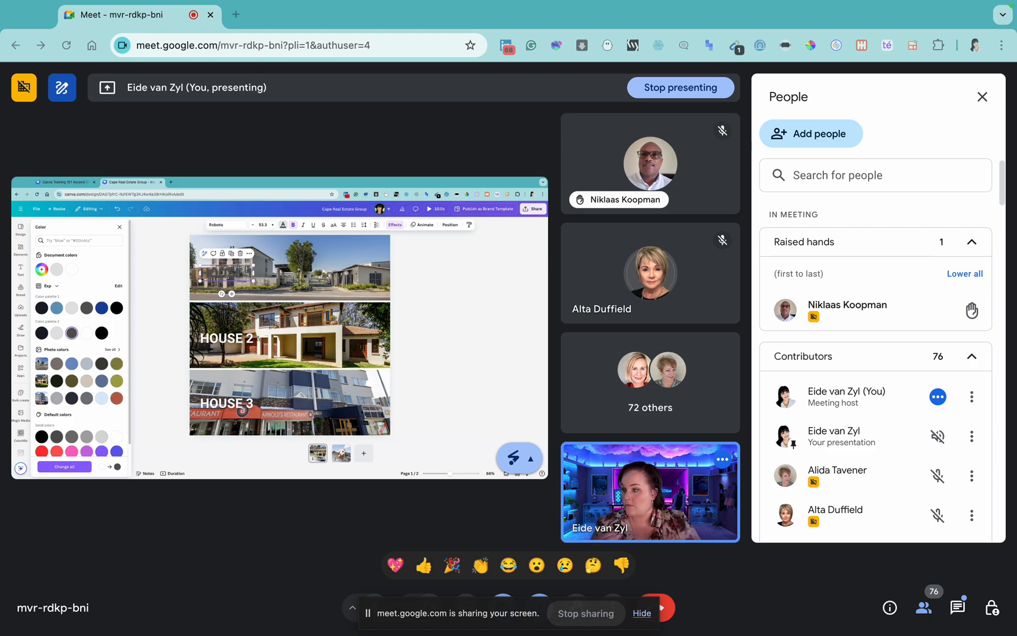
click(117, 364)
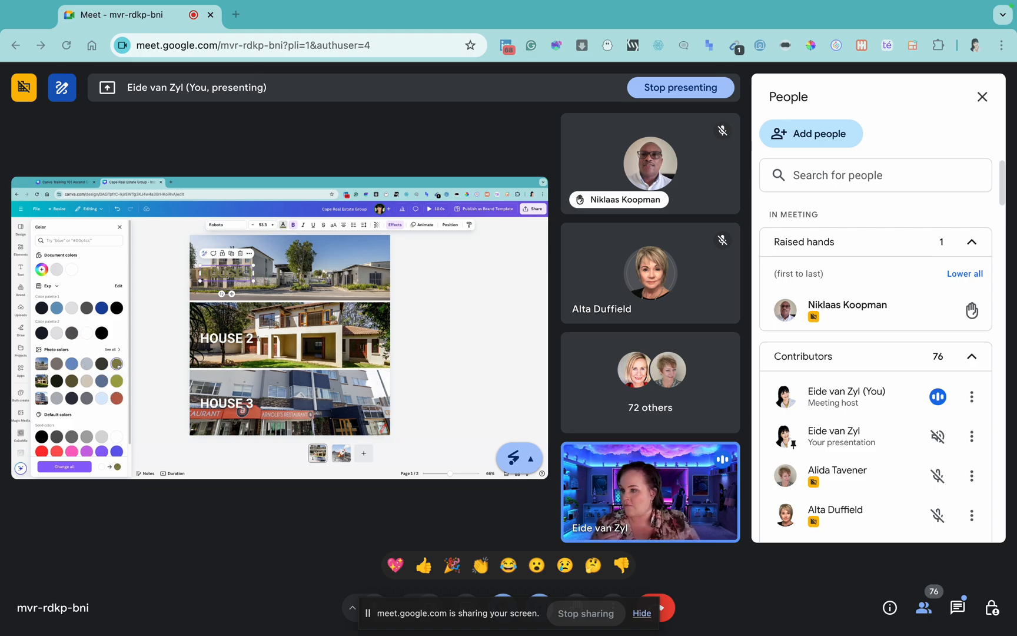
click(71, 364)
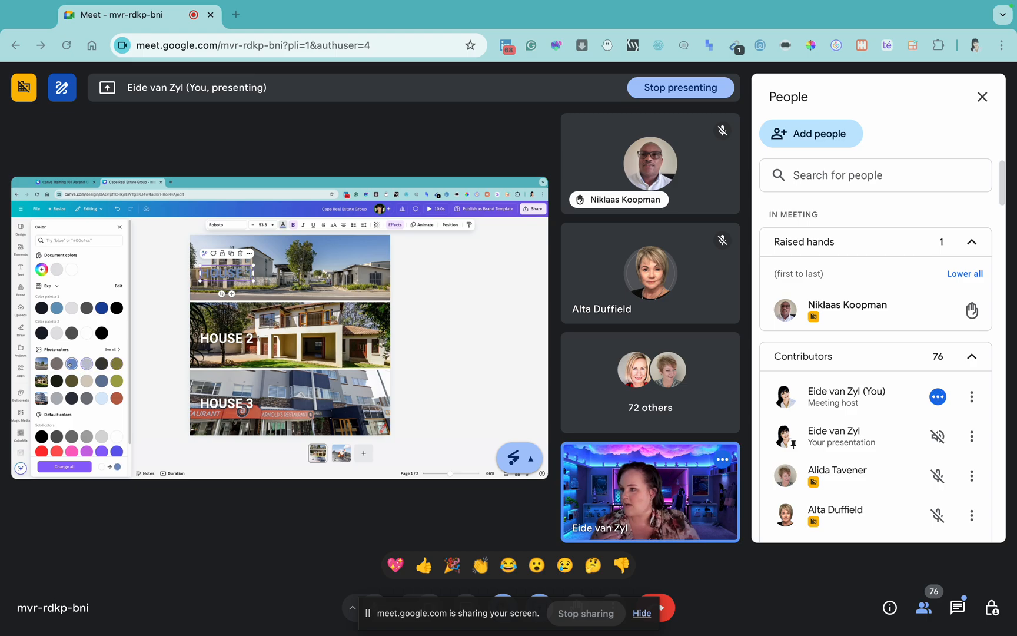
click(87, 333)
click(228, 339)
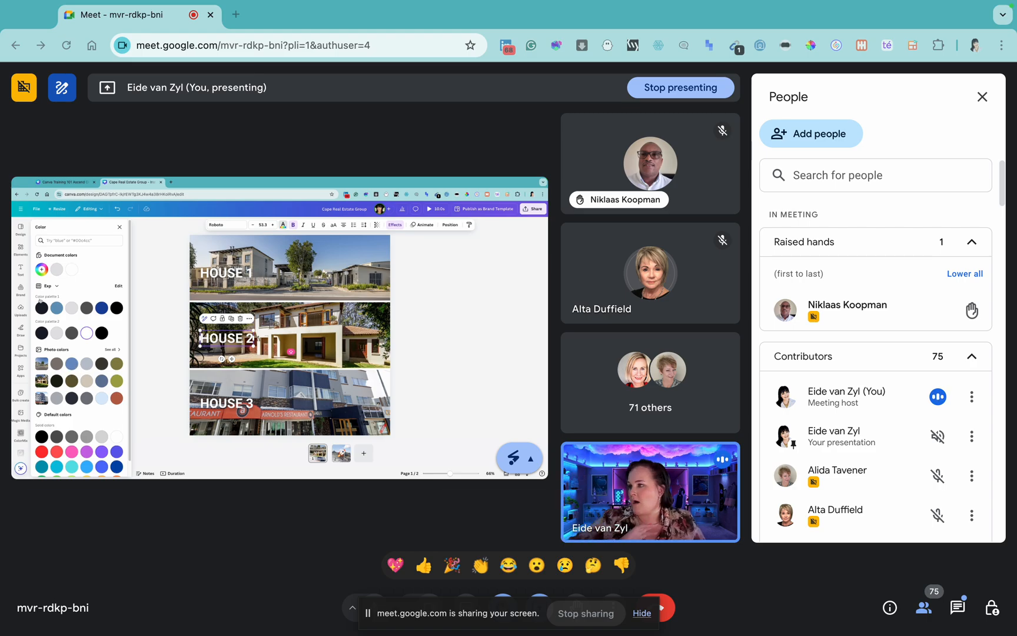
- Switch to the Canva Training 101 deck and show the "Best Practices for Real Estate Marketing" slide full screen
click(69, 182)
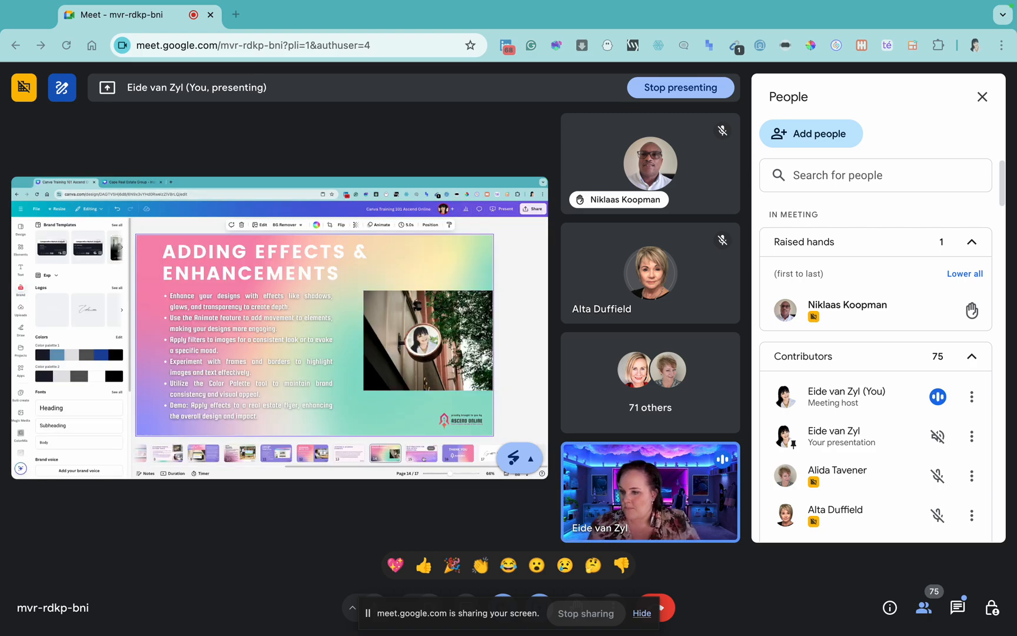
click(422, 453)
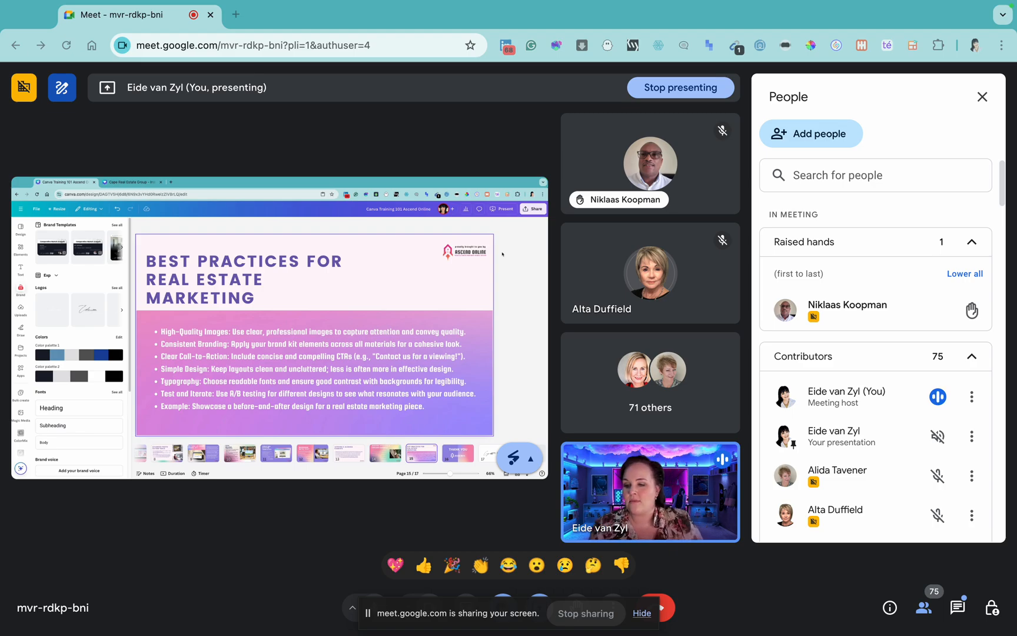
click(529, 474)
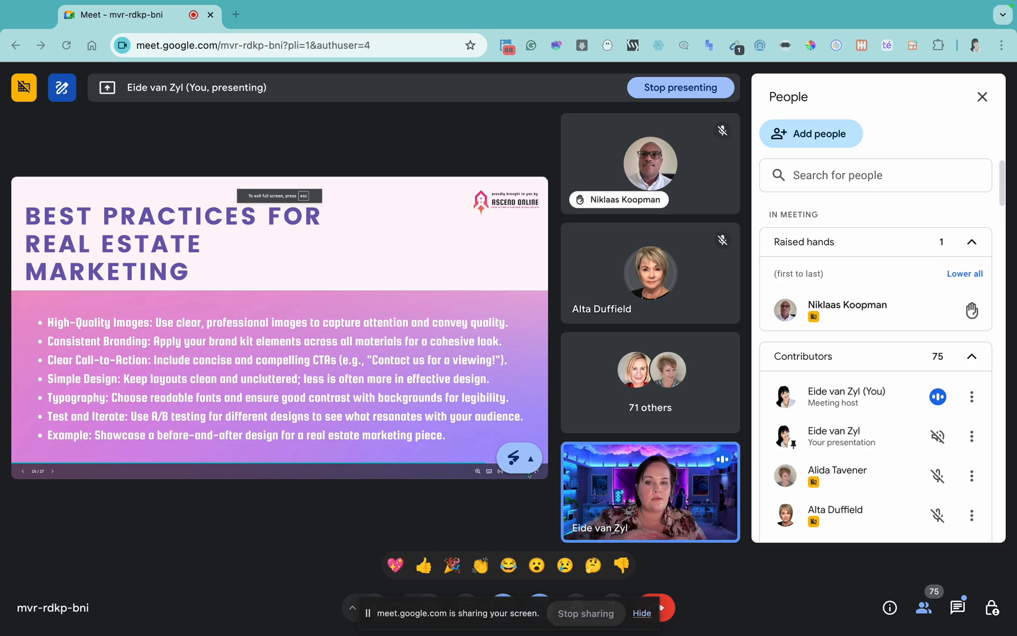